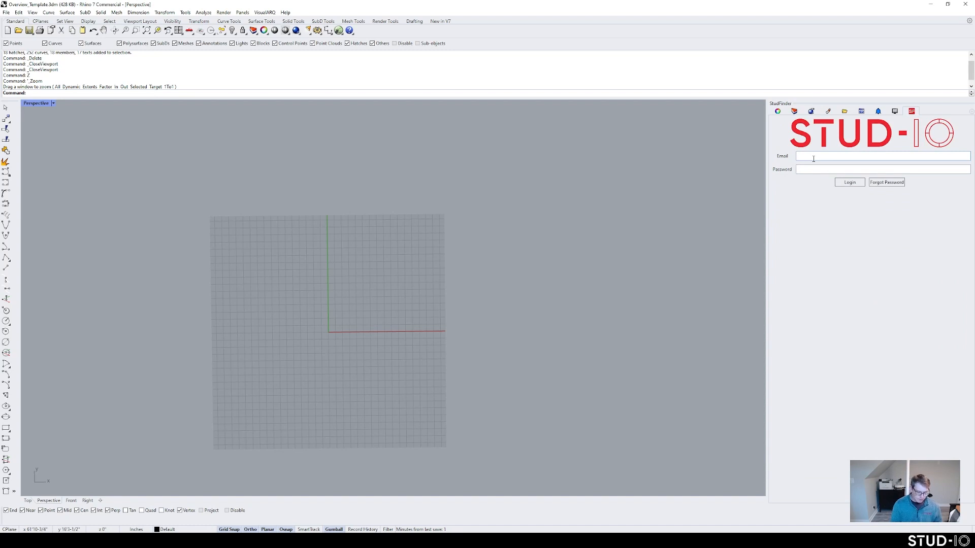
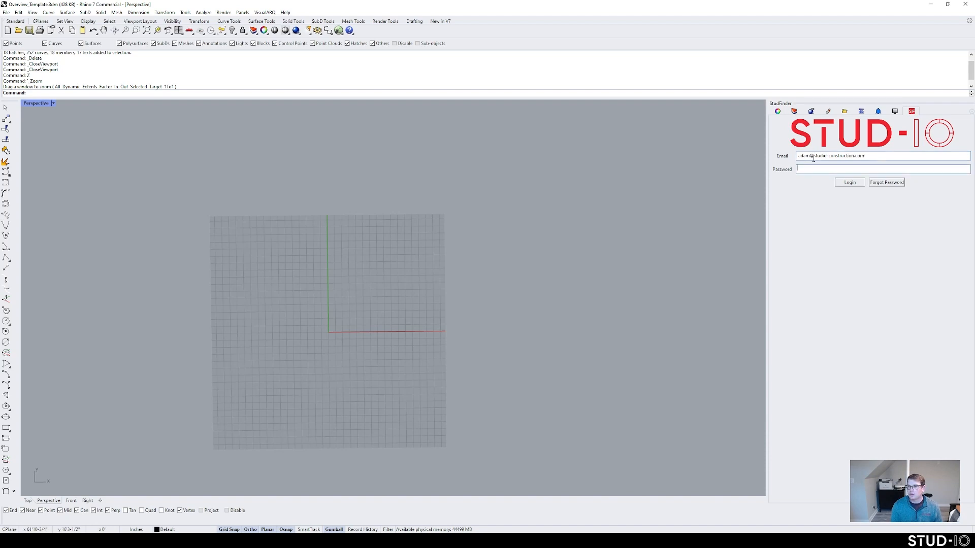
# Step: Log in to the StudFinder plugin with the account email and password
pyautogui.press('Return')
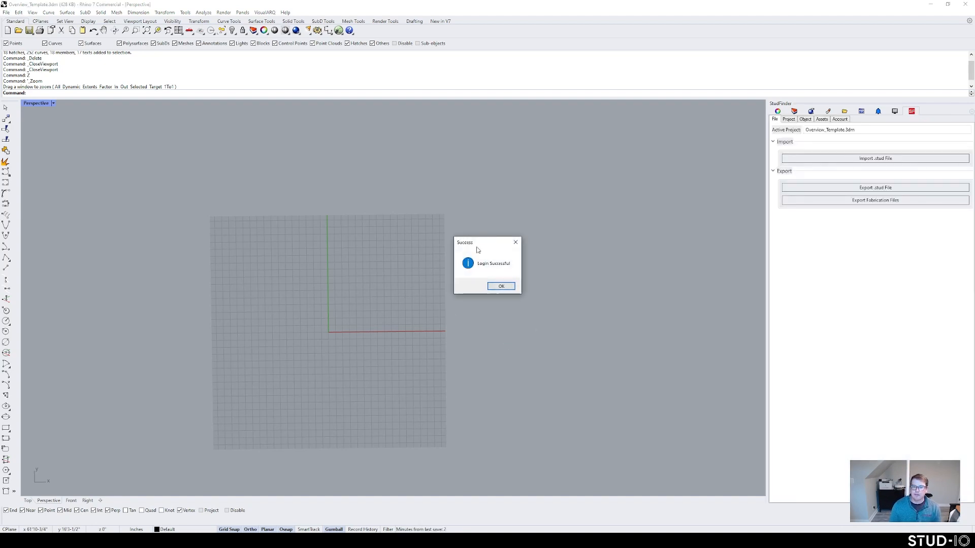
# Step: Dismiss the Login Successful message and browse the Project, Object and Assets tabs
pyautogui.click(501, 287)
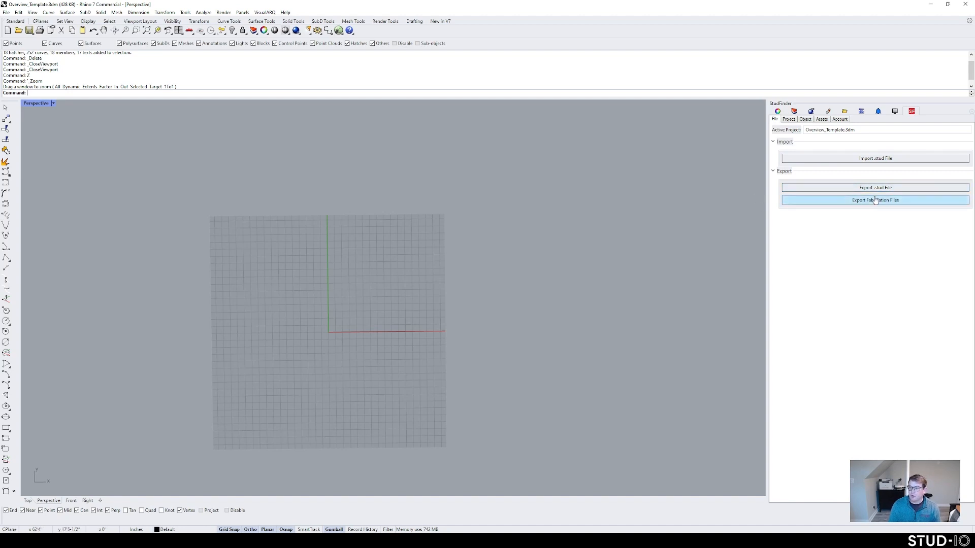
pyautogui.click(792, 120)
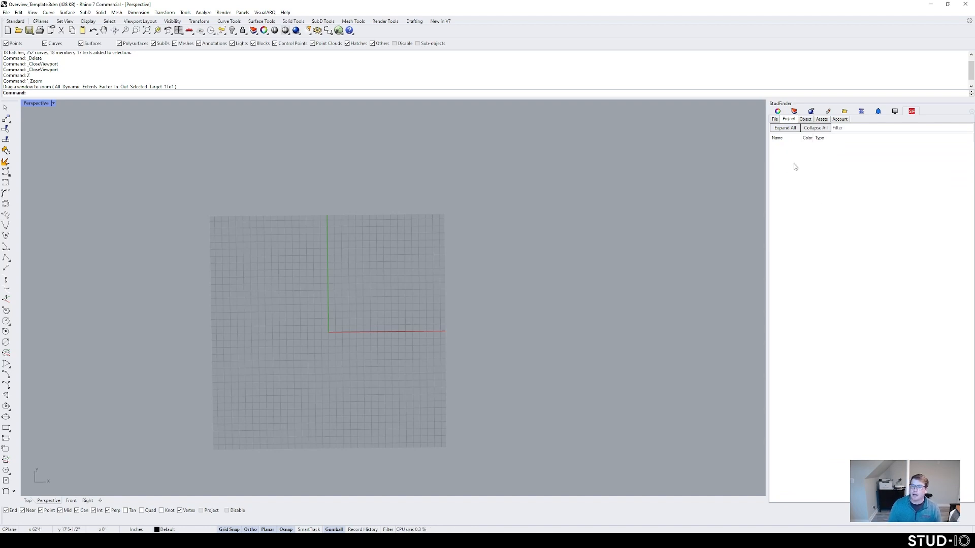
pyautogui.click(806, 119)
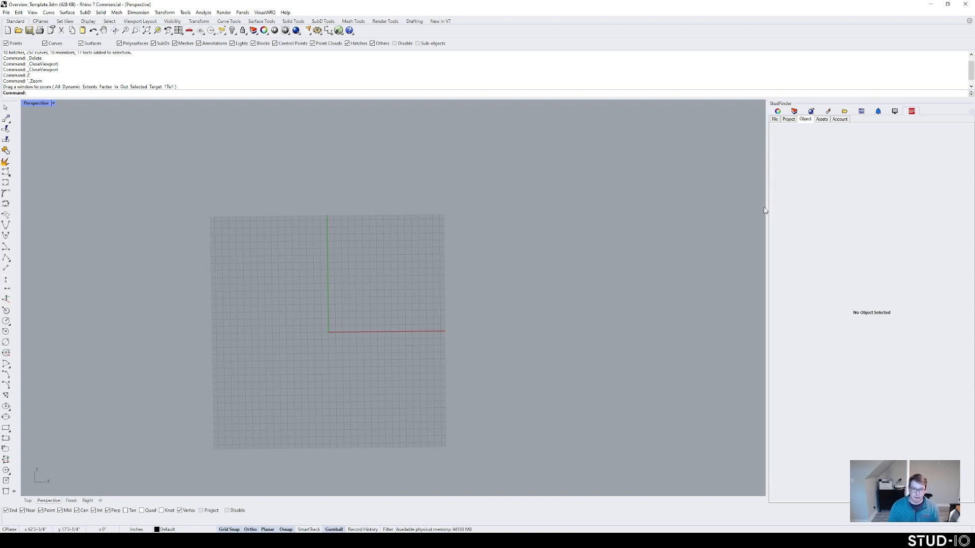
pyautogui.click(822, 119)
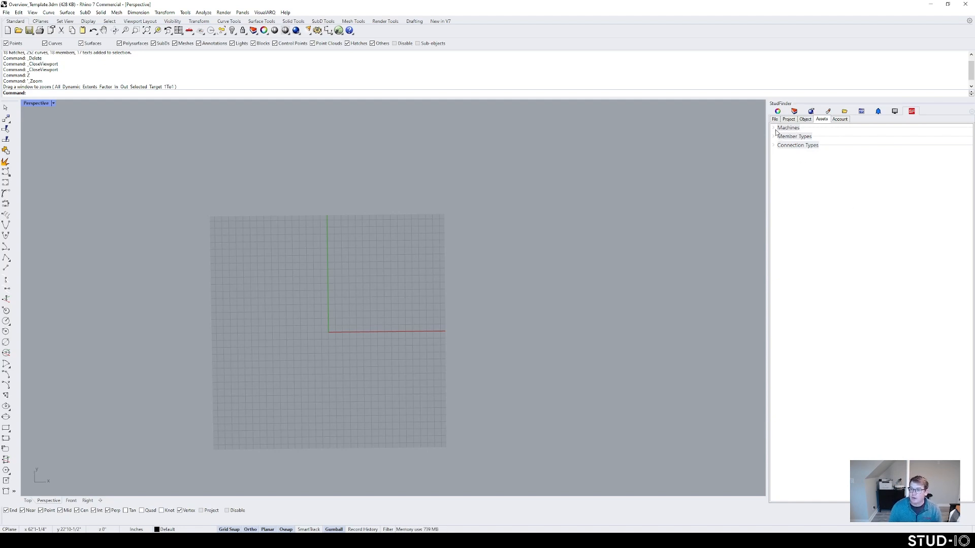
# Step: On the Account tab, leave Color Members By set to Uniform
pyautogui.click(840, 120)
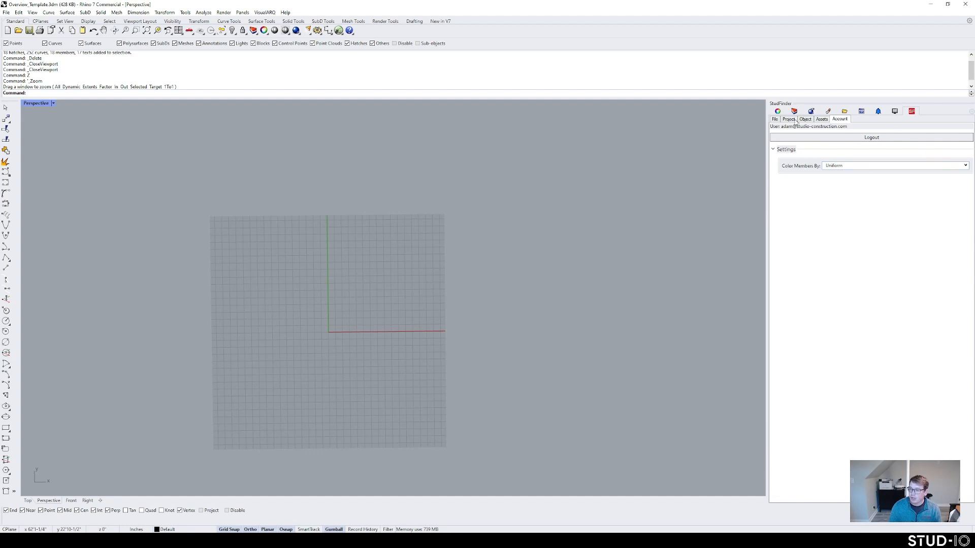
pyautogui.click(865, 166)
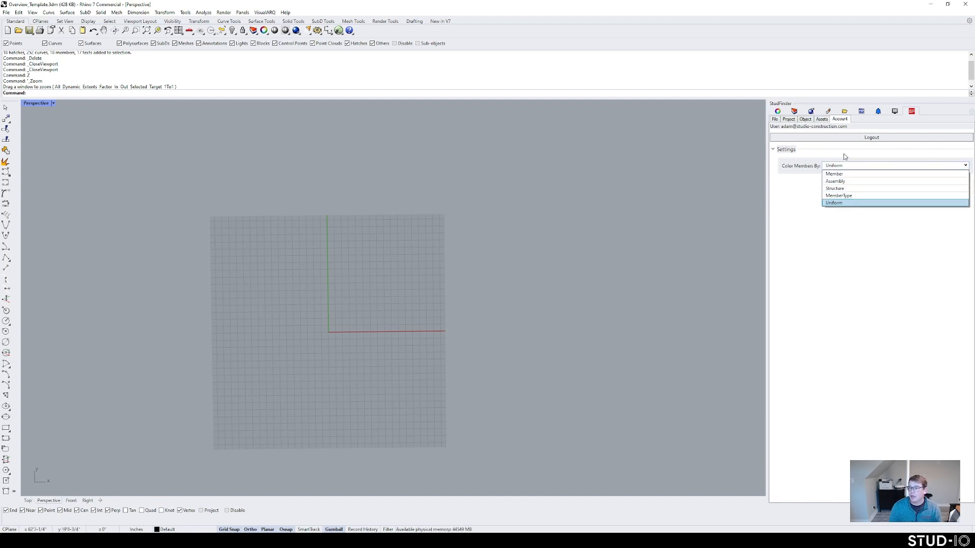
pyautogui.click(798, 182)
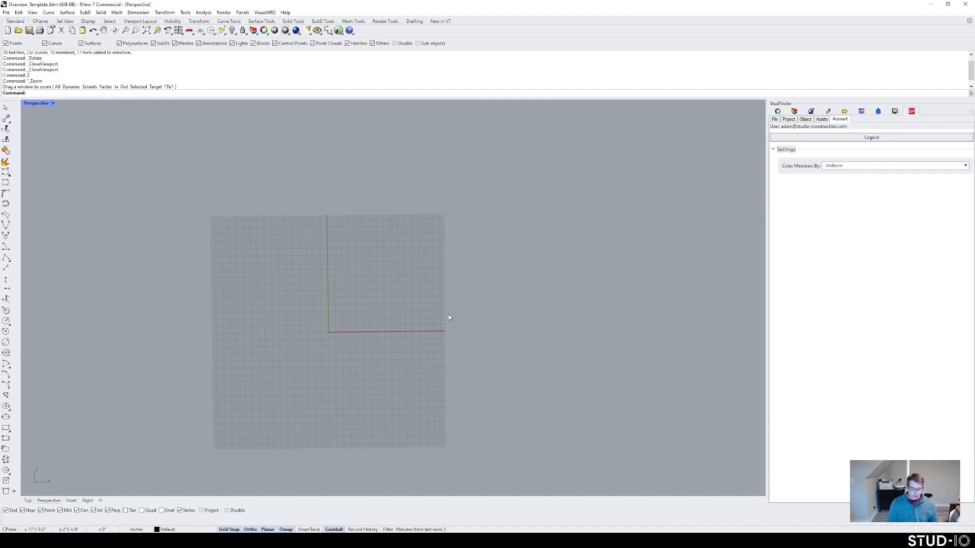
# Step: Draw two lines crossing in an X on the right of the grid and select both
pyautogui.write('line')
pyautogui.press('Return')
pyautogui.click(340, 354)
pyautogui.click(450, 240)
pyautogui.press('Return')
pyautogui.click(457, 358)
pyautogui.click(346, 249)
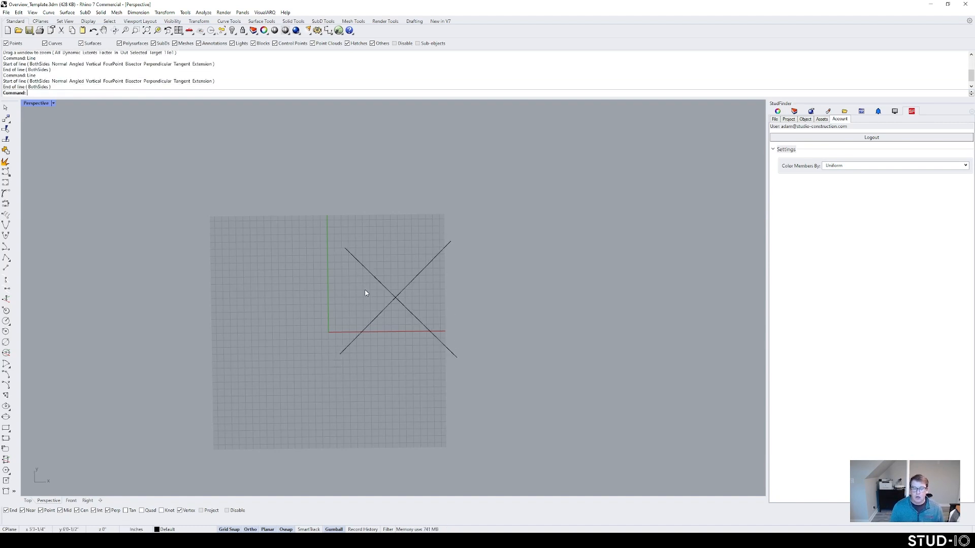
pyautogui.write('SFCreateRegion')
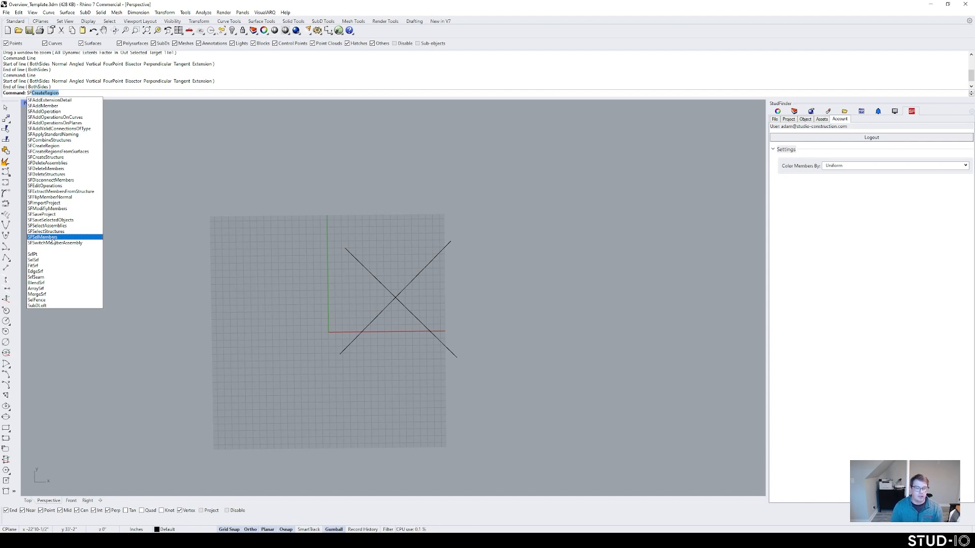
pyautogui.moveTo(437, 319); pyautogui.dragTo(368, 269)
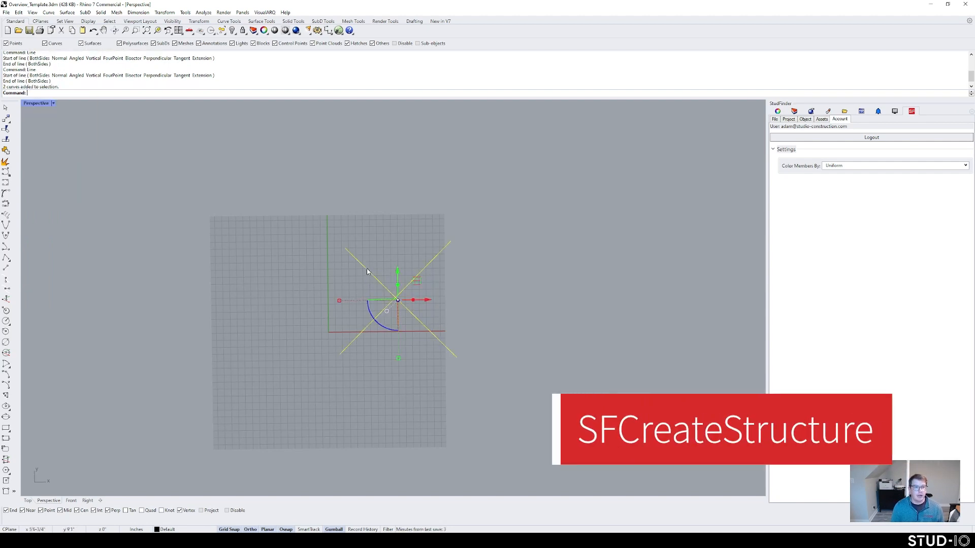
# Step: Create a StudFinder structure named TestStructure from the two lines with SFCreateStructure
pyautogui.write('reateStructure')
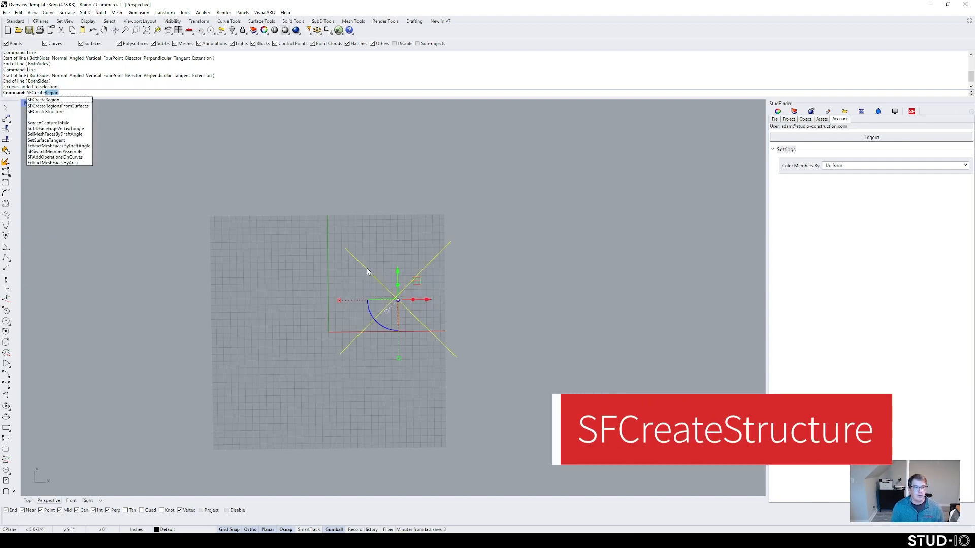
pyautogui.press('Return')
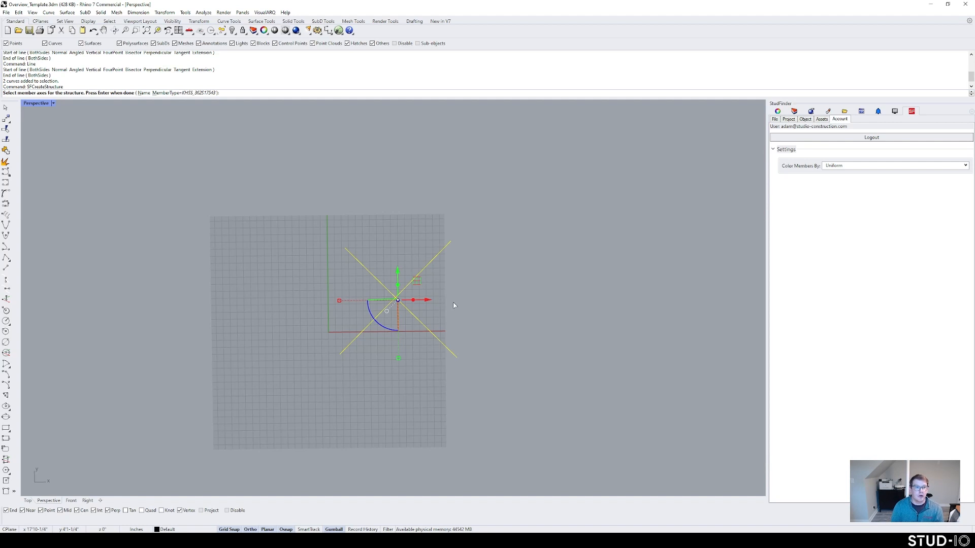
pyautogui.click(144, 93)
pyautogui.write('TestStru')
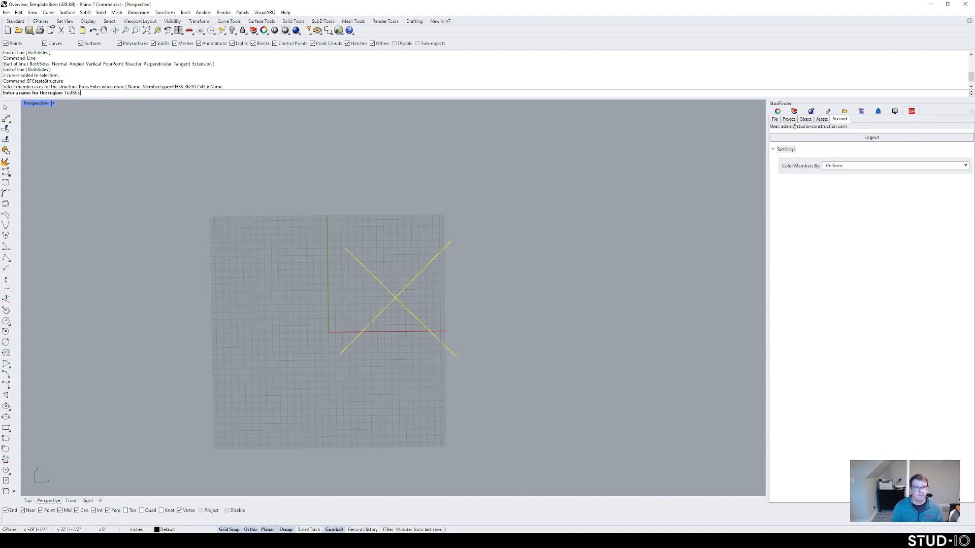
pyautogui.write('cture')
pyautogui.press('Return')
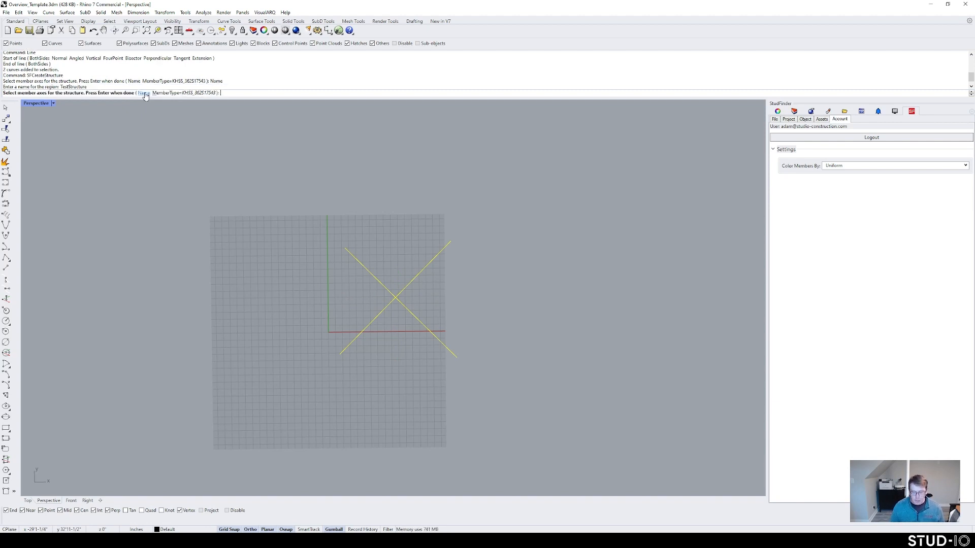
pyautogui.press('Return')
# Step: Select the new beam members, zoom to them and orbit to a lower view
pyautogui.scroll(2, 448, 304)
pyautogui.click(361, 277)
pyautogui.write('zs')
pyautogui.press('Return')
pyautogui.click(519, 336)
pyautogui.moveTo(519, 336); pyautogui.dragTo(504, 275, button='right')
pyautogui.scroll(4, 435, 319)
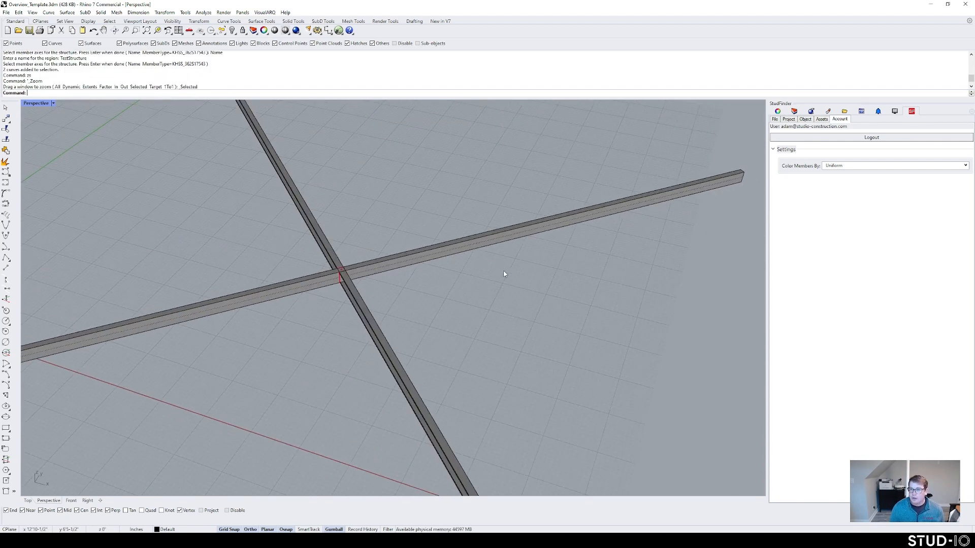
pyautogui.moveTo(406, 292); pyautogui.dragTo(457, 281, button='right')
pyautogui.moveTo(261, 316); pyautogui.dragTo(325, 300, button='right')
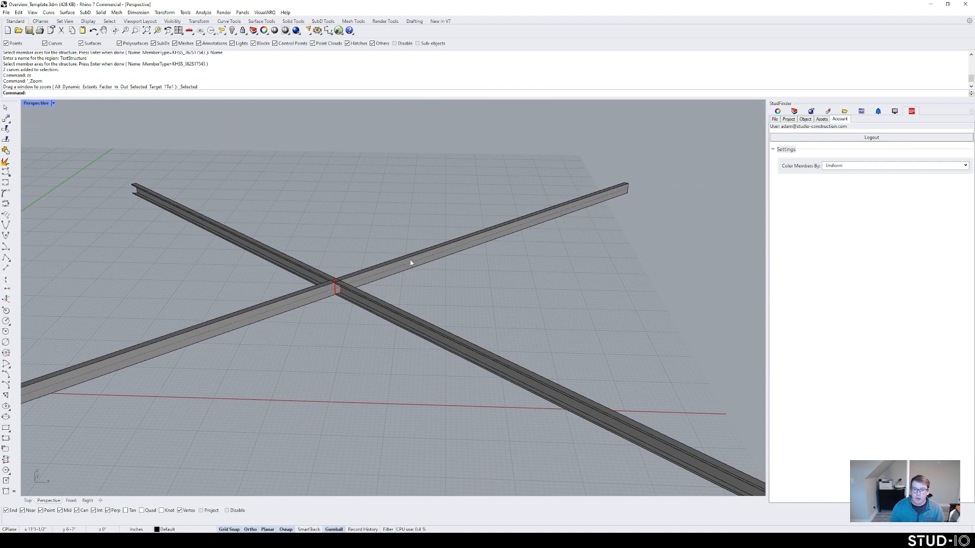
# Step: Inspect TestStructure and its frame A in the Project tree
pyautogui.click(788, 119)
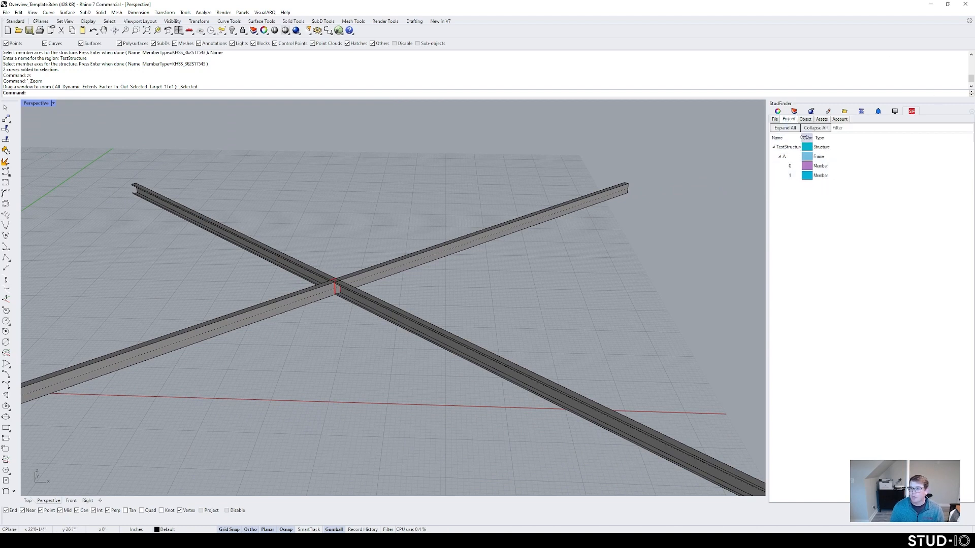
pyautogui.click(798, 148)
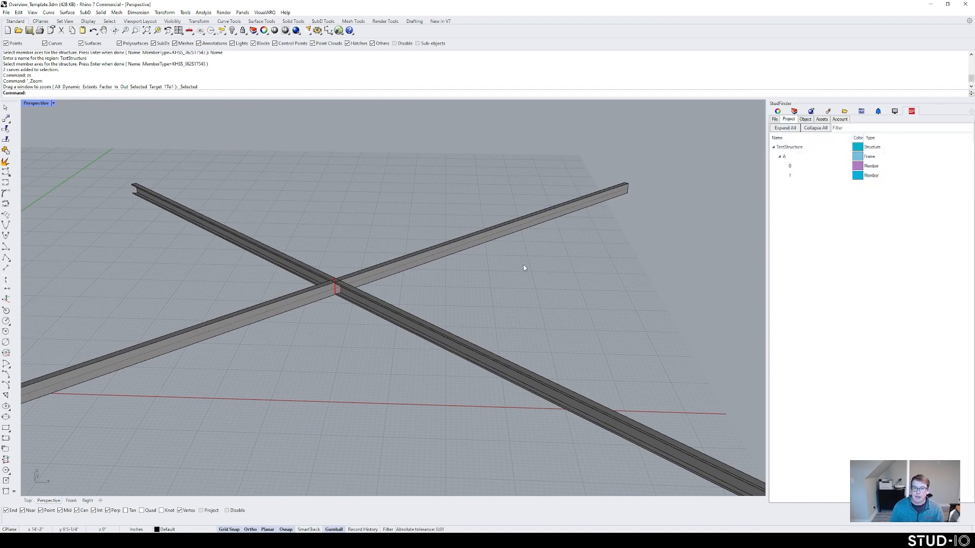
pyautogui.moveTo(522, 267); pyautogui.dragTo(431, 298, button='right')
pyautogui.click(880, 157)
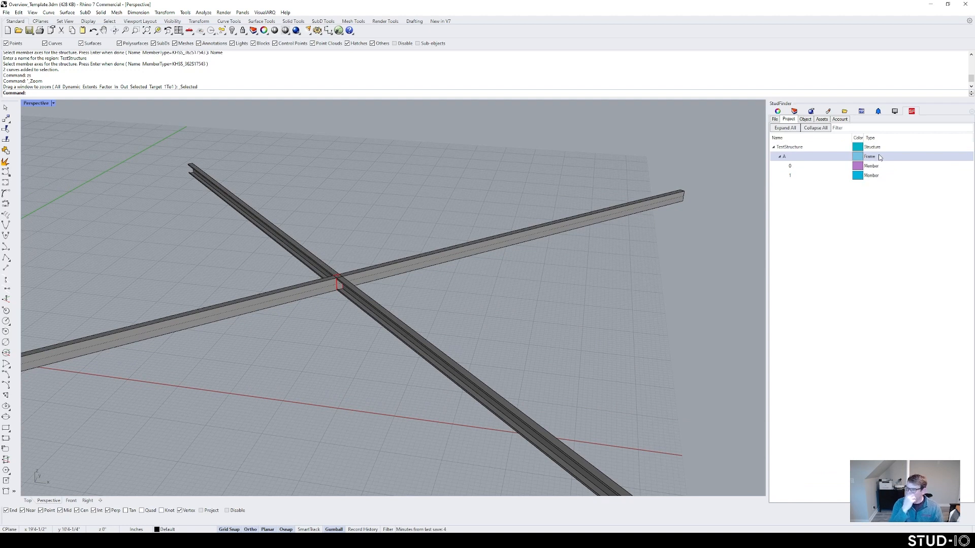
pyautogui.click(785, 159)
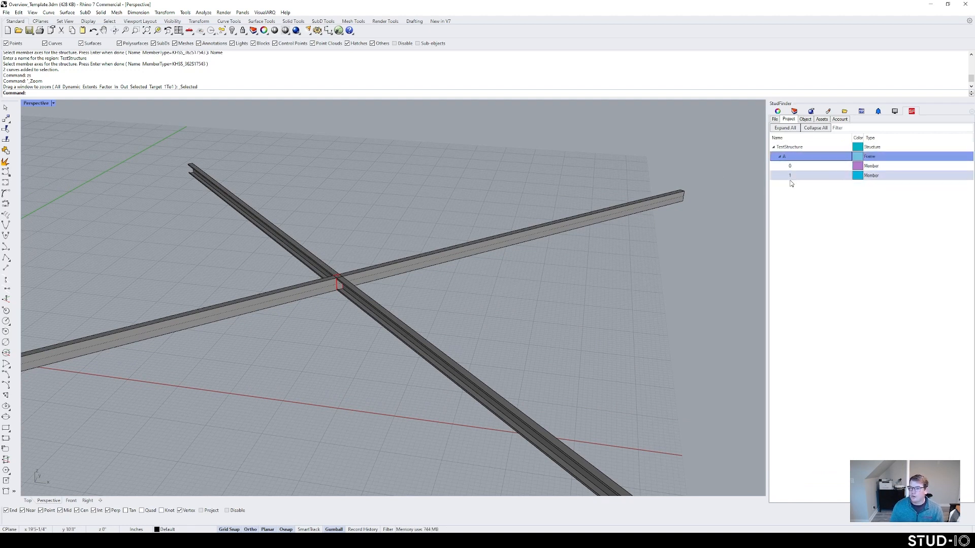
pyautogui.scroll(-3, 332, 330)
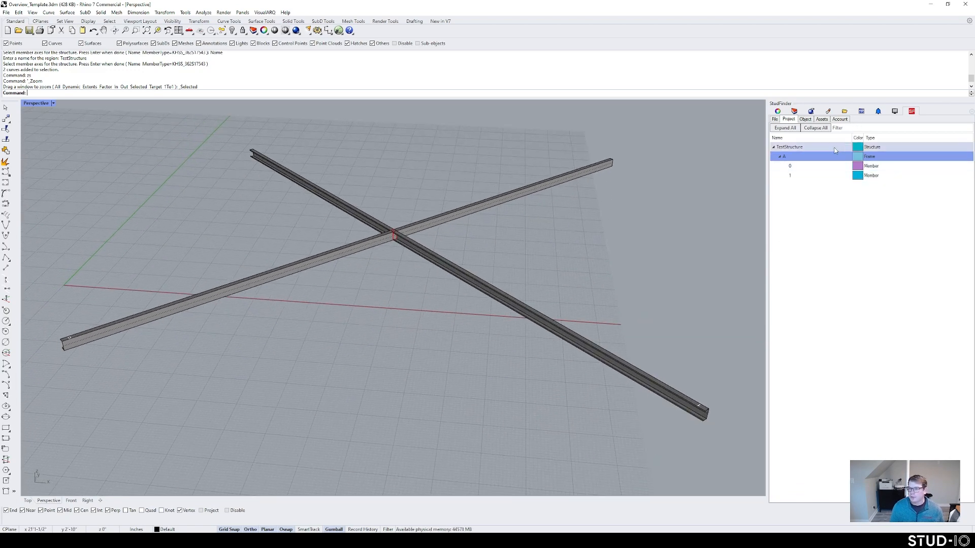
pyautogui.click(843, 119)
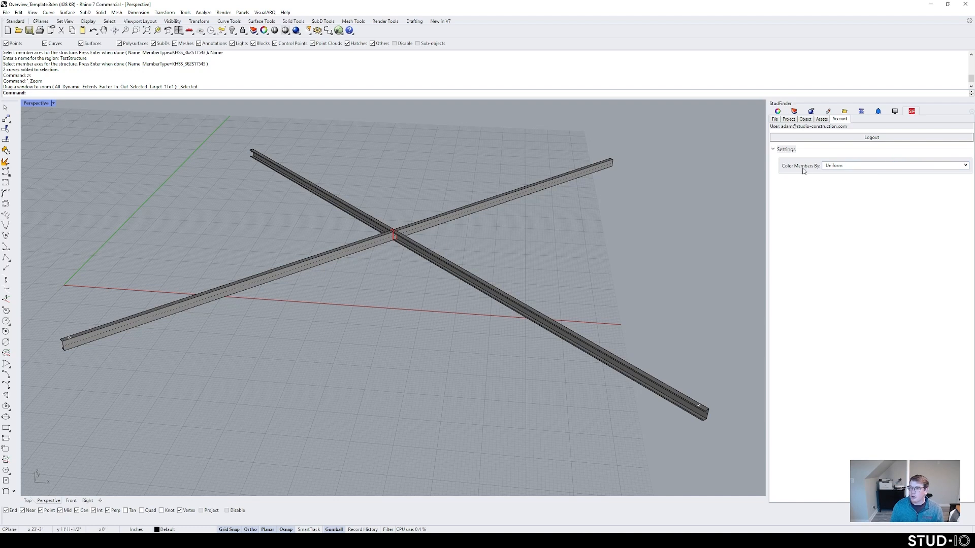
# Step: Colour members by Structure and change frame A's colour to green
pyautogui.click(846, 168)
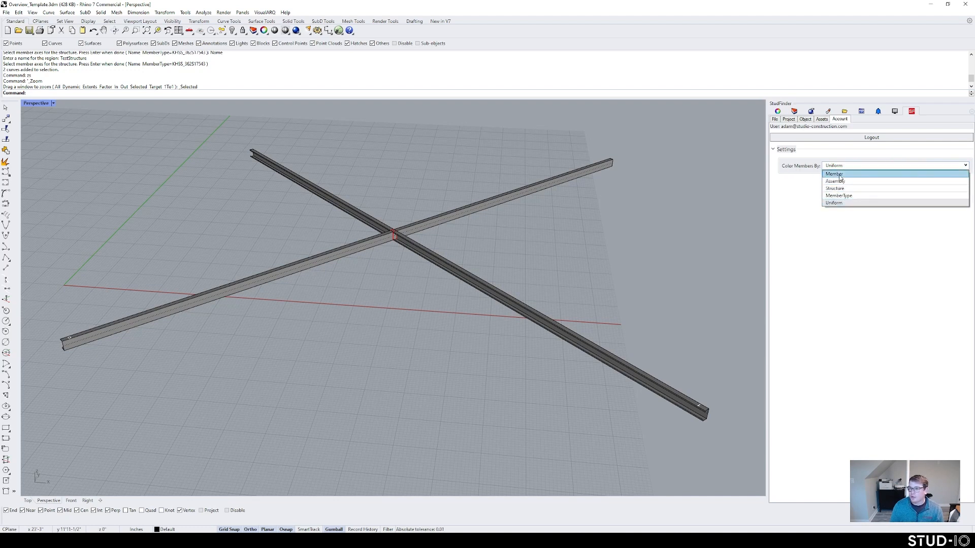
pyautogui.click(840, 190)
pyautogui.click(788, 119)
pyautogui.click(856, 157)
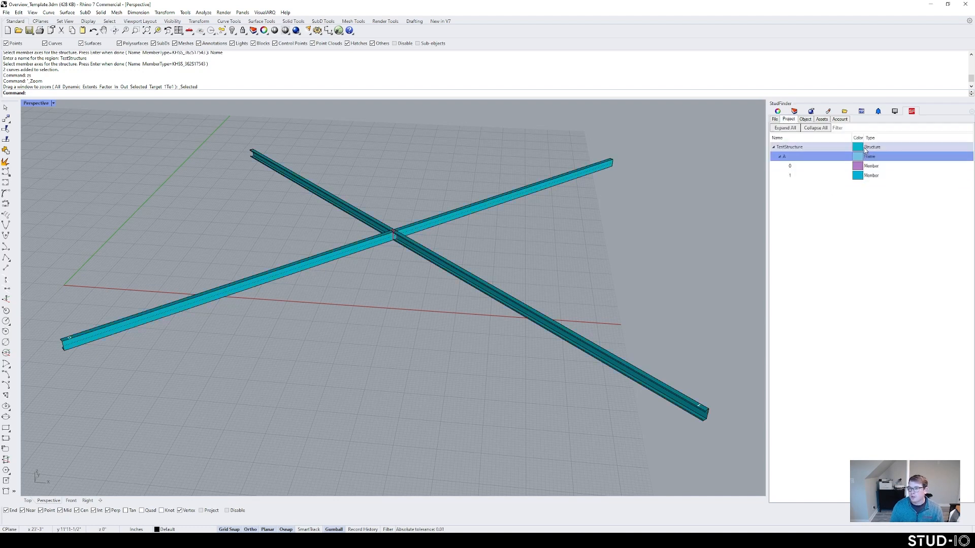
pyautogui.click(857, 159)
pyautogui.click(527, 236)
pyautogui.click(481, 323)
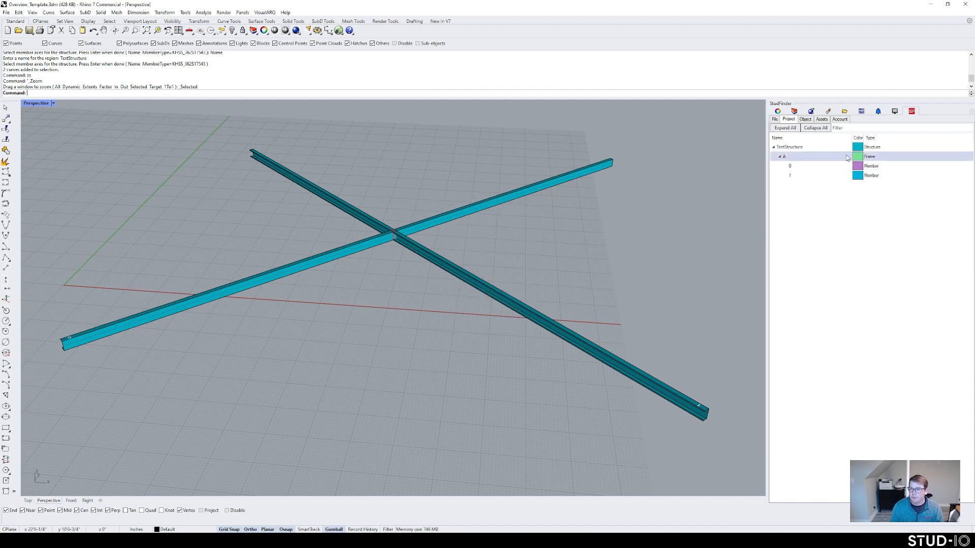
# Step: Try Assembly and then Member colouring, checking the member tree each time
pyautogui.click(840, 120)
pyautogui.click(857, 167)
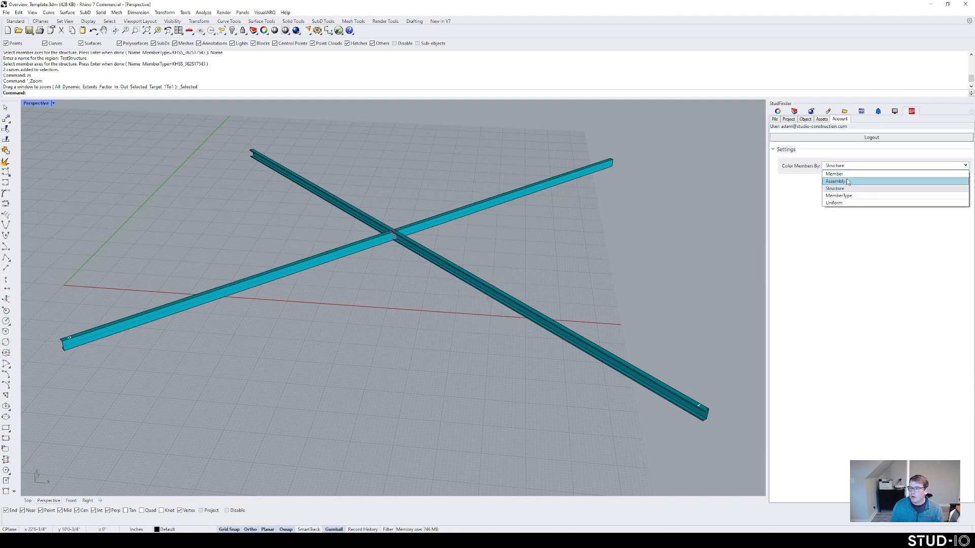
pyautogui.click(848, 186)
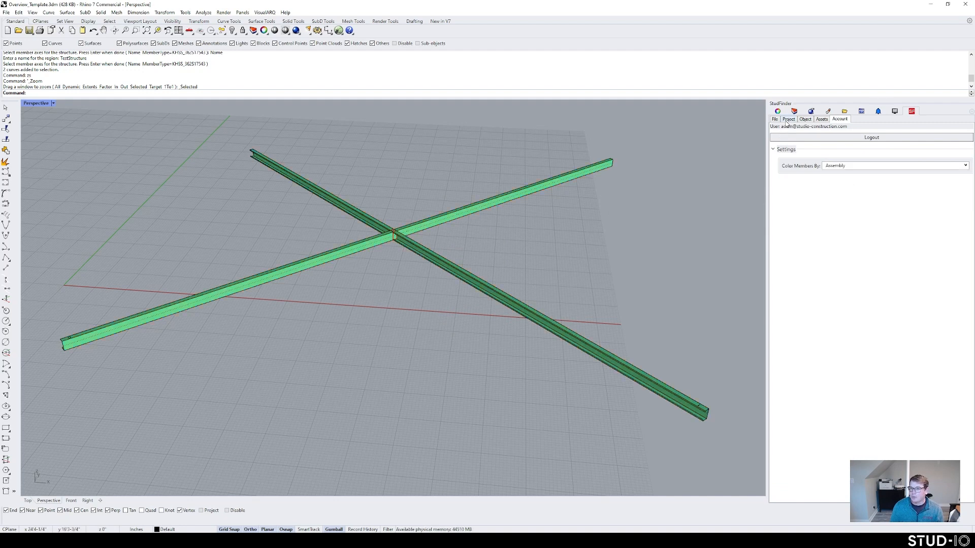
pyautogui.click(789, 120)
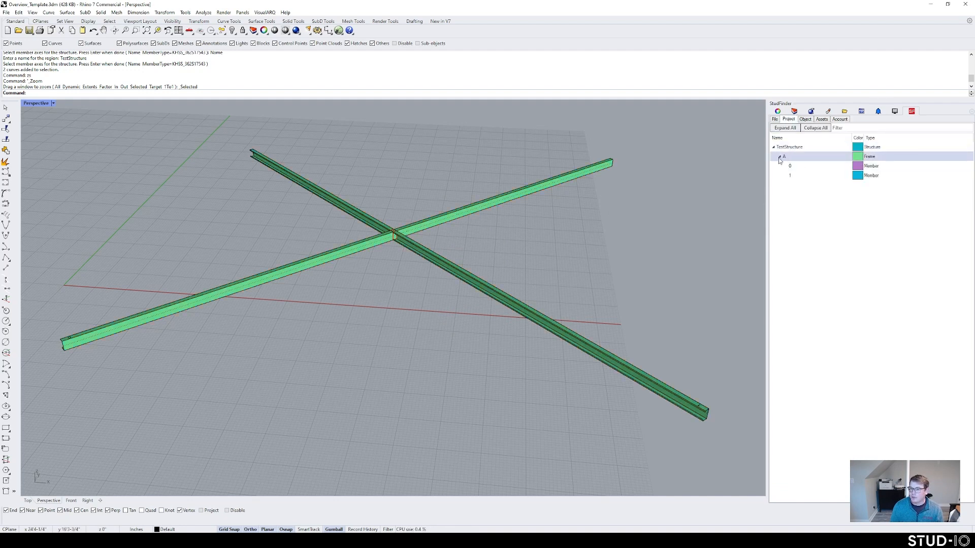
pyautogui.click(840, 118)
pyautogui.click(836, 166)
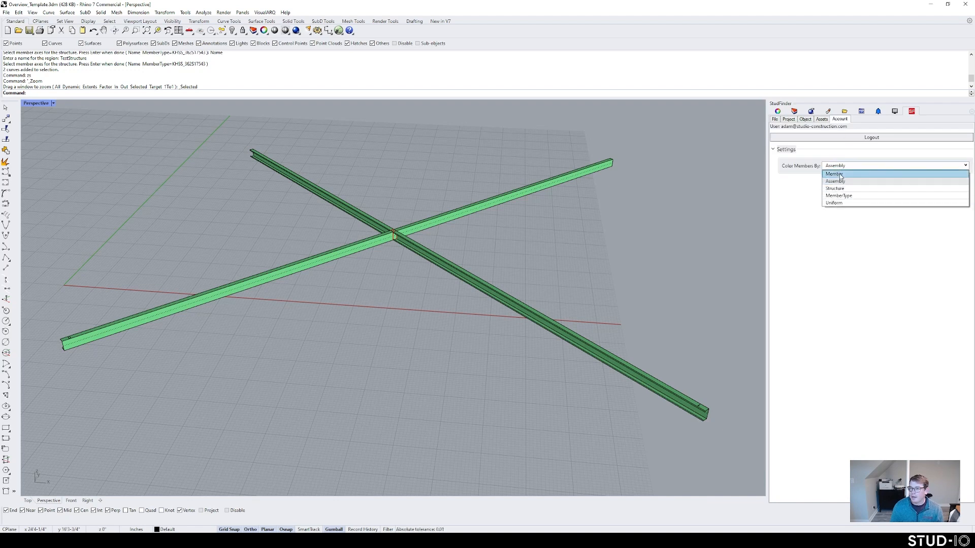
pyautogui.click(838, 174)
pyautogui.click(794, 120)
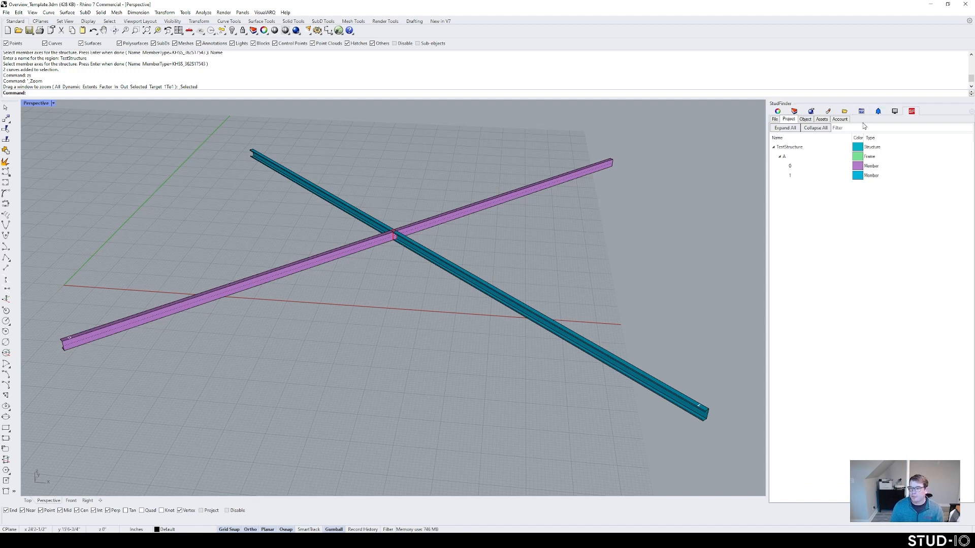
# Step: Try MemberType and Uniform colouring, then settle on Structure and show the member tree
pyautogui.click(840, 119)
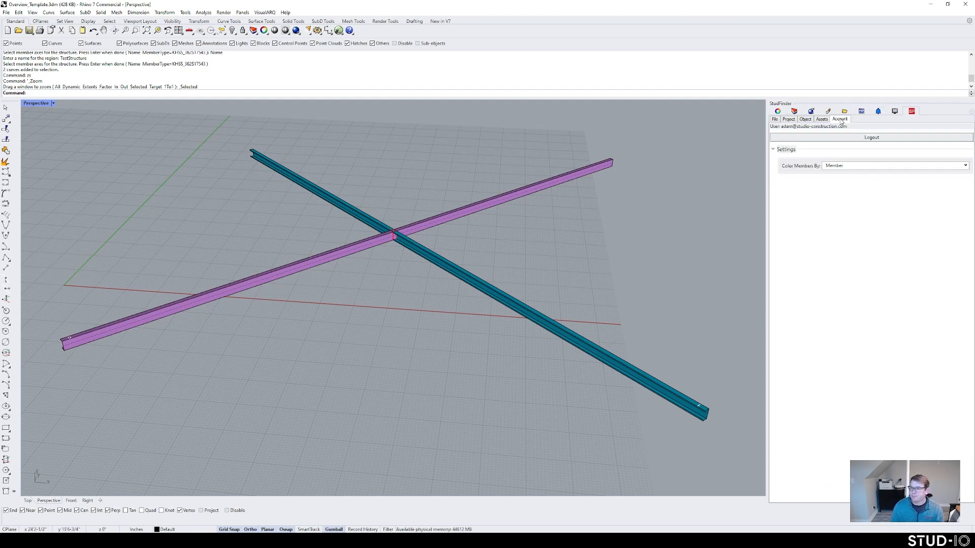
pyautogui.click(847, 165)
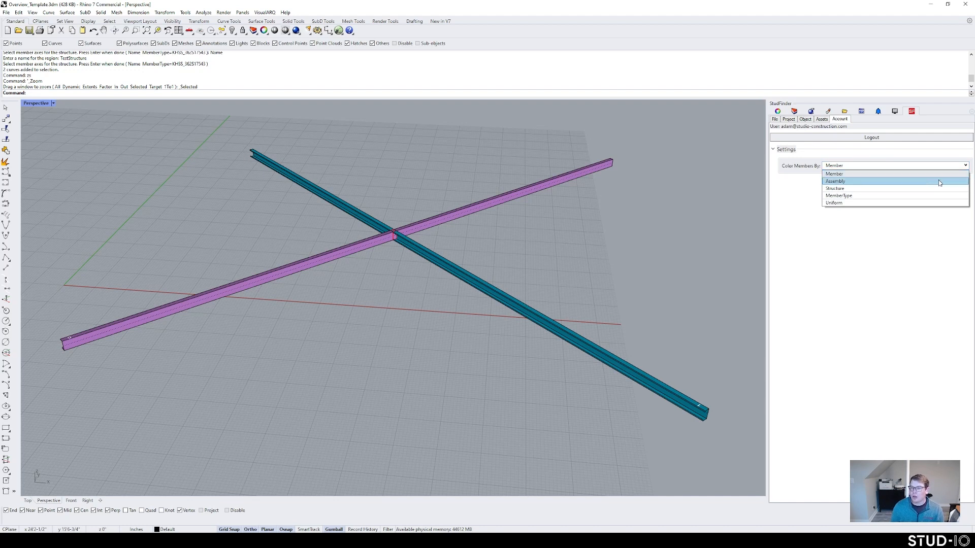
pyautogui.click(839, 196)
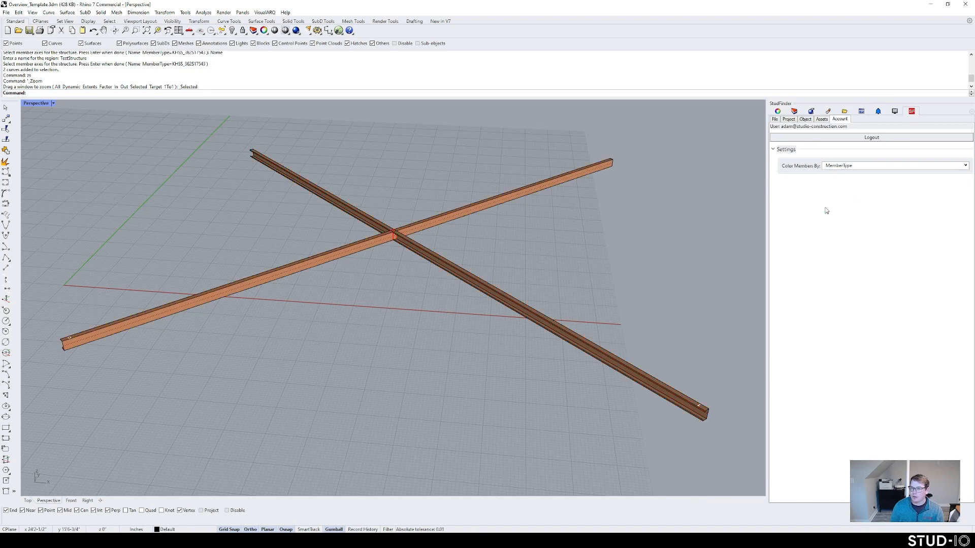
pyautogui.hotkey('ctrl', 'a')
pyautogui.press('Escape')
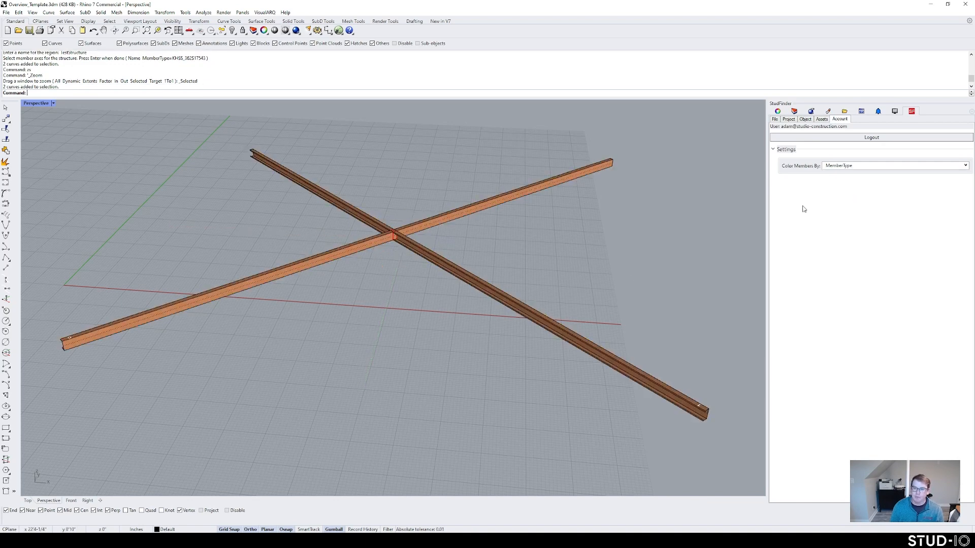
pyautogui.click(869, 171)
pyautogui.click(840, 202)
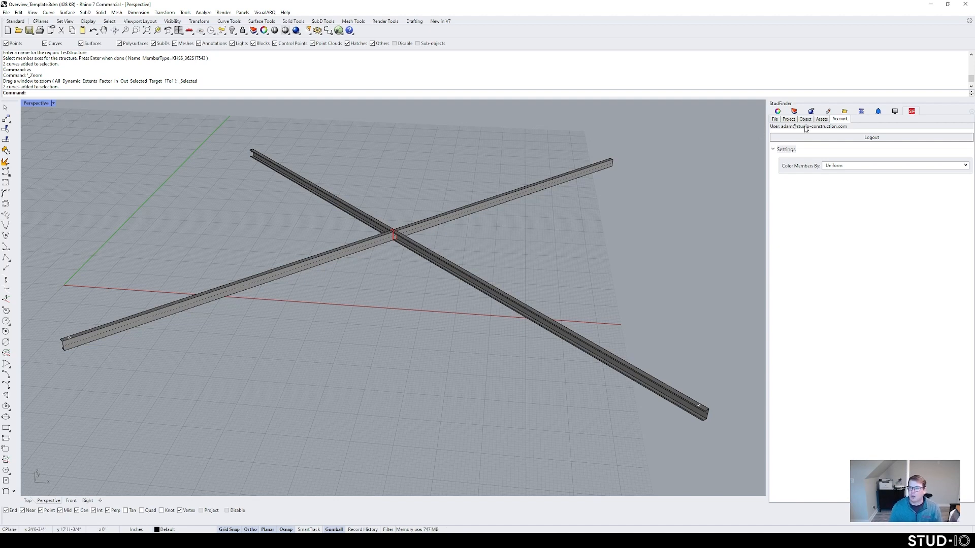
pyautogui.click(840, 170)
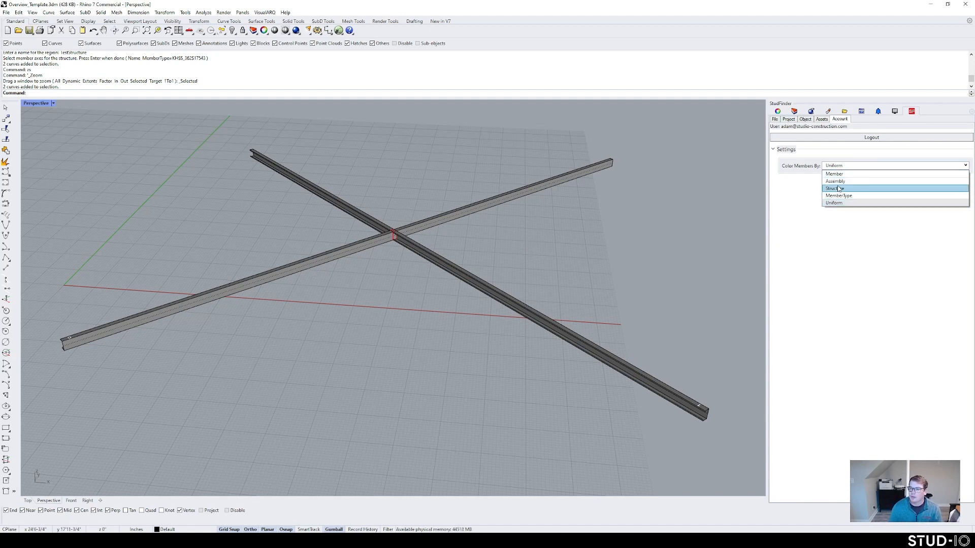
pyautogui.click(839, 189)
pyautogui.scroll(-2, 551, 227)
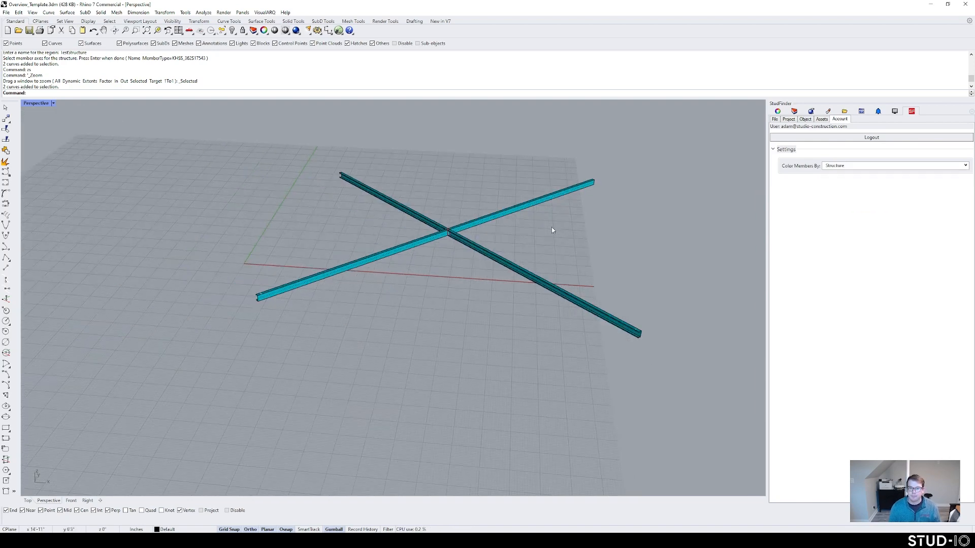
pyautogui.scroll(5, 525, 232)
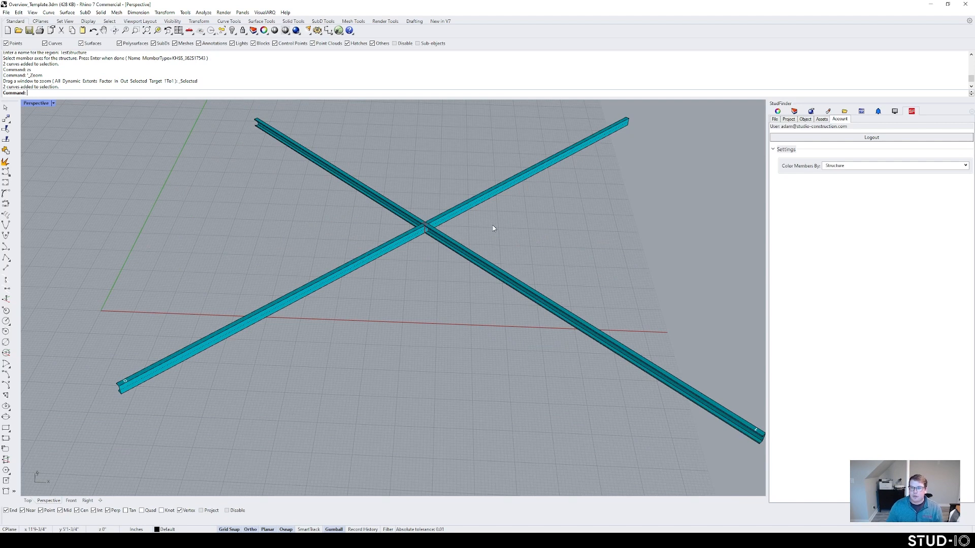
pyautogui.click(788, 119)
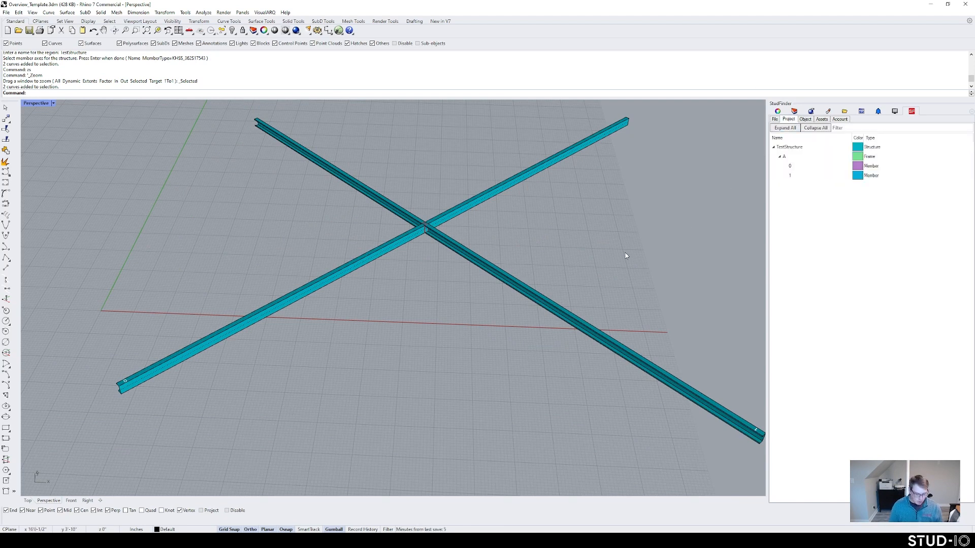
# Step: Add a vertical member between the upper and lower beams with SFAddMember
pyautogui.write('SFAddMember')
pyautogui.press('Return')
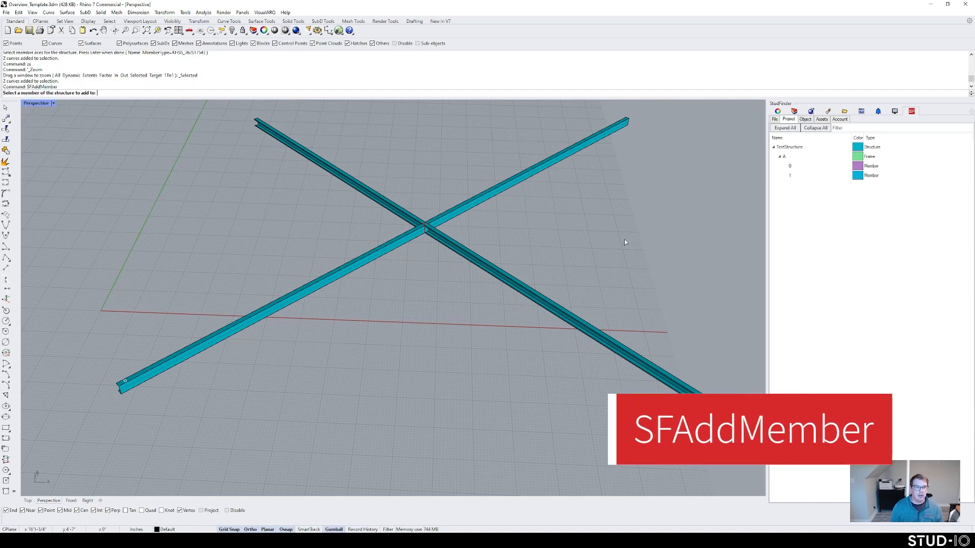
pyautogui.click(543, 305)
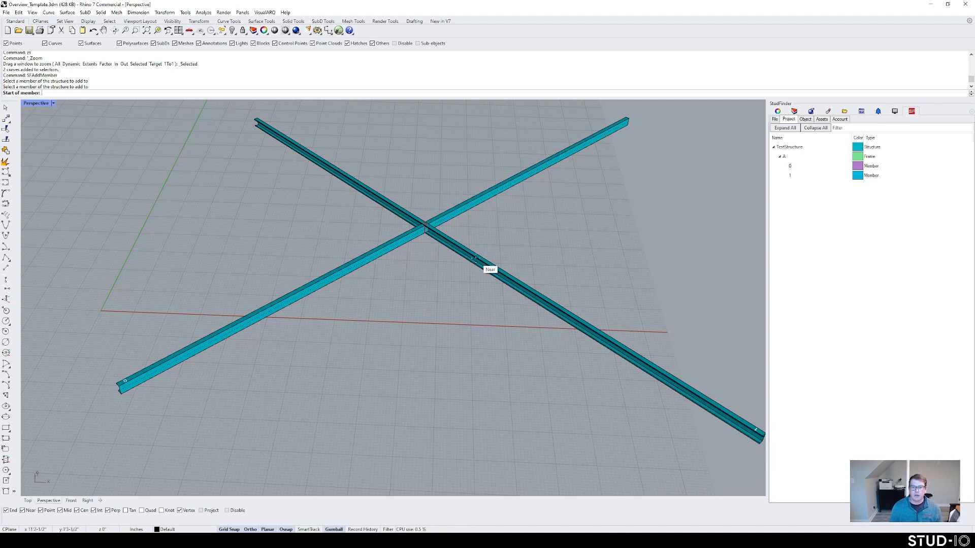
pyautogui.press('Escape')
pyautogui.write('SFAddMember')
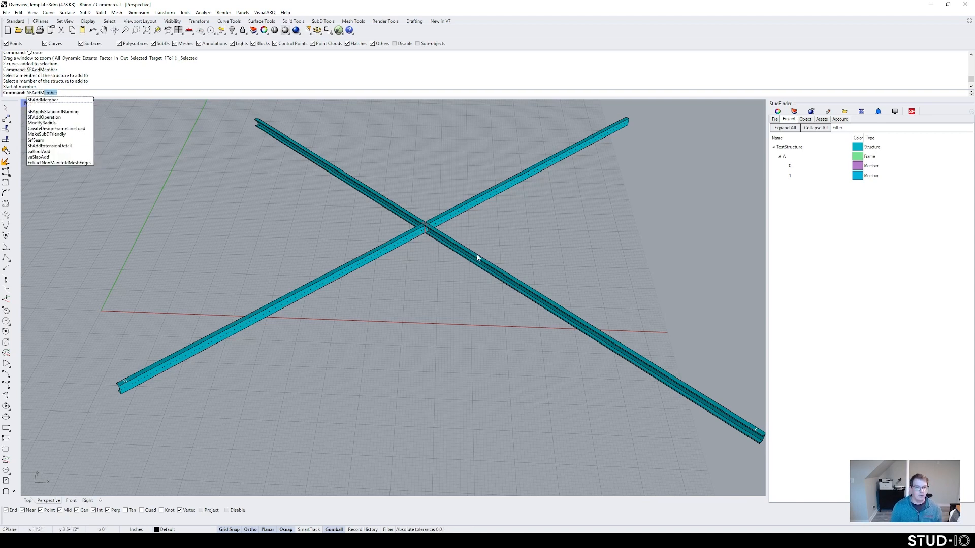
pyautogui.press('Return')
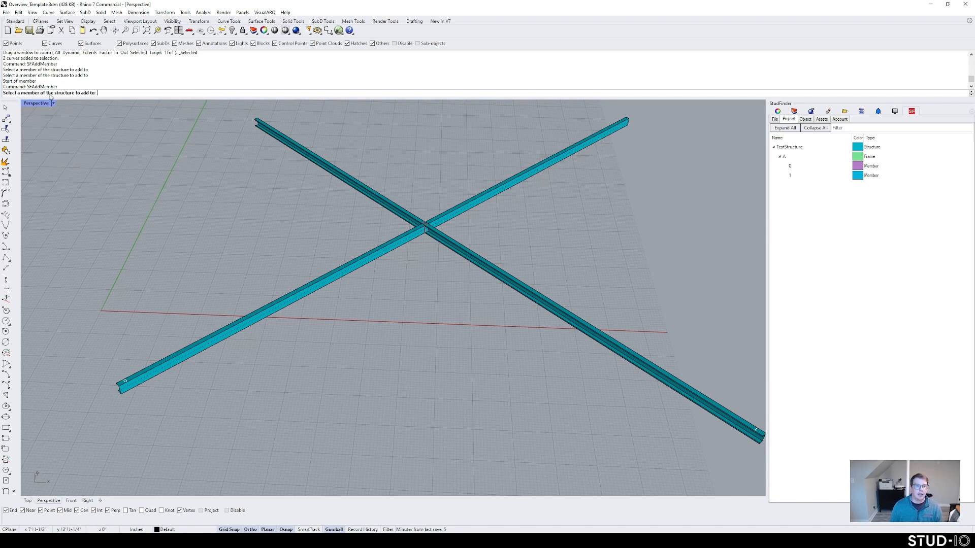
pyautogui.click(464, 250)
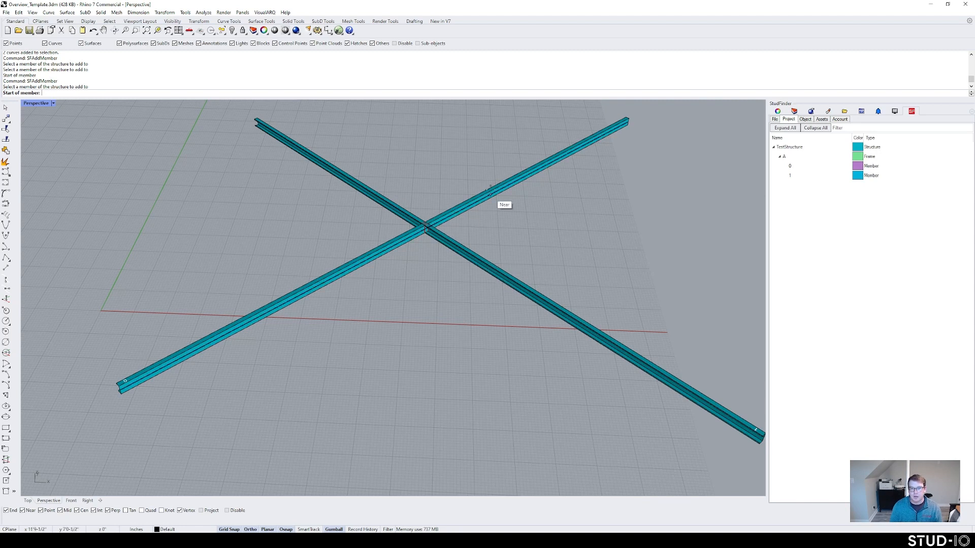
pyautogui.click(482, 200)
pyautogui.click(498, 270)
pyautogui.press('Return')
# Step: Add a diagonal brace from the vertical to the lower beam, plus a third brace
pyautogui.click(485, 237)
pyautogui.click(485, 234)
pyautogui.click(543, 301)
pyautogui.press('Return')
pyautogui.click(555, 303)
pyautogui.click(551, 298)
pyautogui.click(592, 337)
pyautogui.press('Return')
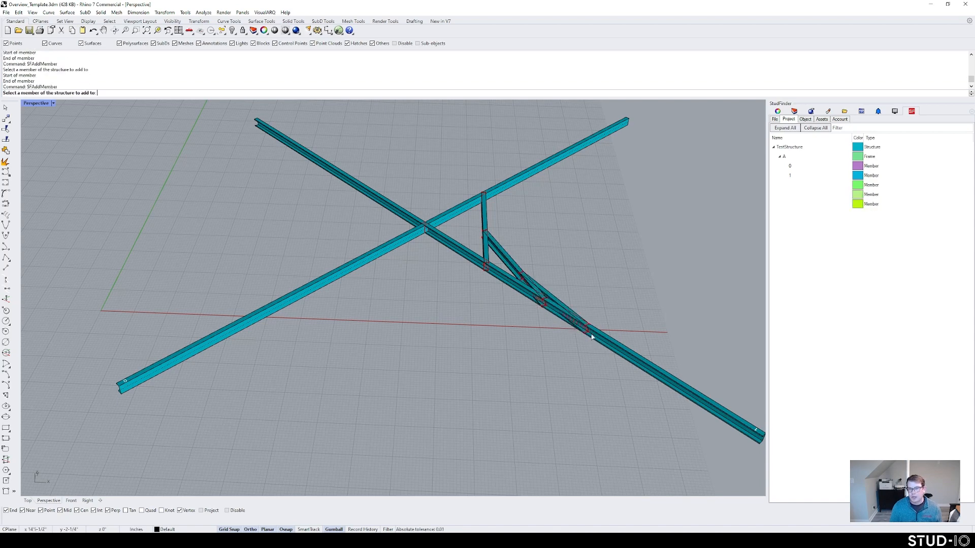
# Step: Finish adding members, re-angle the view and select the long diagonal beam
pyautogui.press('Escape')
pyautogui.moveTo(550, 317); pyautogui.dragTo(545, 286, button='right')
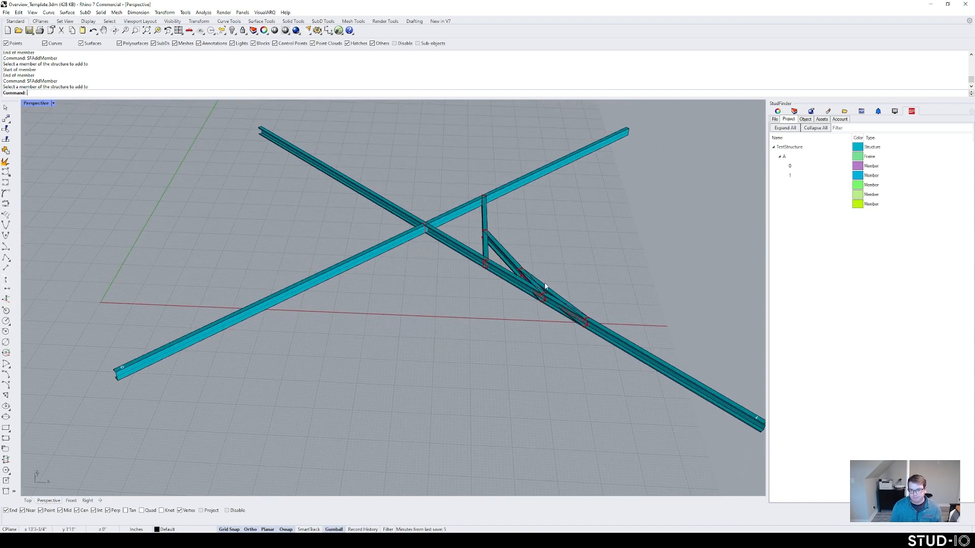
pyautogui.click(519, 277)
pyautogui.press('Escape')
pyautogui.click(448, 241)
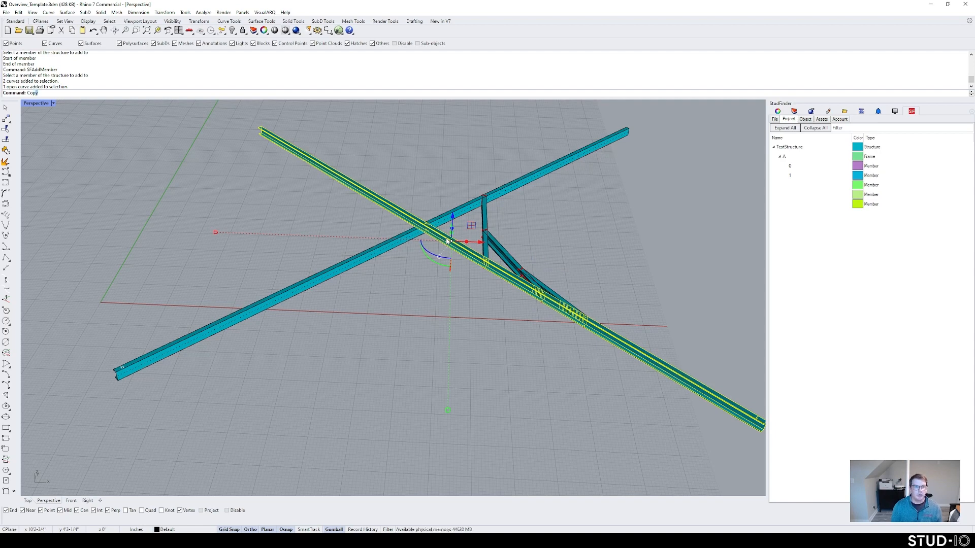
# Step: Copy the long beam twice toward the lower left
pyautogui.press('Return')
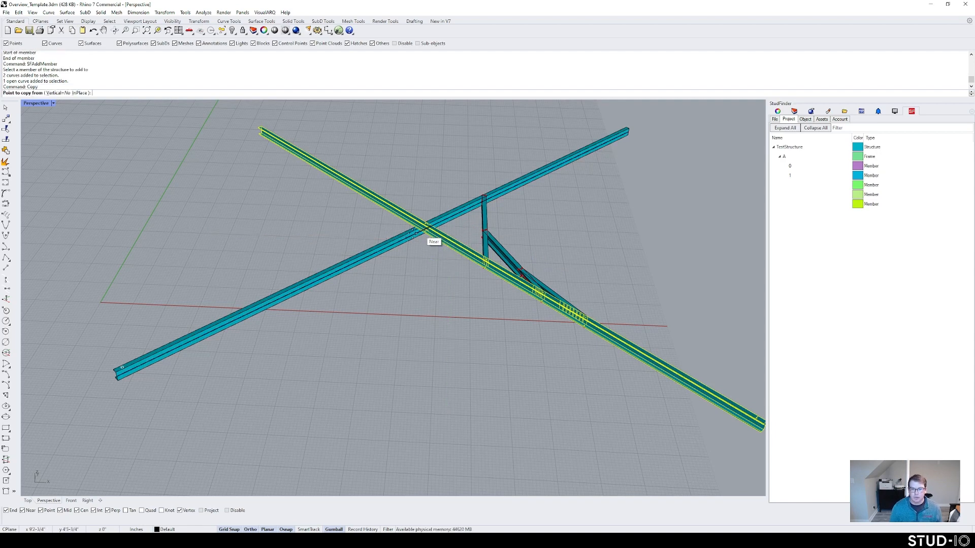
pyautogui.click(412, 235)
pyautogui.click(371, 255)
pyautogui.click(306, 287)
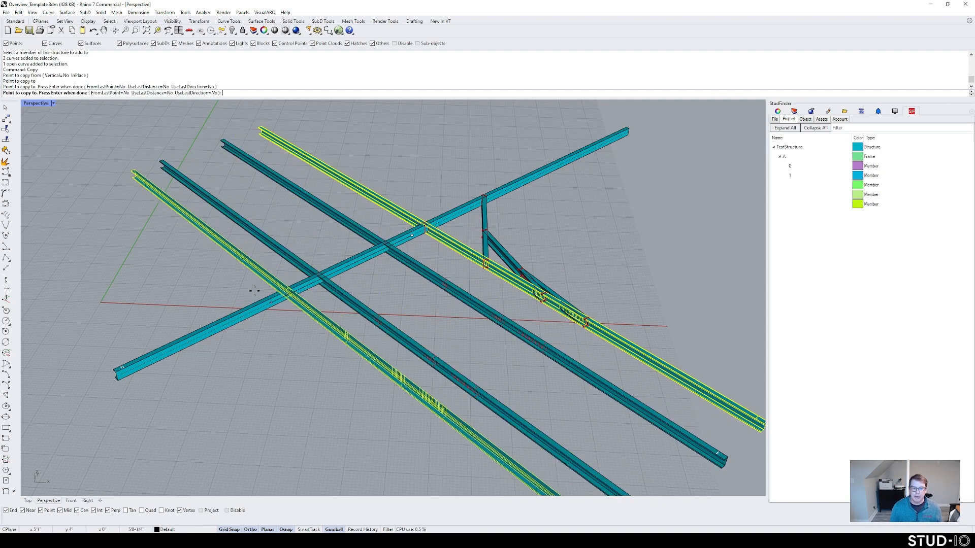
pyautogui.press('Return')
# Step: Duplicate one beam copy further lower left with the gumball
pyautogui.click(370, 293)
pyautogui.click(360, 308)
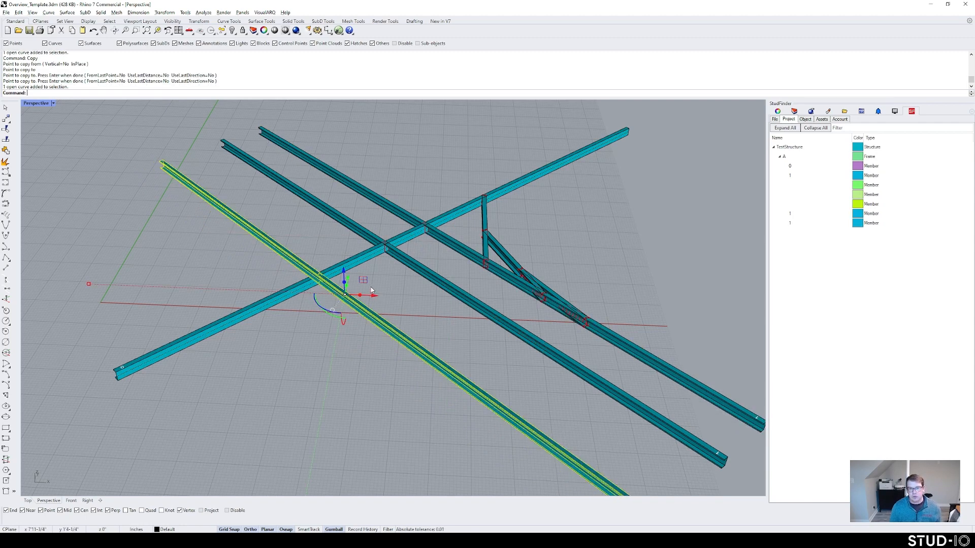
pyautogui.moveTo(373, 291); pyautogui.dragTo(371, 308, button='right')
pyautogui.keyDown('alt'); pyautogui.moveTo(366, 308); pyautogui.dragTo(320, 322); pyautogui.keyUp('alt')
pyautogui.click(387, 326)
pyautogui.moveTo(387, 326); pyautogui.dragTo(413, 289, button='right')
# Step: Delete all three beam copies, keeping the original truss
pyautogui.scroll(-5, 388, 301)
pyautogui.moveTo(488, 382); pyautogui.dragTo(409, 308)
pyautogui.press('Delete')
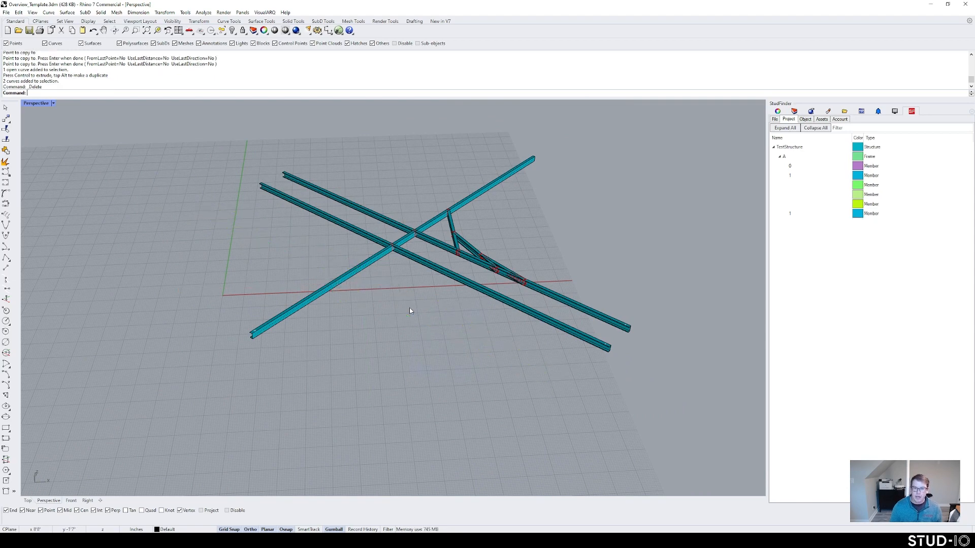
pyautogui.click(413, 258)
pyautogui.press('Delete')
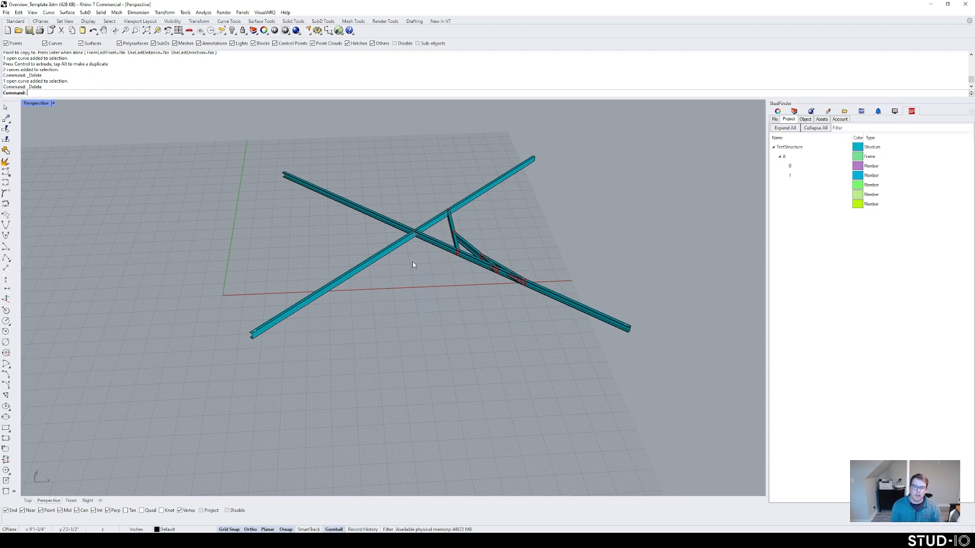
# Step: Select a diagonal truss member and run SFDeleteMembers
pyautogui.scroll(5, 470, 271)
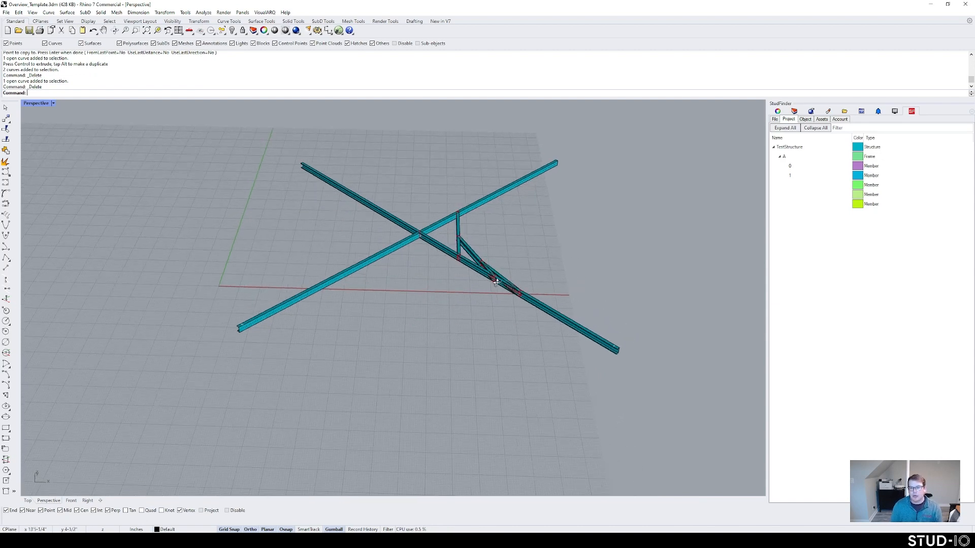
pyautogui.scroll(-5, 472, 273)
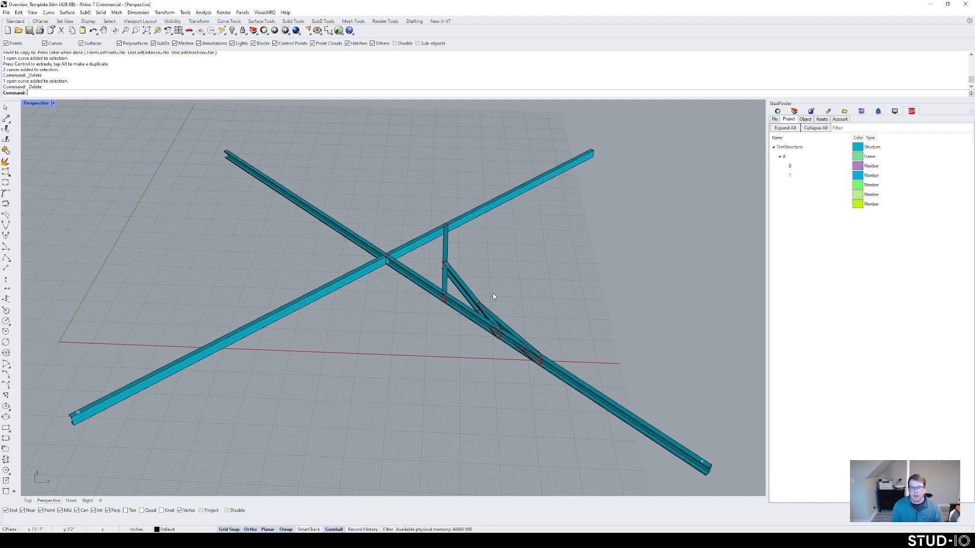
pyautogui.click(510, 331)
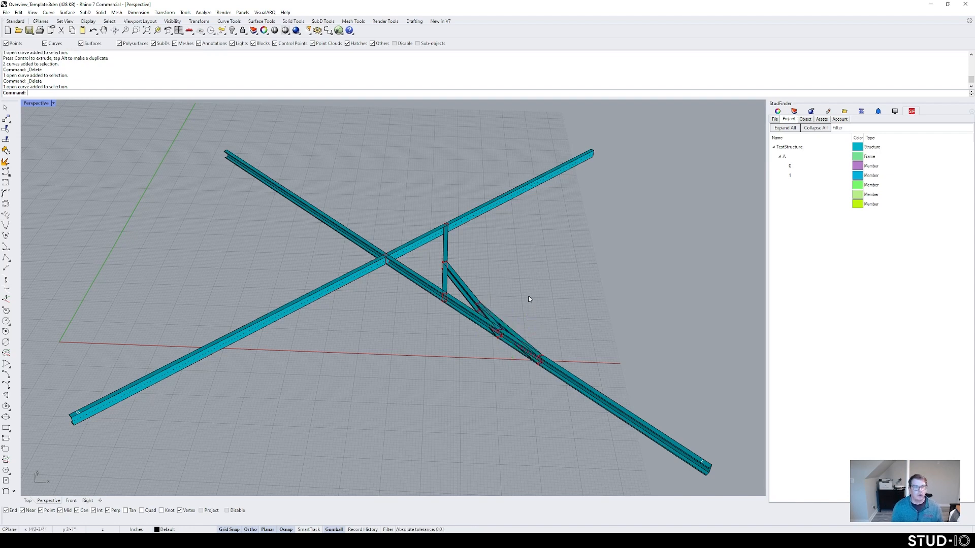
pyautogui.write('SFDeleteMembers')
pyautogui.press('Return')
# Step: Delete one diagonal brace via SFDeleteMembers and the other with the Delete key
pyautogui.click(510, 331)
pyautogui.press('Return')
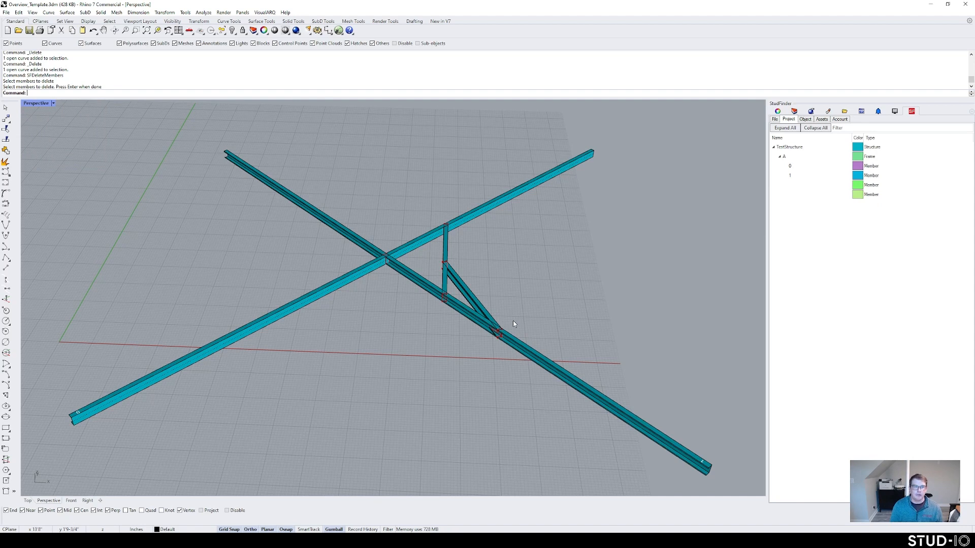
pyautogui.click(464, 290)
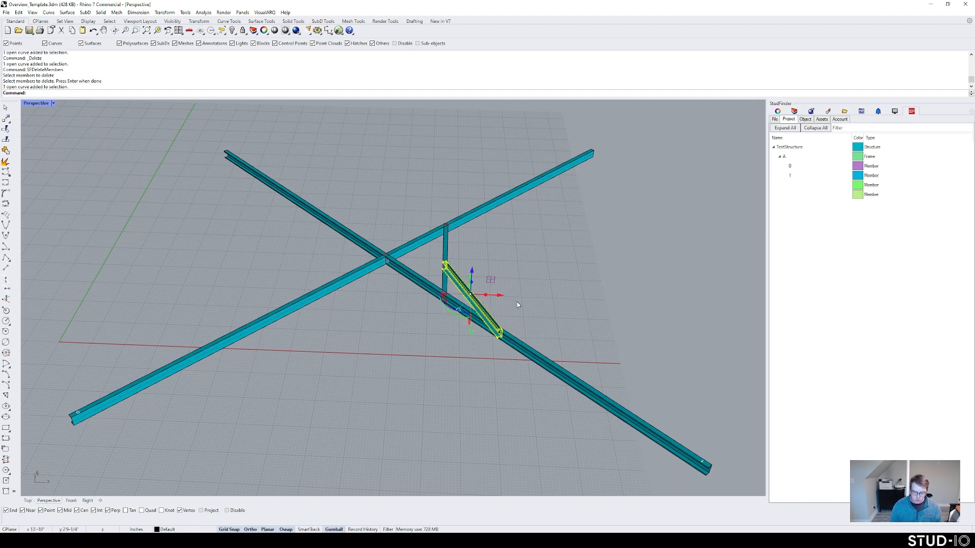
pyautogui.press('Delete')
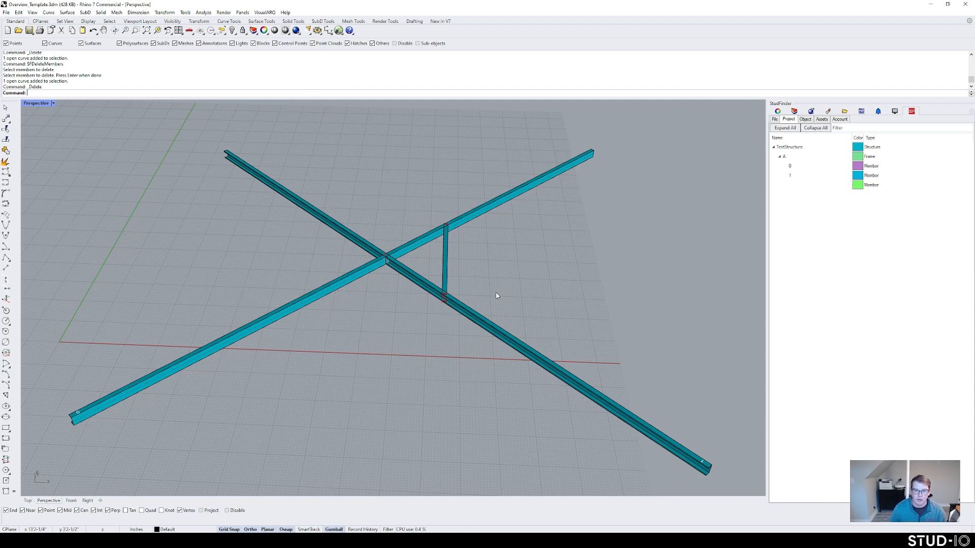
# Step: Cancel the partial SF command, zoom out and select the three remaining members
pyautogui.write('SFDeleteMembers')
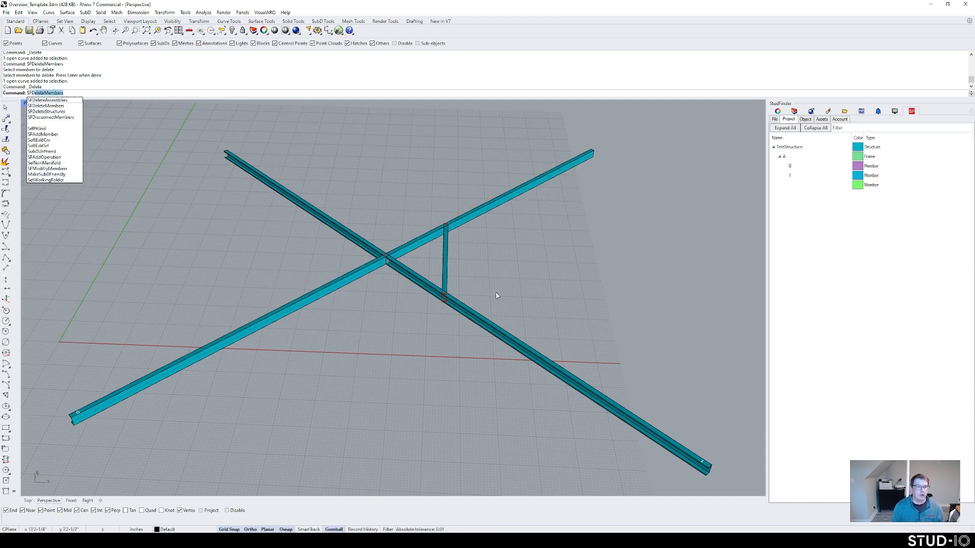
pyautogui.press('Escape')
pyautogui.scroll(-2, 513, 325)
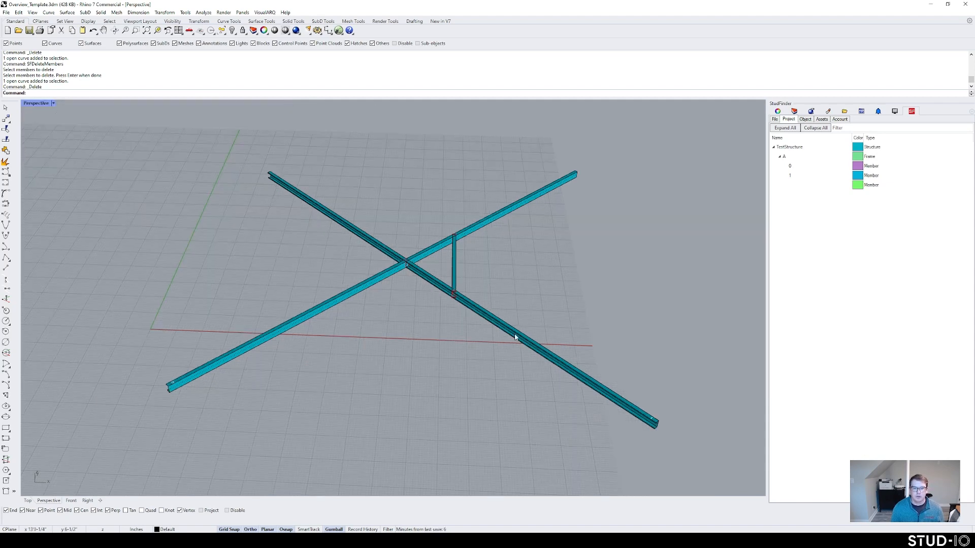
pyautogui.moveTo(516, 337); pyautogui.dragTo(357, 230)
# Step: Copy the three members vertically to create a raised second frame above frame A
pyautogui.press('Return')
pyautogui.write('v')
pyautogui.press('Return')
pyautogui.click(354, 273)
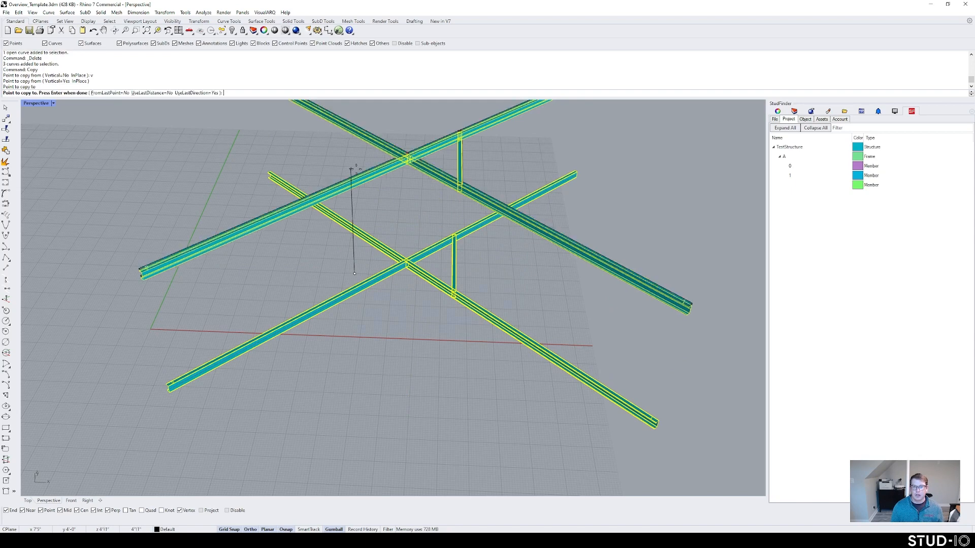
pyautogui.press('Return')
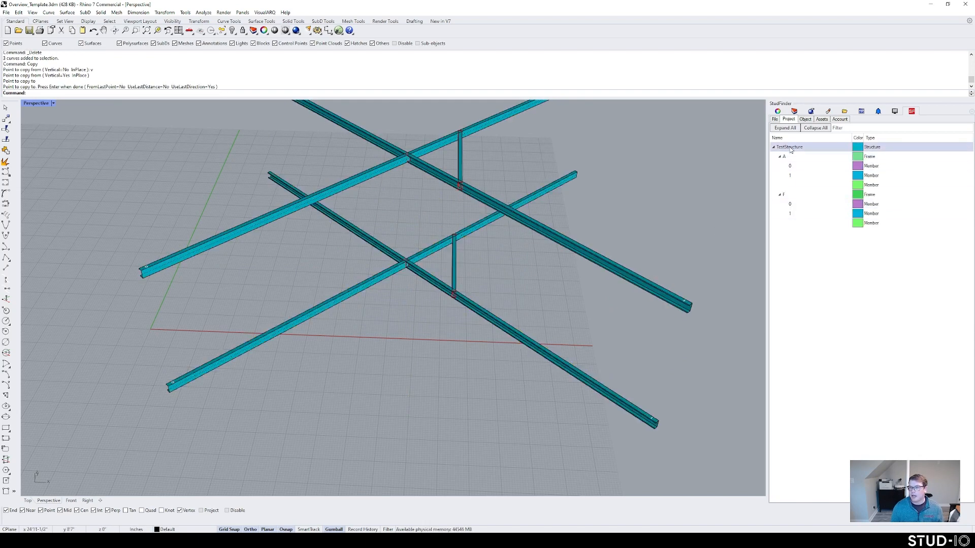
pyautogui.moveTo(533, 264); pyautogui.dragTo(504, 312, button='right')
# Step: Test SFDeleteAssemblies on the lower frame, then undo the deletion
pyautogui.write('SF')
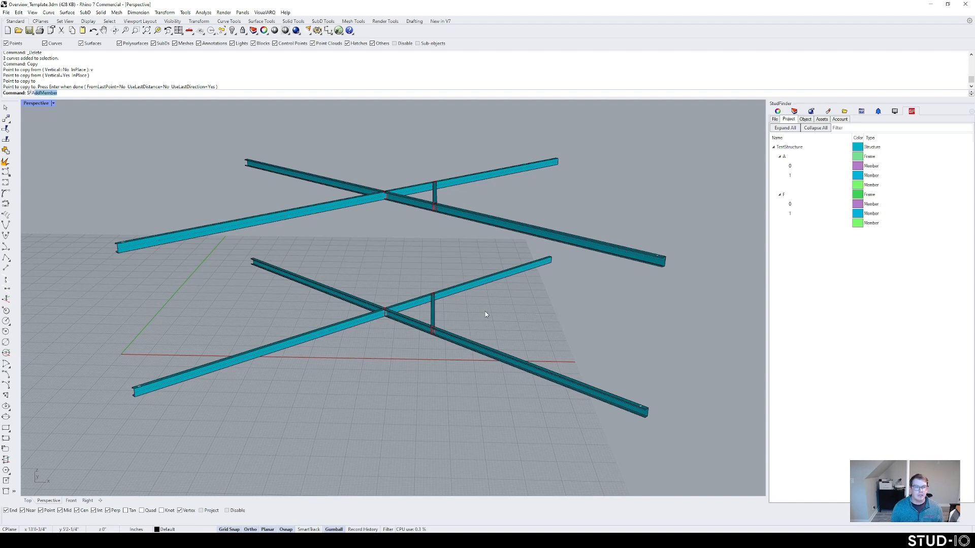
pyautogui.write('DeleteAs')
pyautogui.press('Return')
pyautogui.click(472, 346)
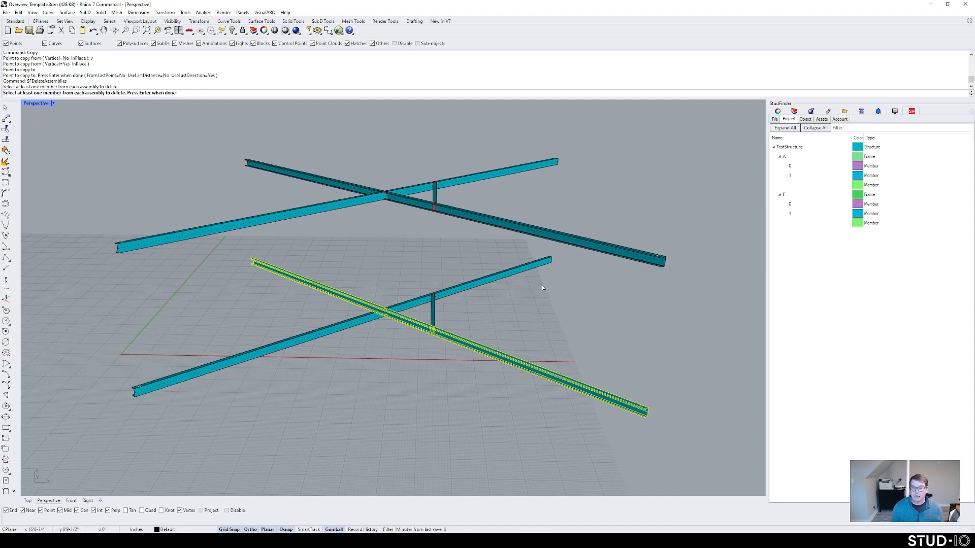
pyautogui.press('Return')
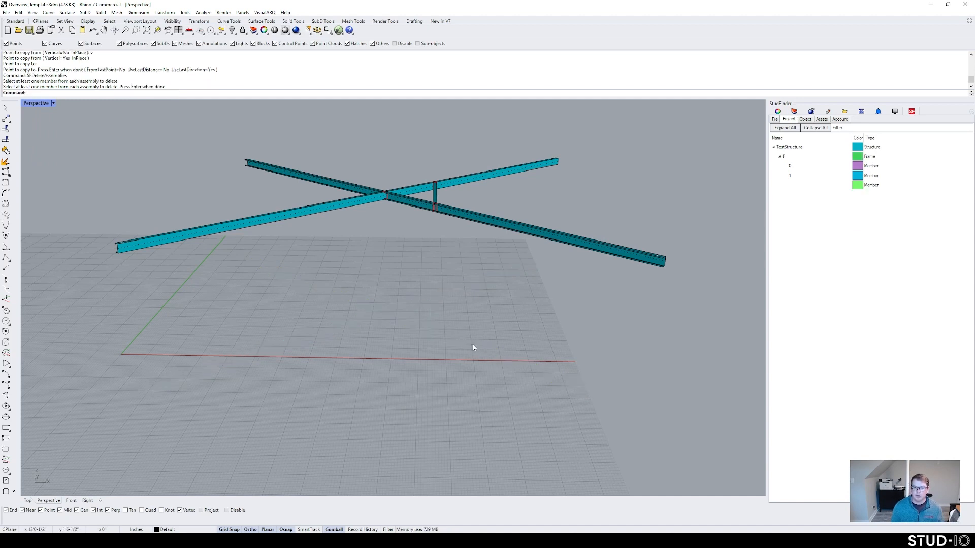
pyautogui.hotkey('ctrl', 'z')
# Step: Test SFDeleteStructures on the structure, then undo the deletion
pyautogui.write('SFDelete')
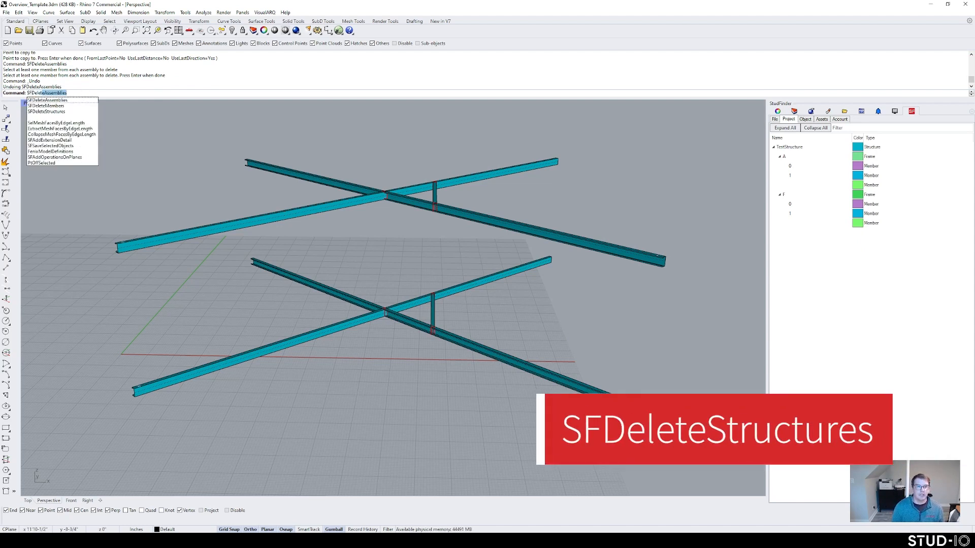
pyautogui.press('Down')
pyautogui.press('Down')
pyautogui.press('Return')
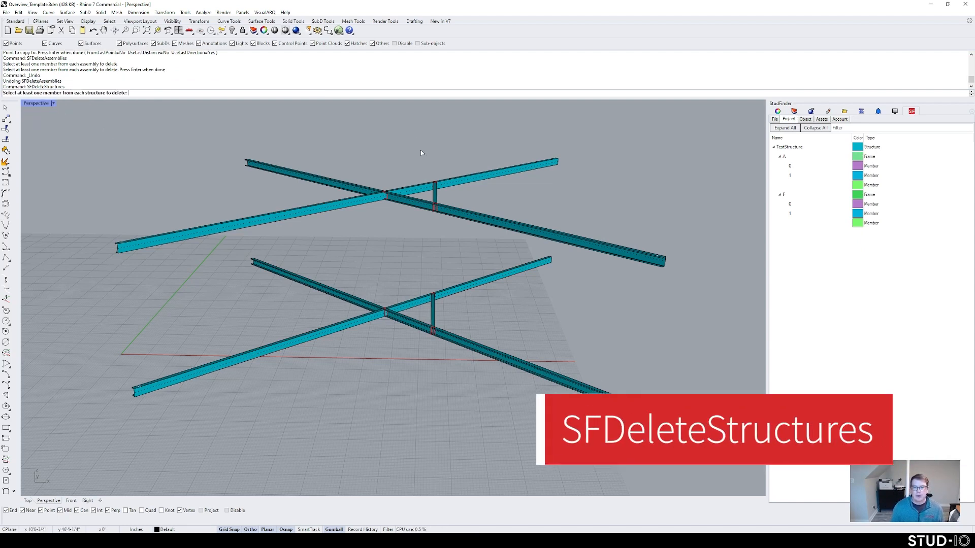
pyautogui.click(456, 184)
pyautogui.press('Return')
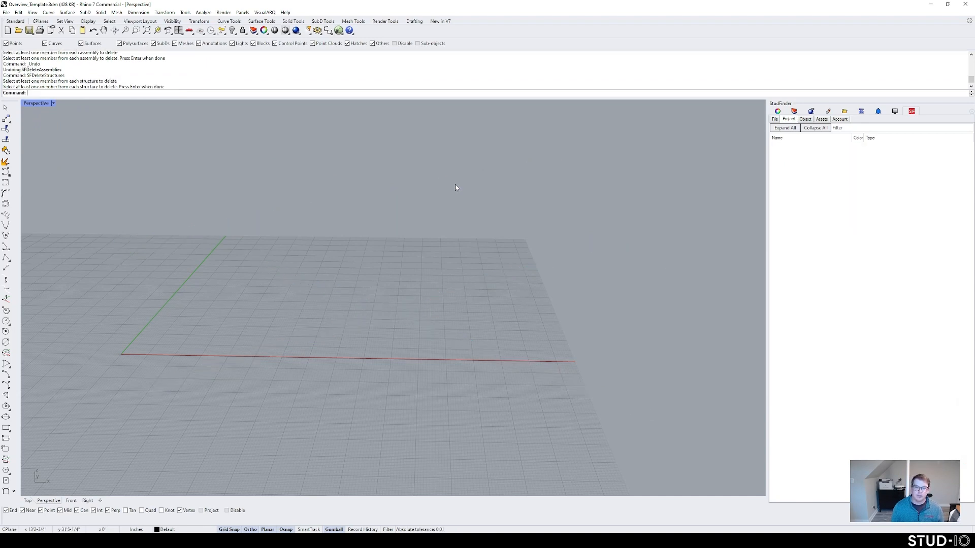
pyautogui.hotkey('ctrl', 'z')
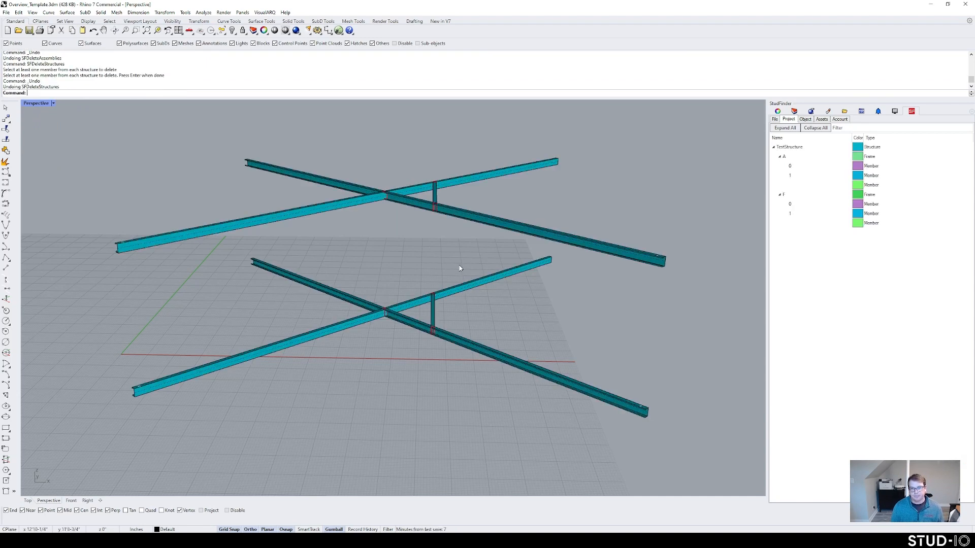
pyautogui.moveTo(451, 262); pyautogui.dragTo(459, 278, button='right')
pyautogui.click(799, 204)
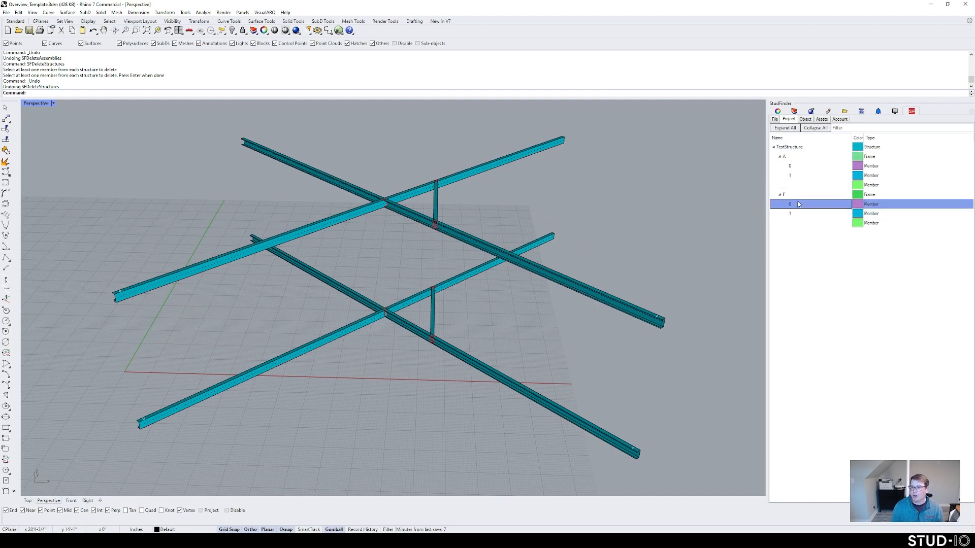
pyautogui.click(803, 164)
pyautogui.rightClick(796, 166)
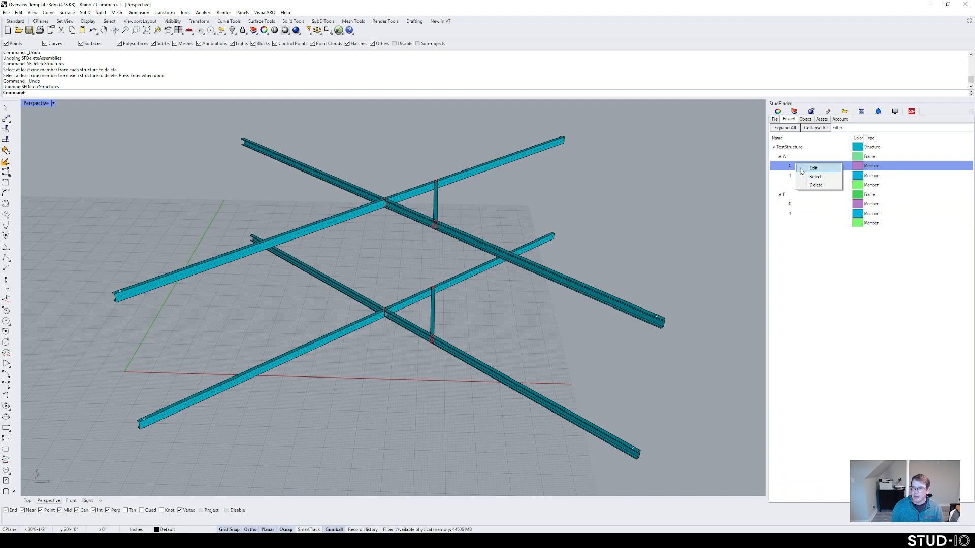
pyautogui.click(791, 158)
pyautogui.rightClick(791, 158)
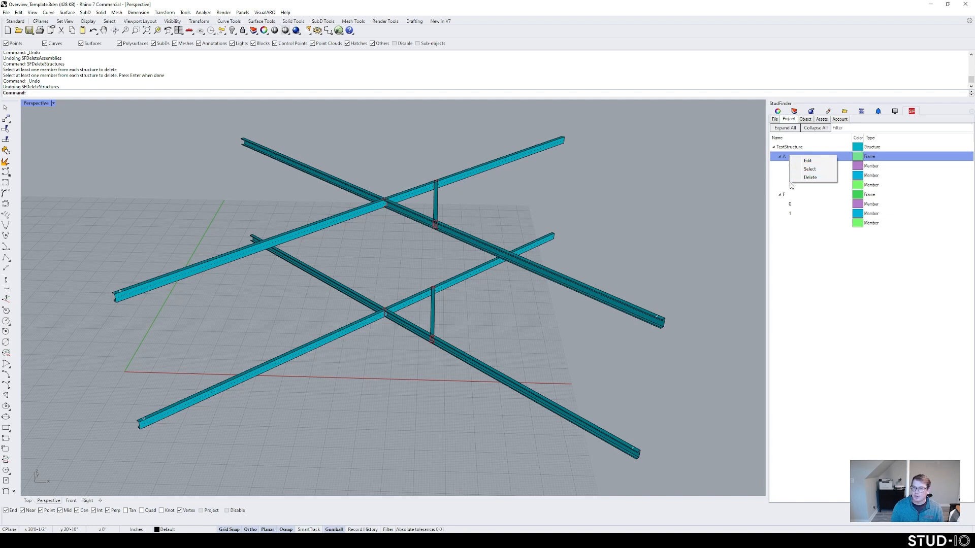
pyautogui.click(784, 159)
pyautogui.rightClick(789, 160)
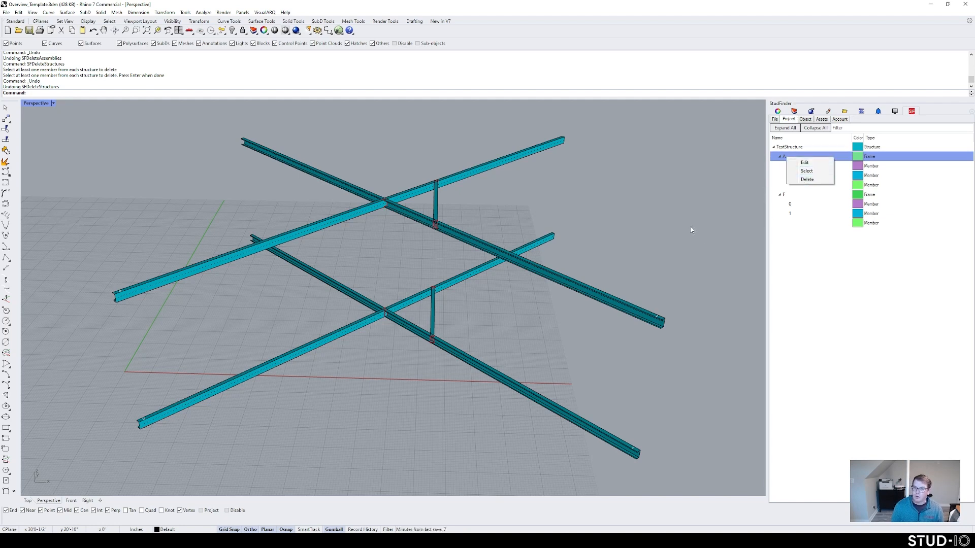
pyautogui.click(502, 302)
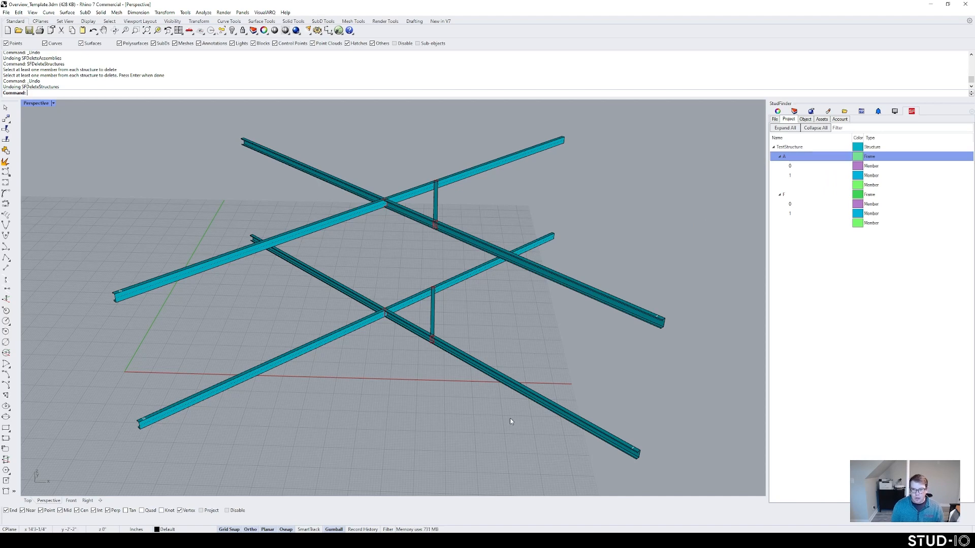
pyautogui.moveTo(510, 419); pyautogui.dragTo(302, 204)
# Step: Delete the stacked frames and draw two crossing lines
pyautogui.press('Delete')
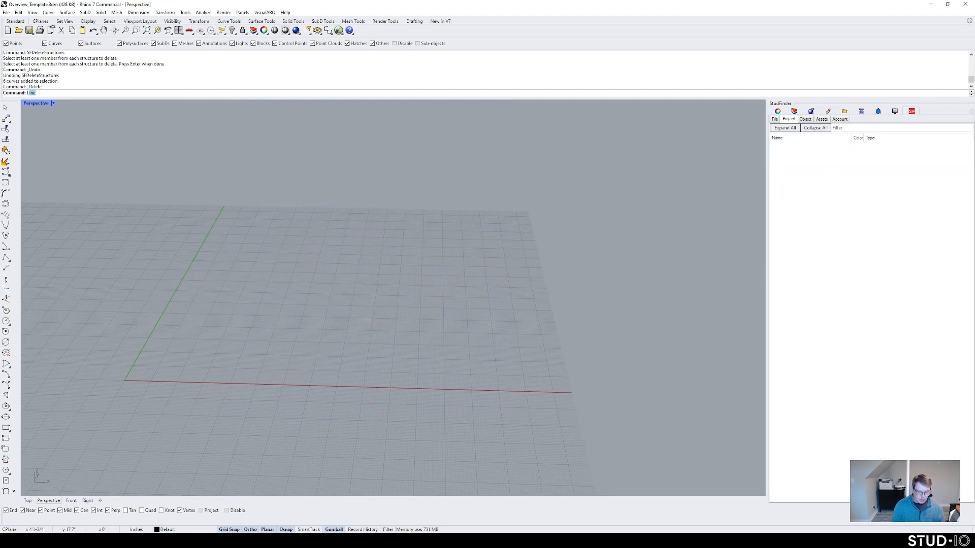
pyautogui.write('line')
pyautogui.press('Return')
pyautogui.click(214, 374)
pyautogui.click(246, 296)
pyautogui.press('Return')
pyautogui.click(194, 321)
pyautogui.click(311, 321)
# Step: Turn both crossing lines into StudFinder members with SFCreateStructure
pyautogui.moveTo(248, 338); pyautogui.dragTo(210, 306)
pyautogui.write('SFC')
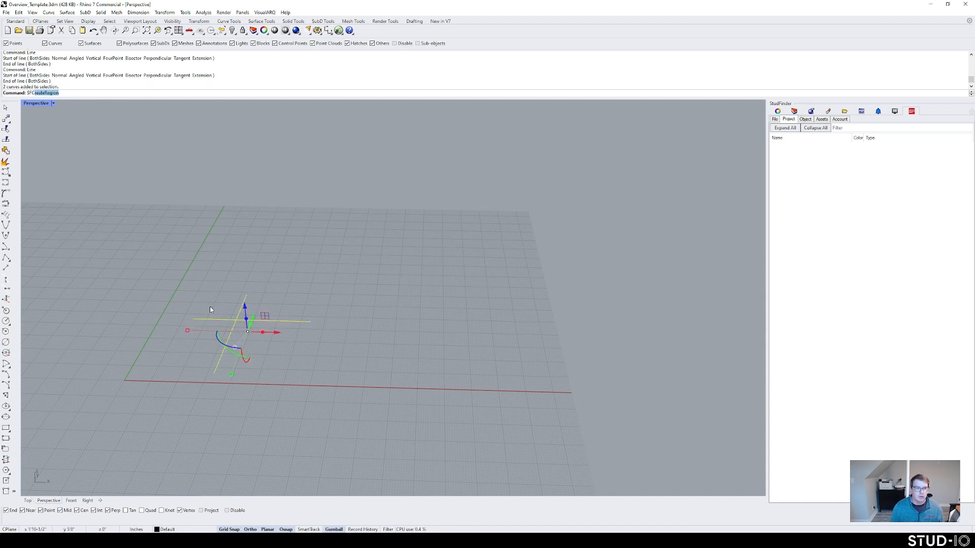
pyautogui.write('reateStructure')
pyautogui.press('Return')
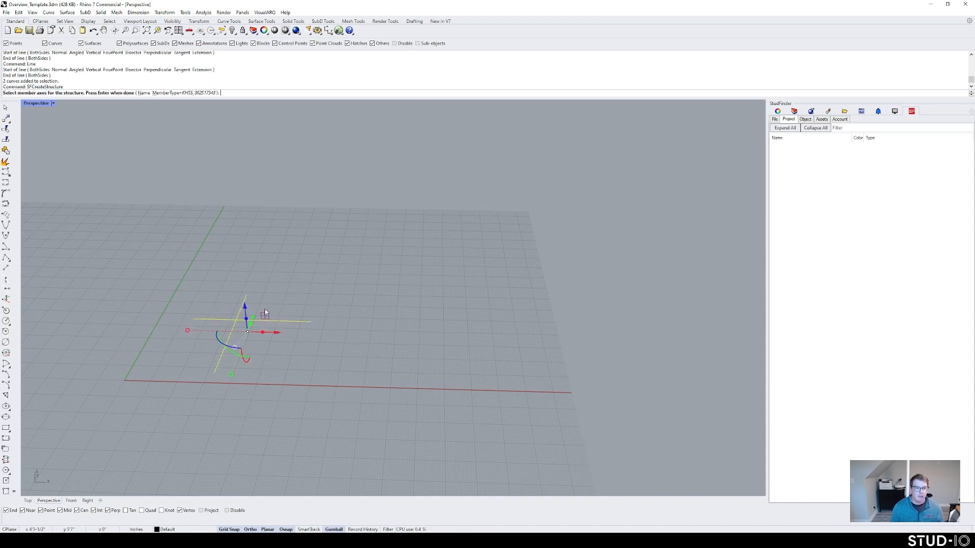
pyautogui.press('Return')
pyautogui.keyDown('shift'); pyautogui.moveTo(279, 349); pyautogui.dragTo(301, 331, button='right'); pyautogui.keyUp('shift')
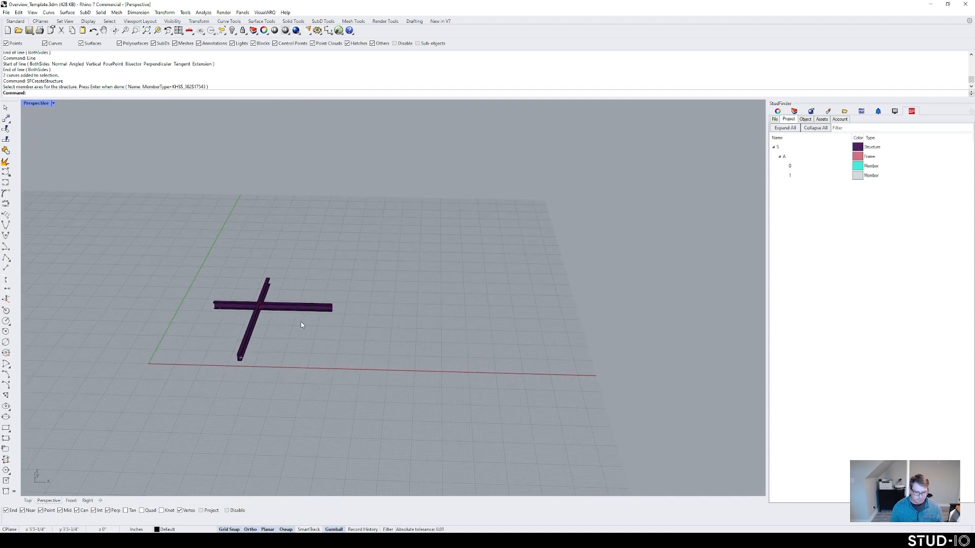
pyautogui.scroll(4, 279, 326)
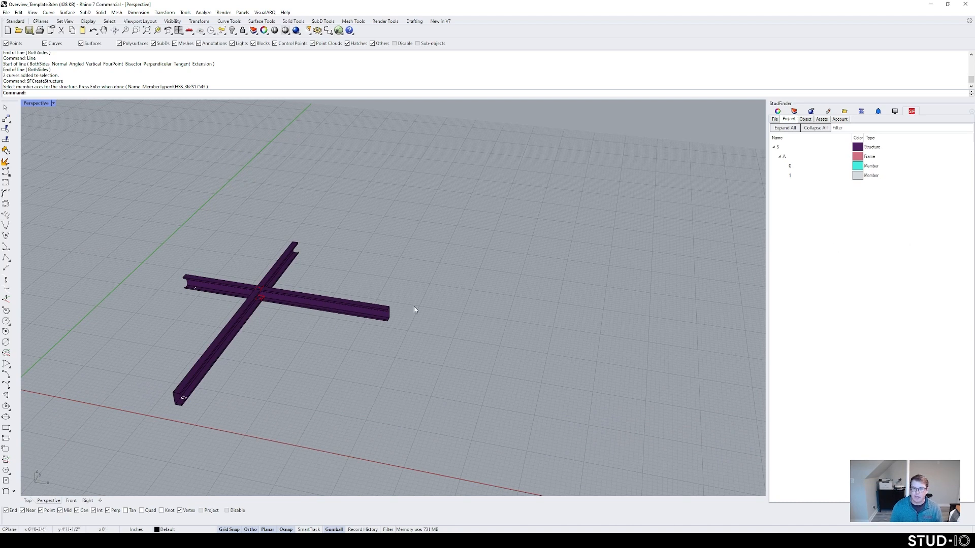
# Step: Set Color Members By to Member in the StudFinder Account tab
pyautogui.click(846, 120)
pyautogui.click(866, 166)
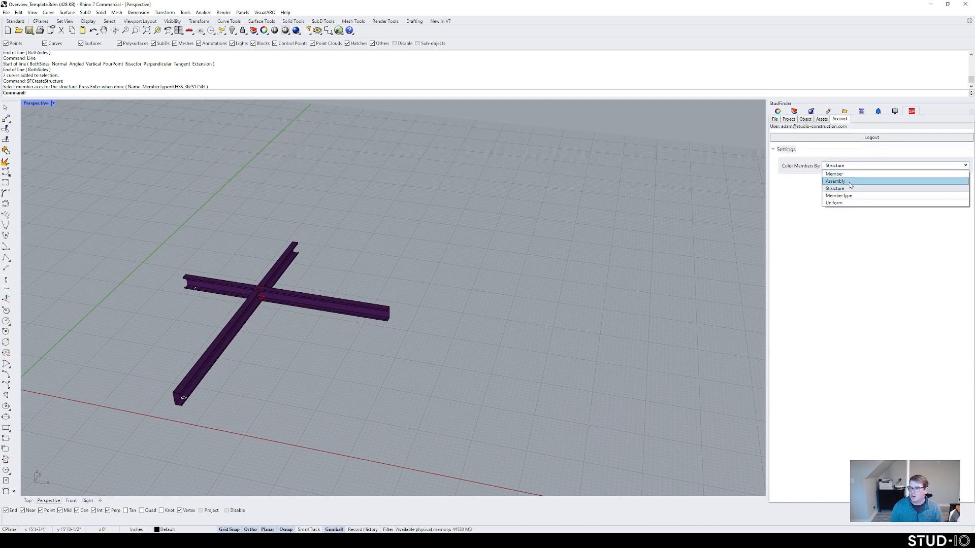
pyautogui.click(847, 174)
pyautogui.click(789, 119)
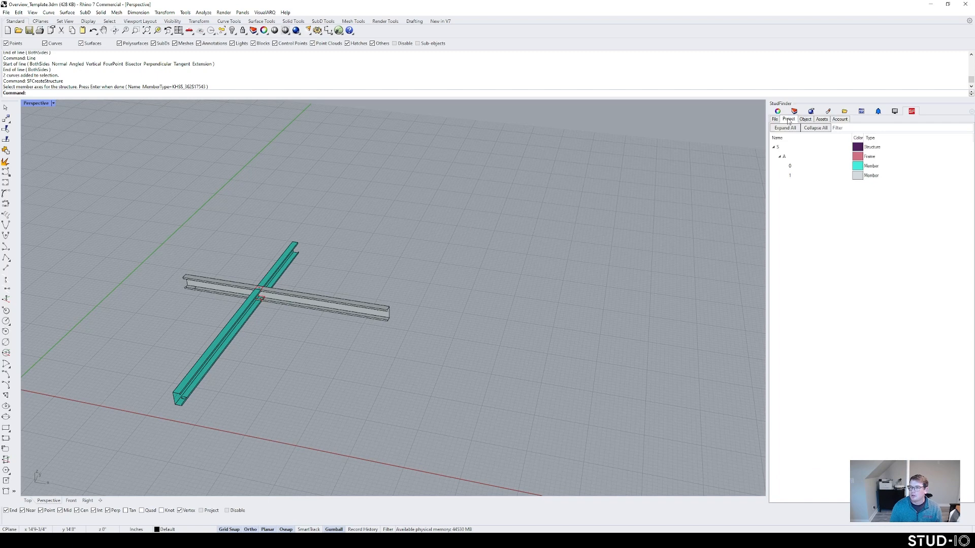
# Step: Select the teal member and show its properties on the Object page
pyautogui.click(291, 272)
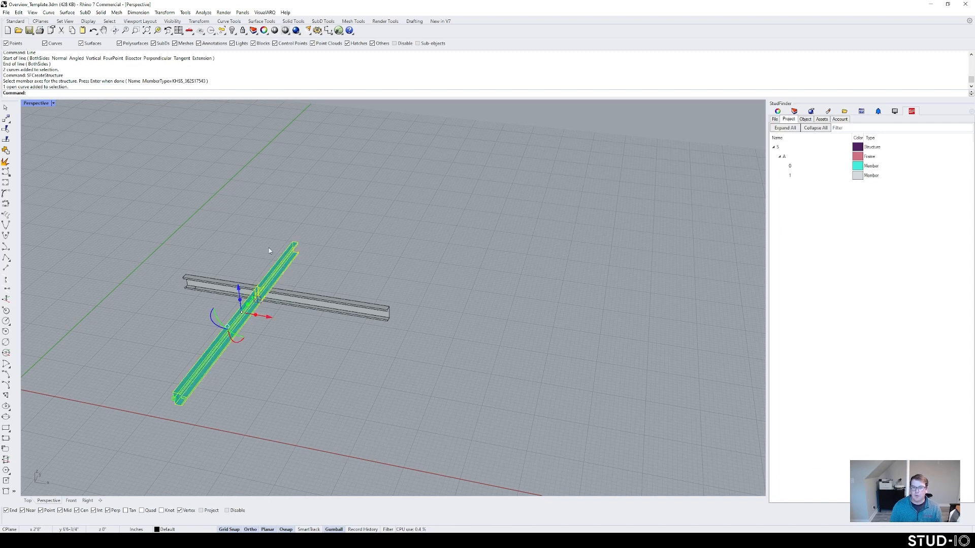
pyautogui.scroll(4, 285, 267)
pyautogui.click(374, 270)
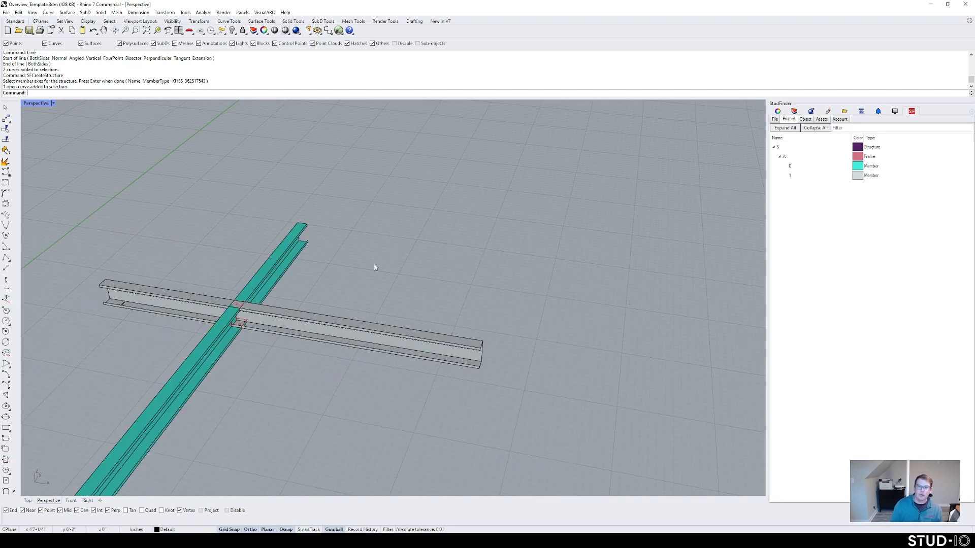
pyautogui.moveTo(285, 273); pyautogui.dragTo(438, 235, button='right')
pyautogui.click(401, 229)
pyautogui.click(612, 228)
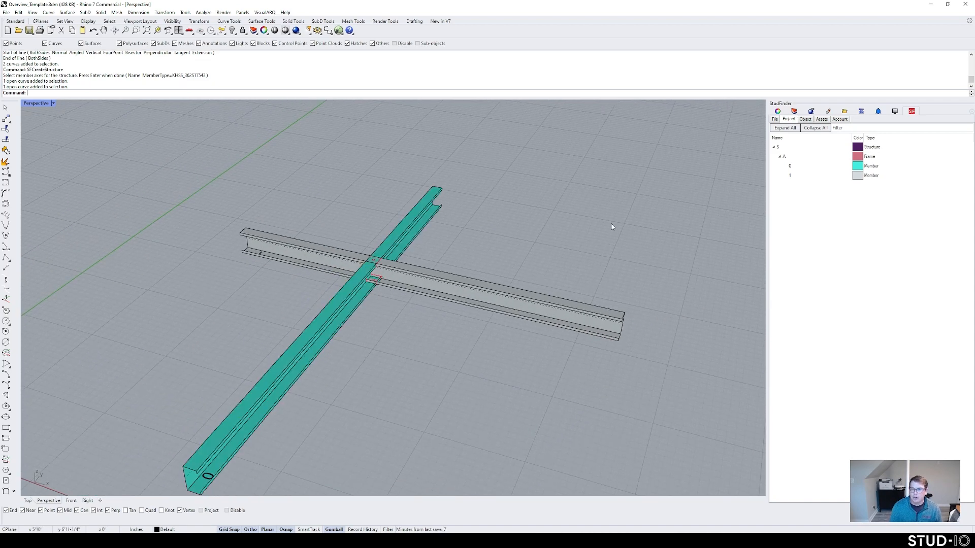
pyautogui.click(404, 239)
pyautogui.click(805, 119)
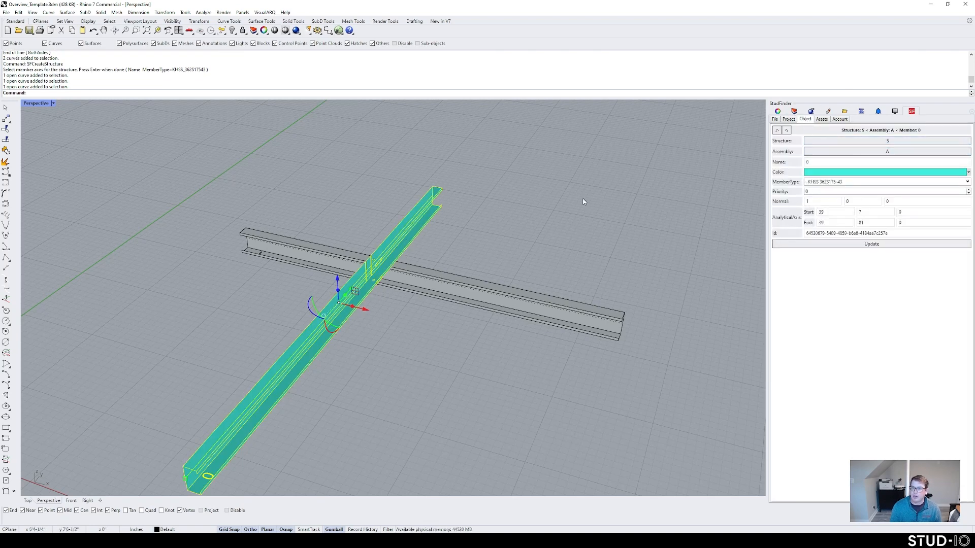
# Step: Open the Edit panel for member 0 from the Project structure tree
pyautogui.press('Escape')
pyautogui.click(788, 120)
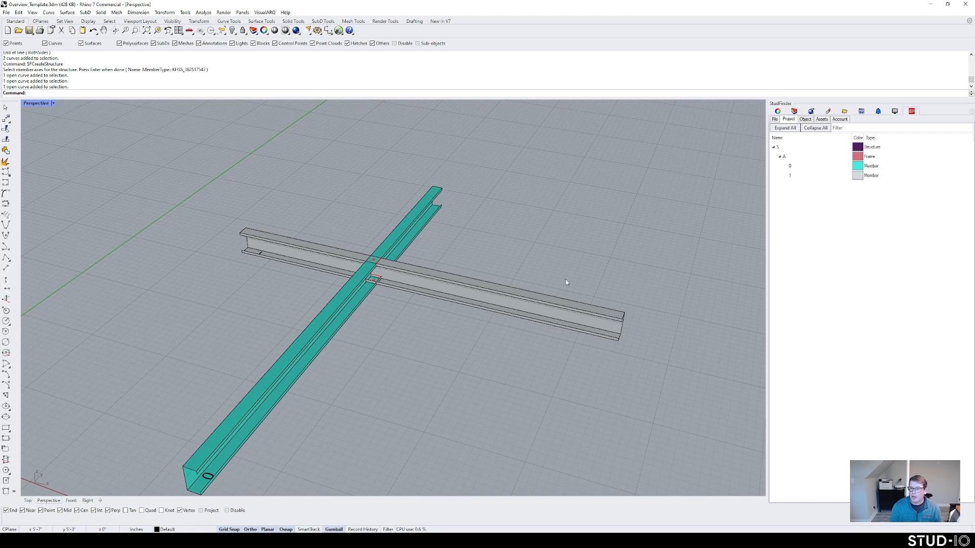
pyautogui.click(799, 167)
pyautogui.rightClick(791, 167)
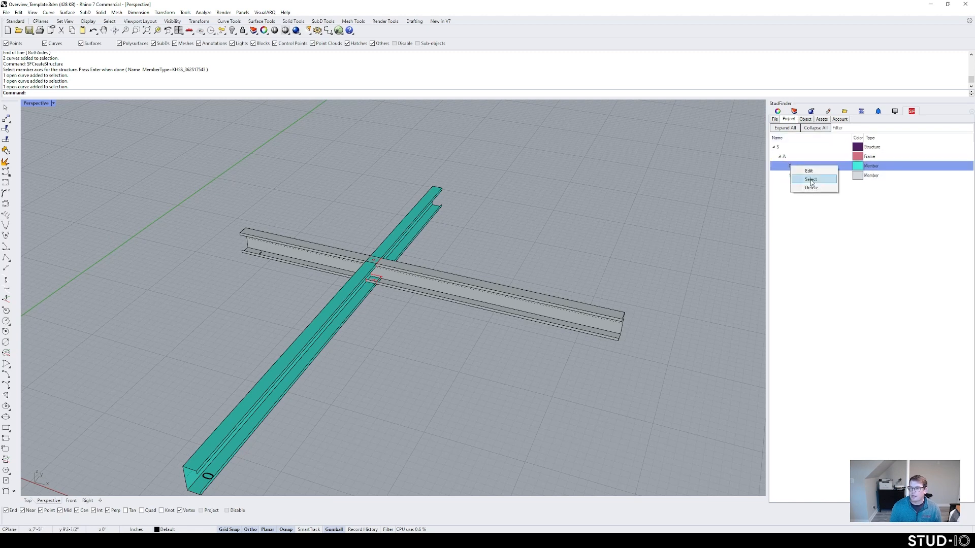
pyautogui.click(813, 172)
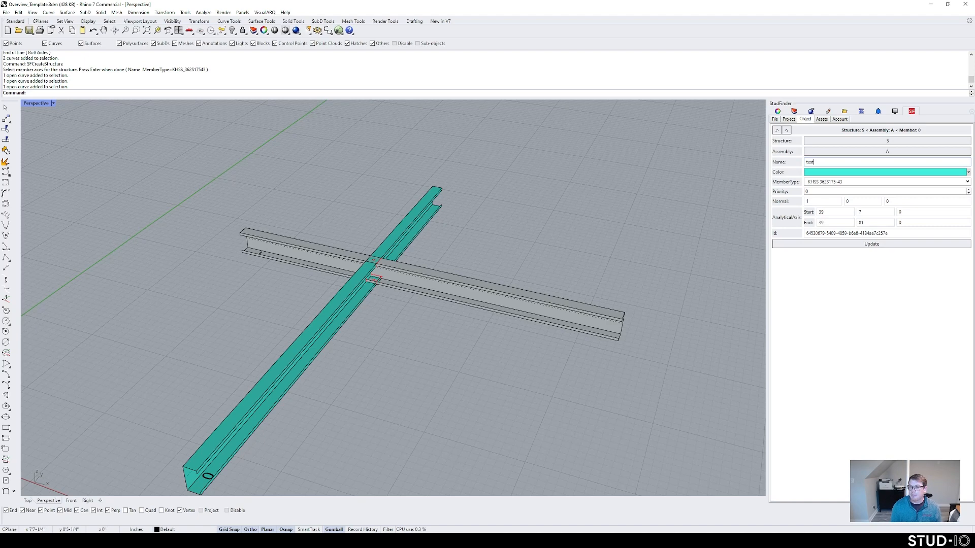
# Step: Name member 0 'test', colour it red, set normal X to -1, and update
pyautogui.click(841, 173)
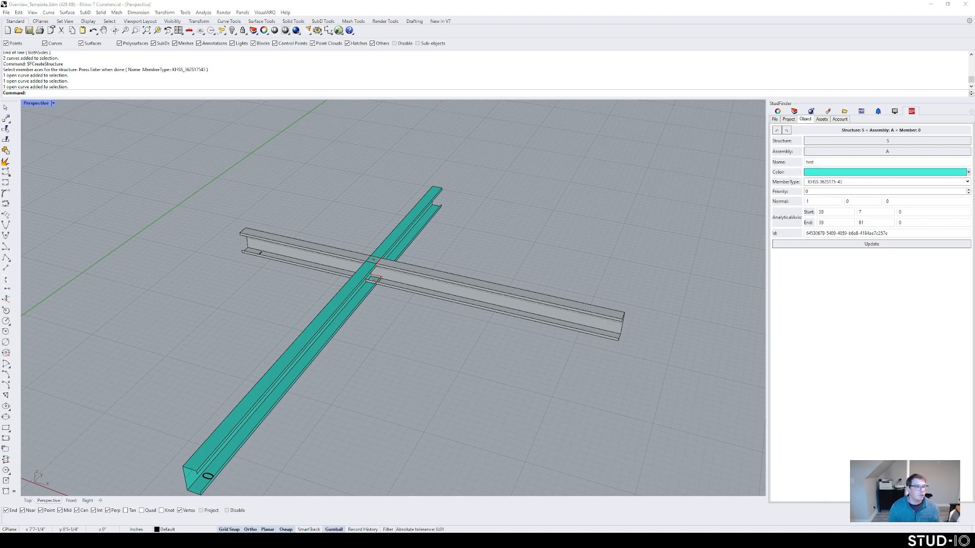
pyautogui.click(425, 182)
pyautogui.click(579, 255)
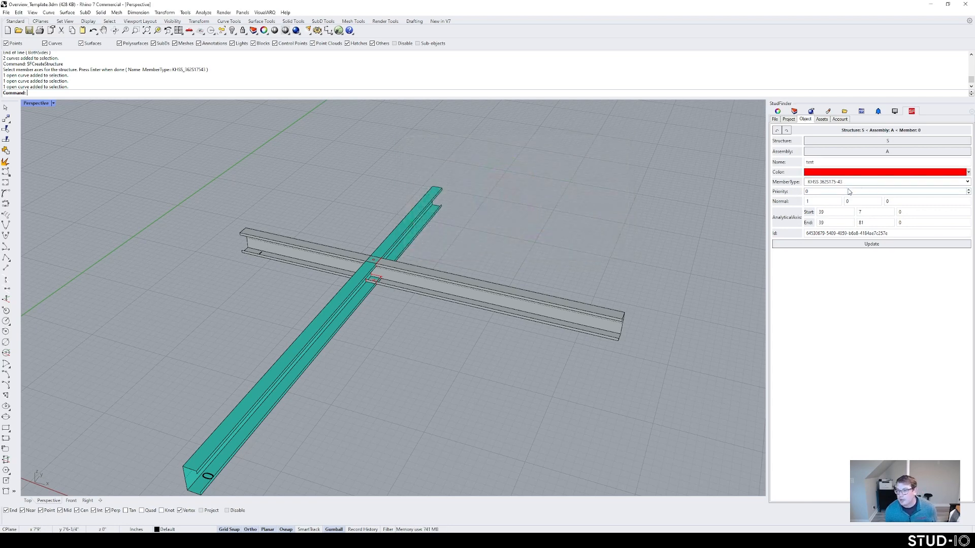
pyautogui.click(809, 202)
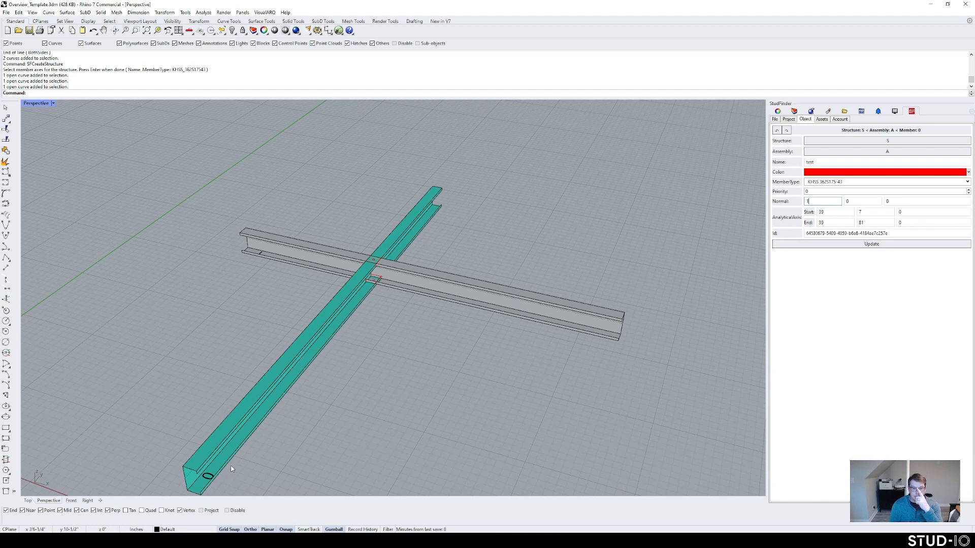
pyautogui.write('-1')
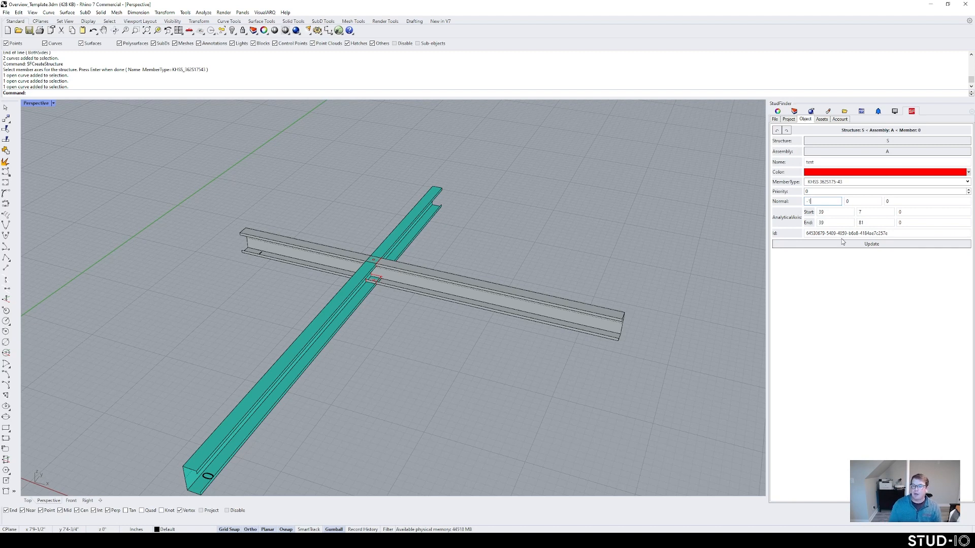
pyautogui.click(866, 245)
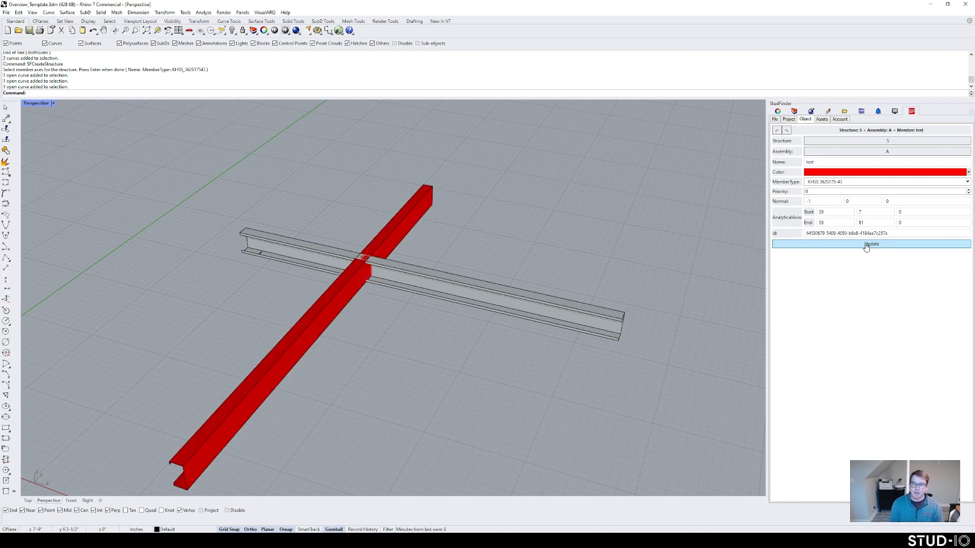
pyautogui.moveTo(315, 322); pyautogui.dragTo(386, 267, button='right')
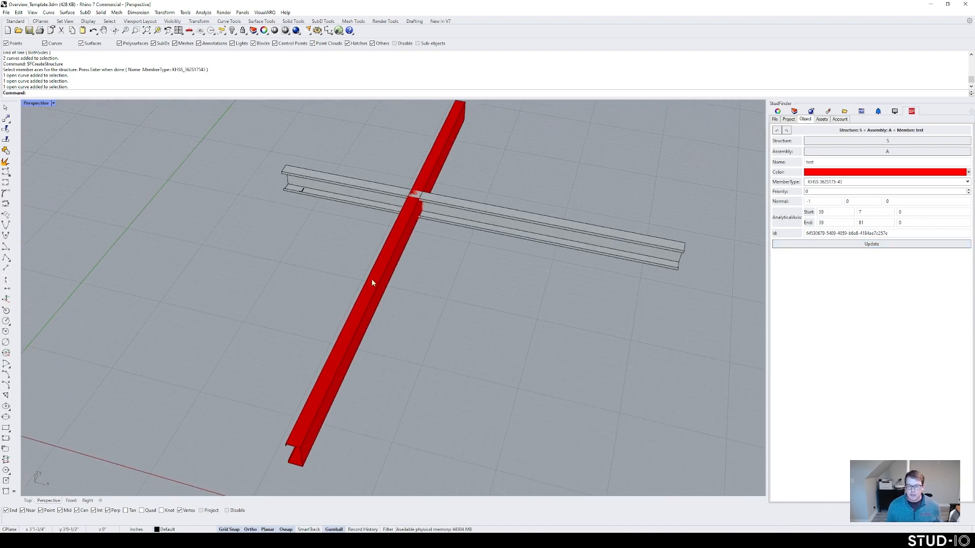
pyautogui.moveTo(372, 283); pyautogui.dragTo(481, 235, button='right')
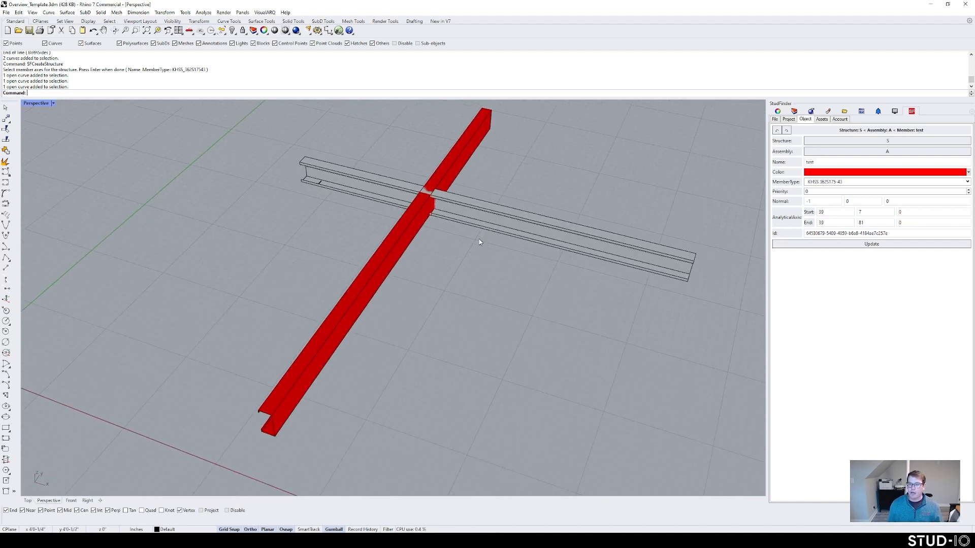
pyautogui.keyDown('shift'); pyautogui.moveTo(416, 272); pyautogui.dragTo(412, 281, button='right'); pyautogui.keyUp('shift')
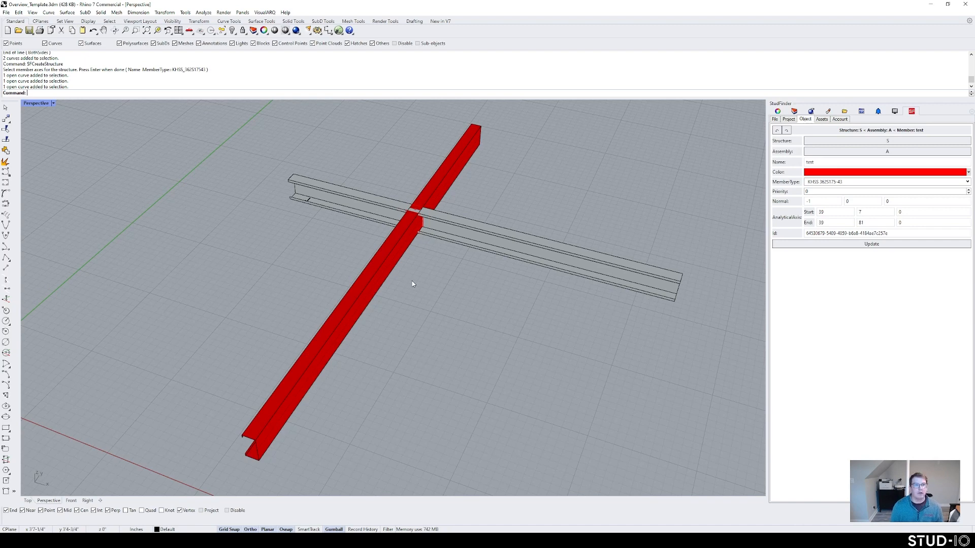
# Step: Start SFModifyMembers on both members, choose Normal, then cancel
pyautogui.write('FModifyMembers')
pyautogui.press('Return')
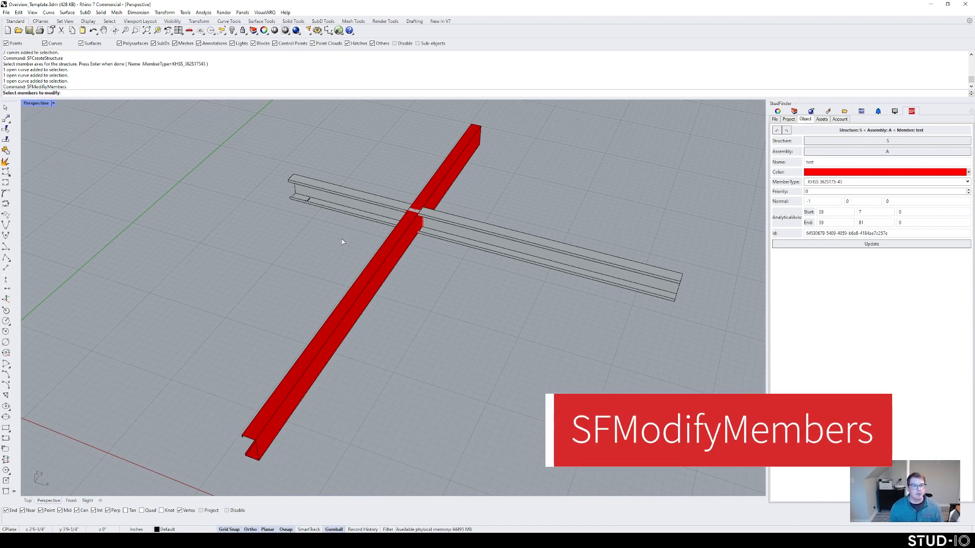
pyautogui.moveTo(490, 257); pyautogui.dragTo(364, 179)
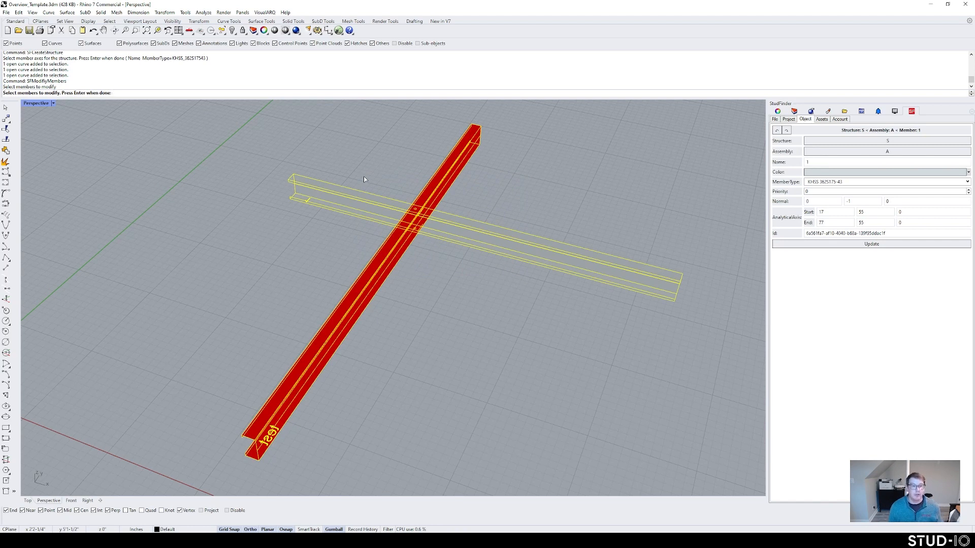
pyautogui.press('Return')
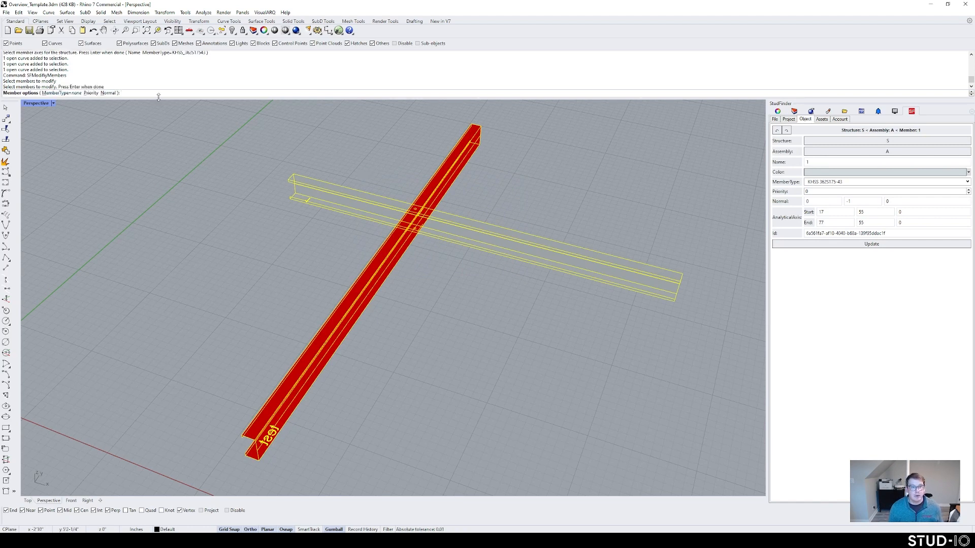
pyautogui.click(109, 94)
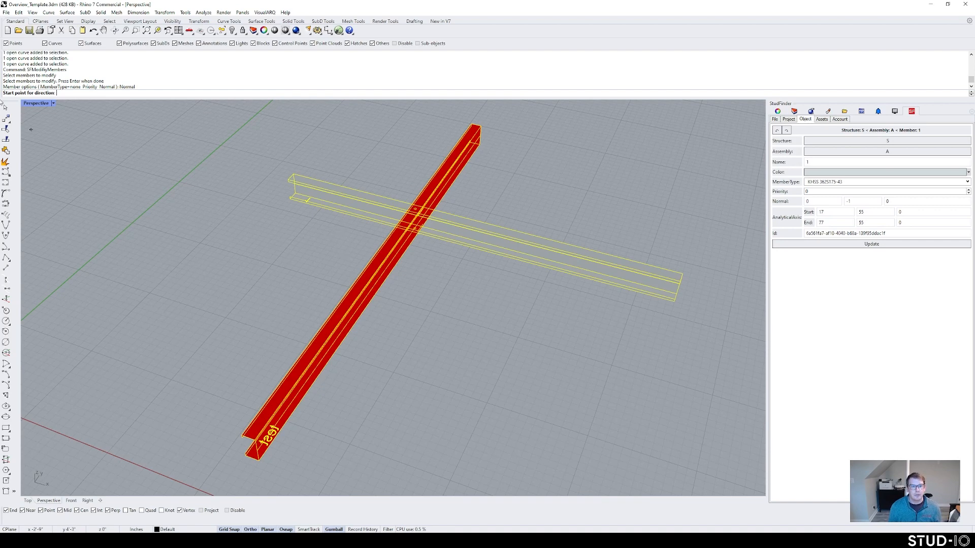
pyautogui.press('Escape')
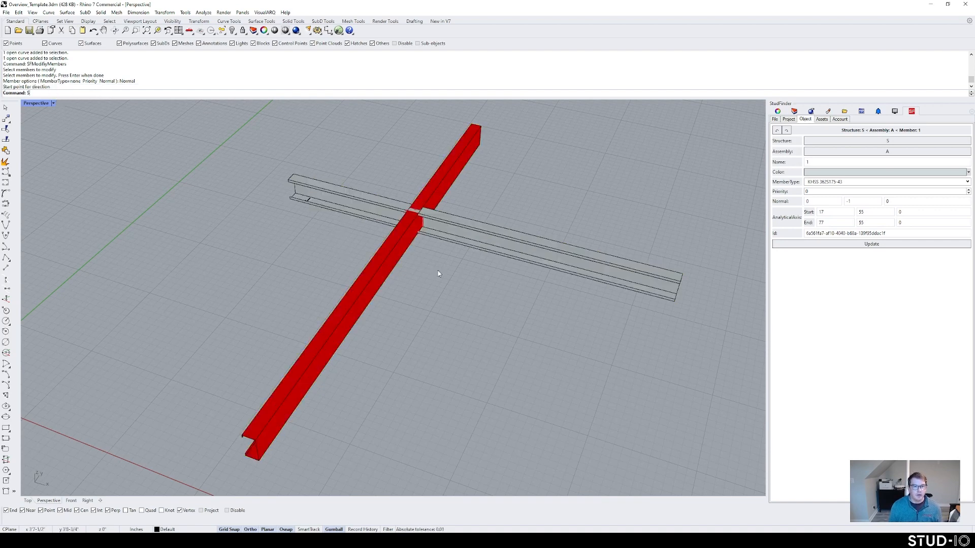
# Step: Rerun SFModifyMembers on both members and set their normal from two picked direction points
pyautogui.moveTo(526, 296); pyautogui.dragTo(329, 172)
pyautogui.write('Ssf')
pyautogui.press('BackSpace')
pyautogui.press('BackSpace')
pyautogui.press('BackSpace')
pyautogui.write('SFModifyMembers')
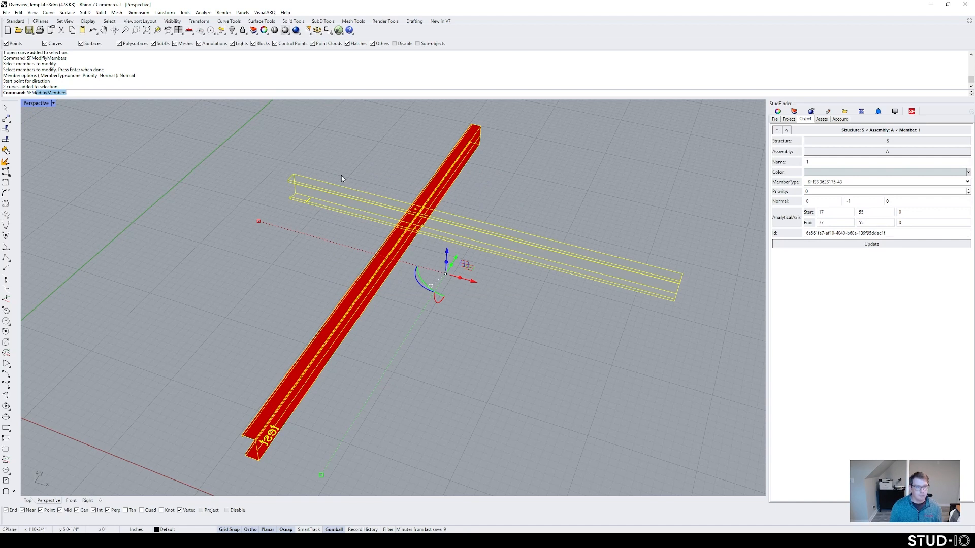
pyautogui.press('Return')
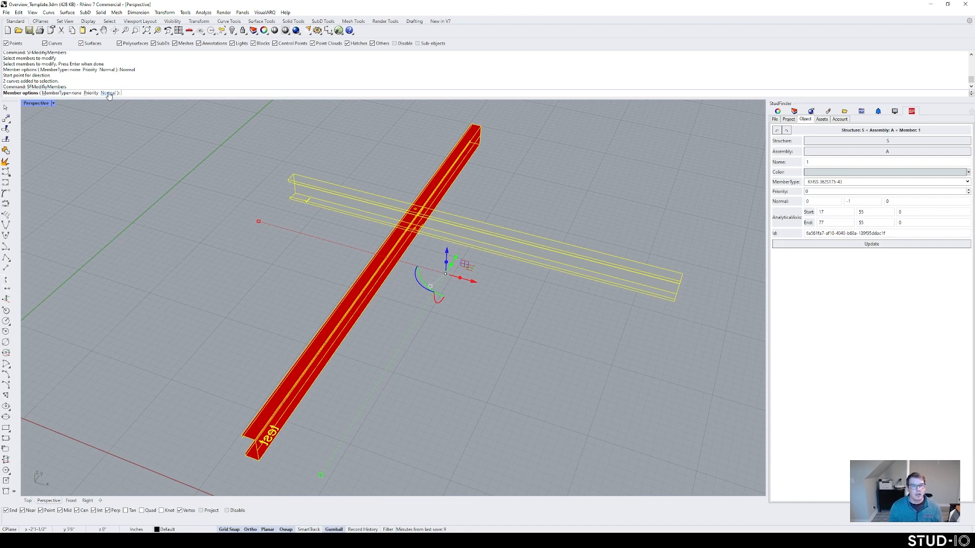
pyautogui.press('Return')
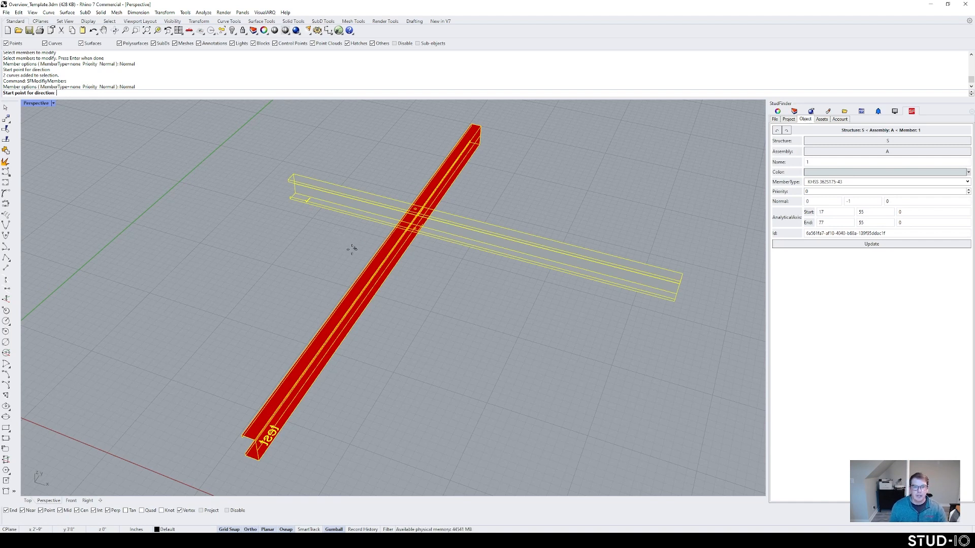
pyautogui.click(414, 230)
pyautogui.click(546, 208)
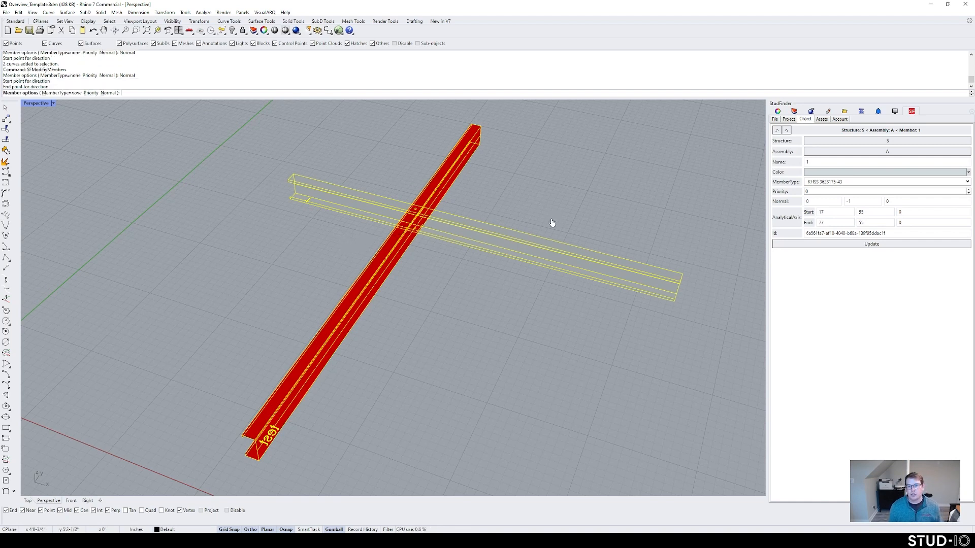
pyautogui.press('Return')
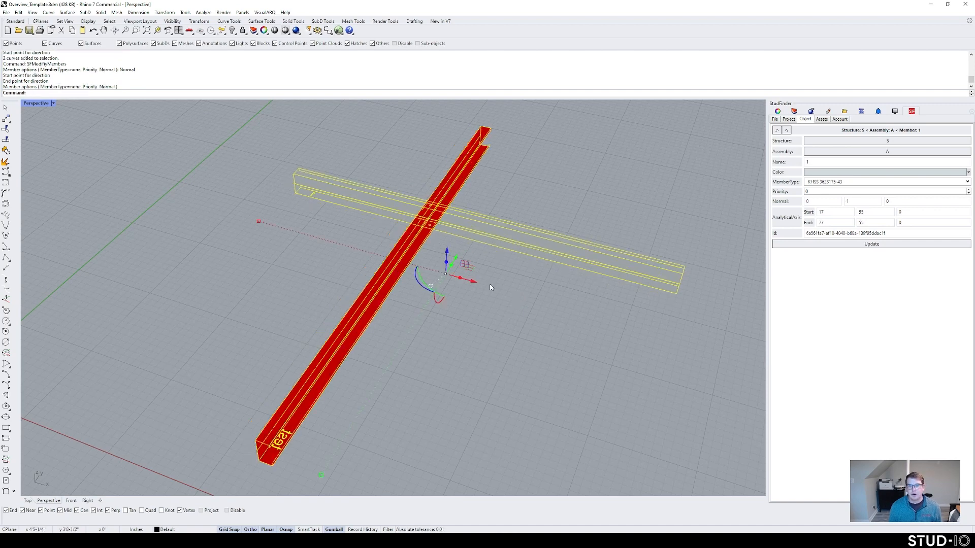
# Step: Inspect the reoriented members, then start SFModifyMembers on the red test member
pyautogui.click(585, 196)
pyautogui.moveTo(598, 221); pyautogui.dragTo(419, 230, button='right')
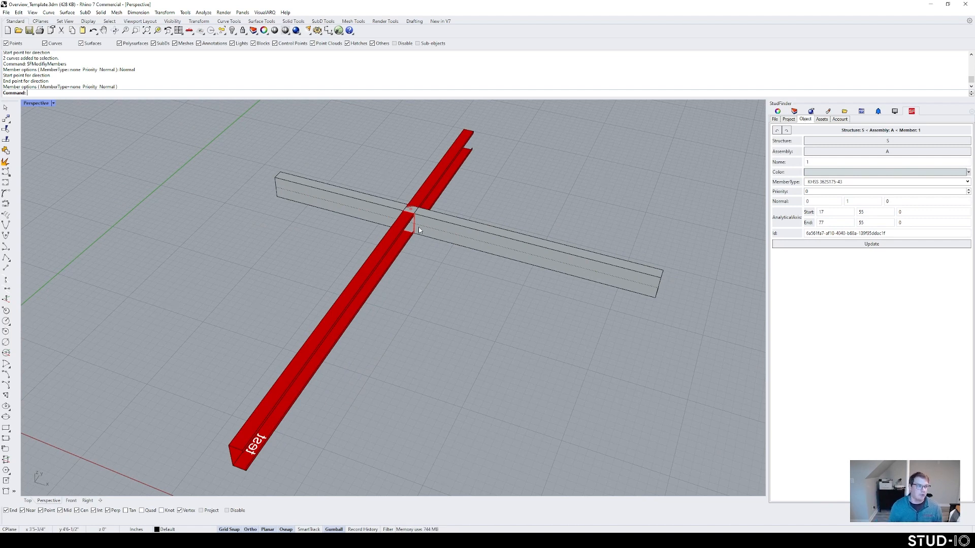
pyautogui.moveTo(480, 256); pyautogui.dragTo(432, 253, button='right')
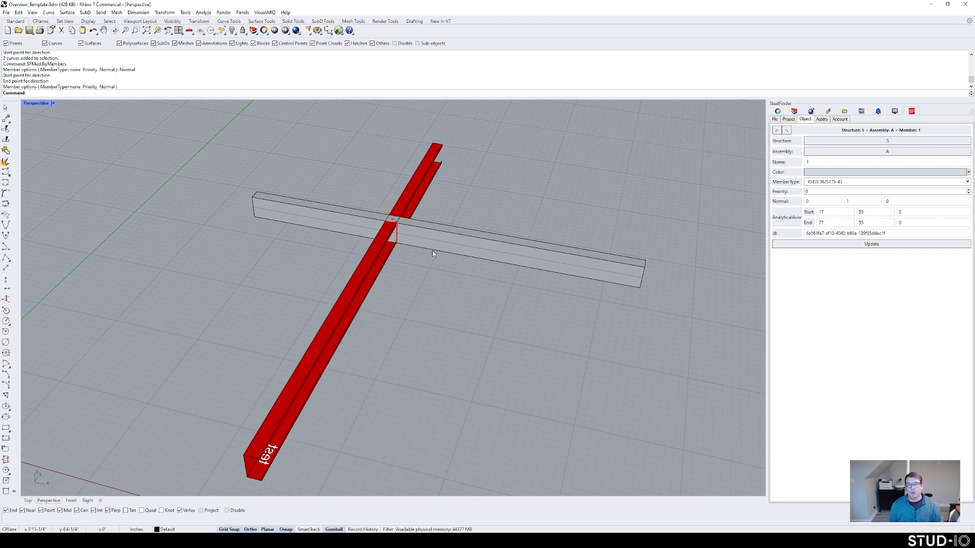
pyautogui.write('SFModifiyMembers')
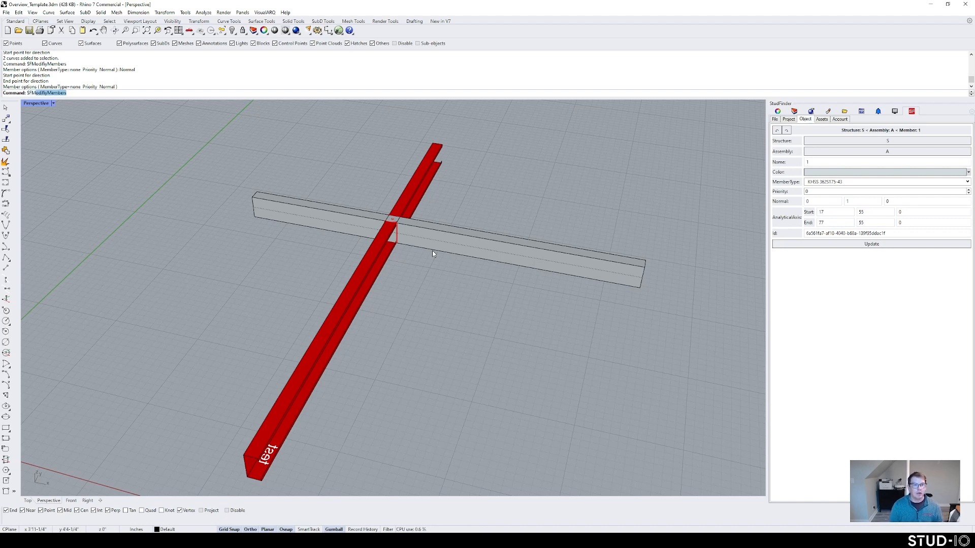
pyautogui.press('Return')
pyautogui.click(364, 267)
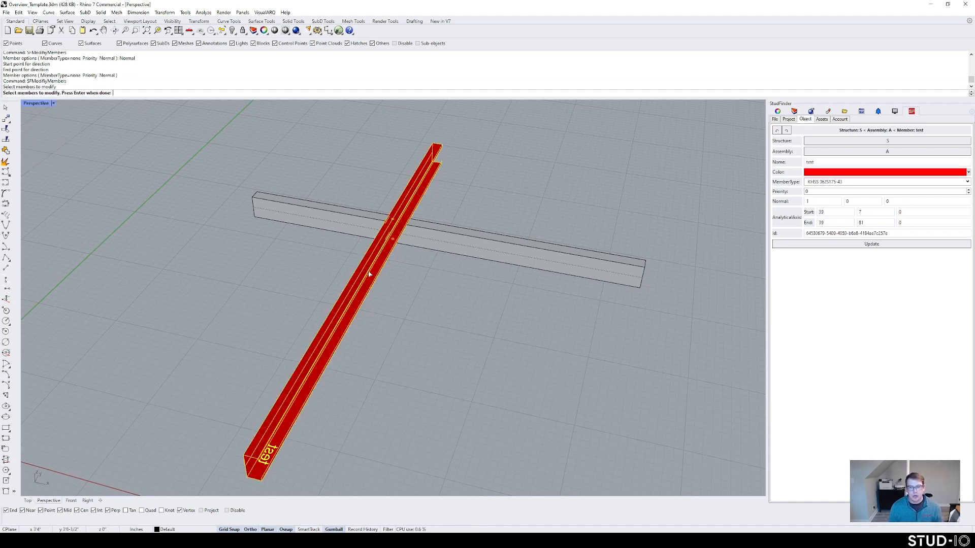
# Step: Change the red test member's type to KHSS_400S20054
pyautogui.press('Return')
pyautogui.click(48, 93)
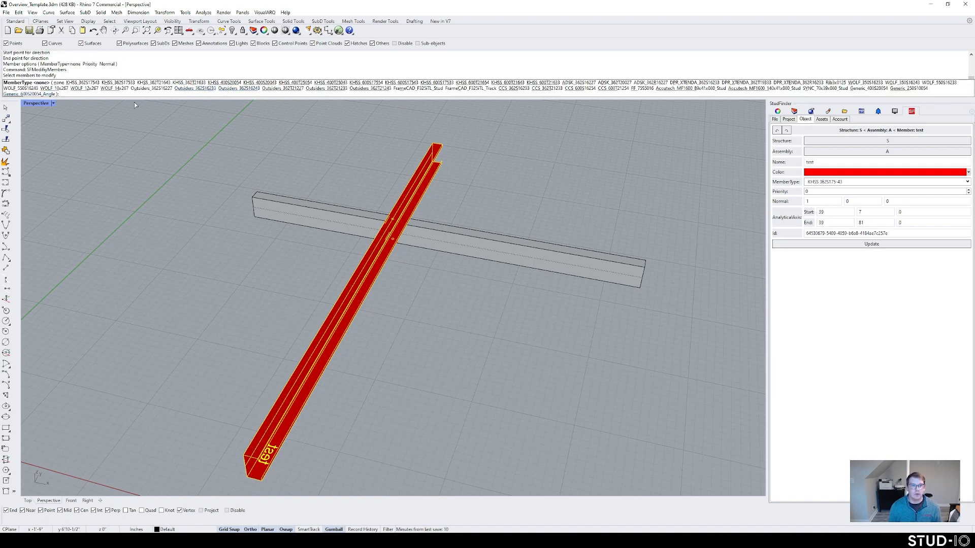
pyautogui.click(231, 82)
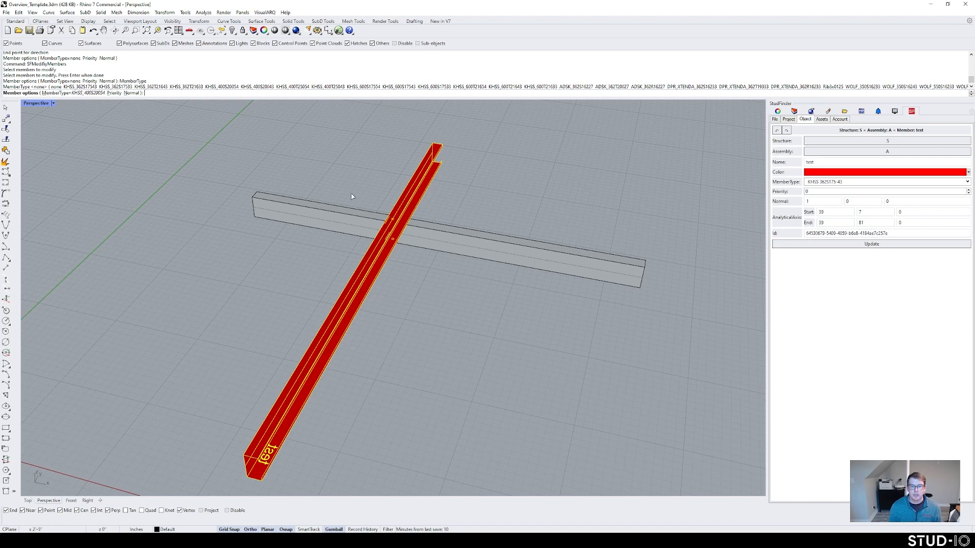
pyautogui.press('Return')
pyautogui.moveTo(465, 323); pyautogui.dragTo(399, 288, button='right')
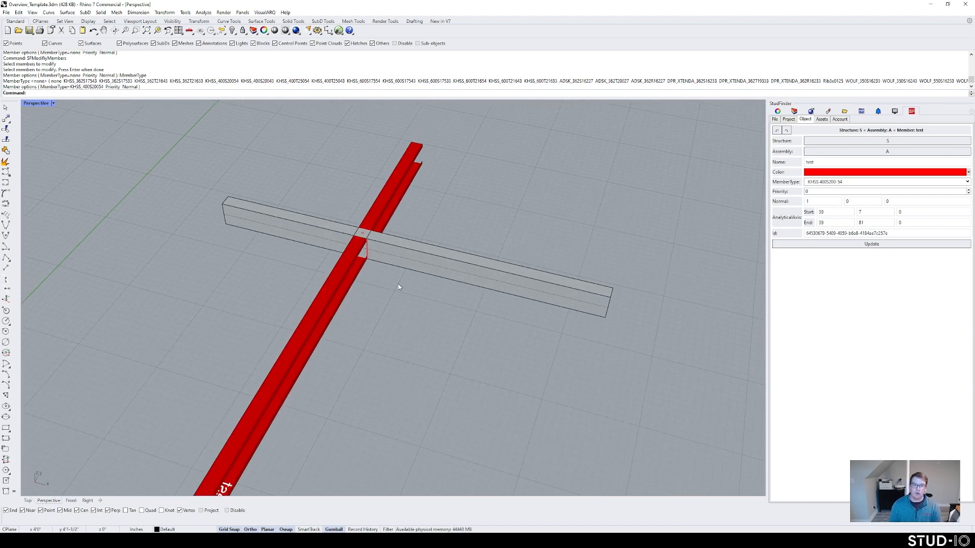
# Step: Rotate the red test channel about its own long axis with the Gumball
pyautogui.click(393, 253)
pyautogui.click(449, 187)
pyautogui.scroll(4, 379, 294)
pyautogui.moveTo(379, 294); pyautogui.dragTo(376, 259, button='right')
pyautogui.scroll(-4, 369, 230)
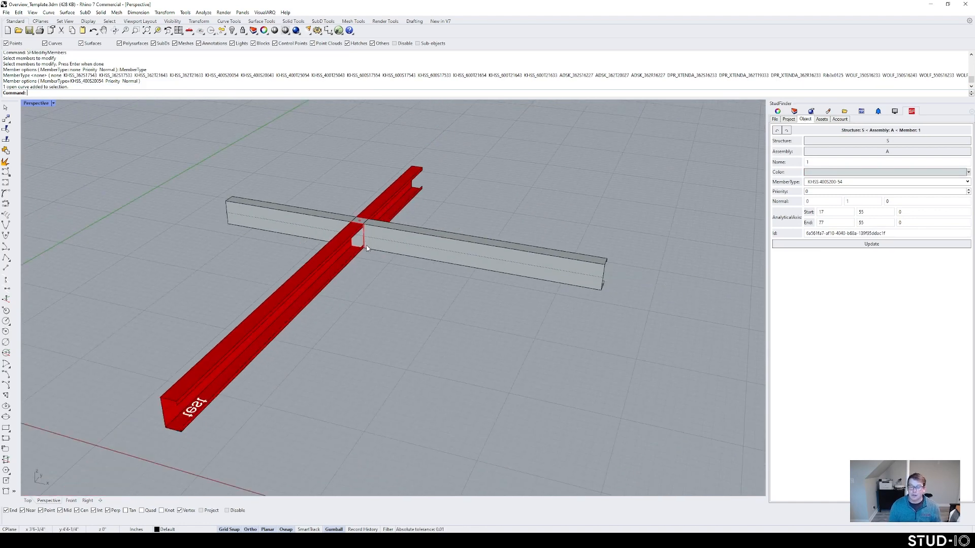
pyautogui.click(259, 325)
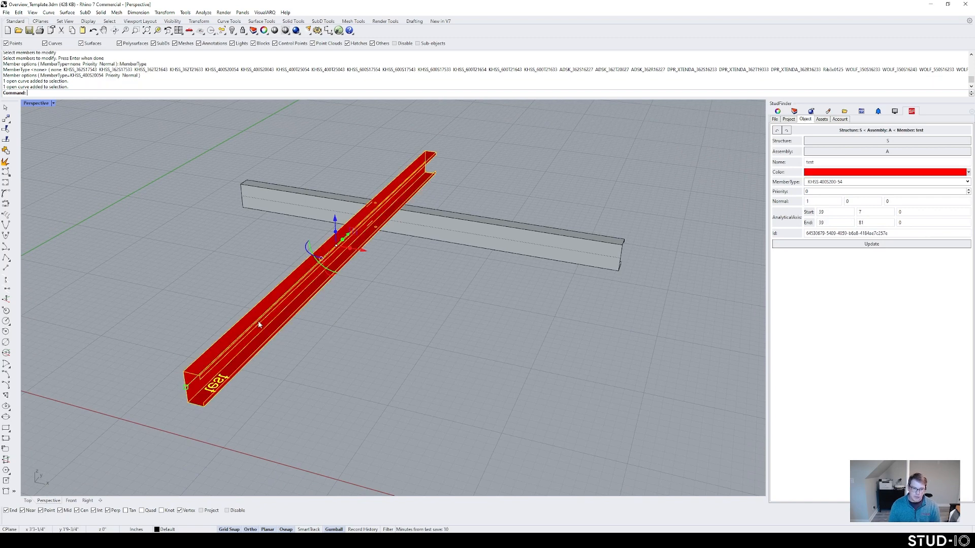
pyautogui.click(379, 318)
pyautogui.click(318, 288)
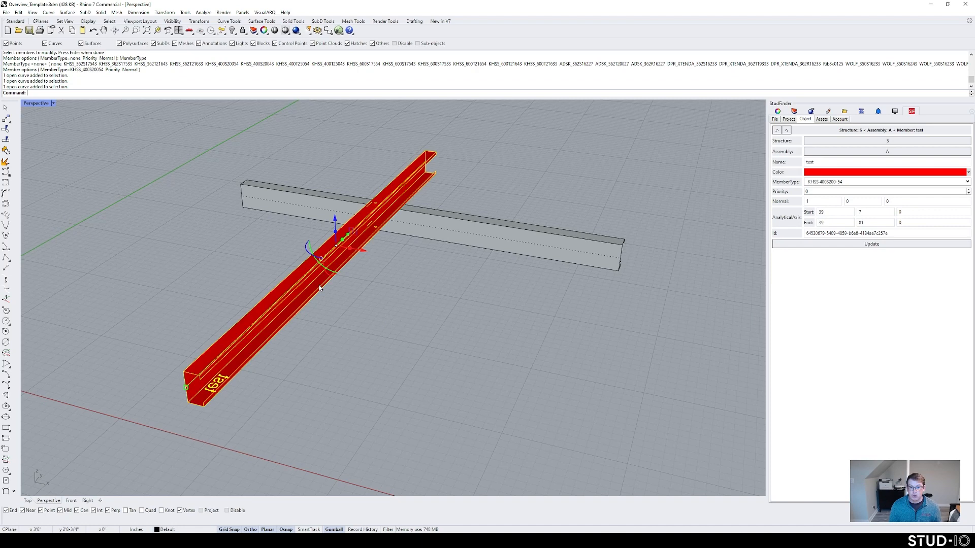
pyautogui.moveTo(314, 270)
pyautogui.mouseDown(button='right')
pyautogui.moveTo(340, 275)
pyautogui.moveTo(325, 266)
pyautogui.mouseUp(button='right')
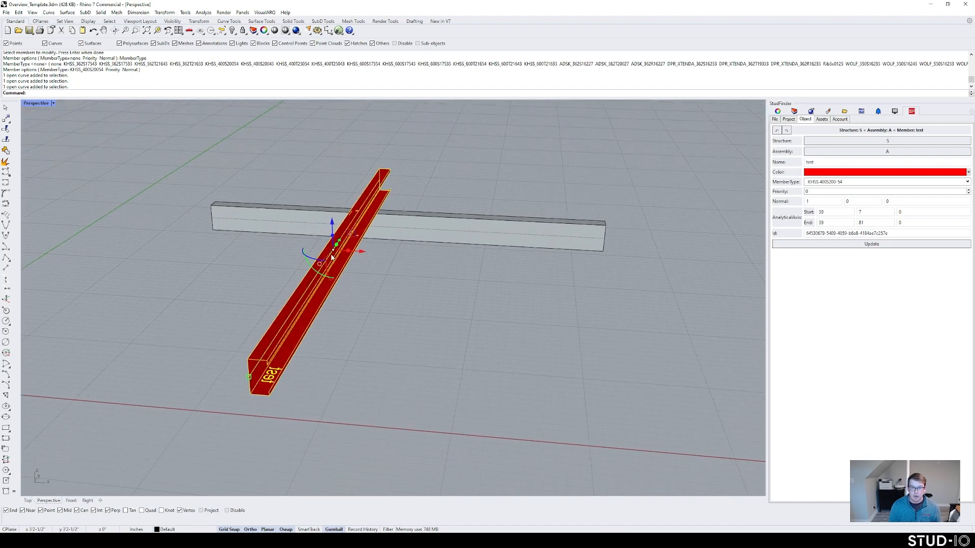
pyautogui.moveTo(311, 272); pyautogui.dragTo(379, 316)
pyautogui.click(379, 316)
# Step: Orbit and zoom in on the crossing, checking the red and grey members
pyautogui.moveTo(388, 317); pyautogui.dragTo(346, 207, button='right')
pyautogui.scroll(4, 396, 245)
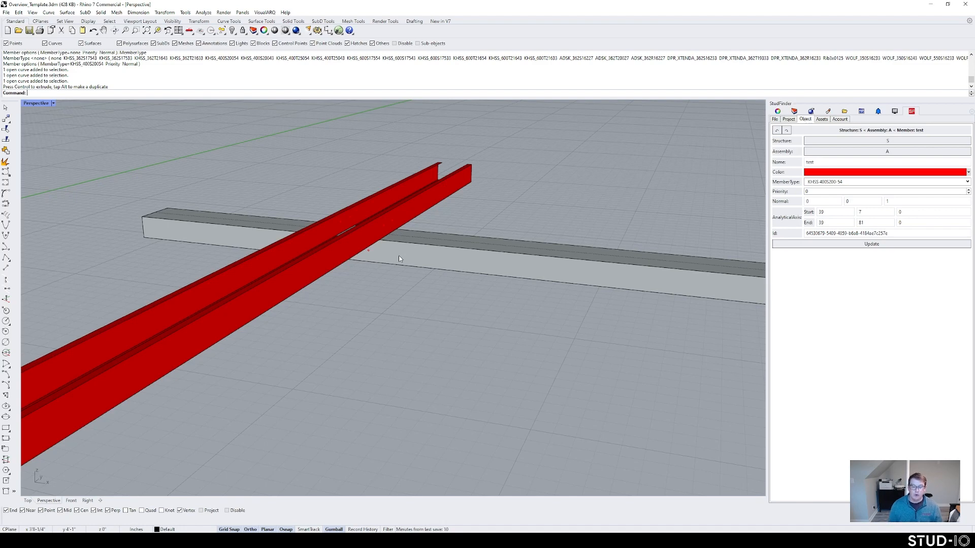
pyautogui.moveTo(399, 259); pyautogui.dragTo(371, 211, button='right')
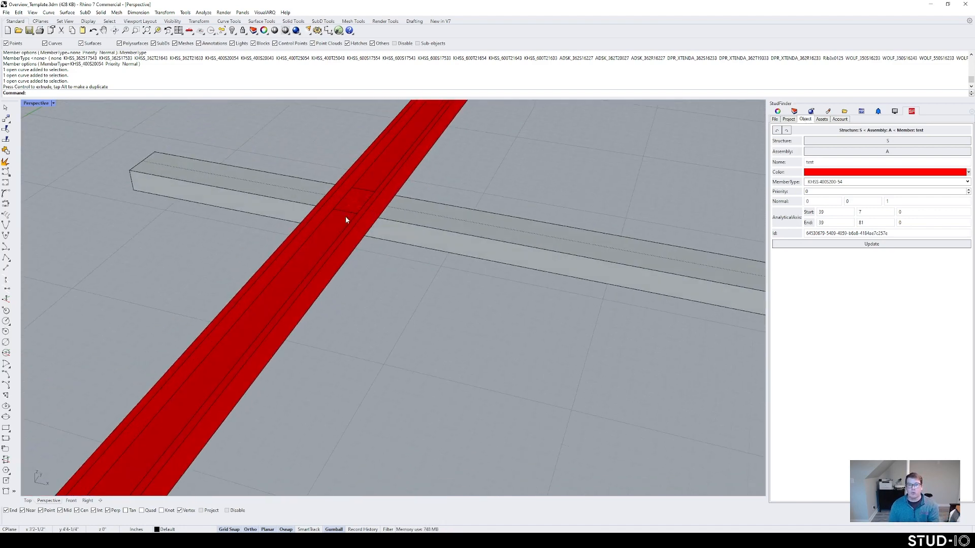
pyautogui.scroll(-10, 434, 276)
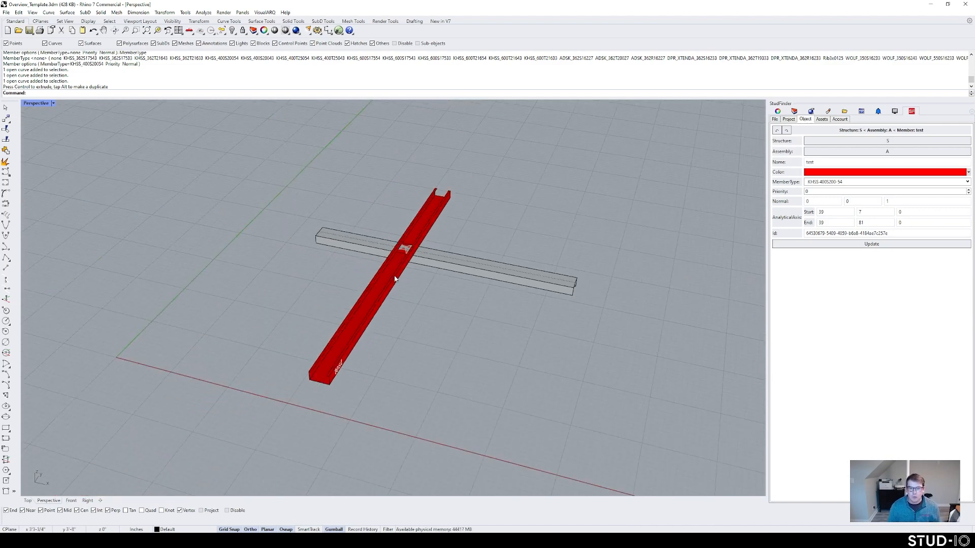
pyautogui.click(392, 275)
pyautogui.click(427, 288)
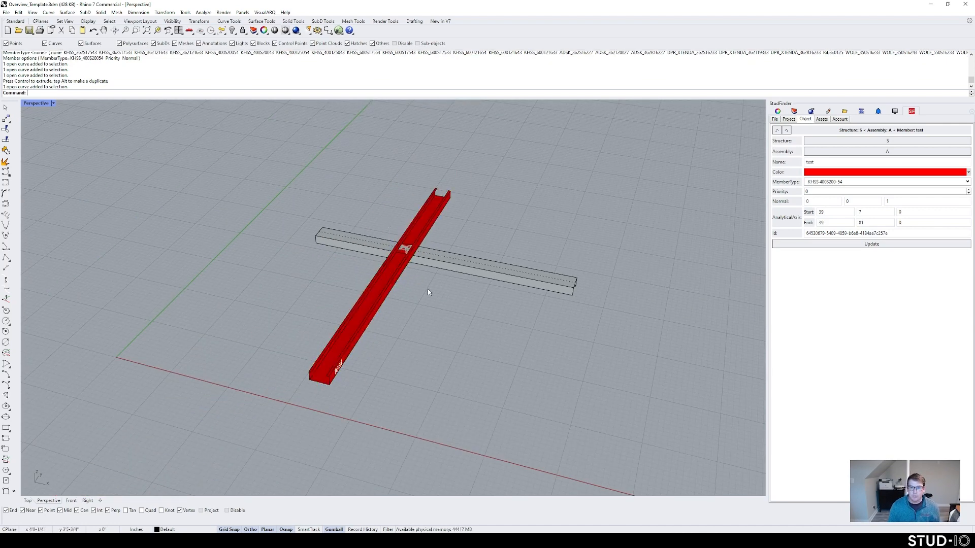
pyautogui.scroll(3, 427, 288)
pyautogui.click(444, 251)
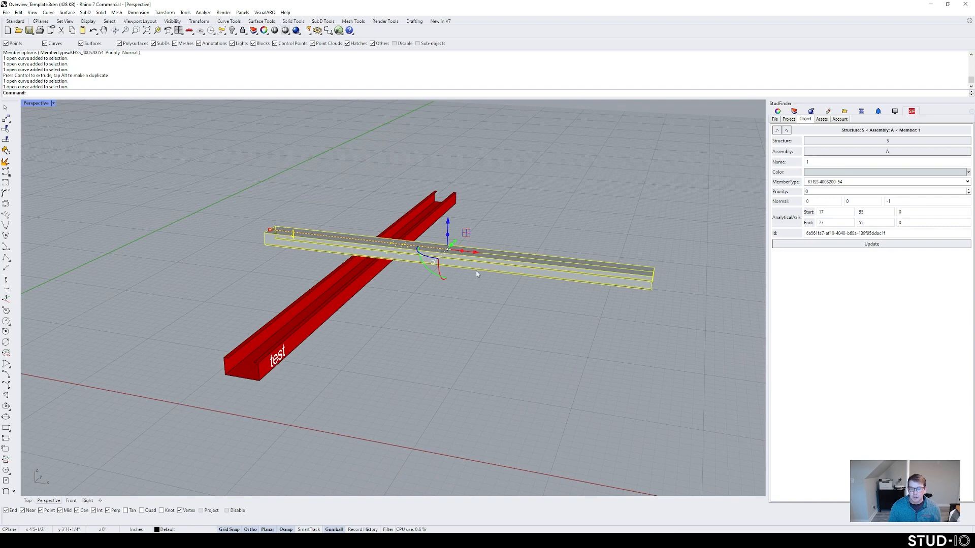
pyautogui.click(426, 300)
# Step: Select the red test member to review its properties, normal 0, 0, 1
pyautogui.scroll(5, 426, 300)
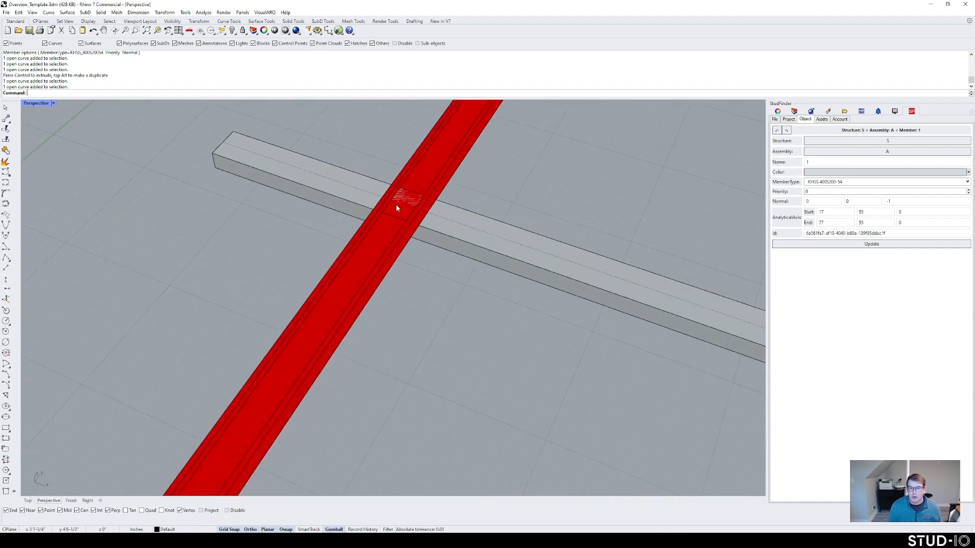
pyautogui.scroll(-5, 419, 356)
pyautogui.click(357, 350)
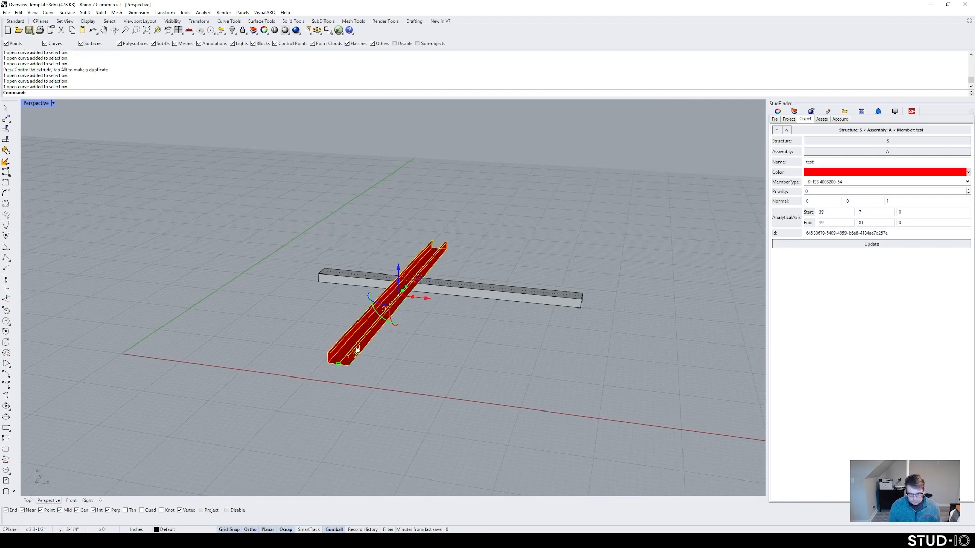
pyautogui.click(411, 373)
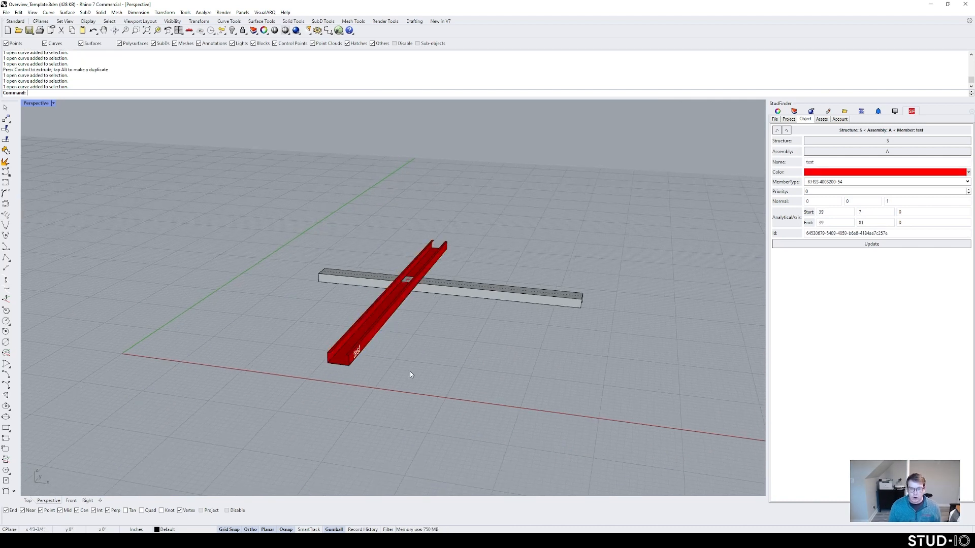
pyautogui.click(380, 328)
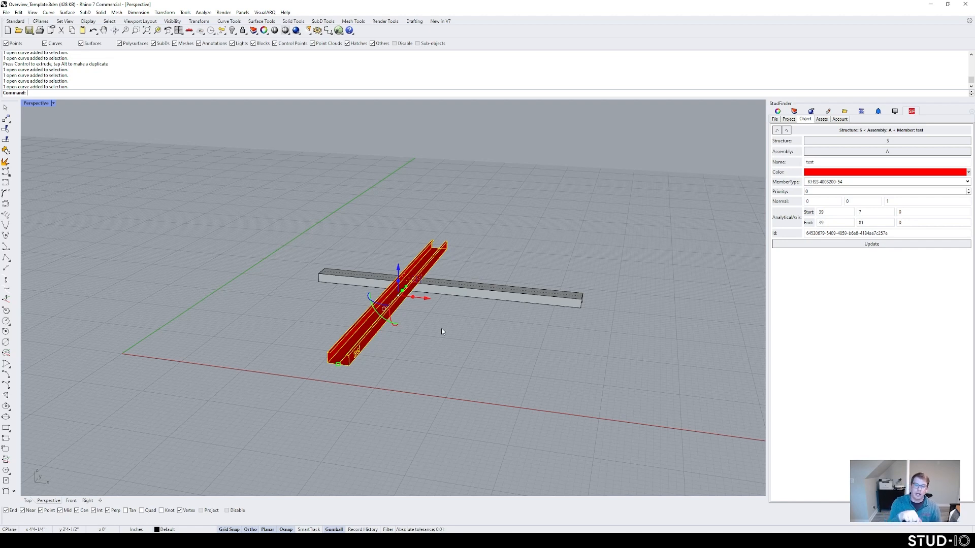
pyautogui.click(385, 346)
pyautogui.click(362, 346)
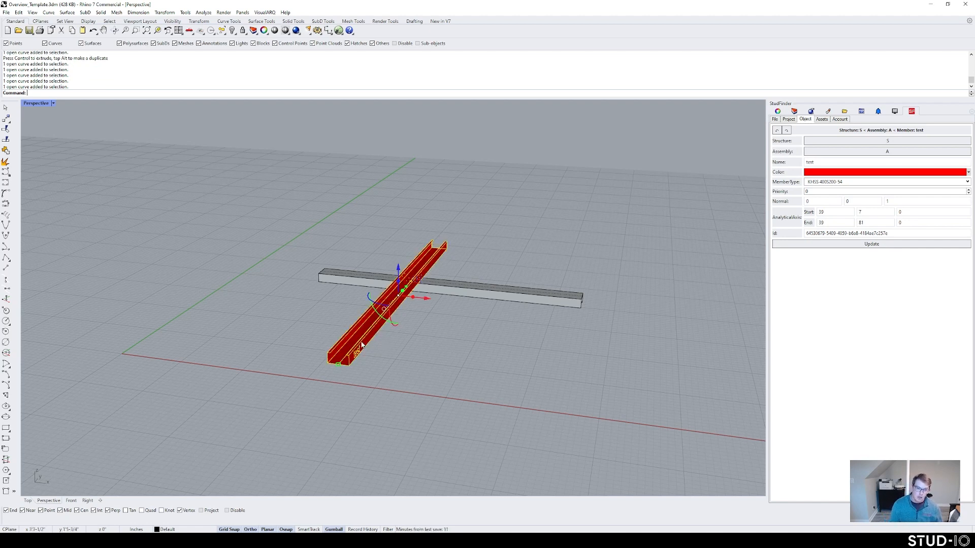
# Step: Flip the red test member's normal with SFFlipMemberNormal
pyautogui.write('SFlf')
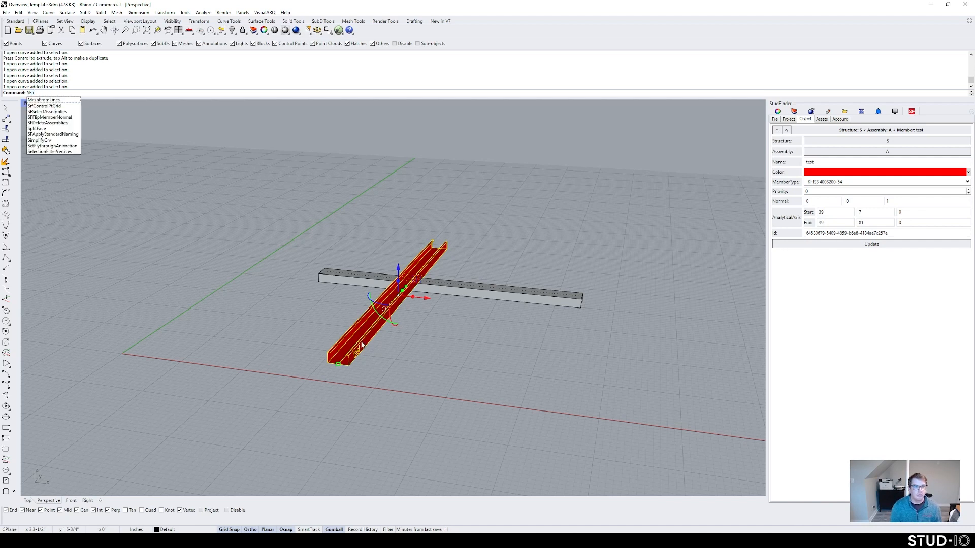
pyautogui.press('BackSpace')
pyautogui.press('BackSpace')
pyautogui.write('FlipMemberNormal')
pyautogui.press('Return')
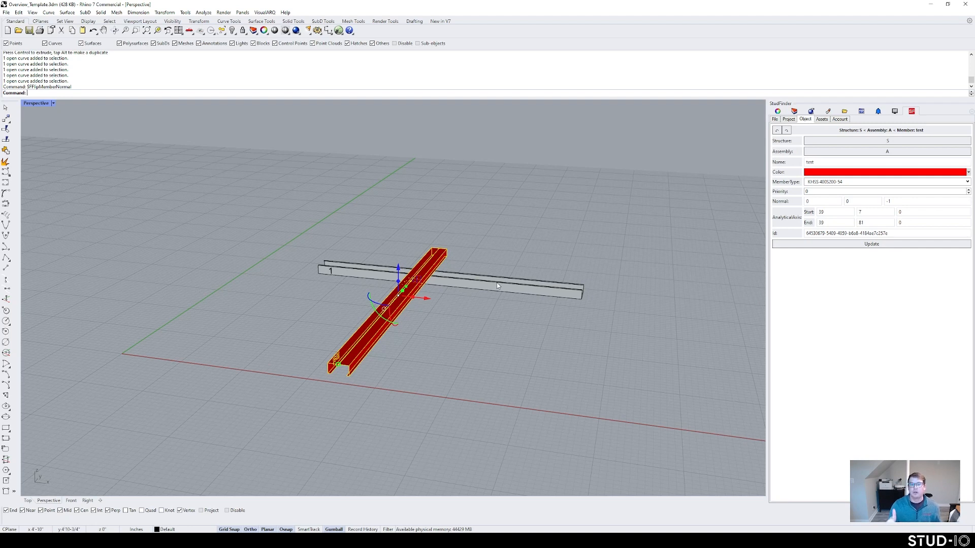
pyautogui.click(424, 339)
pyautogui.moveTo(422, 343); pyautogui.dragTo(358, 304)
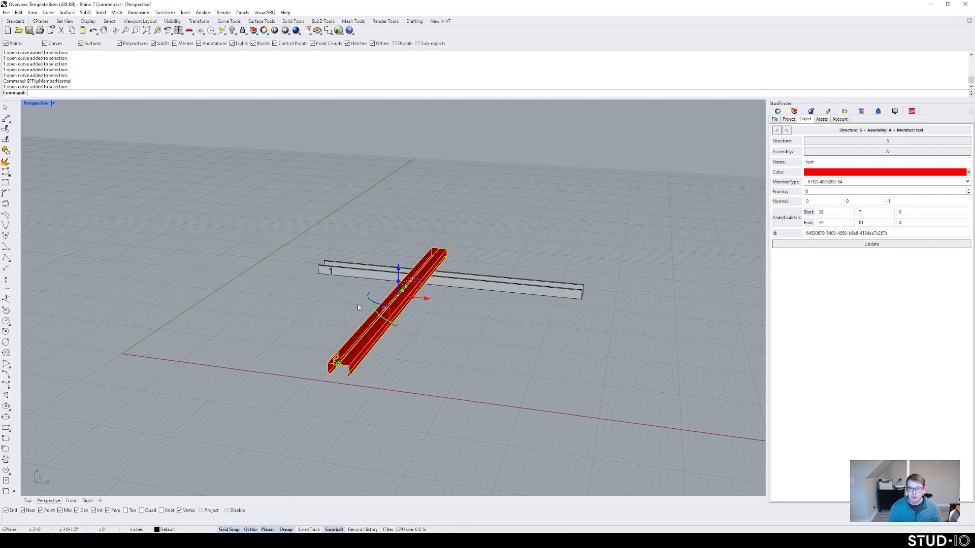
pyautogui.press('Return')
# Step: Flip grey member 1's normal, then delete both members
pyautogui.click(559, 298)
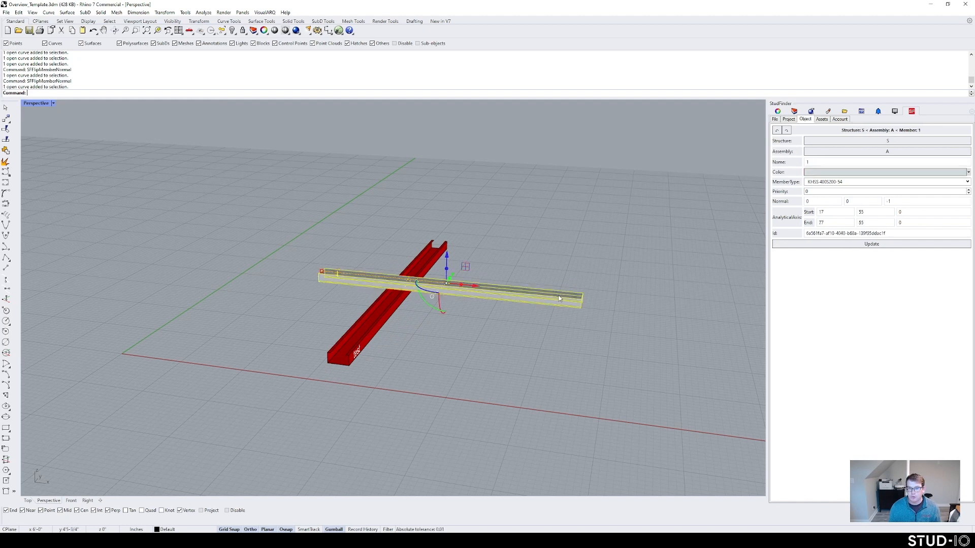
pyautogui.press('Return')
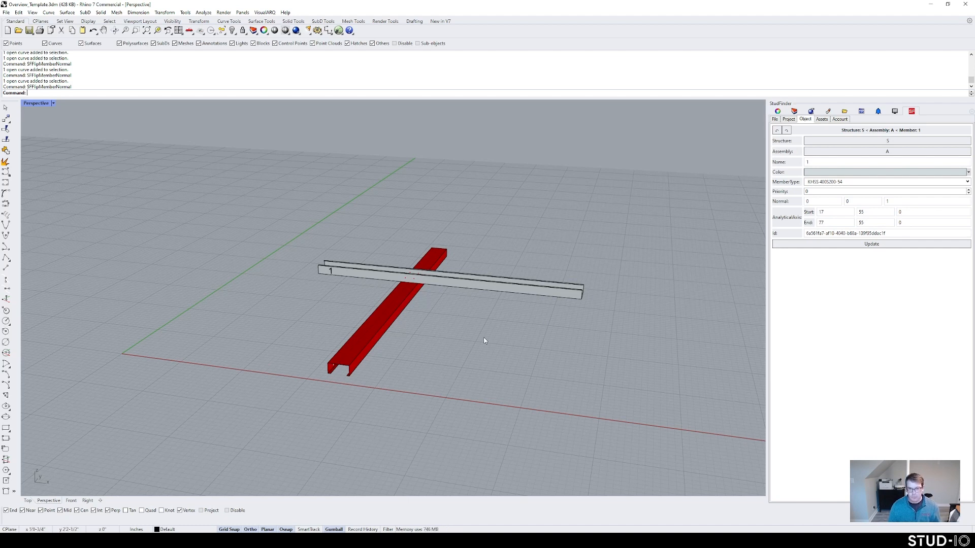
pyautogui.moveTo(483, 337); pyautogui.dragTo(315, 198)
pyautogui.press('Delete')
# Step: Draw three parallel lines
pyautogui.write('l')
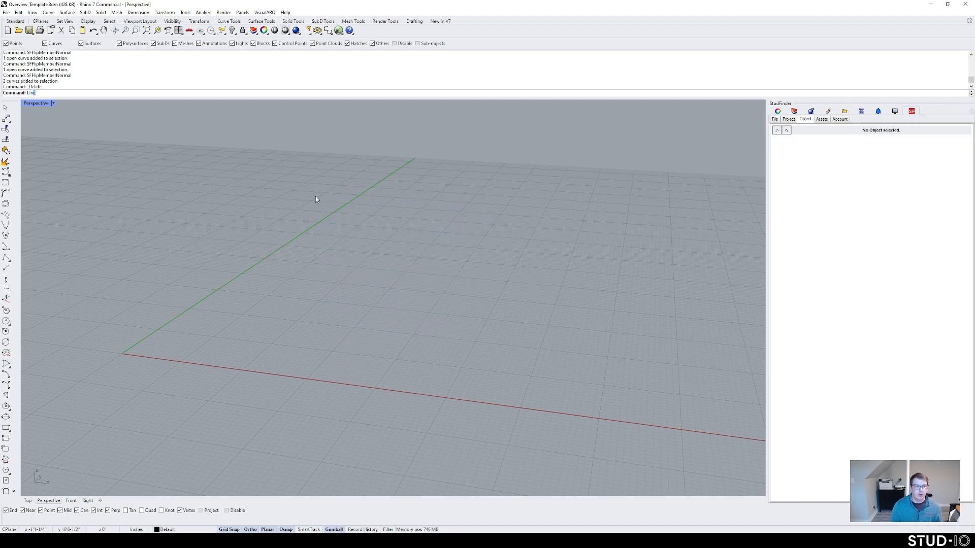
pyautogui.press('Return')
pyautogui.click(365, 385)
pyautogui.click(454, 266)
pyautogui.press('Return')
pyautogui.click(503, 403)
pyautogui.click(564, 264)
pyautogui.press('Return')
pyautogui.click(640, 420)
pyautogui.click(654, 279)
pyautogui.keyDown('shift'); pyautogui.moveTo(646, 399); pyautogui.dragTo(438, 381, button='right'); pyautogui.keyUp('shift')
pyautogui.moveTo(535, 389); pyautogui.dragTo(513, 396)
# Step: Draw a fourth line crossing all three parallel lines
pyautogui.write('Lin')
pyautogui.press('Return')
pyautogui.click(492, 361)
pyautogui.click(90, 314)
pyautogui.press('Return')
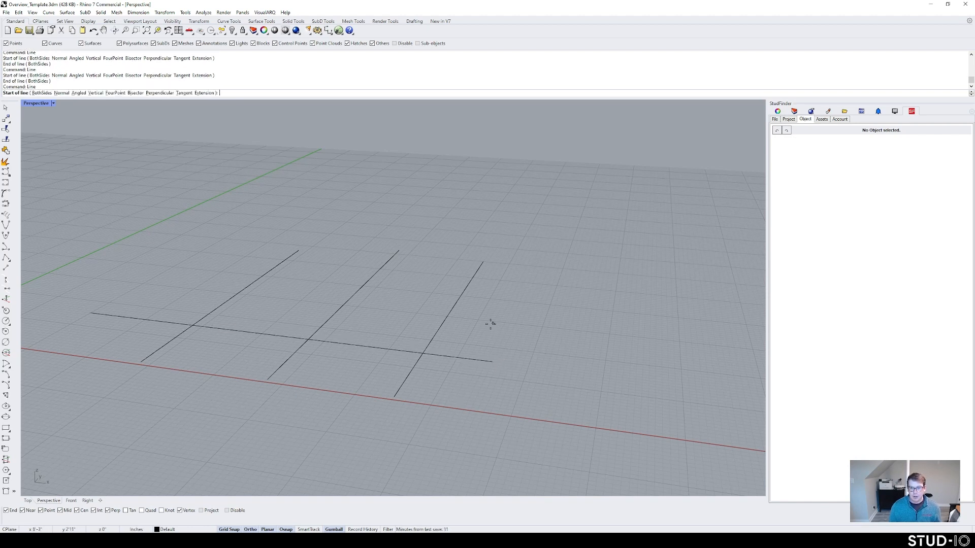
pyautogui.press('Escape')
# Step: Turn all four lines into StudFinder members with SFCreateStructure
pyautogui.moveTo(496, 342); pyautogui.dragTo(237, 278)
pyautogui.write('SFCreat')
pyautogui.press('Return')
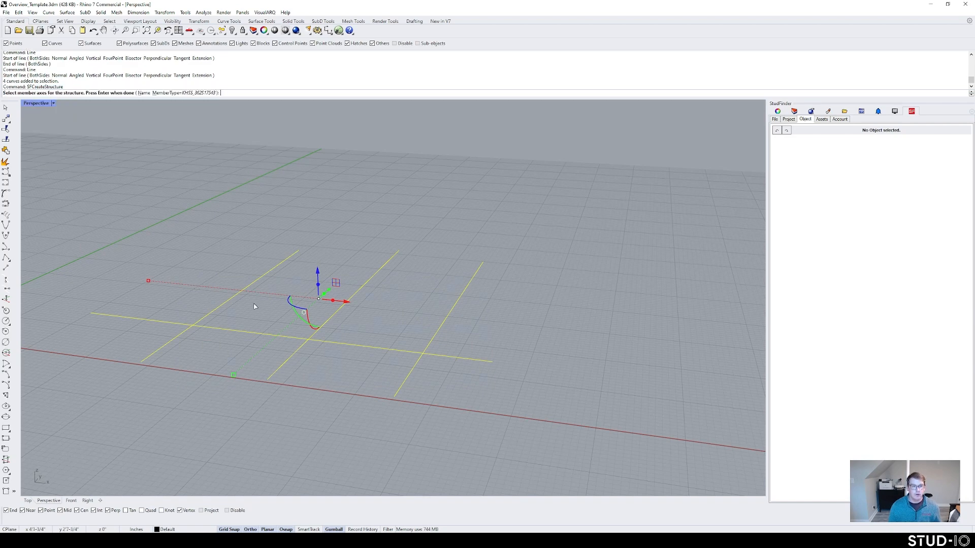
pyautogui.press('Return')
pyautogui.moveTo(265, 303); pyautogui.dragTo(291, 332, button='right')
pyautogui.scroll(-4, 331, 308)
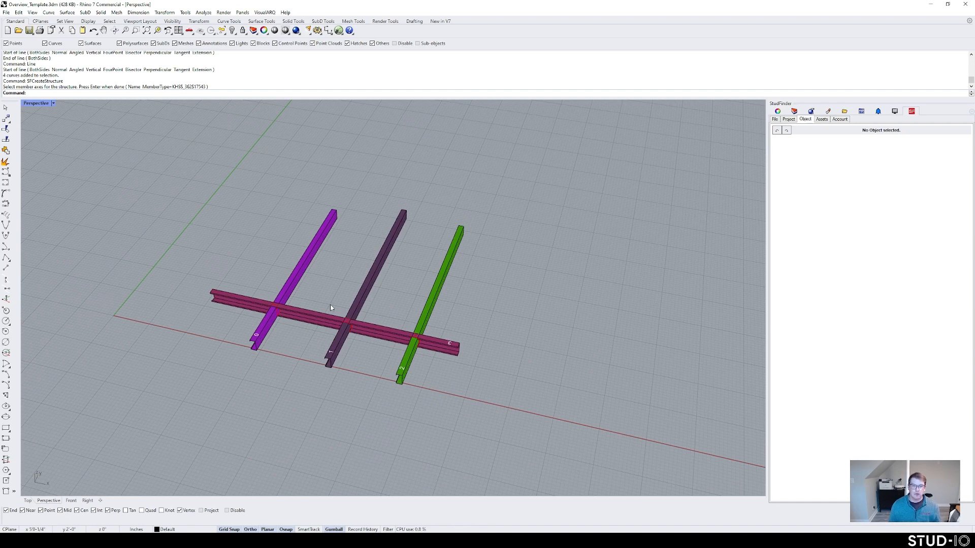
# Step: Trim members 0, 1 and 2 back to crossing beam 3
pyautogui.click(324, 325)
pyautogui.moveTo(325, 327); pyautogui.dragTo(350, 341, button='right')
pyautogui.scroll(3, 353, 349)
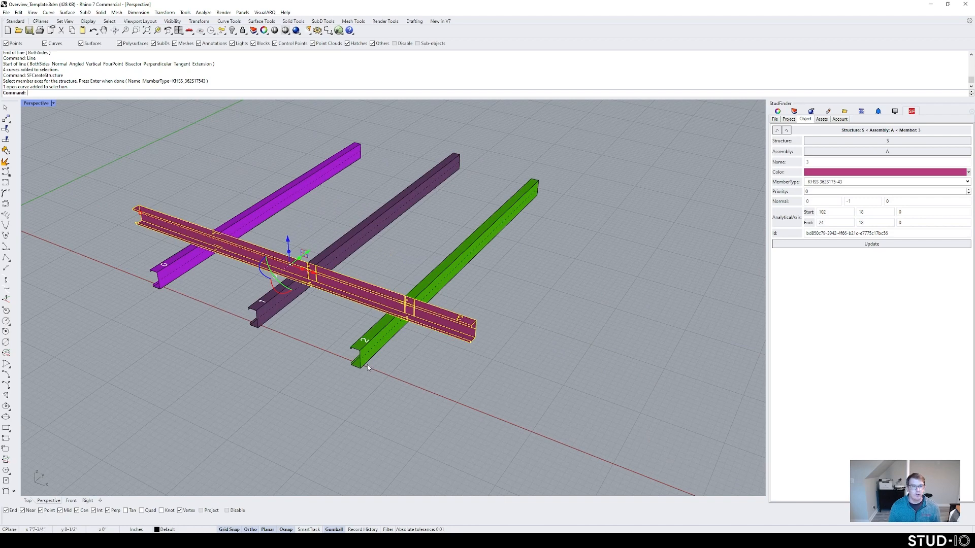
pyautogui.press('Return')
pyautogui.moveTo(411, 409); pyautogui.dragTo(142, 265)
pyautogui.press('Return')
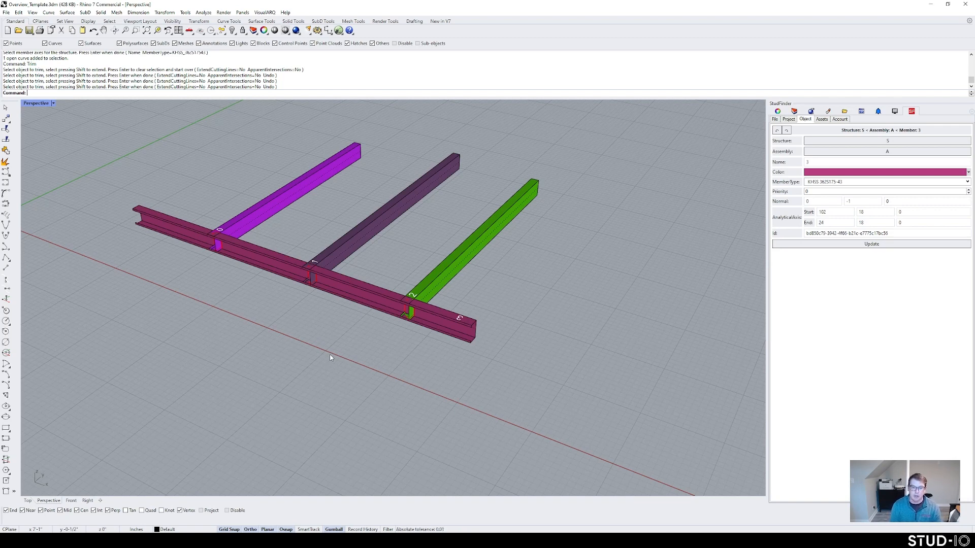
# Step: Undo the trim, then try a fillet between beam 3 and member 2 and undo it
pyautogui.hotkey('ctrl', 'z')
pyautogui.press('Escape')
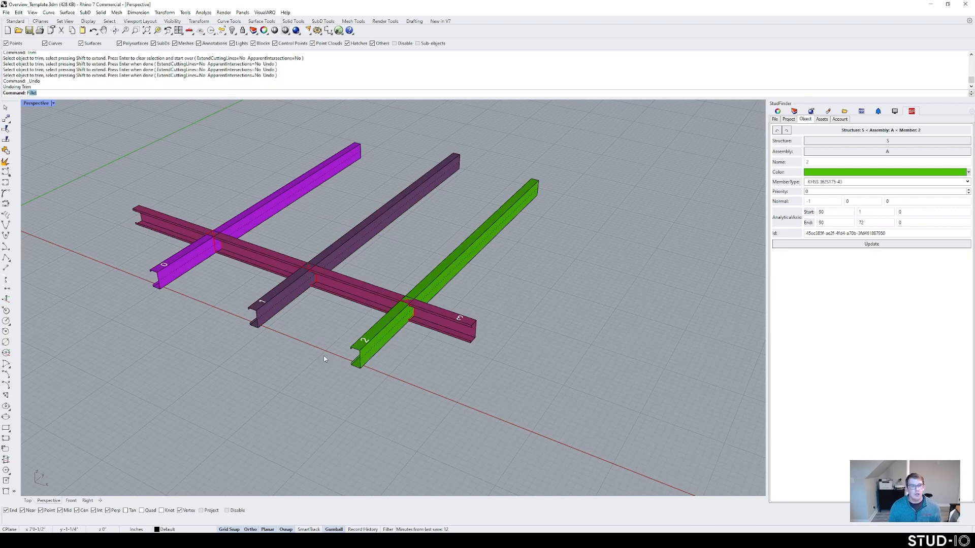
pyautogui.press('Return')
pyautogui.click(367, 298)
pyautogui.click(431, 289)
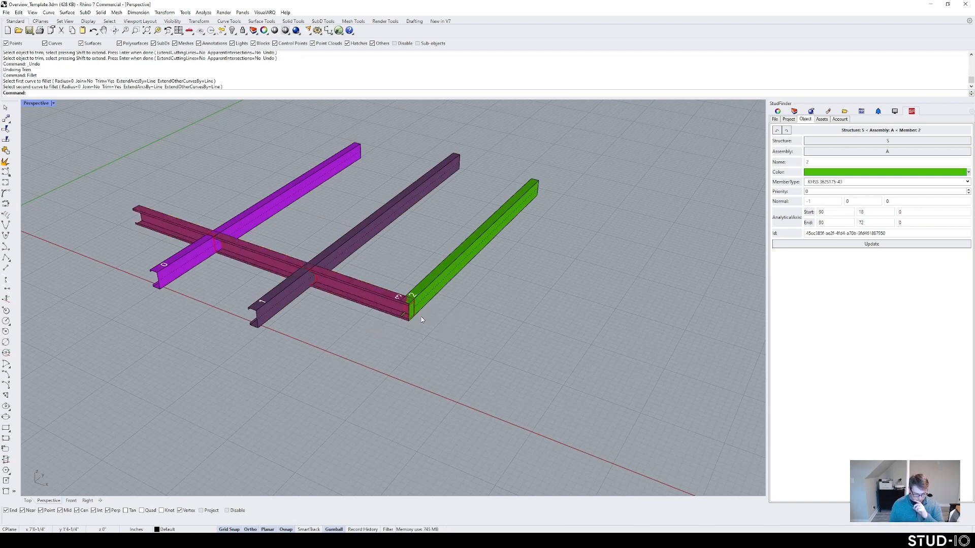
pyautogui.hotkey('ctrl', 'z')
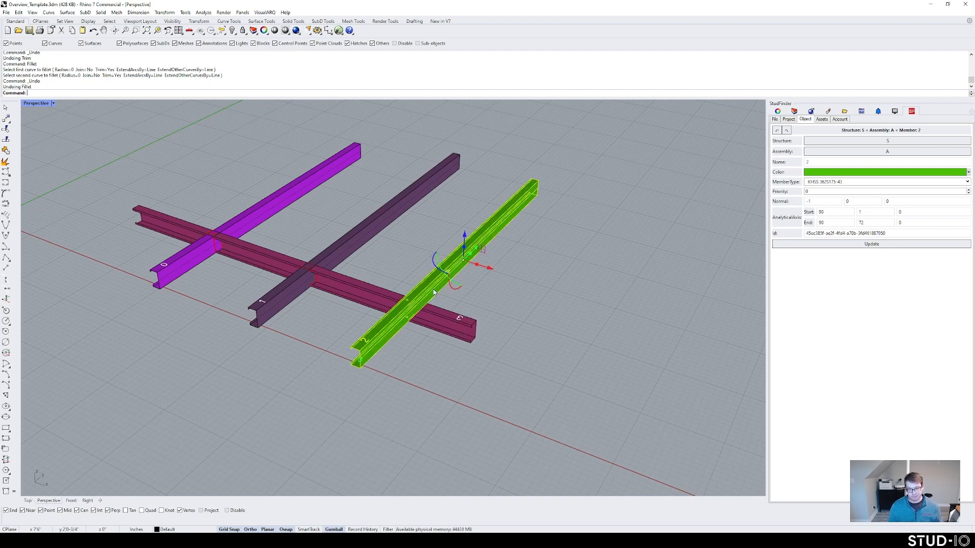
# Step: Move member 2 off beam 3, then Extend it back to beam 3 as the boundary
pyautogui.moveTo(473, 249); pyautogui.dragTo(566, 165)
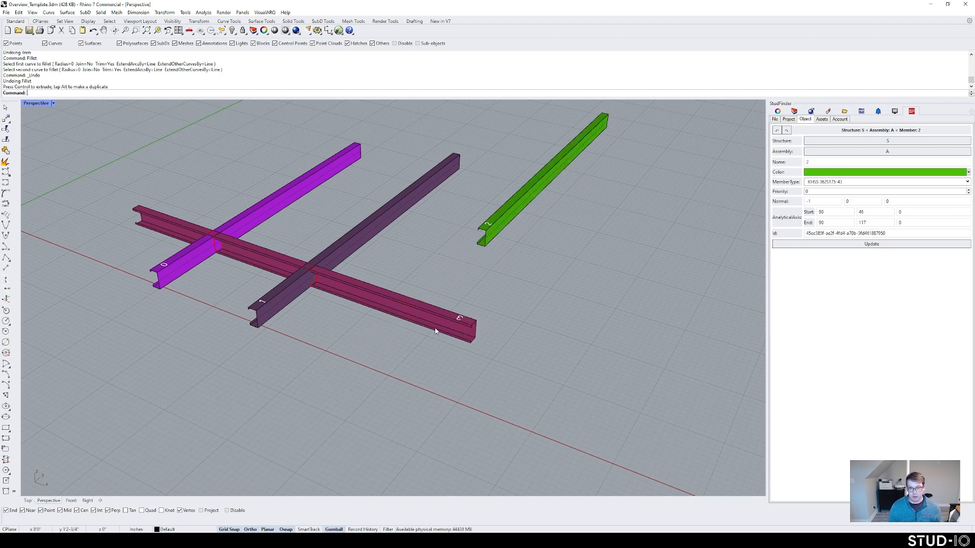
pyautogui.click(292, 264)
pyautogui.write('Extend')
pyautogui.press('Return')
pyautogui.click(488, 232)
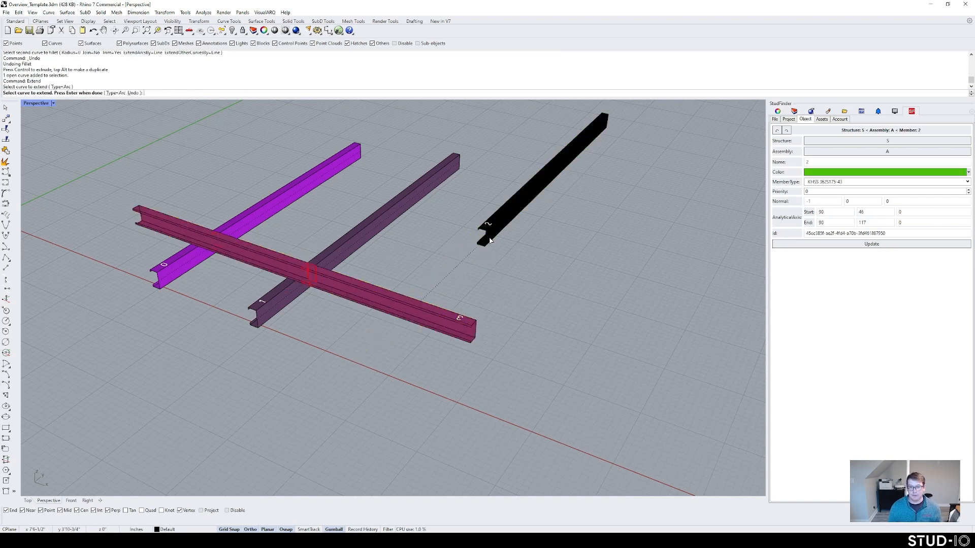
pyautogui.press('Return')
pyautogui.click(485, 288)
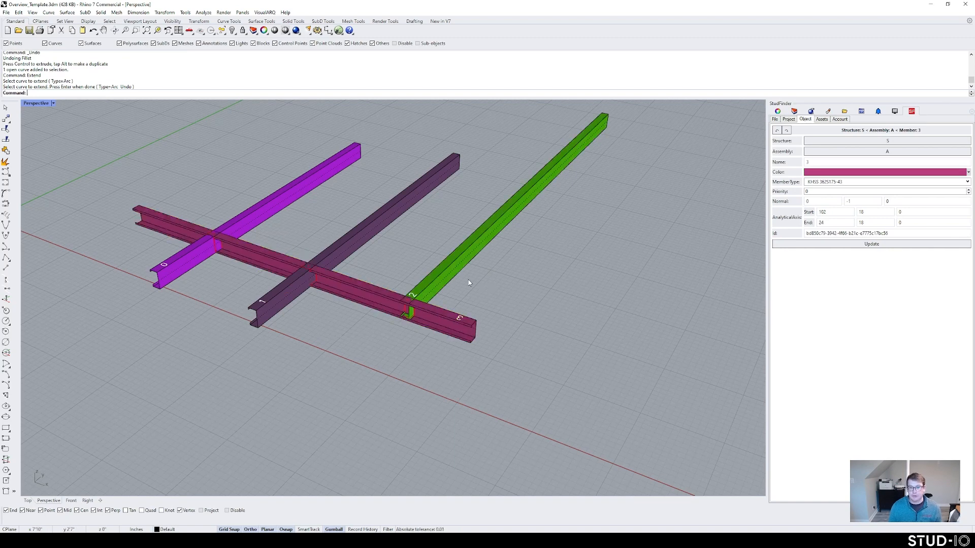
# Step: Undo the extension and the move, then zoom in on the member 2 / beam 3 crossing
pyautogui.hotkey('ctrl', 'z')
pyautogui.hotkey('ctrl', 'z')
pyautogui.scroll(-2, 466, 300)
pyautogui.moveTo(467, 301); pyautogui.dragTo(396, 286, button='right')
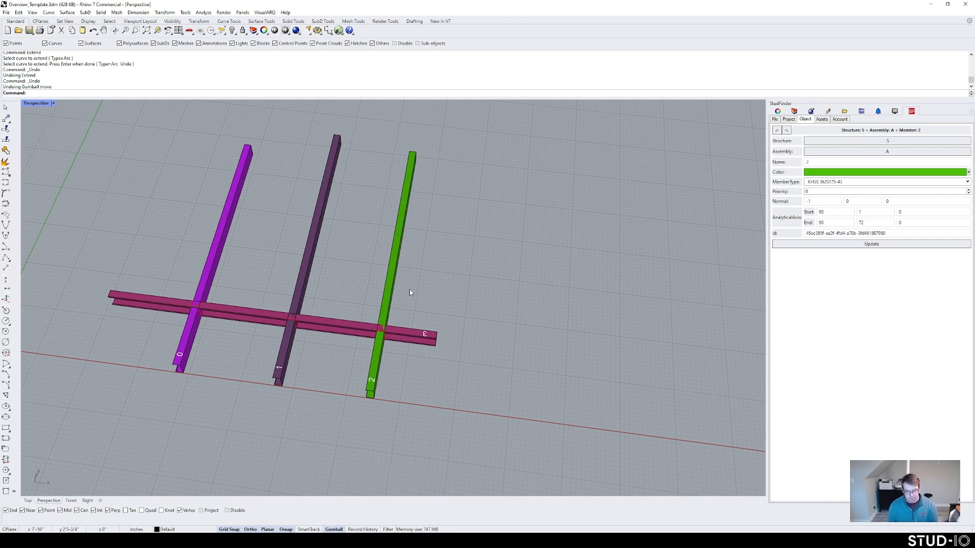
pyautogui.moveTo(416, 277); pyautogui.dragTo(399, 284, button='right')
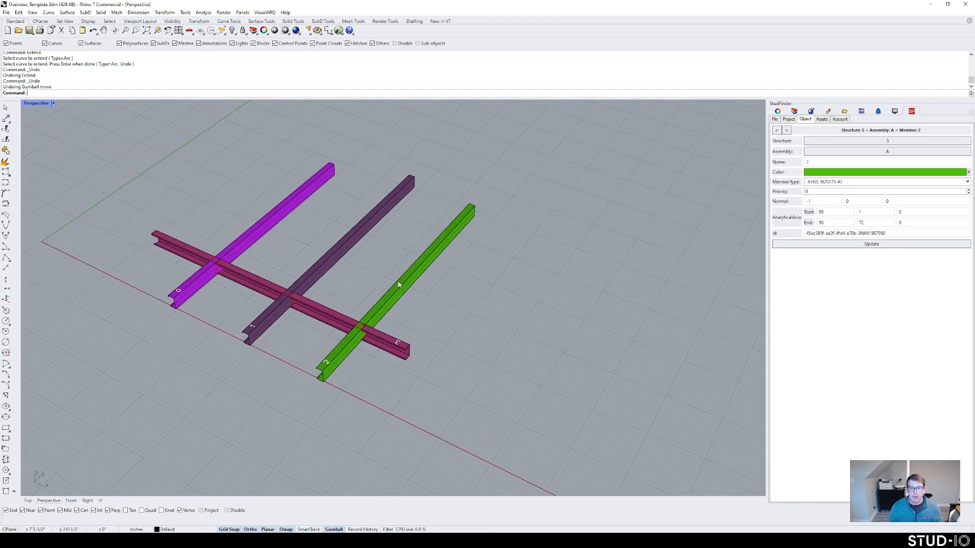
pyautogui.rightClick(411, 299)
pyautogui.press('Escape')
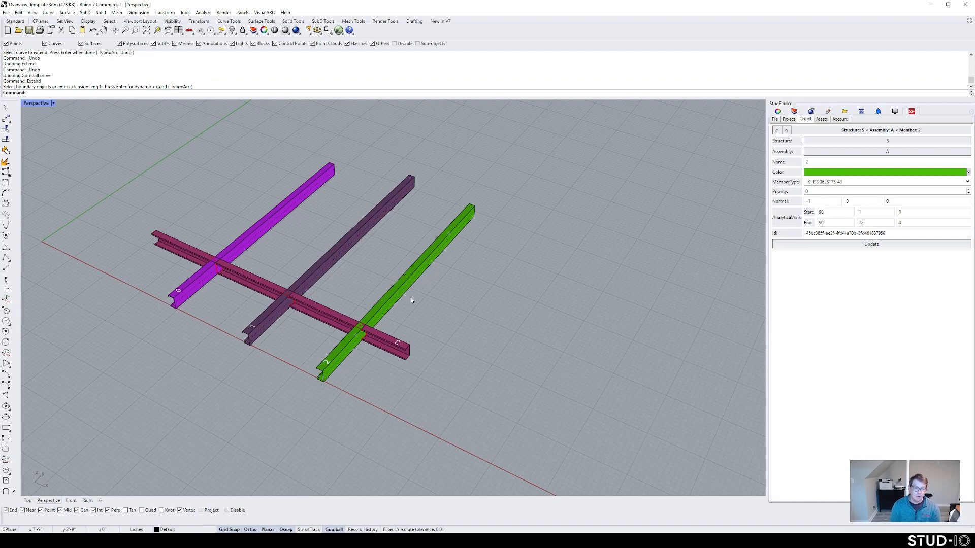
pyautogui.write('Z')
pyautogui.press('Return')
pyautogui.moveTo(383, 359); pyautogui.dragTo(347, 304)
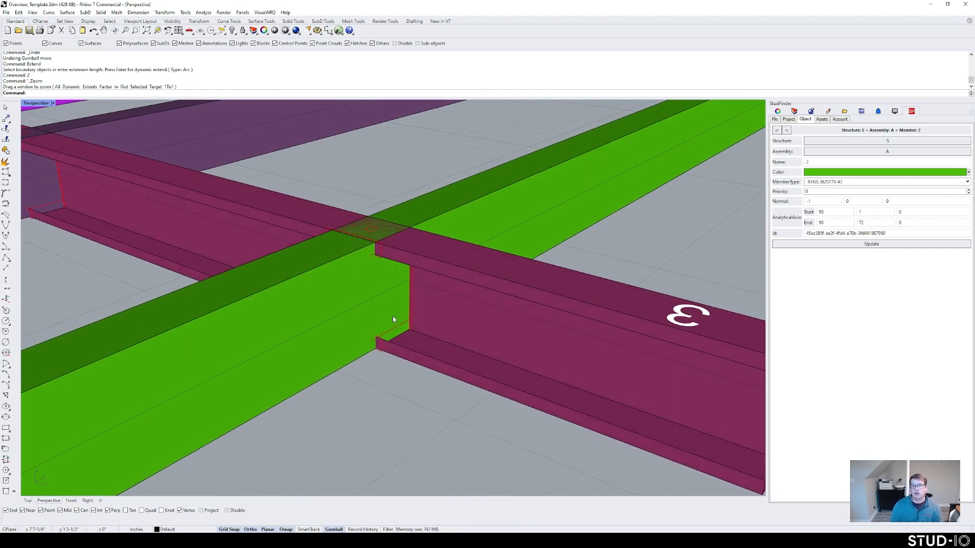
pyautogui.moveTo(394, 315); pyautogui.dragTo(407, 296, button='right')
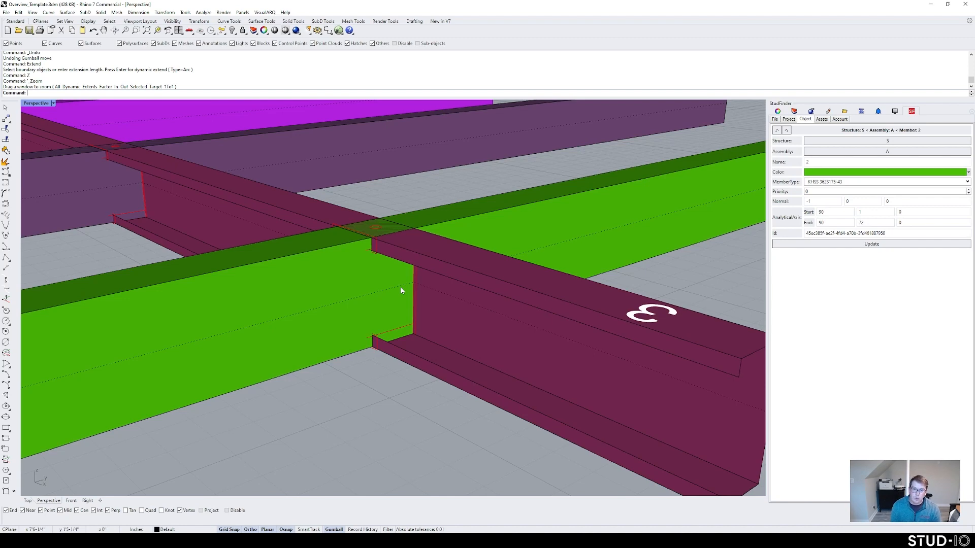
pyautogui.scroll(-5, 406, 253)
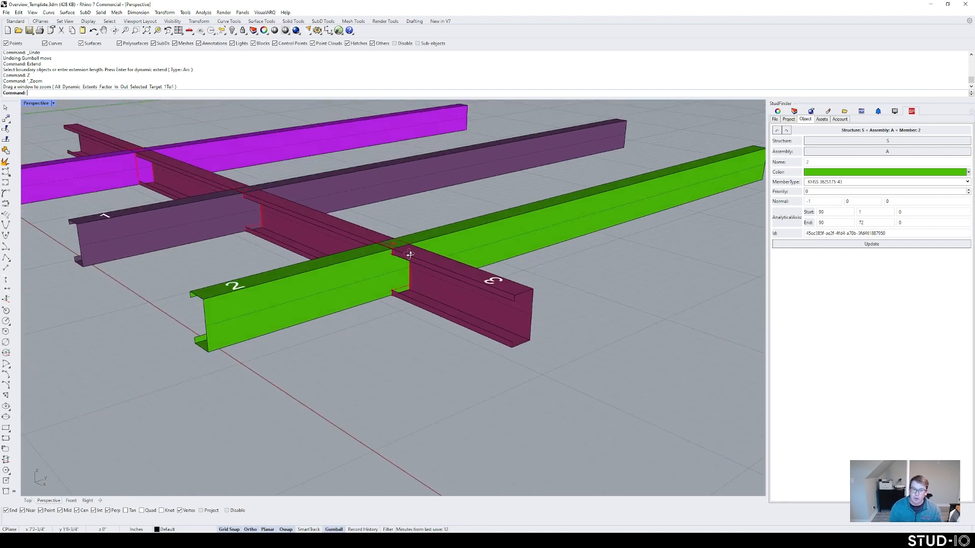
pyautogui.moveTo(413, 305); pyautogui.dragTo(411, 302, button='right')
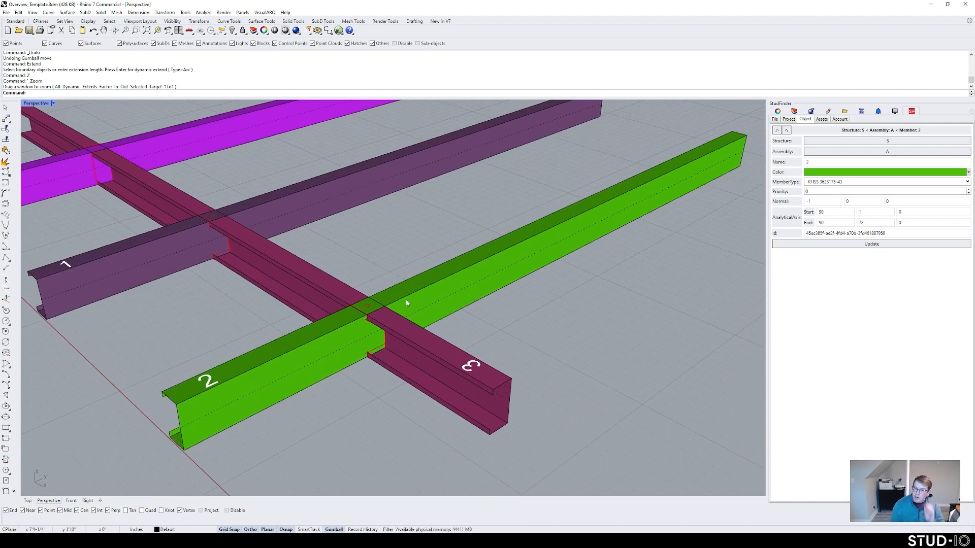
pyautogui.scroll(-5, 442, 293)
pyautogui.scroll(3, 442, 293)
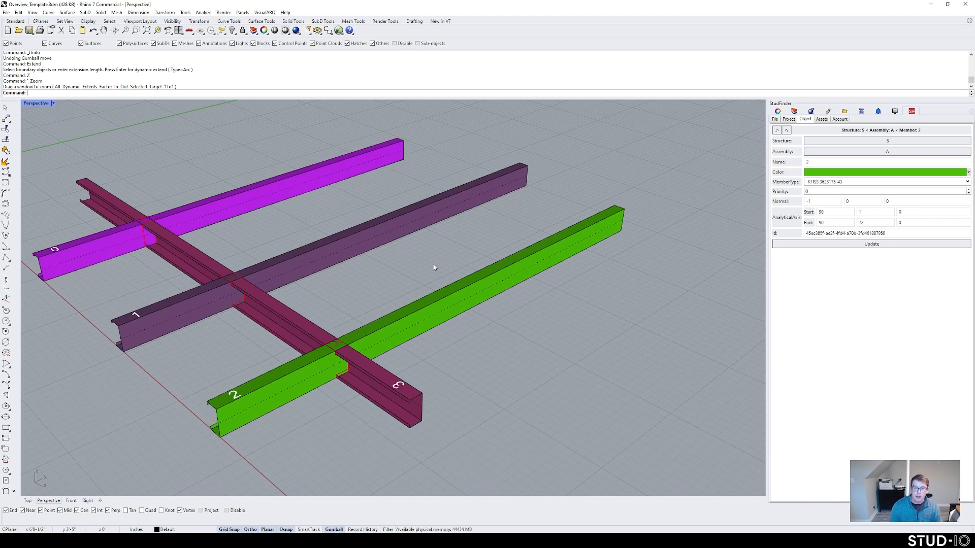
# Step: Place a Service operation on member 2 with SFAddOperation, then undo it
pyautogui.write('SF')
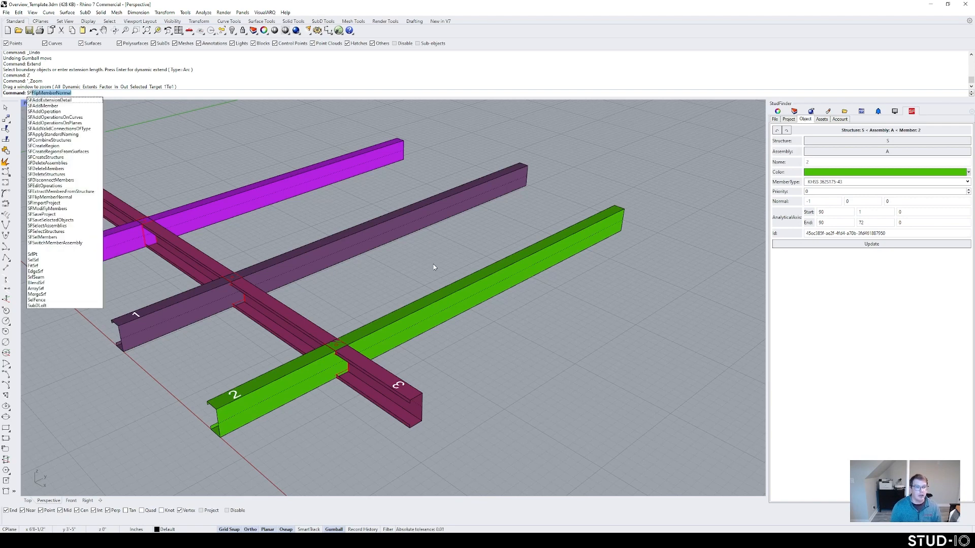
pyautogui.write('AddOp')
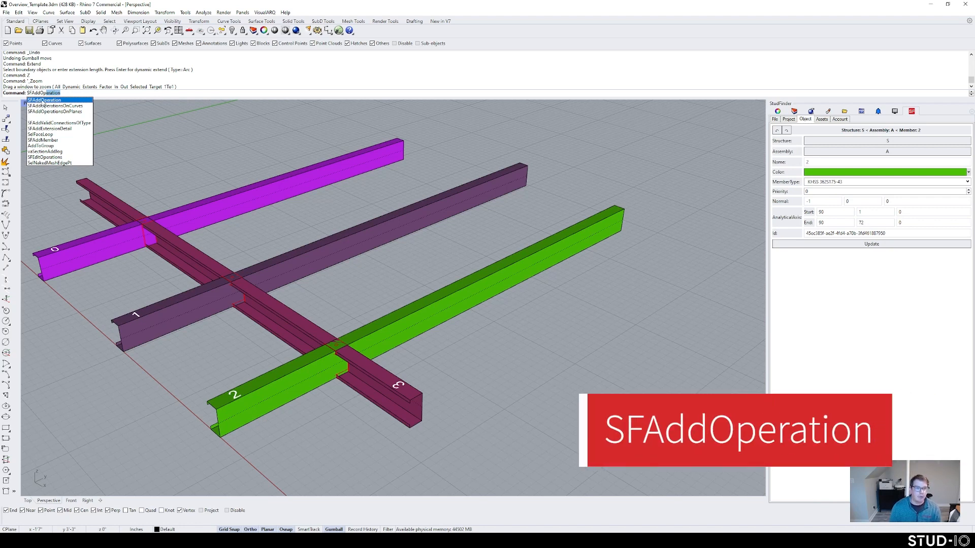
pyautogui.press('Return')
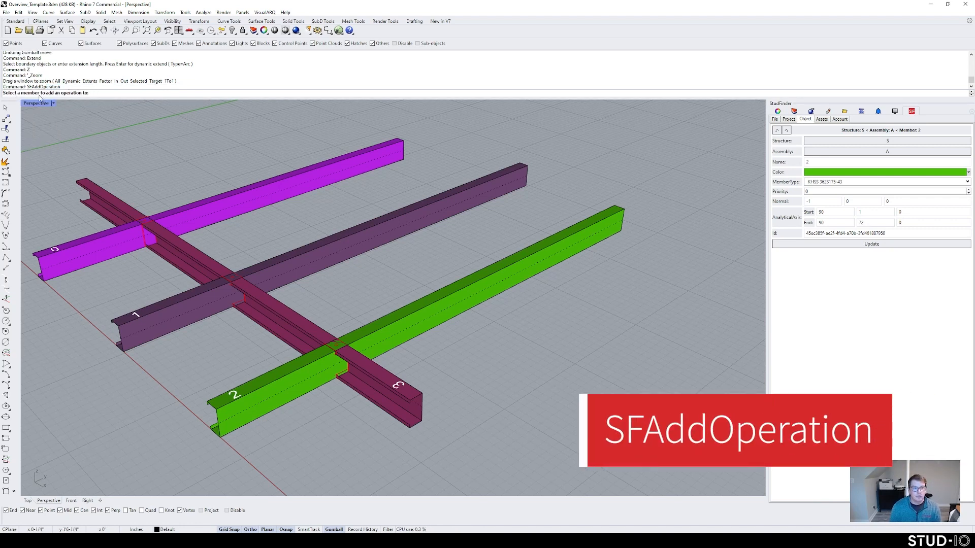
pyautogui.click(457, 303)
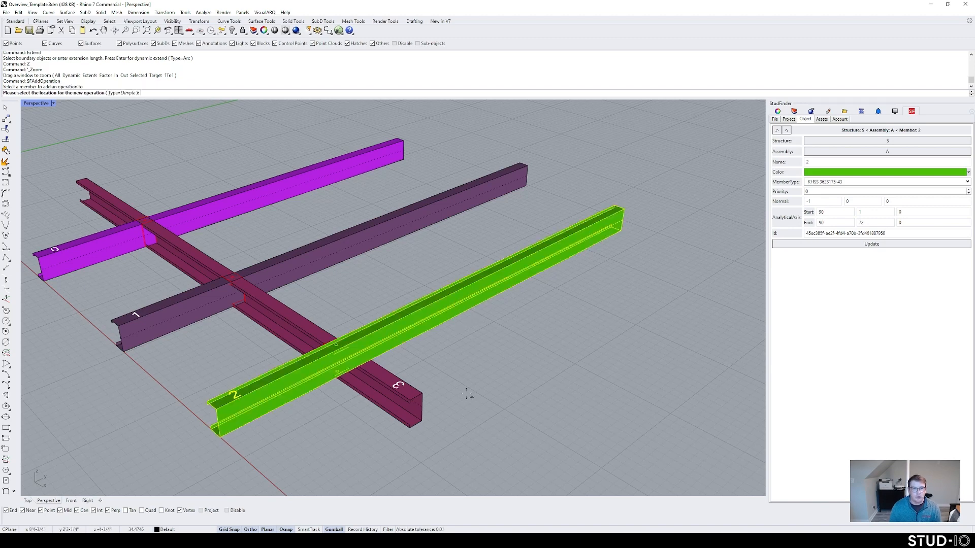
pyautogui.click(128, 94)
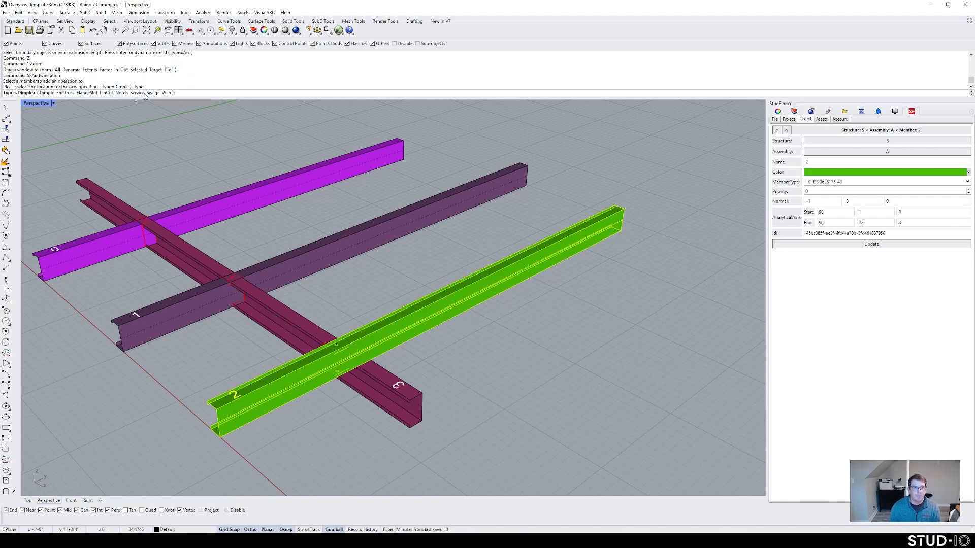
pyautogui.click(138, 94)
pyautogui.click(470, 325)
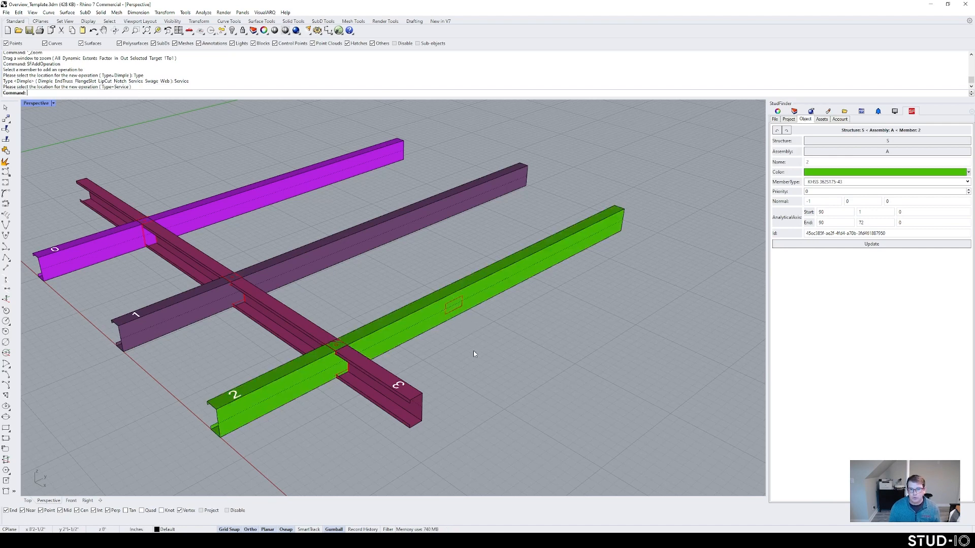
pyautogui.scroll(-3, 474, 350)
pyautogui.scroll(6, 462, 353)
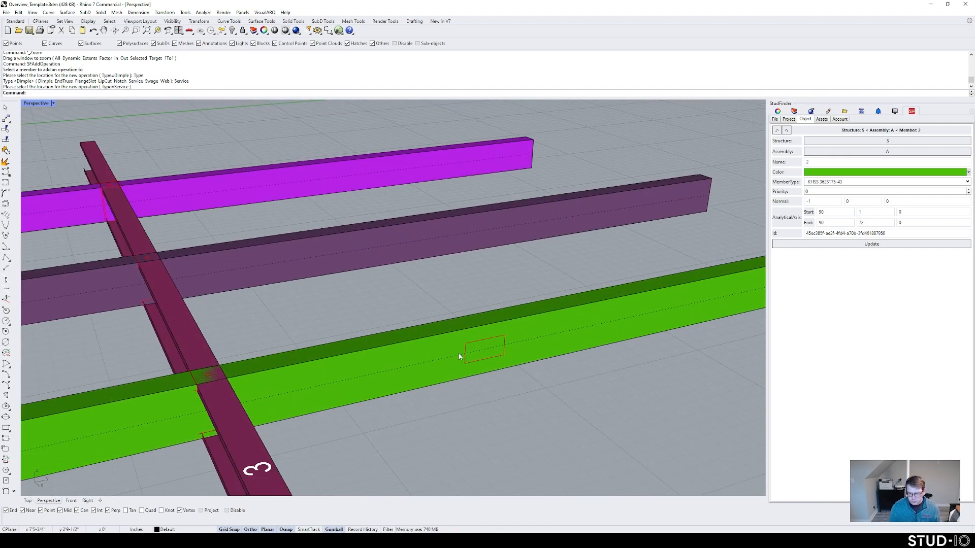
pyautogui.scroll(-3, 460, 355)
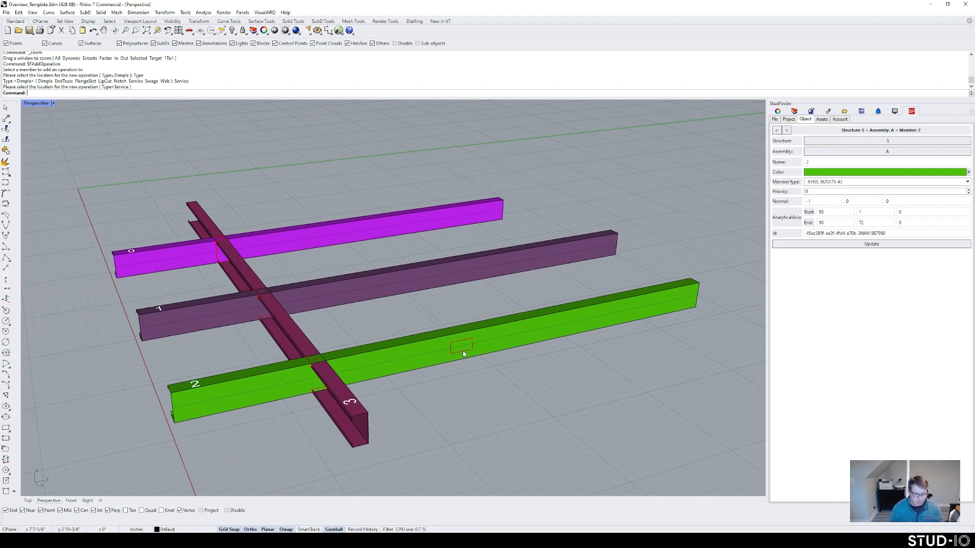
pyautogui.hotkey('ctrl', 'z')
# Step: Draw a straight line diagonally across members 2, 1 and 0
pyautogui.write('Line')
pyautogui.press('Return')
pyautogui.click(485, 368)
pyautogui.click(238, 157)
pyautogui.moveTo(363, 255)
pyautogui.mouseDown(button='right')
pyautogui.moveTo(361, 264)
pyautogui.moveTo(362, 244)
pyautogui.mouseUp(button='right')
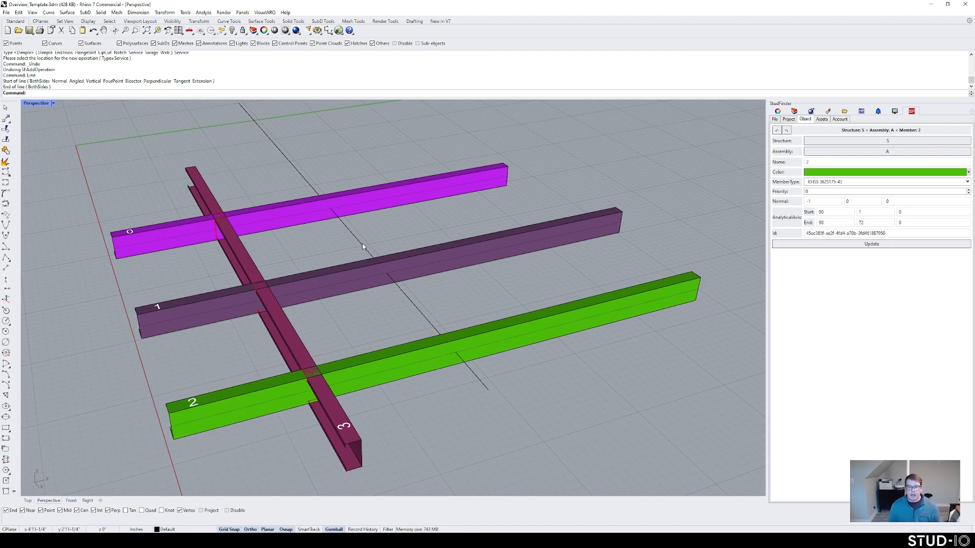
# Step: Add Notch operations to members 0, 1 and 2 where the drawn line crosses them
pyautogui.moveTo(372, 254)
pyautogui.mouseDown(button='right')
pyautogui.moveTo(374, 272)
pyautogui.moveTo(370, 263)
pyautogui.mouseUp(button='right')
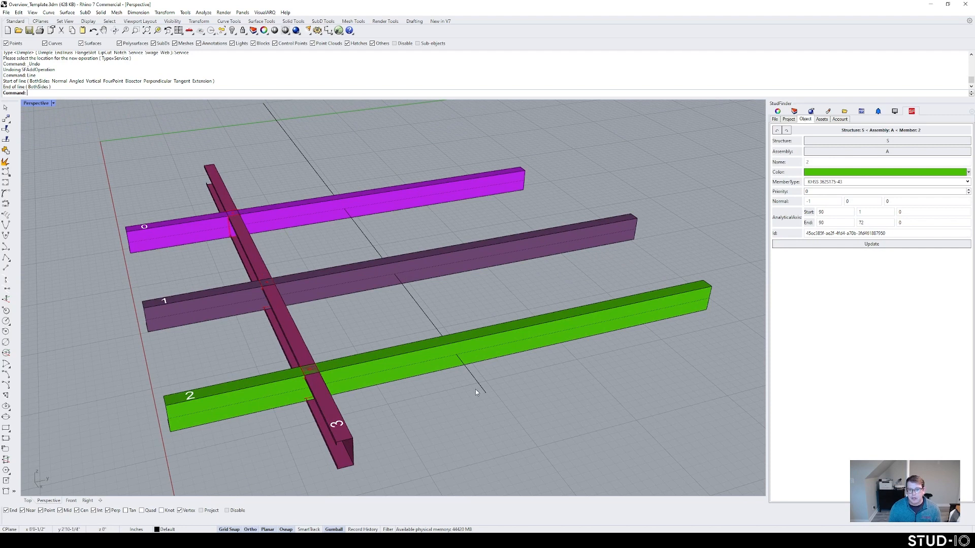
pyautogui.click(454, 361)
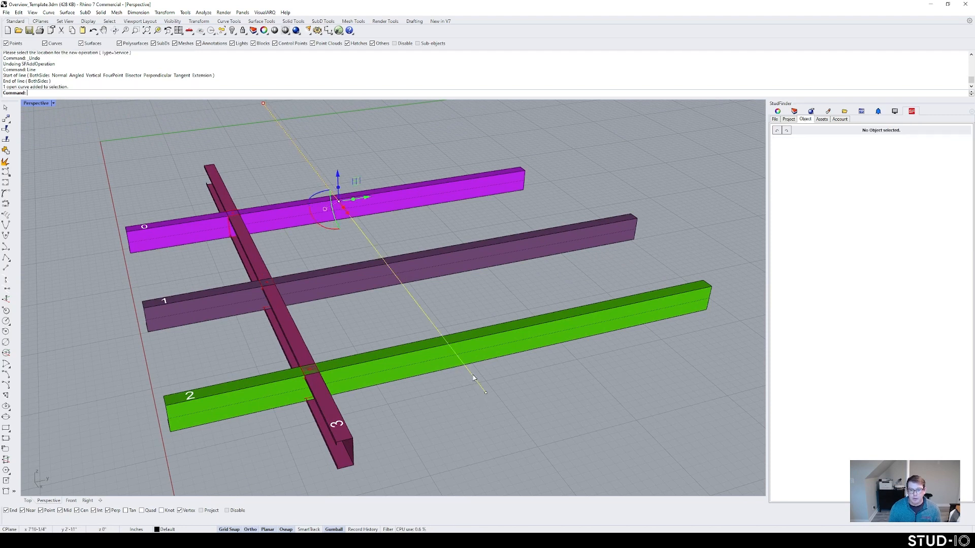
pyautogui.write('SFAddOperation')
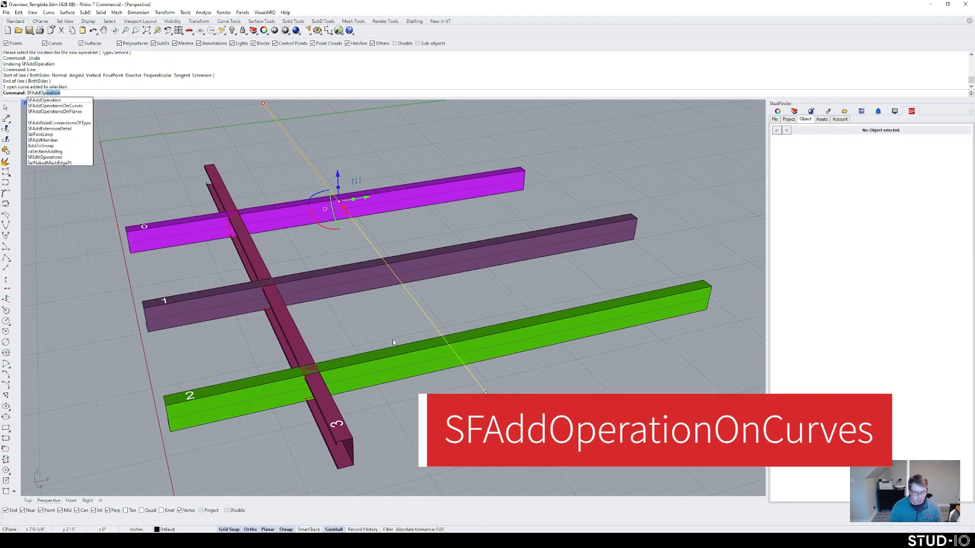
pyautogui.click(66, 118)
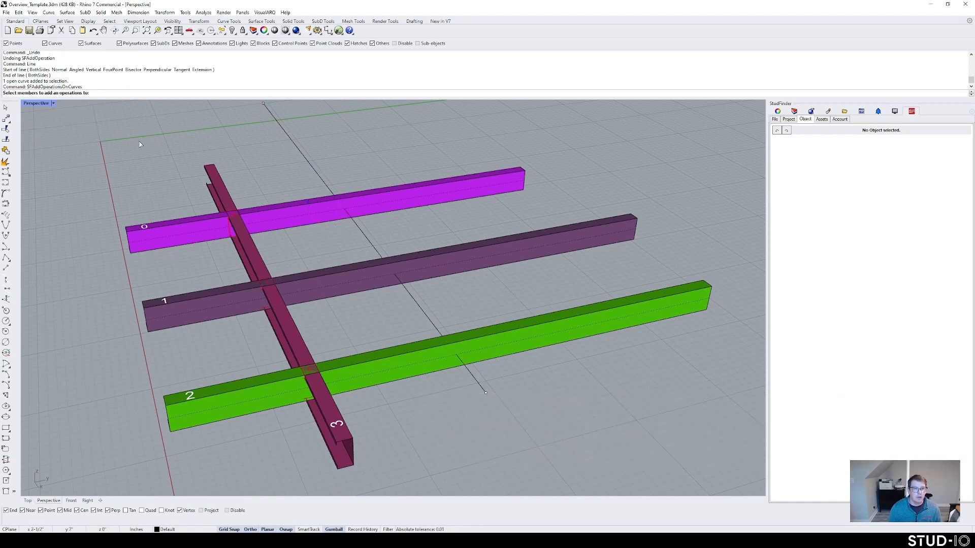
pyautogui.moveTo(361, 224); pyautogui.dragTo(272, 218, button='right')
pyautogui.moveTo(654, 435); pyautogui.dragTo(525, 213)
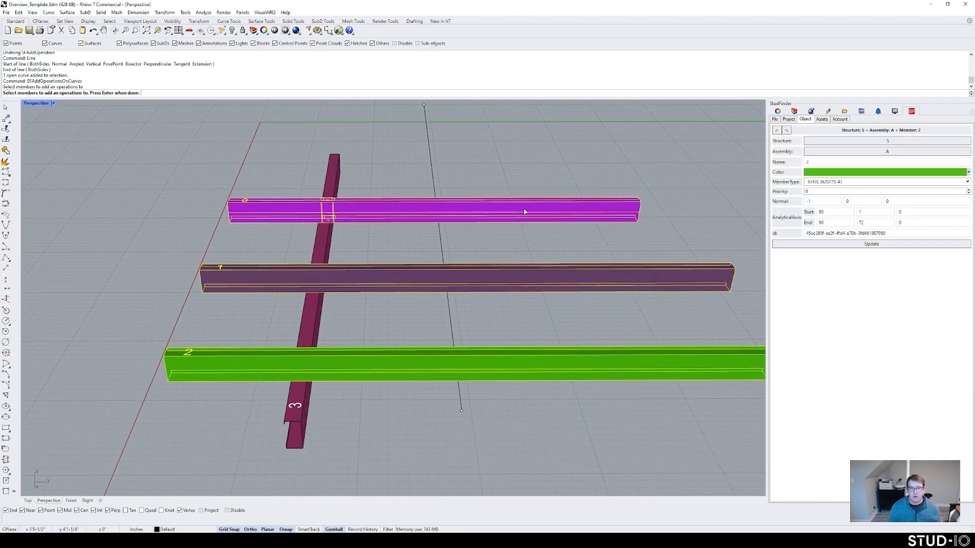
pyautogui.moveTo(523, 216); pyautogui.dragTo(523, 236, button='right')
pyautogui.press('Return')
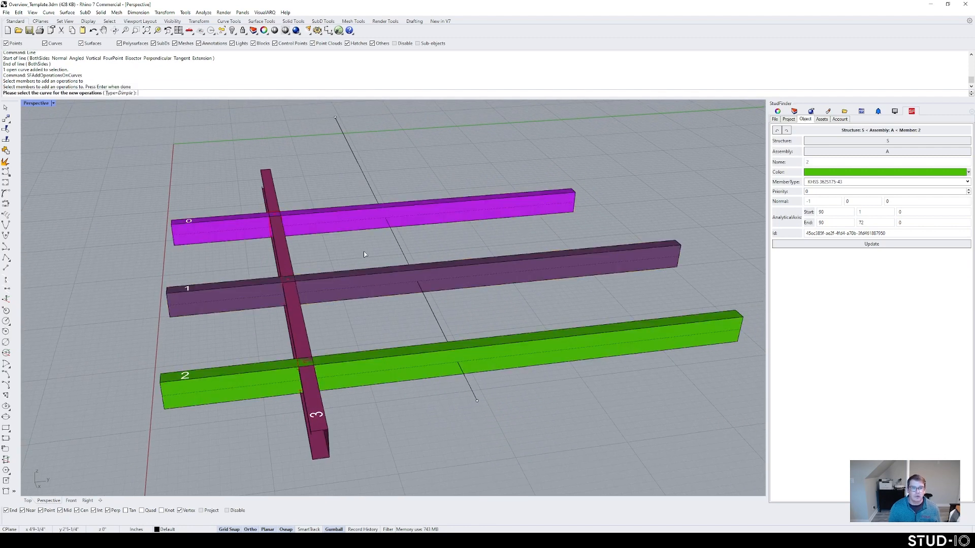
pyautogui.click(124, 94)
pyautogui.click(121, 93)
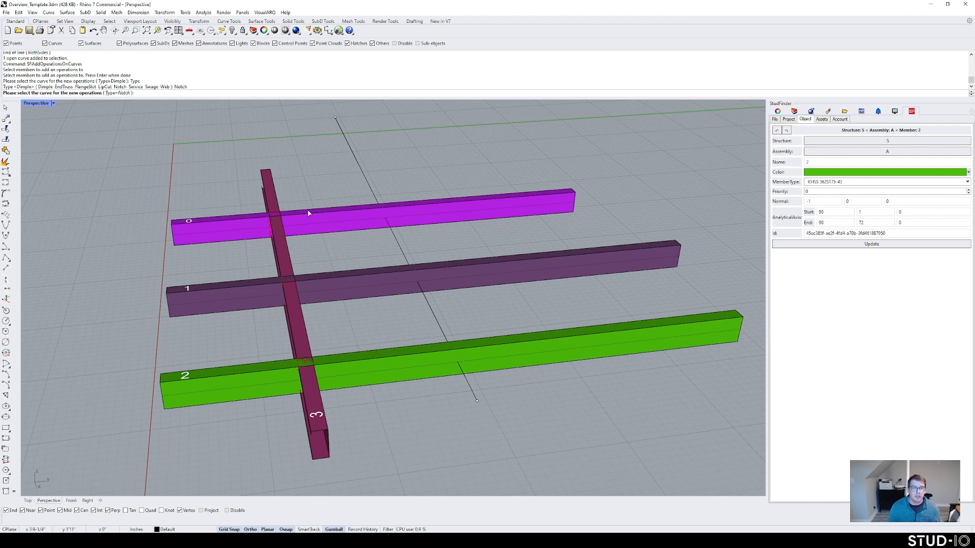
pyautogui.moveTo(309, 213); pyautogui.dragTo(297, 215, button='right')
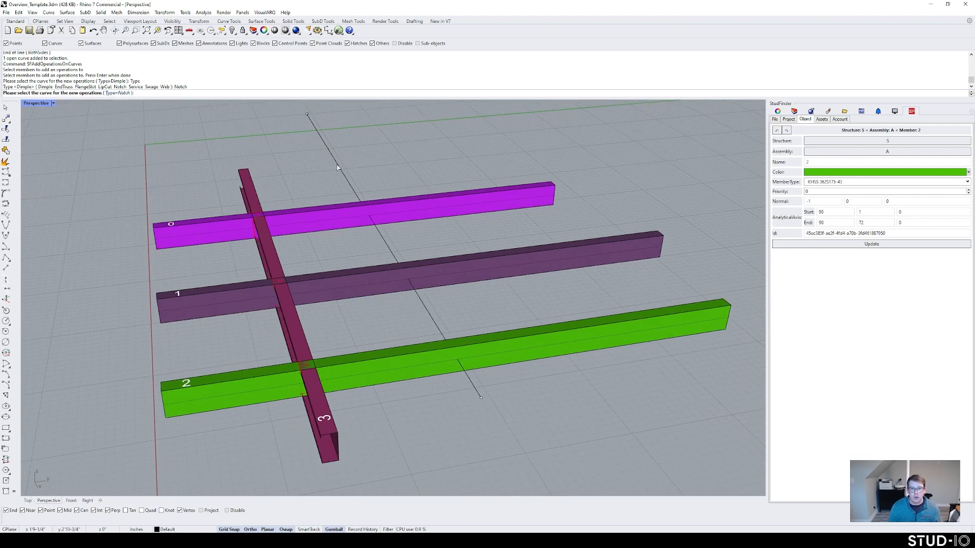
pyautogui.click(452, 338)
pyautogui.press('Return')
# Step: Orbit around to inspect the new notches and the crossing curve
pyautogui.moveTo(474, 321); pyautogui.dragTo(489, 378, button='right')
pyautogui.keyDown('shift'); pyautogui.moveTo(438, 286); pyautogui.dragTo(457, 336, button='right'); pyautogui.keyUp('shift')
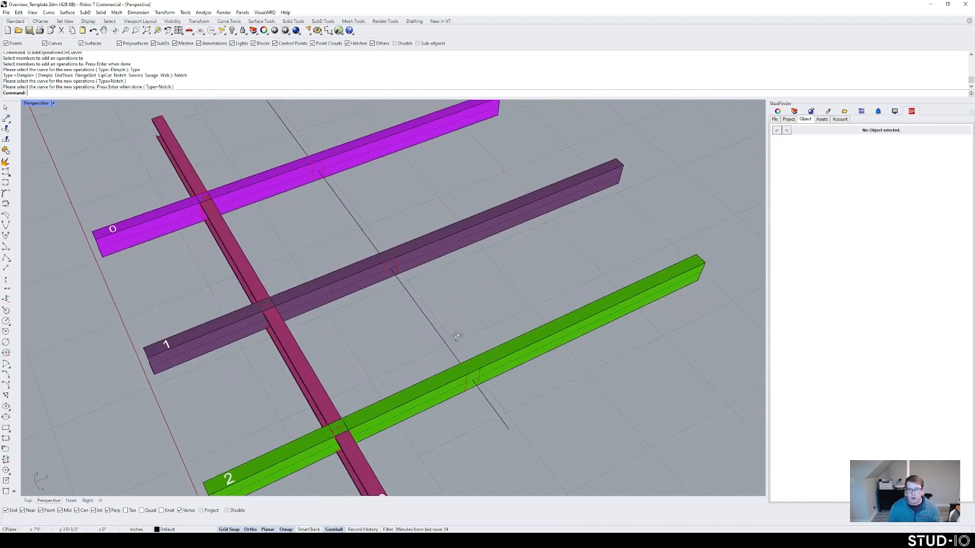
pyautogui.scroll(4, 366, 270)
pyautogui.scroll(-3, 386, 273)
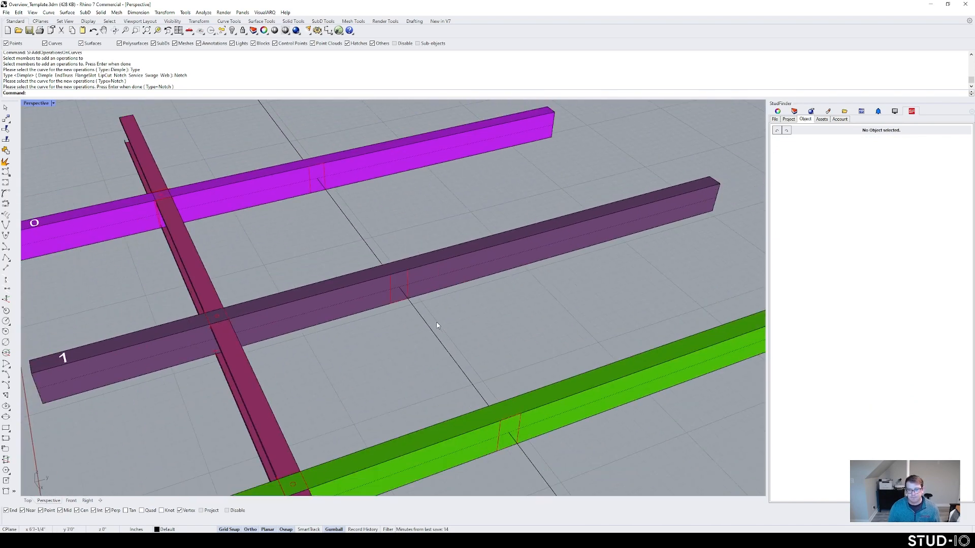
pyautogui.click(434, 325)
pyautogui.click(474, 326)
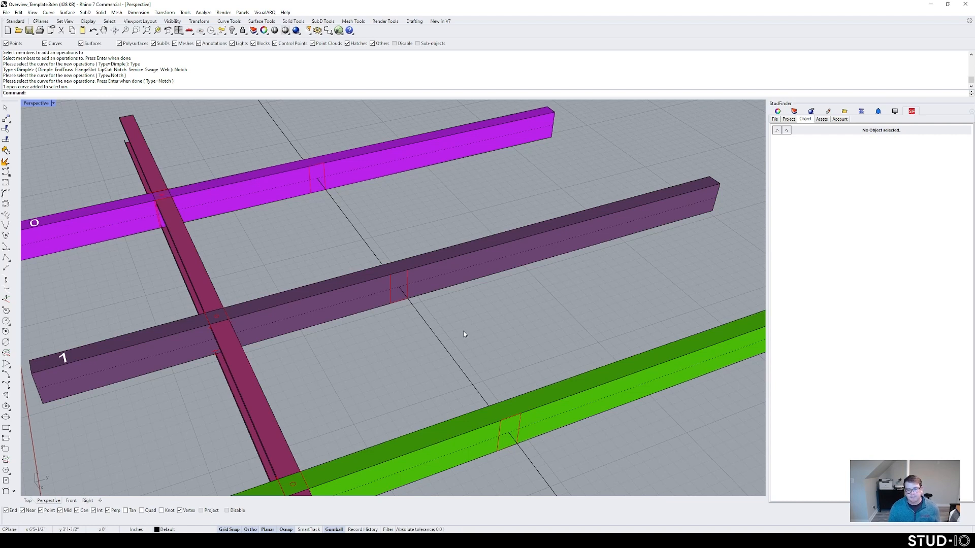
pyautogui.click(441, 348)
pyautogui.scroll(-5, 441, 346)
pyautogui.press('Escape')
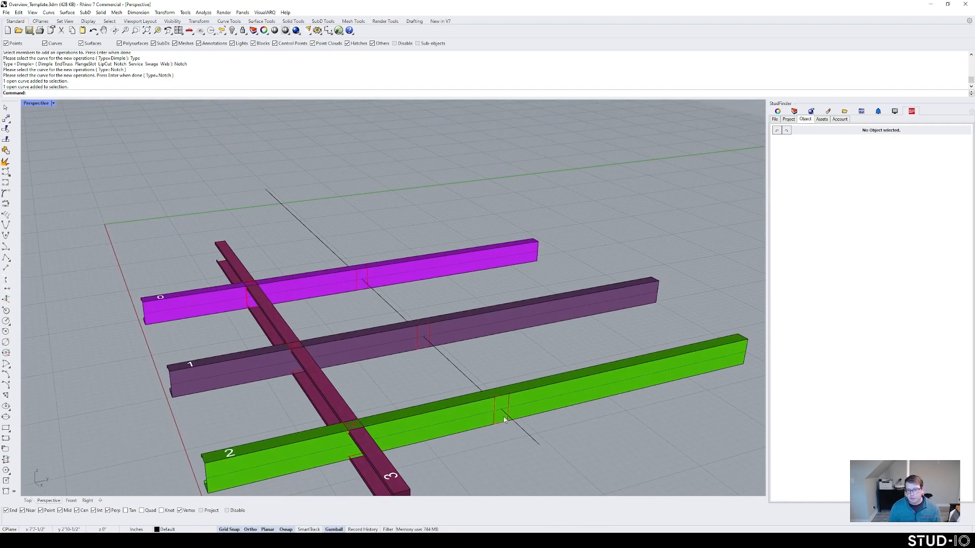
# Step: Raise the black curve above the beams with the Gumball and view it from near ground level
pyautogui.click(401, 318)
pyautogui.moveTo(355, 247); pyautogui.dragTo(354, 203)
pyautogui.click(421, 211)
pyautogui.moveTo(411, 305); pyautogui.dragTo(383, 277, button='right')
pyautogui.moveTo(499, 321); pyautogui.dragTo(454, 328, button='right')
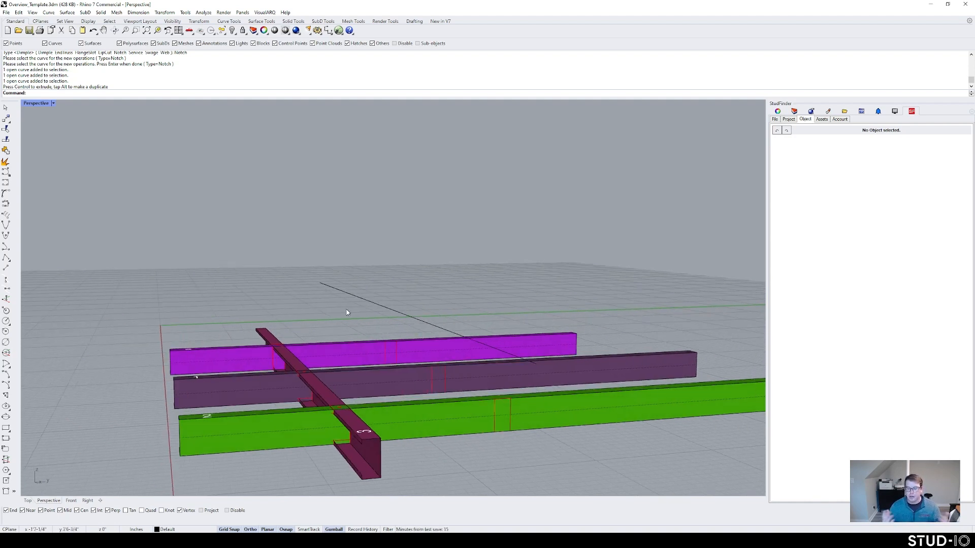
# Step: Undo the curve raise and the Notch operations, then lift the curve above the beams again
pyautogui.hotkey('ctrl', 'z')
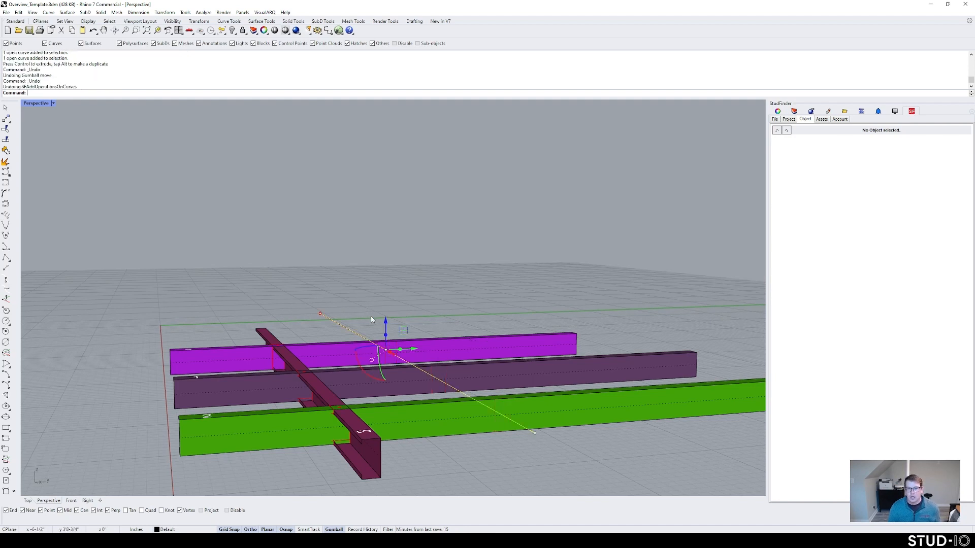
pyautogui.hotkey('ctrl', 'z')
pyautogui.click(388, 352)
pyautogui.moveTo(386, 328); pyautogui.dragTo(389, 291)
pyautogui.click(448, 301)
# Step: Add a curve-based operation to green beam 2, then delete the black curve
pyautogui.write('SFAddOperation')
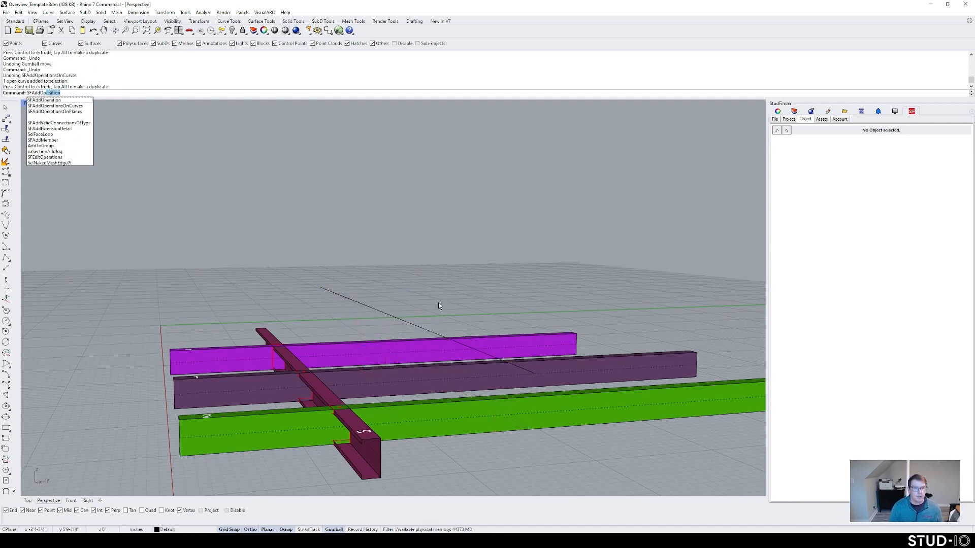
pyautogui.click(51, 106)
pyautogui.moveTo(144, 157); pyautogui.dragTo(250, 226, button='right')
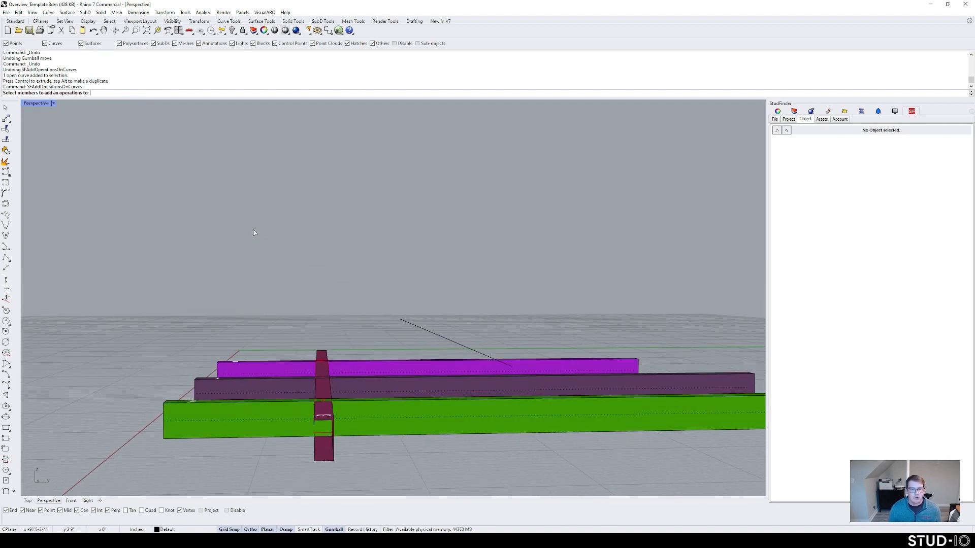
pyautogui.click(483, 421)
pyautogui.press('Return')
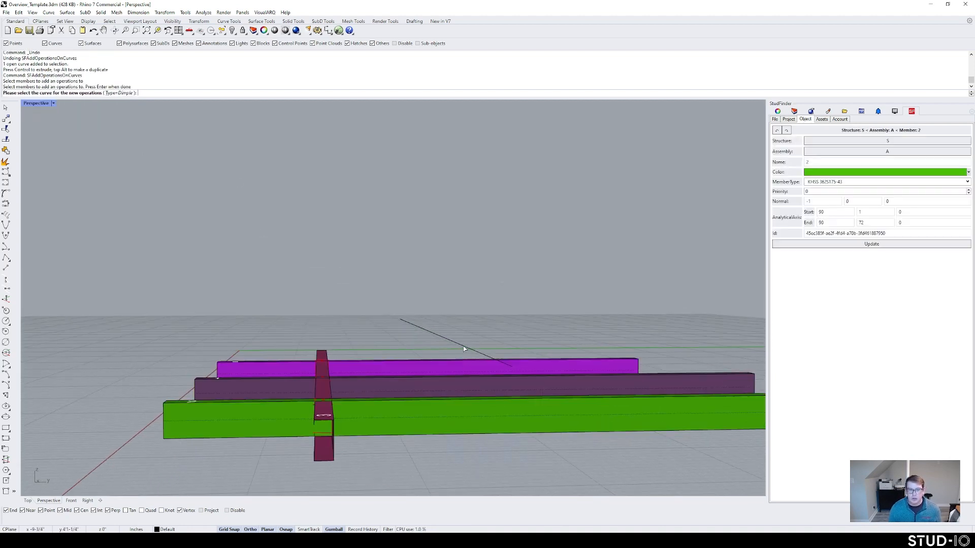
pyautogui.click(463, 346)
pyautogui.press('Return')
pyautogui.moveTo(473, 350); pyautogui.dragTo(450, 381, button='right')
pyautogui.click(395, 276)
pyautogui.press('Delete')
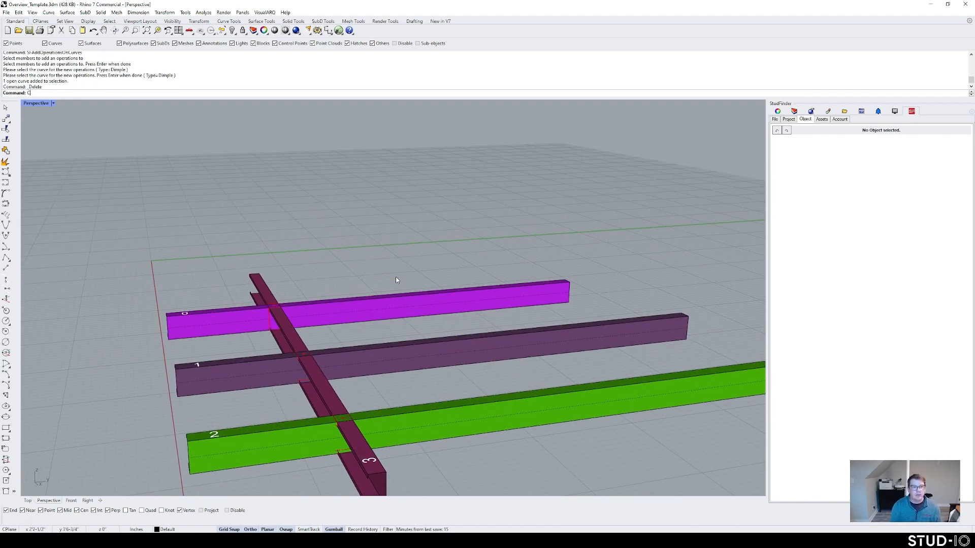
# Step: Draw a vertical plane beside beam 2 after abandoning a three-point plane attempt
pyautogui.write('Plane')
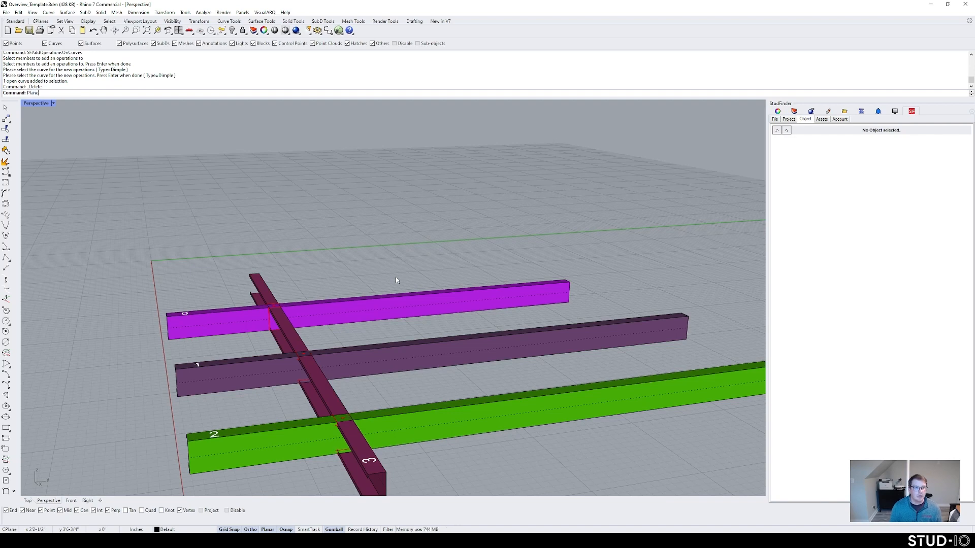
pyautogui.press('Return')
pyautogui.moveTo(396, 280); pyautogui.dragTo(405, 280, button='right')
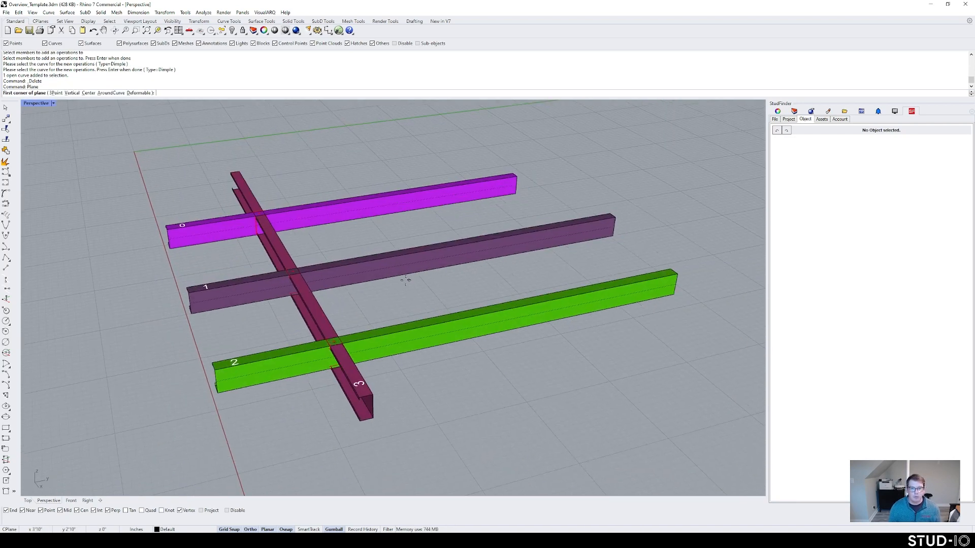
pyautogui.write('p')
pyautogui.press('Return')
pyautogui.click(456, 367)
pyautogui.click(486, 407)
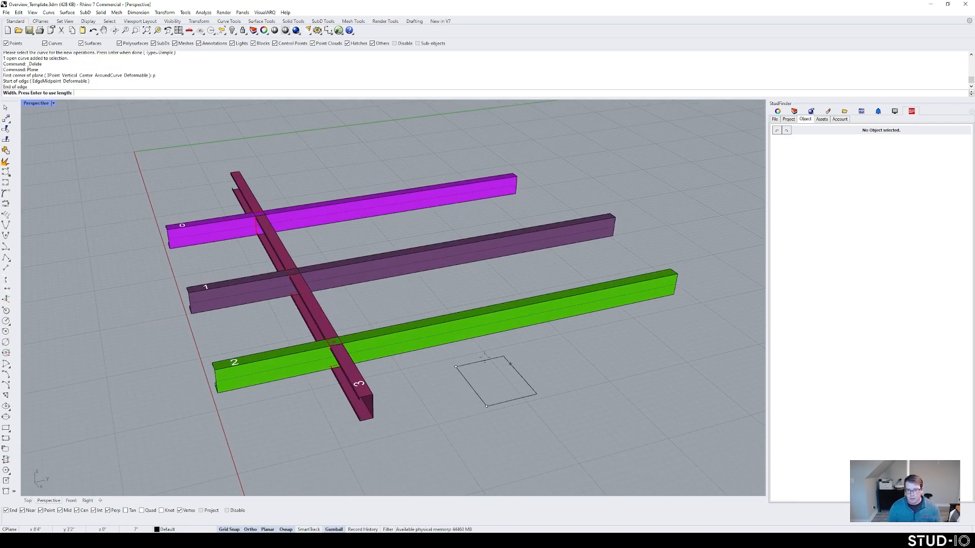
pyautogui.press('Escape')
pyautogui.press('Return')
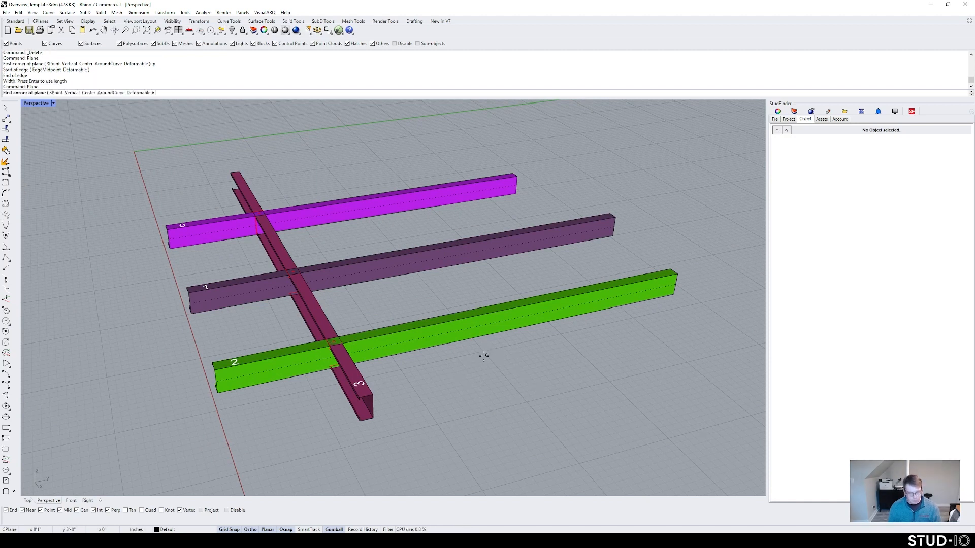
pyautogui.write('v')
pyautogui.press('Return')
pyautogui.click(473, 378)
pyautogui.click(497, 408)
pyautogui.click(497, 365)
# Step: Copy the vertical plane further right along beam 2
pyautogui.press('Return')
pyautogui.click(565, 346)
pyautogui.press('Escape')
pyautogui.click(487, 379)
pyautogui.keyDown('alt'); pyautogui.moveTo(509, 364); pyautogui.dragTo(619, 352); pyautogui.keyUp('alt')
pyautogui.click(617, 366)
pyautogui.scroll(-2, 616, 366)
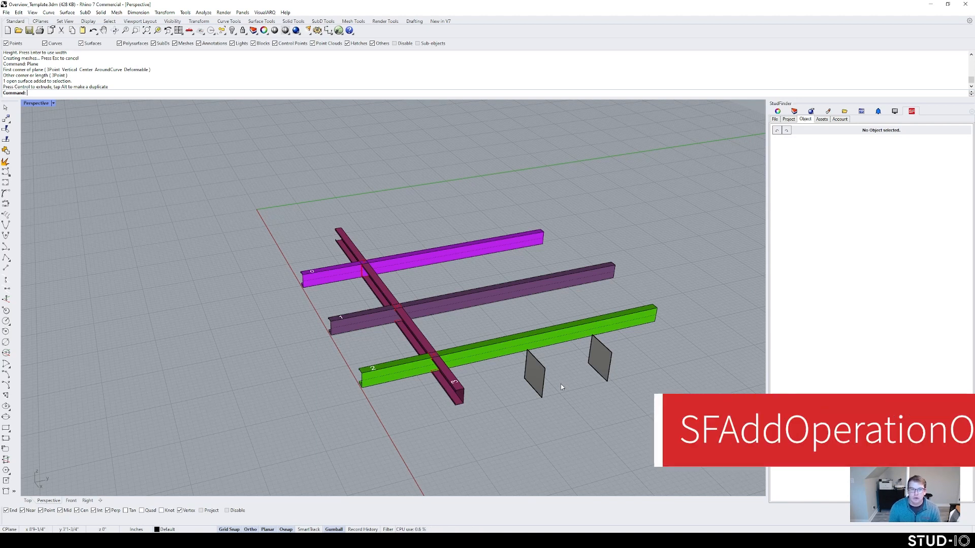
pyautogui.write('SFAddOperationsOnCurves')
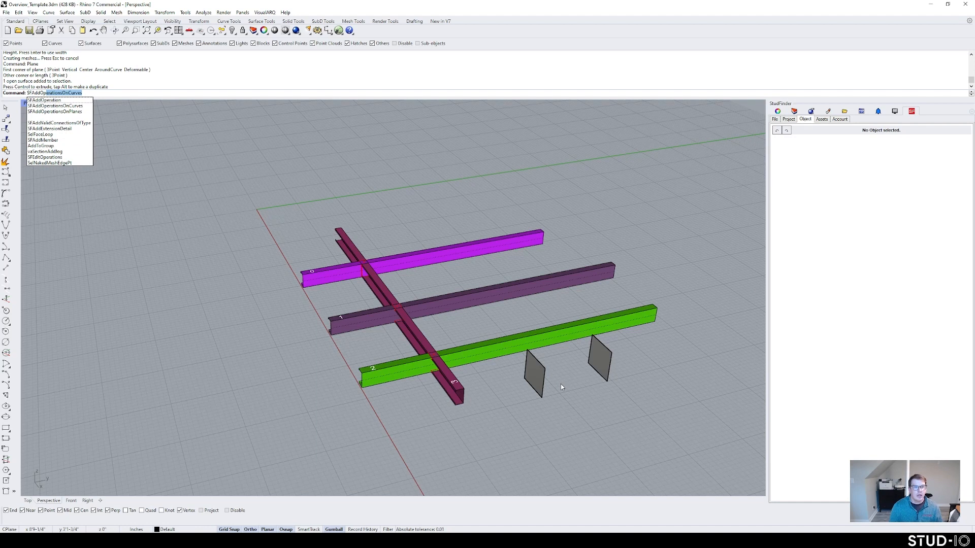
pyautogui.press('Return')
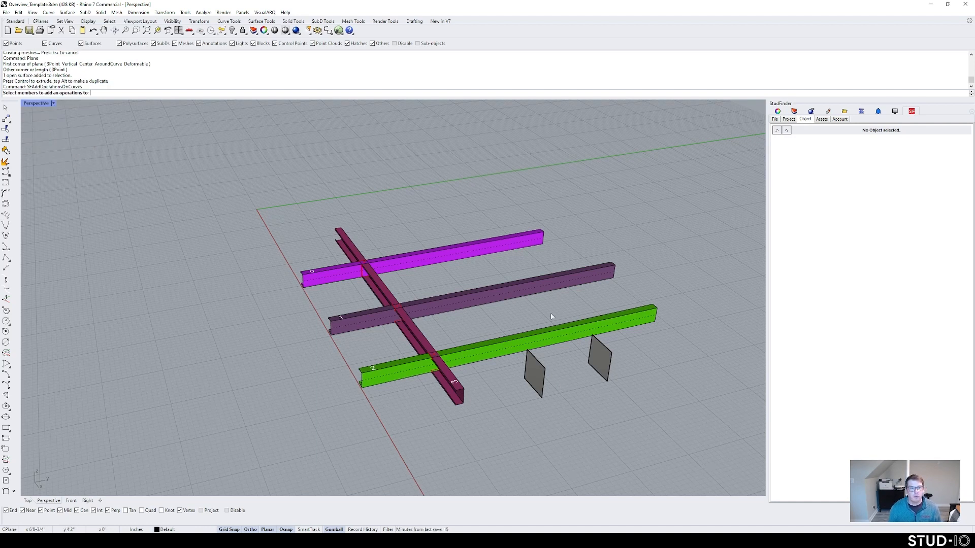
pyautogui.click(533, 373)
pyautogui.press('Return')
pyautogui.moveTo(532, 375); pyautogui.dragTo(540, 347, button='right')
pyautogui.click(539, 348)
pyautogui.click(502, 322)
pyautogui.click(644, 322)
pyautogui.click(548, 406)
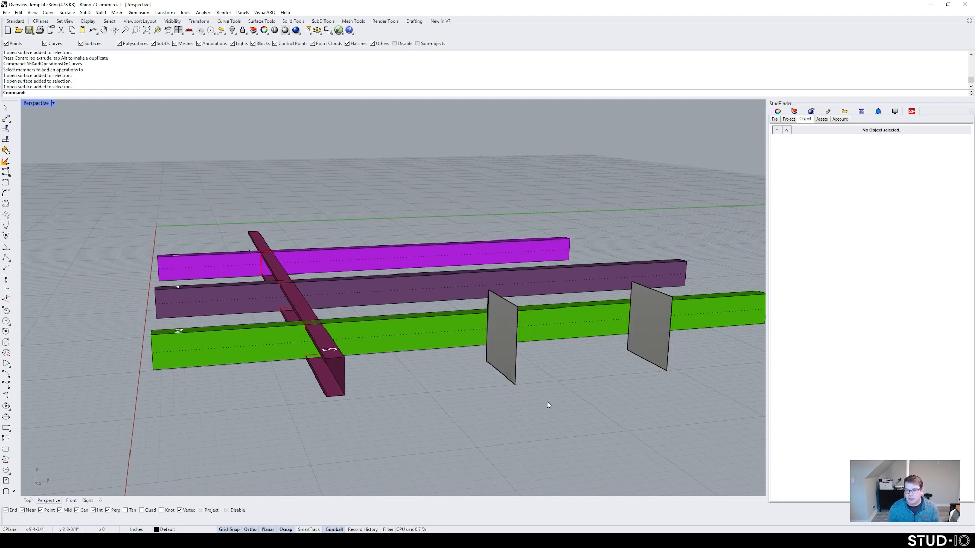
pyautogui.click(504, 335)
pyautogui.click(519, 309)
pyautogui.click(544, 328)
pyautogui.moveTo(533, 307); pyautogui.dragTo(564, 306)
pyautogui.click(555, 375)
pyautogui.moveTo(555, 374); pyautogui.dragTo(532, 392, button='right')
pyautogui.hotkey('ctrl', 'z')
pyautogui.scroll(-6, 541, 400)
pyautogui.click(514, 392)
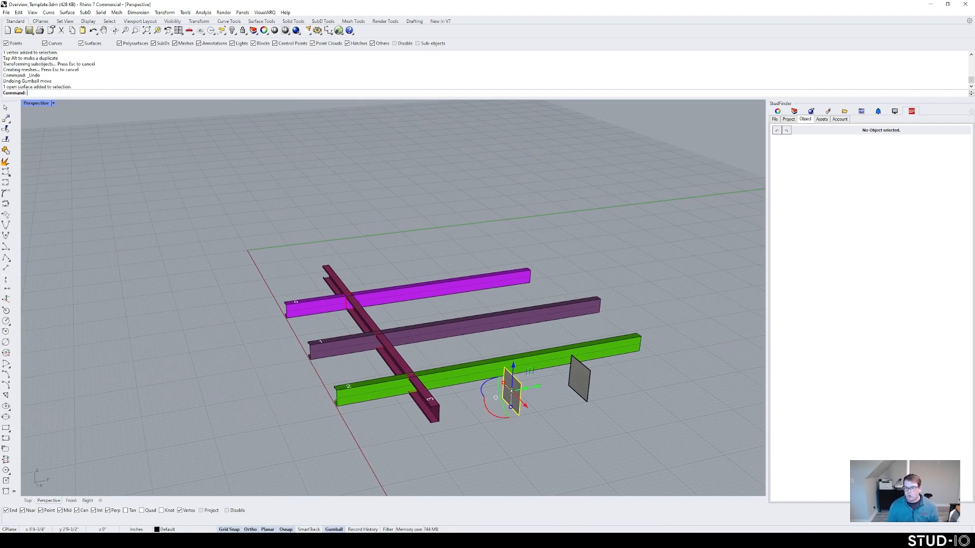
pyautogui.press('Escape')
pyautogui.write('P')
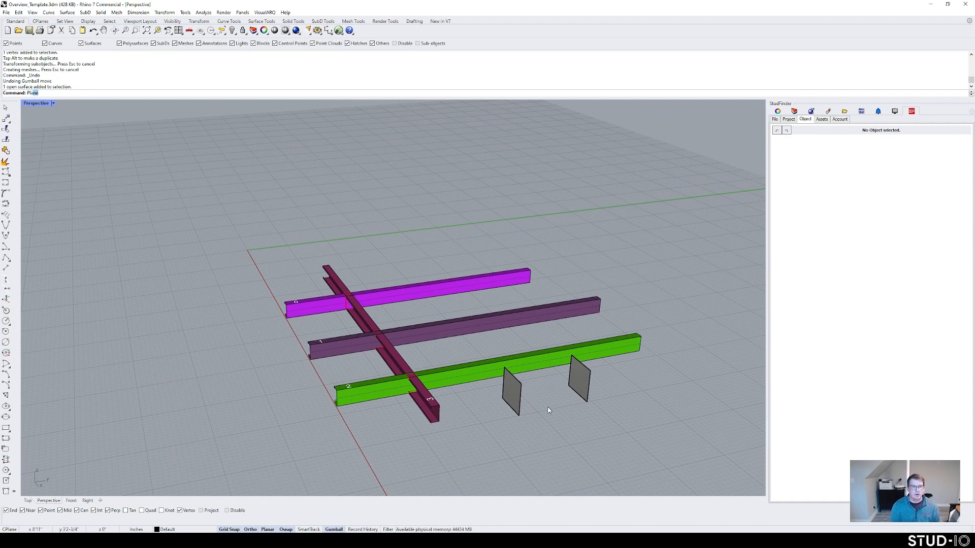
pyautogui.press('Escape')
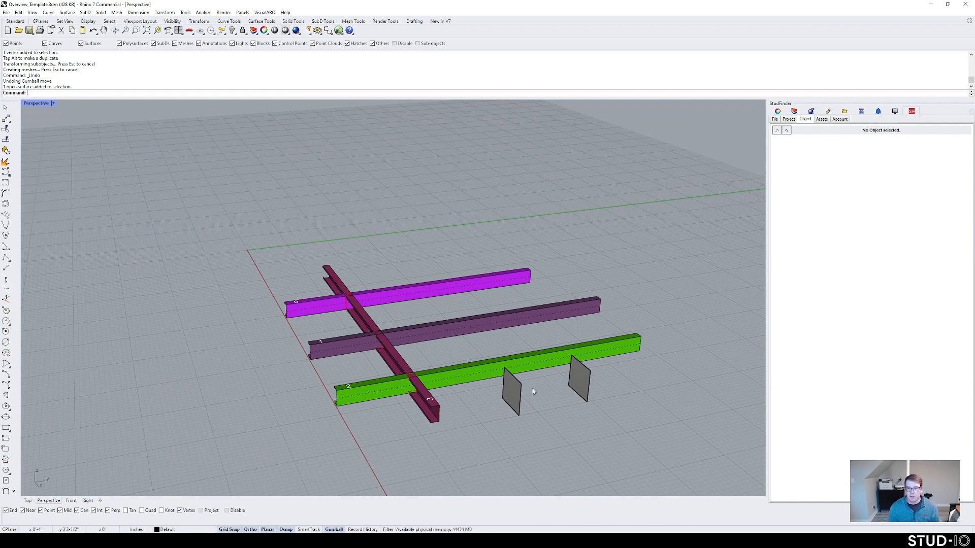
pyautogui.moveTo(549, 410); pyautogui.dragTo(477, 398, button='right')
pyautogui.scroll(3, 442, 394)
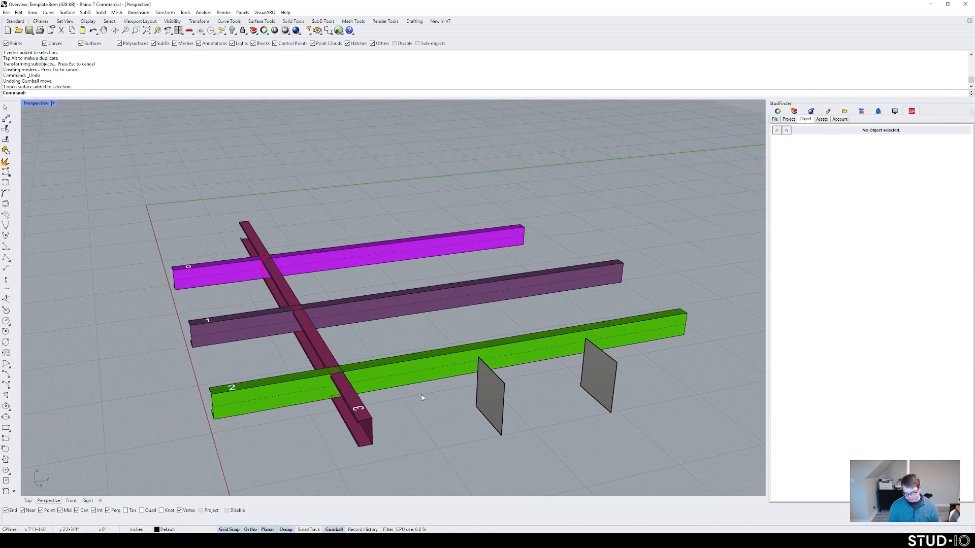
# Step: Add Service operations to beams 0, 1 and 2 using the two grey planes
pyautogui.write('SFAddOperationsOnCurves')
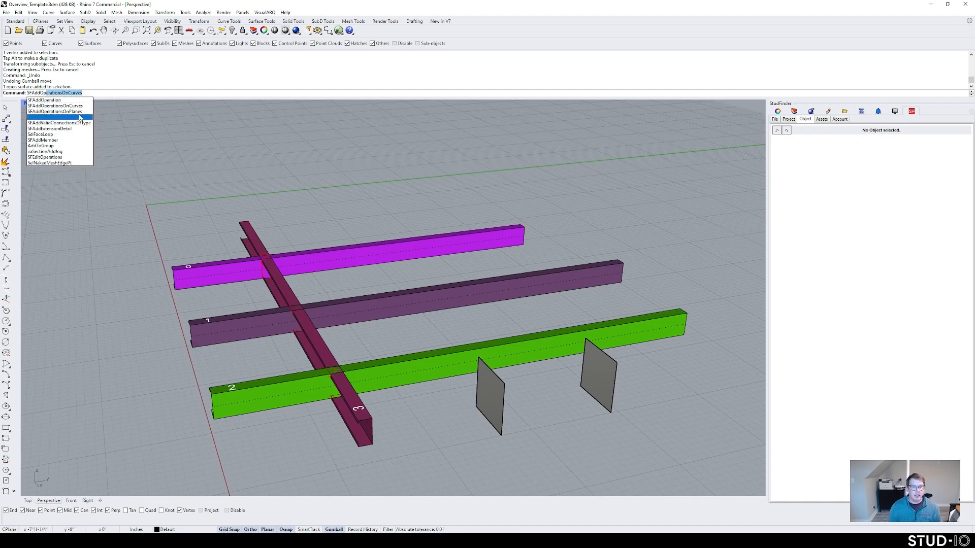
pyautogui.click(79, 112)
pyautogui.moveTo(401, 315); pyautogui.dragTo(306, 309, button='right')
pyautogui.moveTo(370, 401); pyautogui.dragTo(346, 235)
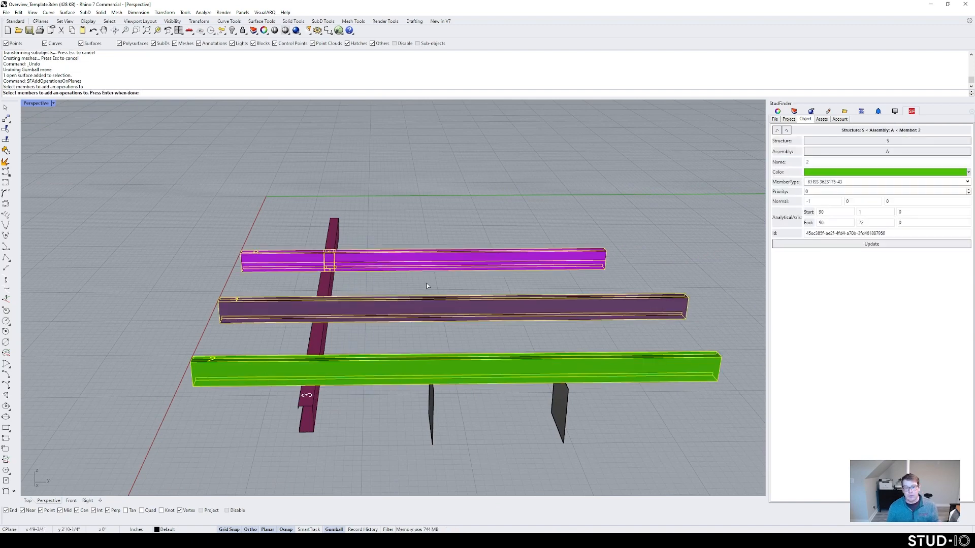
pyautogui.press('Return')
pyautogui.moveTo(417, 276); pyautogui.dragTo(420, 311, button='right')
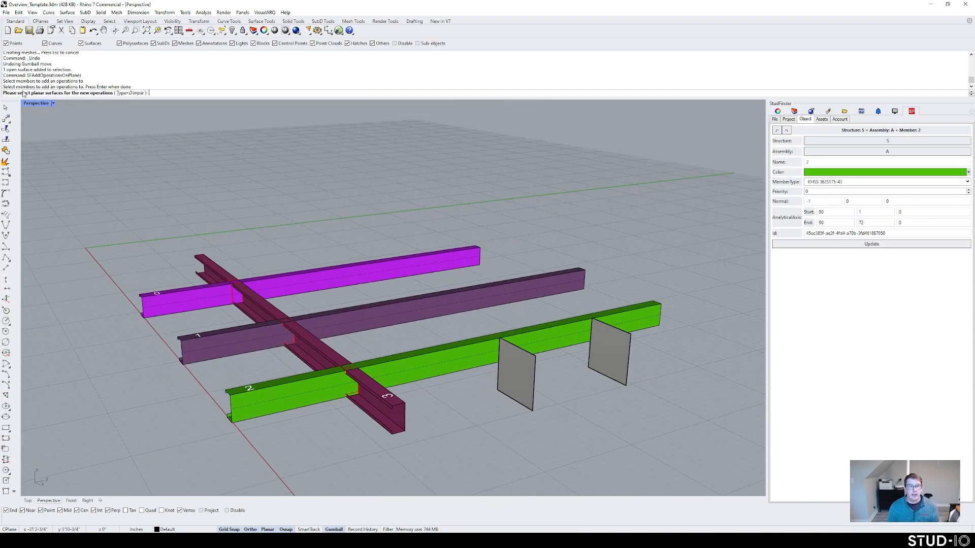
pyautogui.click(121, 93)
pyautogui.click(137, 92)
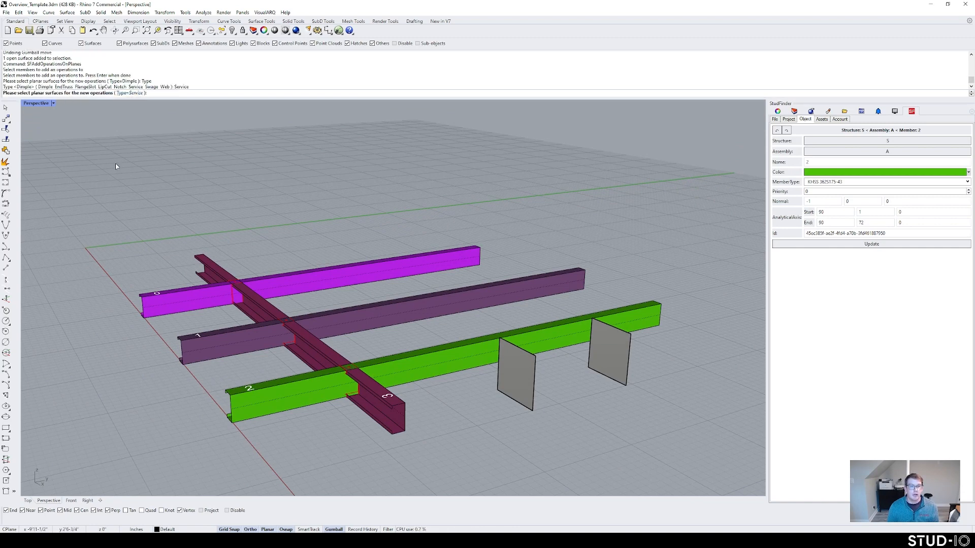
pyautogui.moveTo(245, 183); pyautogui.dragTo(307, 198, button='right')
pyautogui.click(584, 316)
pyautogui.click(577, 354)
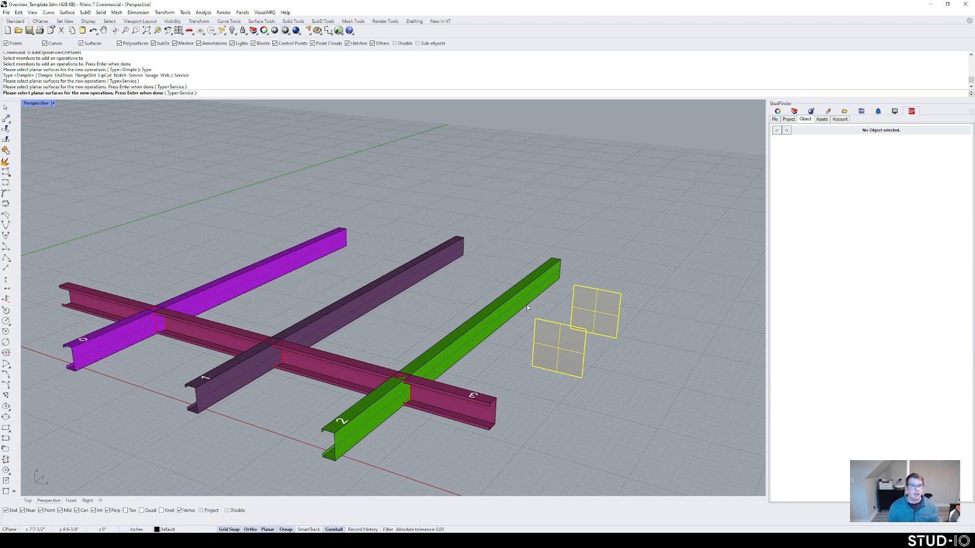
pyautogui.press('Return')
# Step: Inspect the result, undo the Service operations and delete both grey planes
pyautogui.moveTo(586, 303); pyautogui.dragTo(480, 284, button='right')
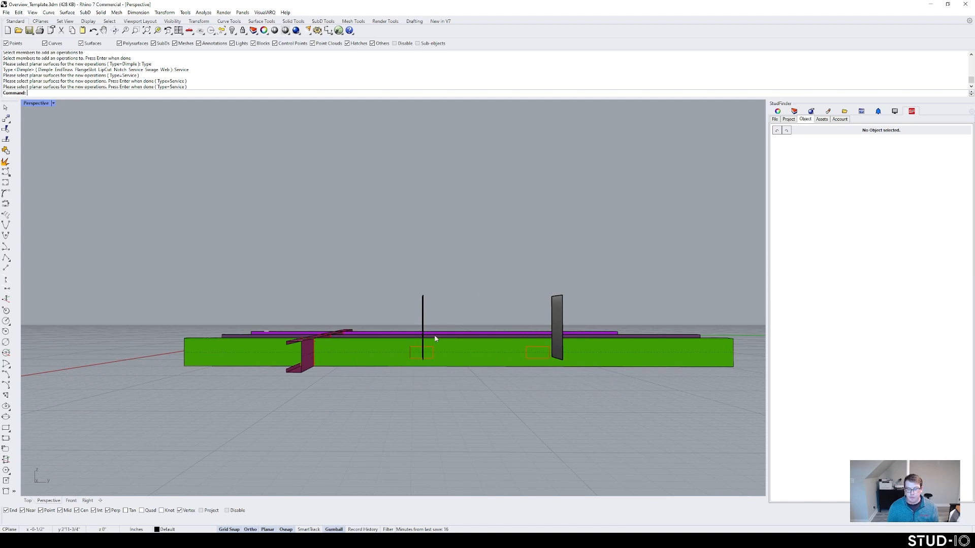
pyautogui.scroll(5, 433, 337)
pyautogui.keyDown('shift'); pyautogui.moveTo(585, 350); pyautogui.dragTo(488, 345, button='right'); pyautogui.keyUp('shift')
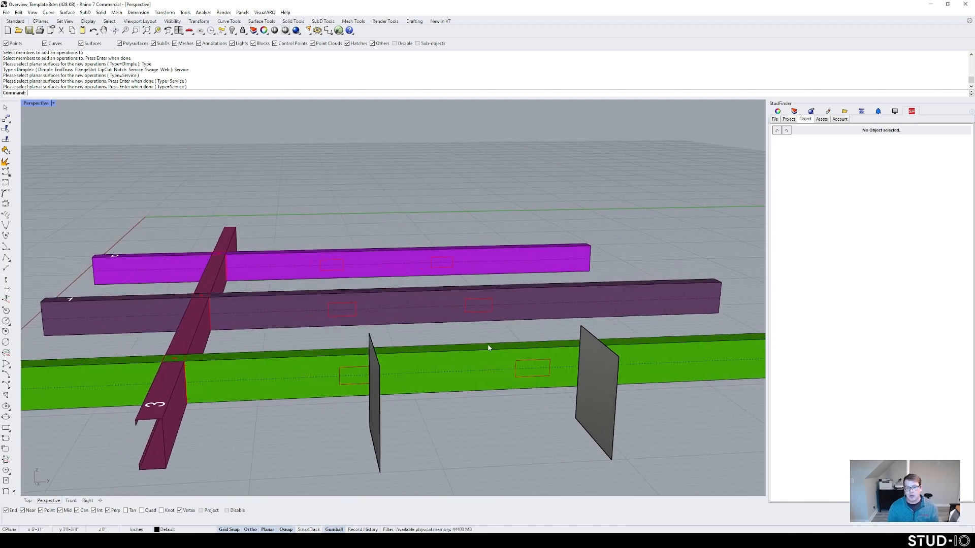
pyautogui.scroll(-5, 488, 348)
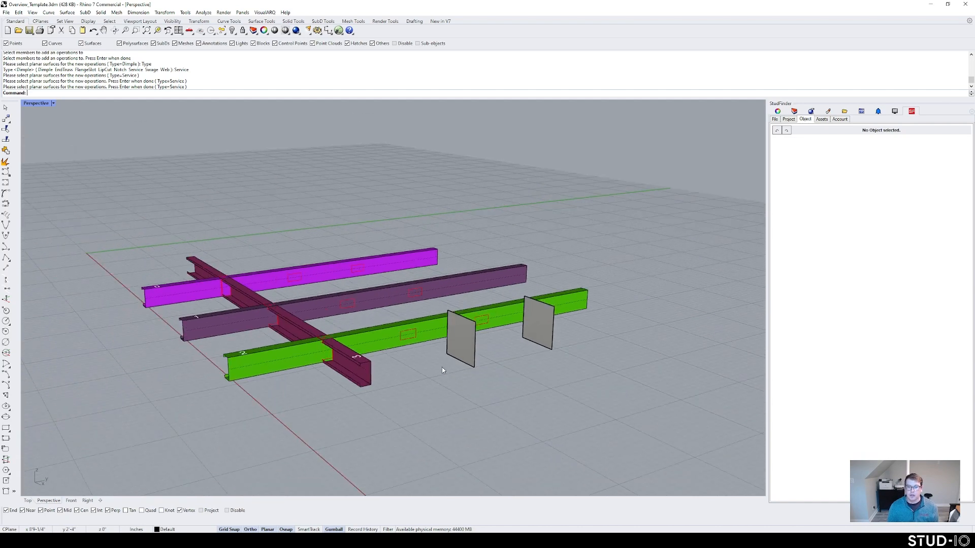
pyautogui.hotkey('ctrl', 'z')
pyautogui.moveTo(442, 367); pyautogui.dragTo(565, 376, button='right')
pyautogui.moveTo(565, 376); pyautogui.dragTo(488, 332)
pyautogui.press('Delete')
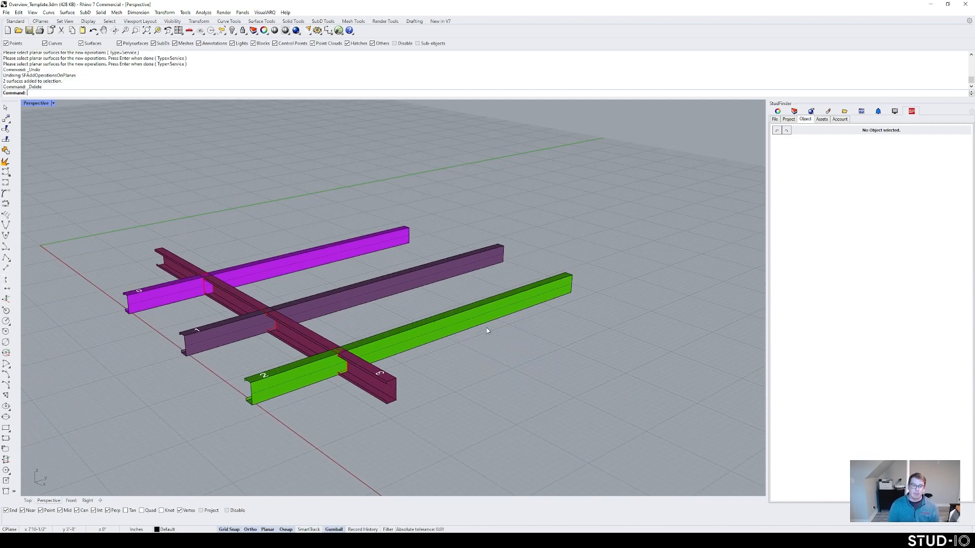
# Step: Place a Service operation at a chosen point on the magenta member with SFAddOperation
pyautogui.write('SFAddOperationsOnCurves')
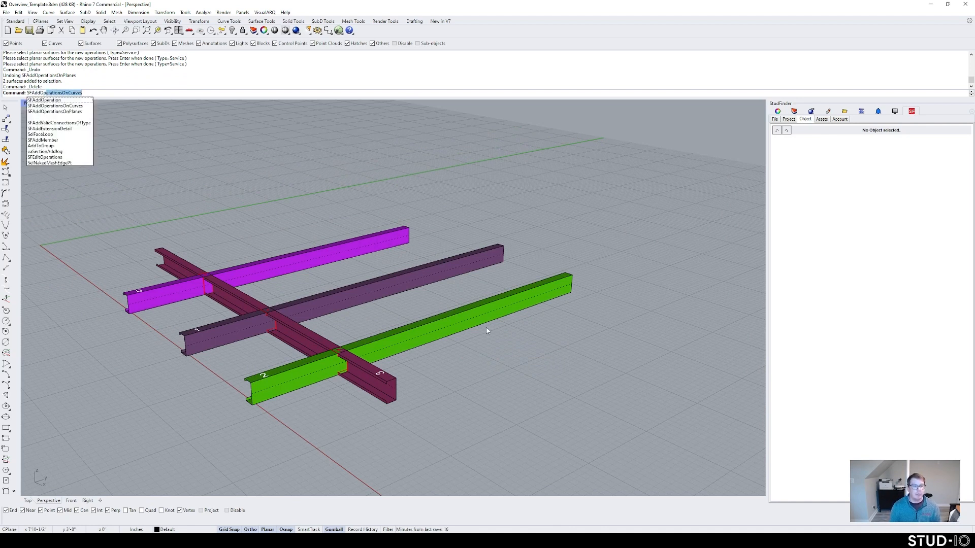
pyautogui.click(44, 100)
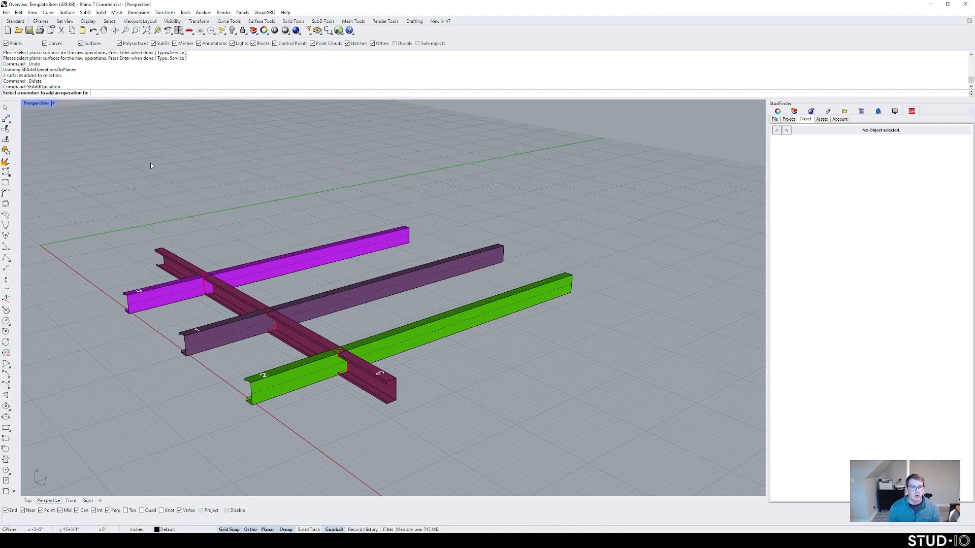
pyautogui.click(268, 249)
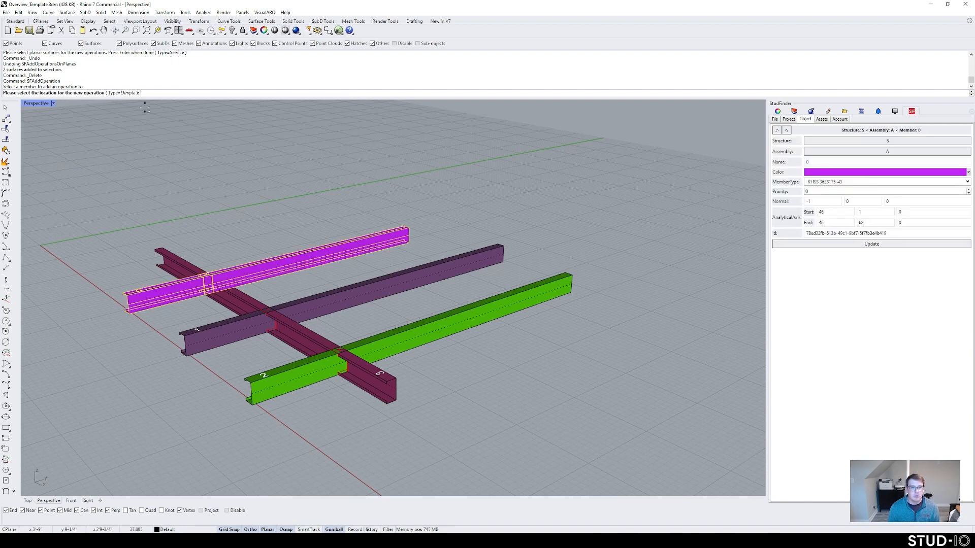
pyautogui.click(122, 93)
pyautogui.click(137, 93)
pyautogui.click(338, 255)
# Step: Zoom in on the Service cutout and select the member's axis curve to check its properties
pyautogui.scroll(3, 337, 256)
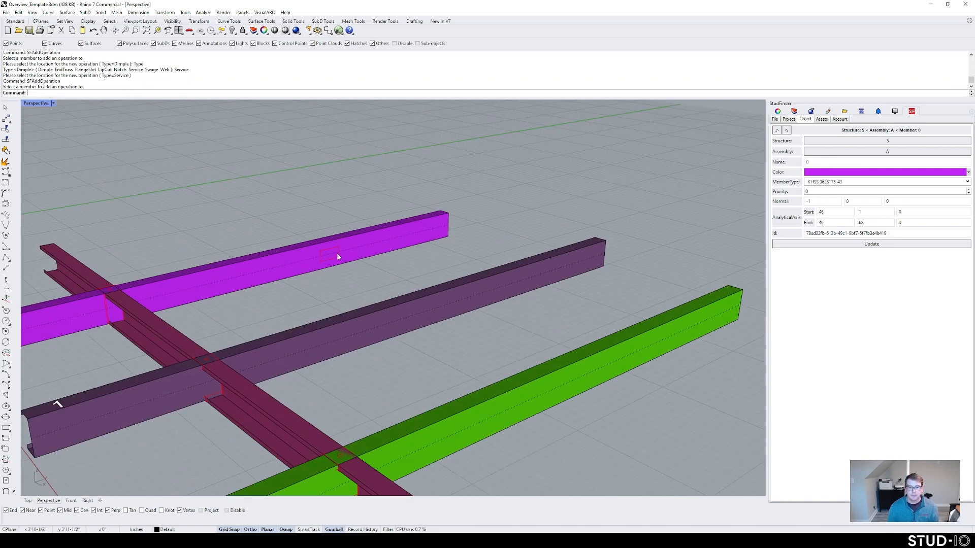
pyautogui.keyDown('shift'); pyautogui.moveTo(337, 253); pyautogui.dragTo(350, 254, button='right'); pyautogui.keyUp('shift')
pyautogui.write('z')
pyautogui.press('Return')
pyautogui.moveTo(356, 274); pyautogui.dragTo(306, 224)
pyautogui.scroll(-12, 404, 259)
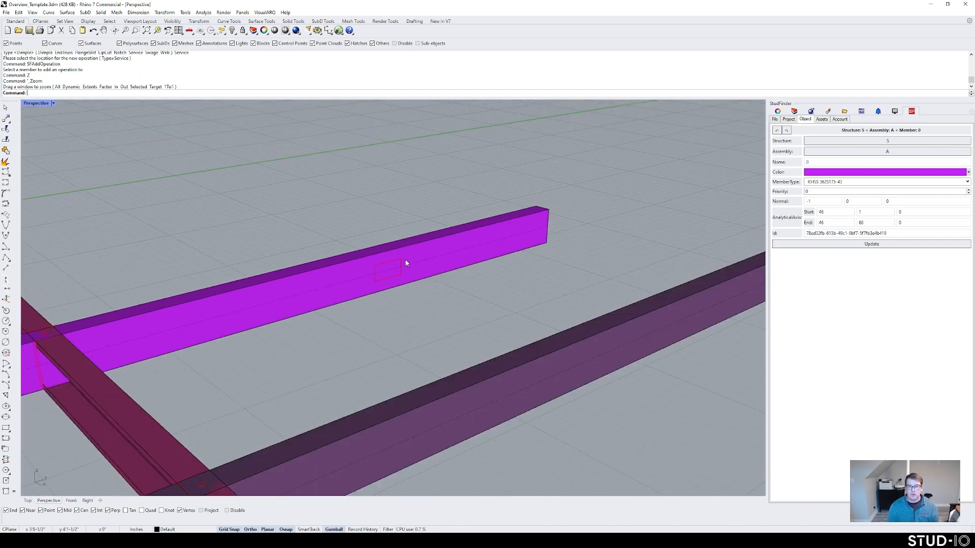
pyautogui.scroll(-2, 404, 261)
pyautogui.click(402, 269)
pyautogui.click(413, 201)
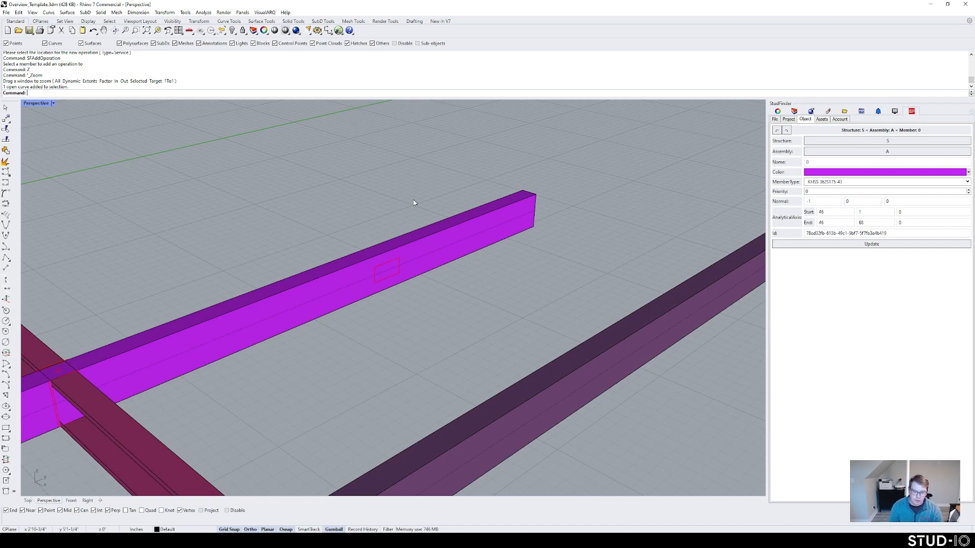
# Step: With SFEditOperations, slide the magenta member's Service operation left along the member
pyautogui.write('SFEditOperations')
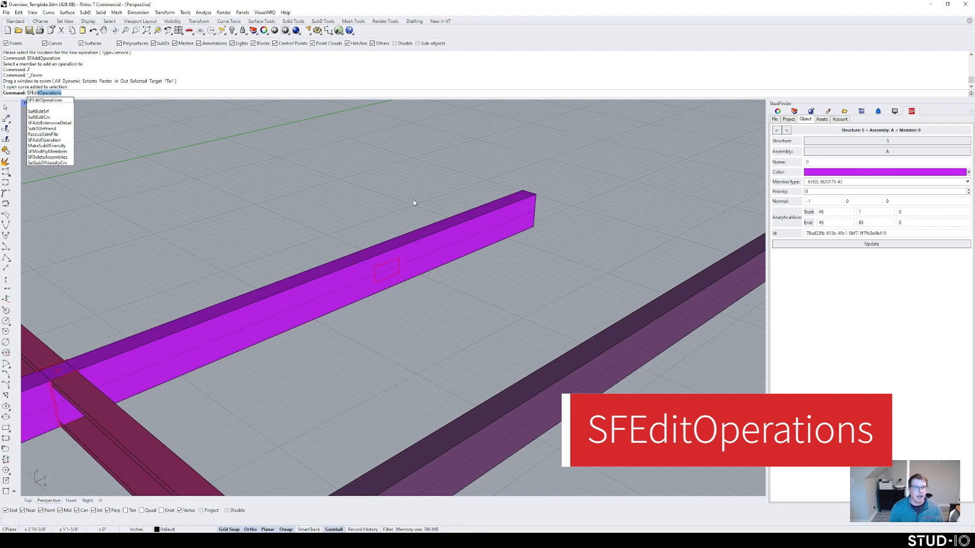
pyautogui.press('Return')
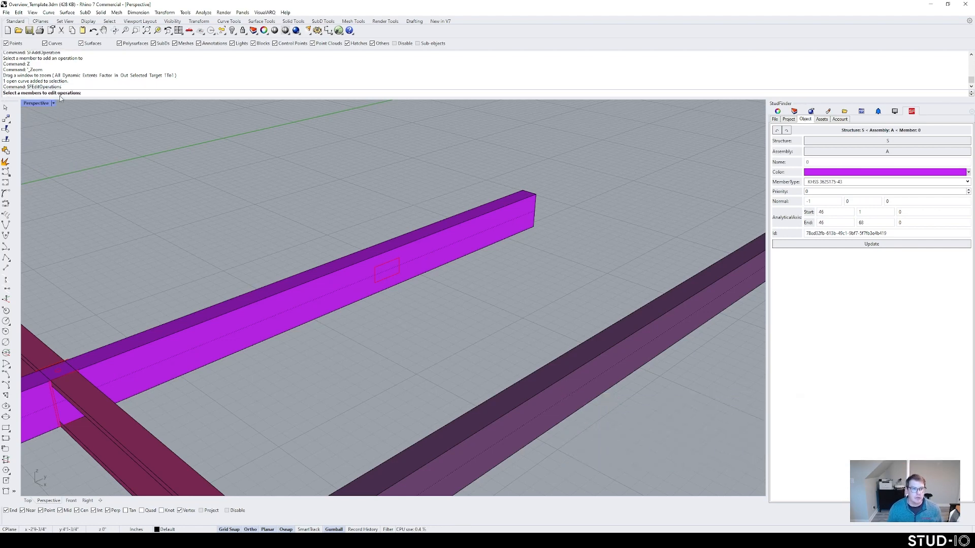
pyautogui.click(276, 316)
pyautogui.press('Return')
pyautogui.scroll(5, 432, 318)
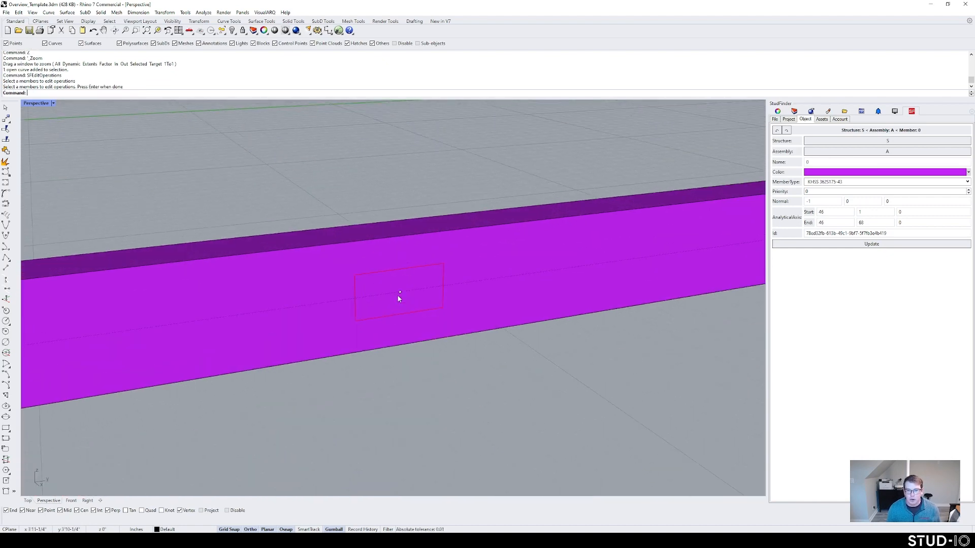
pyautogui.click(400, 293)
pyautogui.scroll(-5, 412, 307)
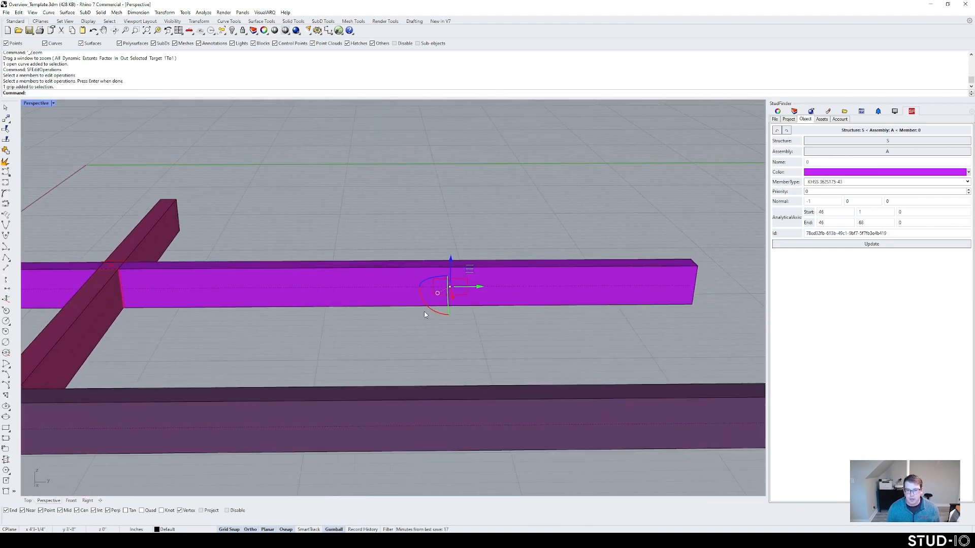
pyautogui.moveTo(474, 286); pyautogui.dragTo(348, 286)
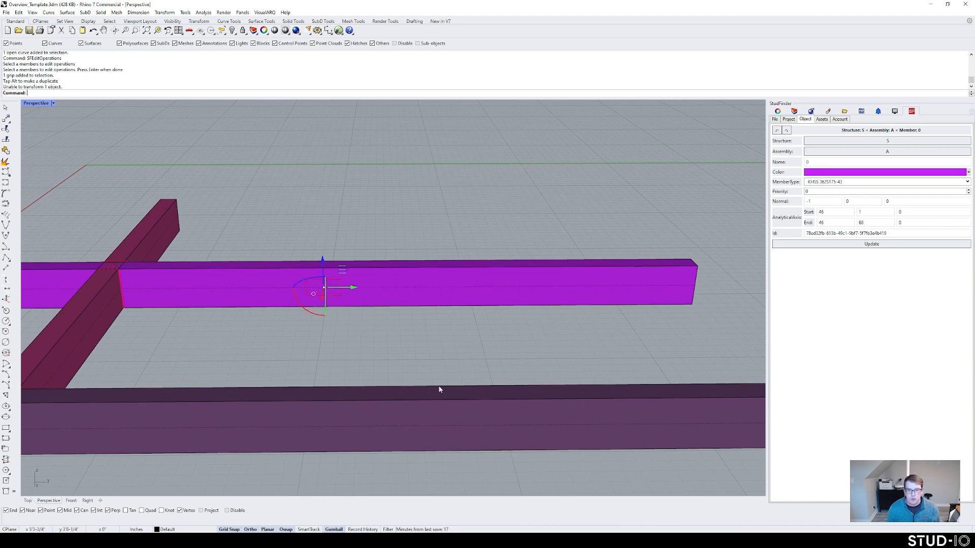
pyautogui.click(367, 346)
# Step: Orbit the view to a new angle and select the magenta member
pyautogui.moveTo(366, 347); pyautogui.dragTo(323, 326, button='right')
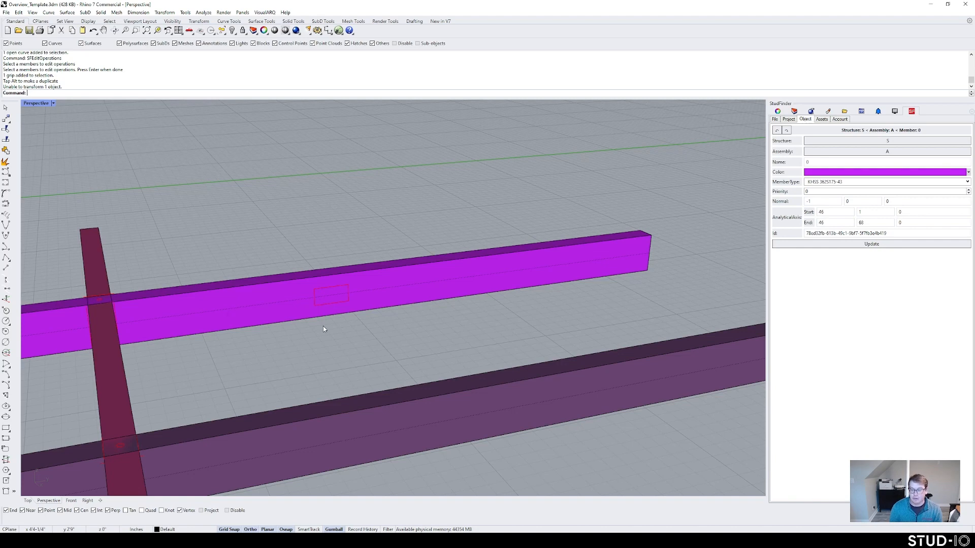
pyautogui.scroll(-5, 323, 328)
pyautogui.click(378, 314)
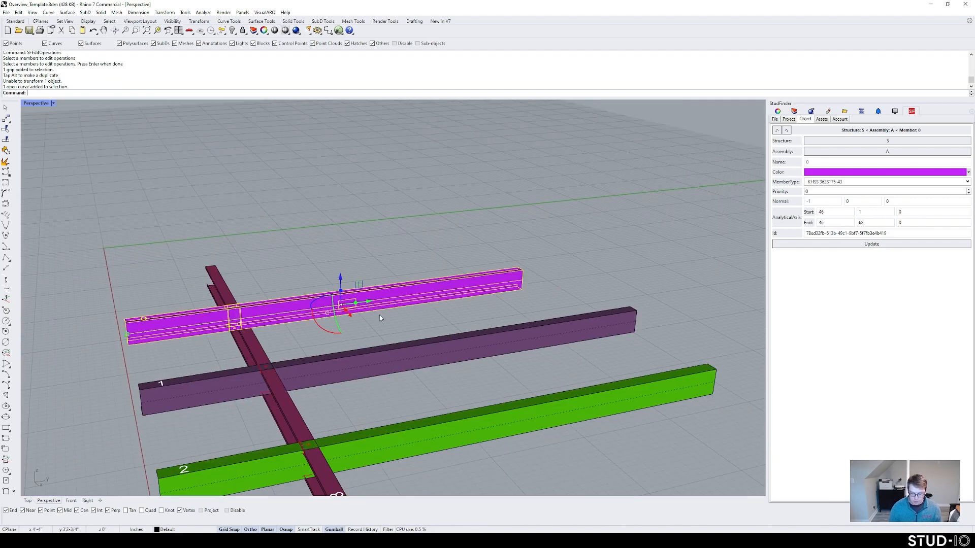
# Step: Delete the magenta member and copy purple member 1 up into the empty spot
pyautogui.press('Delete')
pyautogui.click(394, 387)
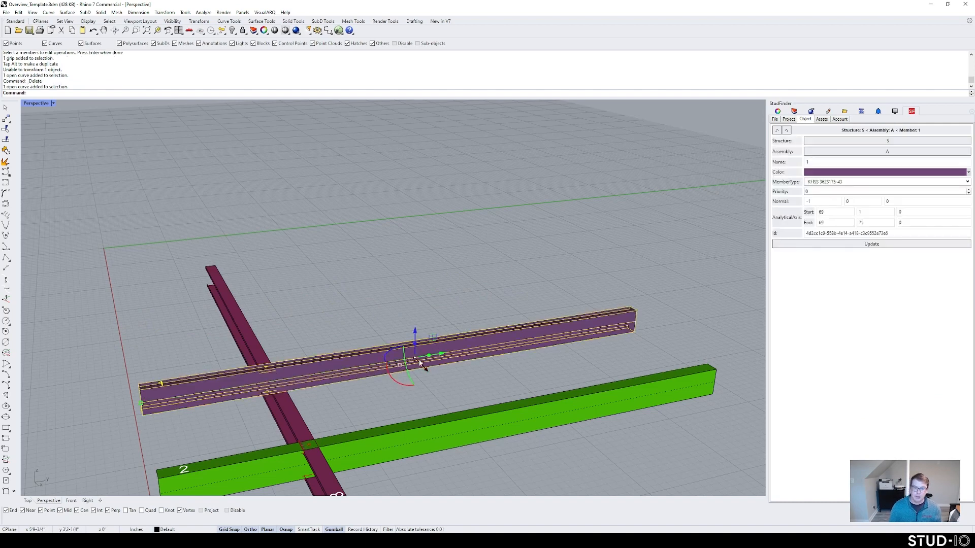
pyautogui.moveTo(422, 367); pyautogui.dragTo(326, 302)
pyautogui.click(378, 331)
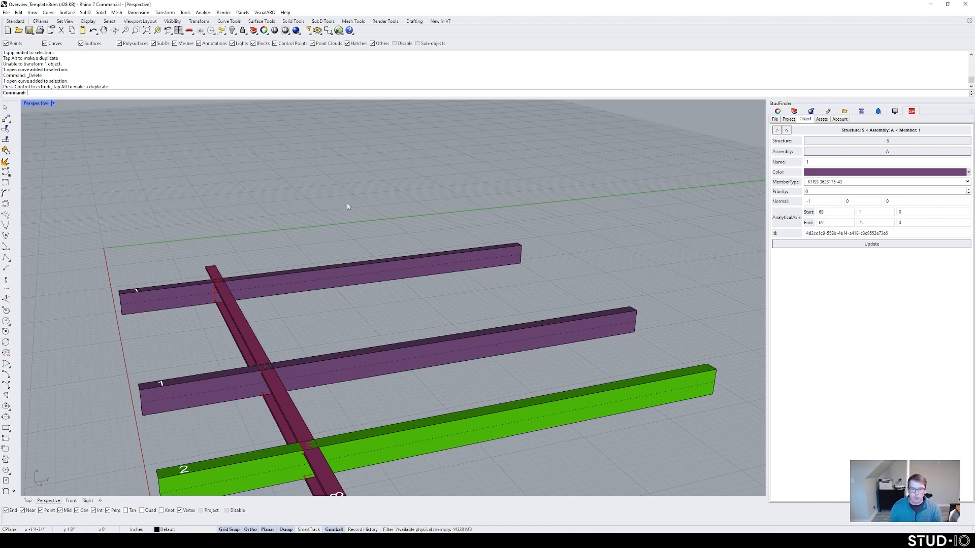
# Step: Crossing-window select all four members and delete them
pyautogui.scroll(-5, 338, 331)
pyautogui.scroll(3, 382, 350)
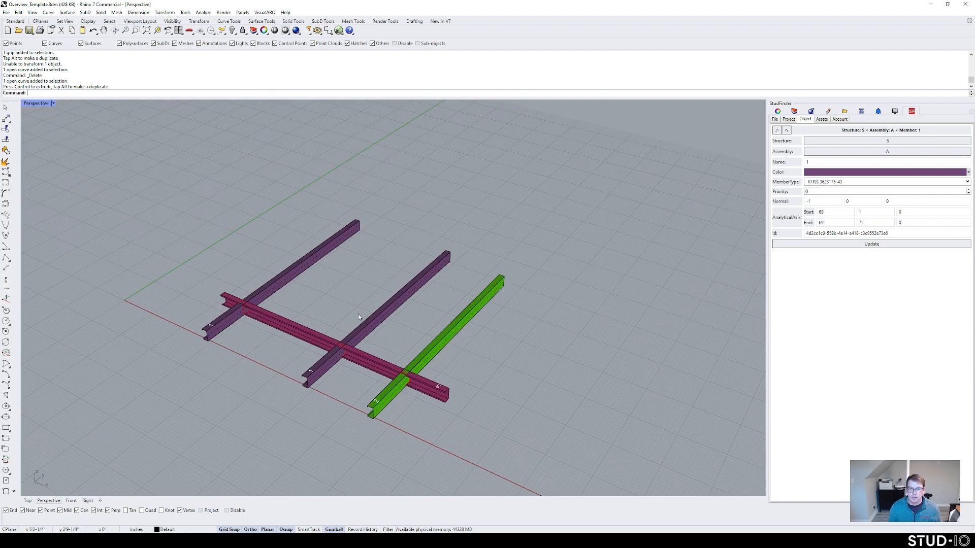
pyautogui.moveTo(335, 398); pyautogui.dragTo(383, 373, button='right')
pyautogui.moveTo(489, 421); pyautogui.dragTo(224, 290)
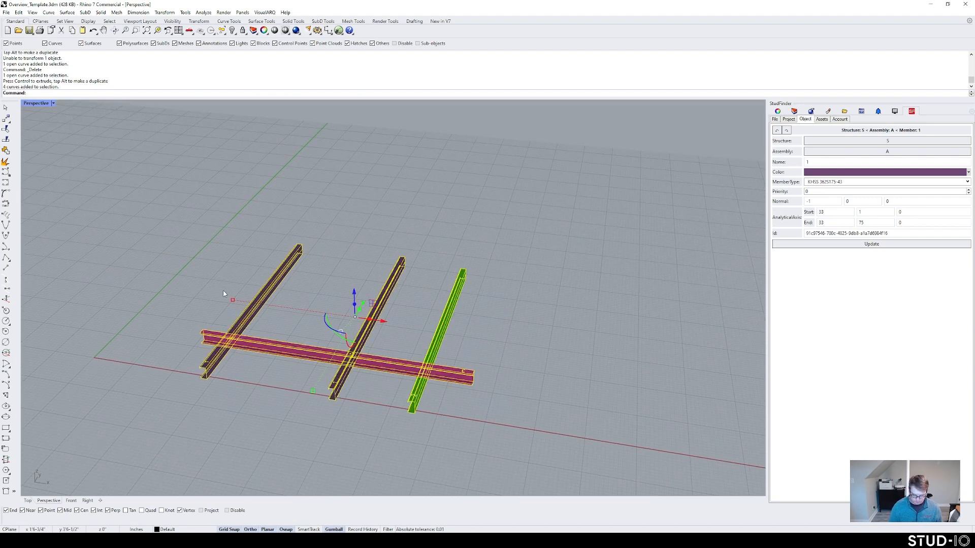
pyautogui.press('Delete')
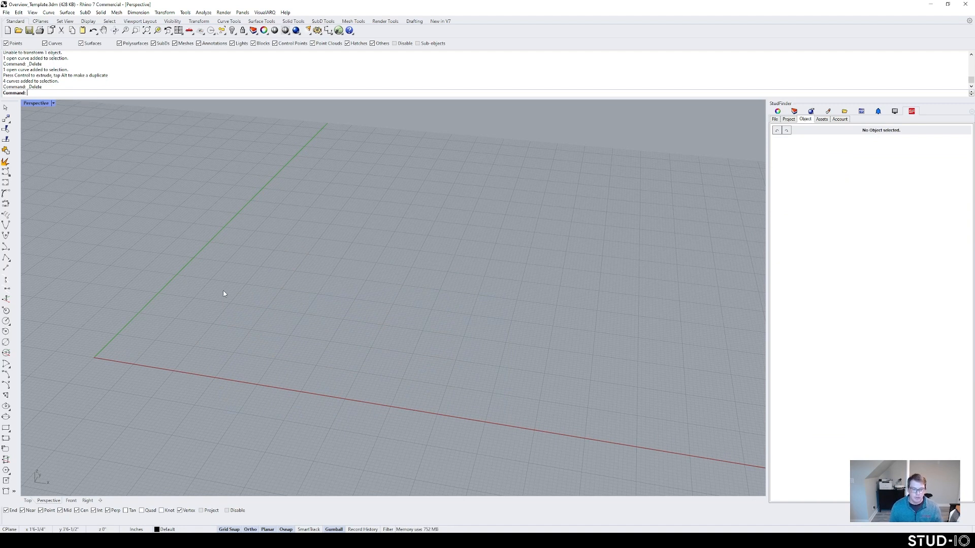
# Step: Draw a large rectangle from near the origin, then tilt the view to look from above
pyautogui.write('Rec')
pyautogui.press('Return')
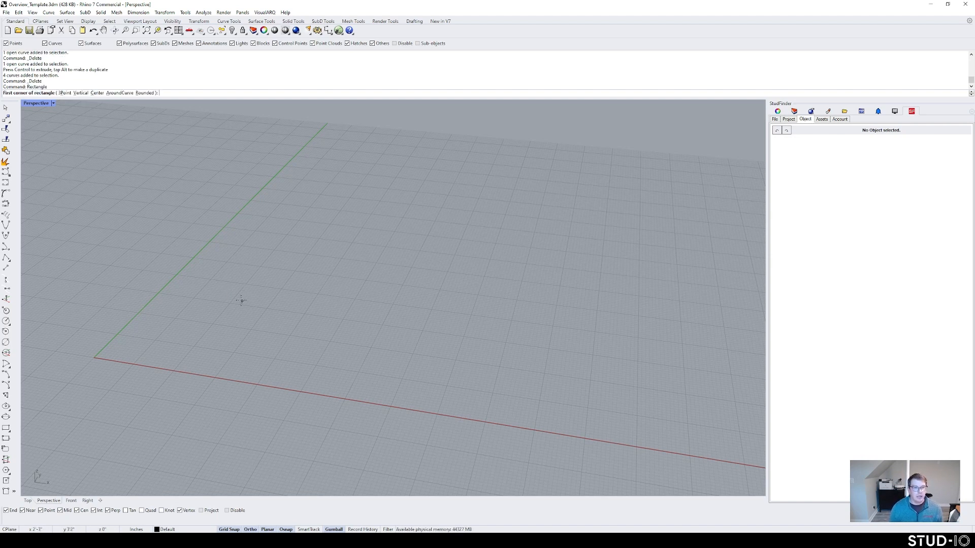
pyautogui.click(107, 355)
pyautogui.click(386, 296)
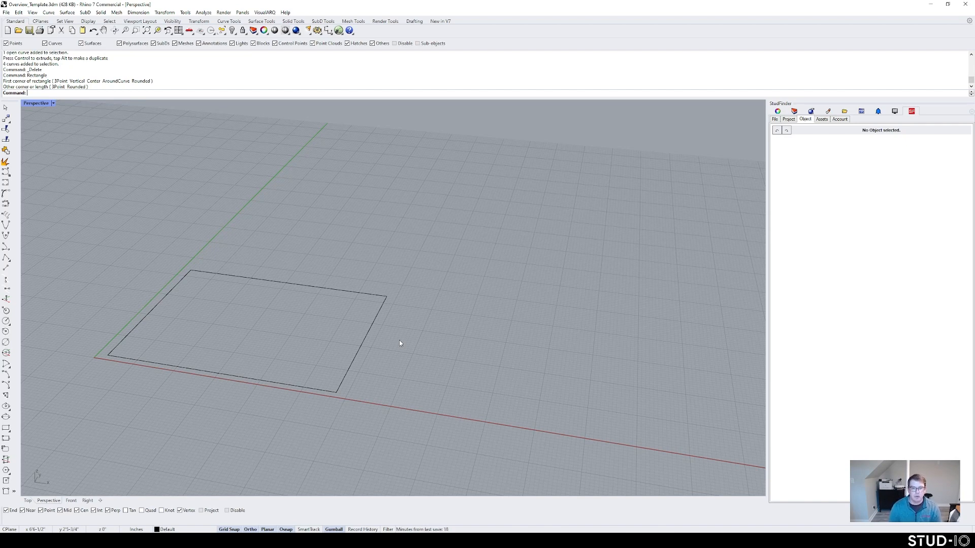
pyautogui.moveTo(399, 343); pyautogui.dragTo(437, 300, button='right')
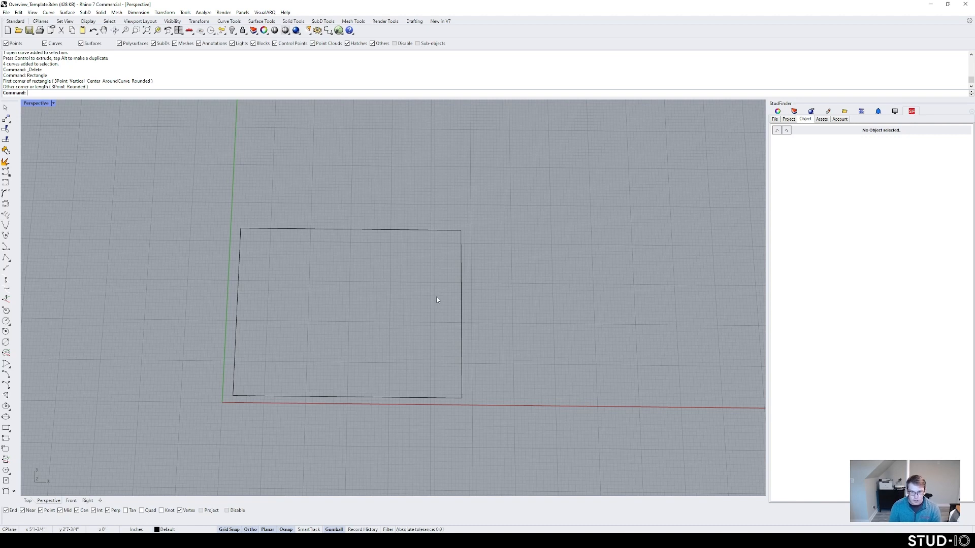
# Step: Draw a smaller second rectangle inside the first one
pyautogui.write('Re')
pyautogui.press('Return')
pyautogui.click(284, 331)
pyautogui.click(353, 273)
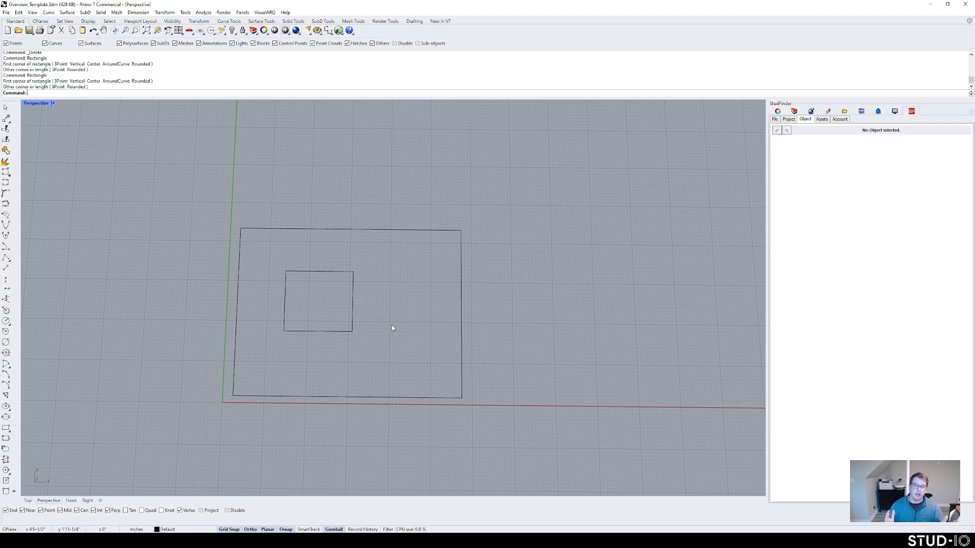
# Step: Launch SFCreateRegion from the command-line autocomplete list
pyautogui.write('SFCreateg')
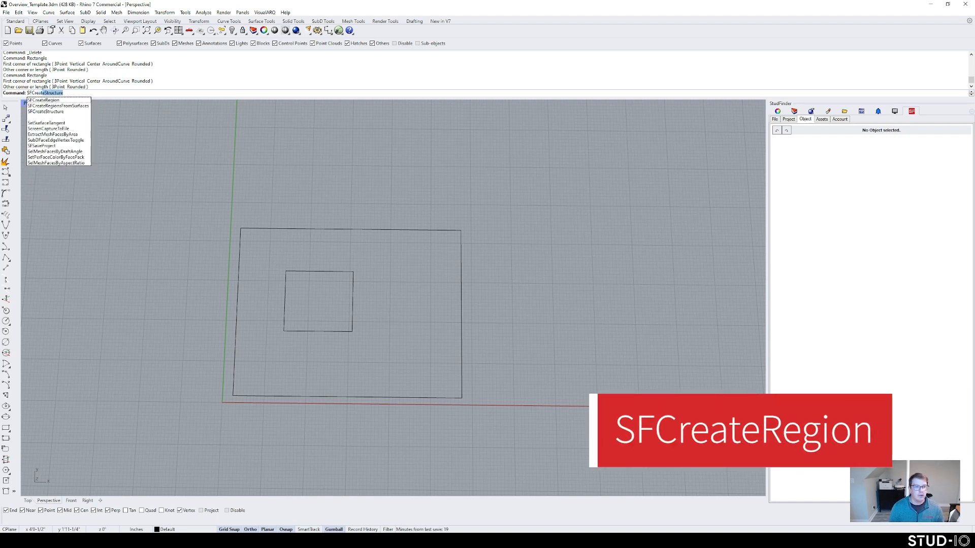
pyautogui.click(35, 100)
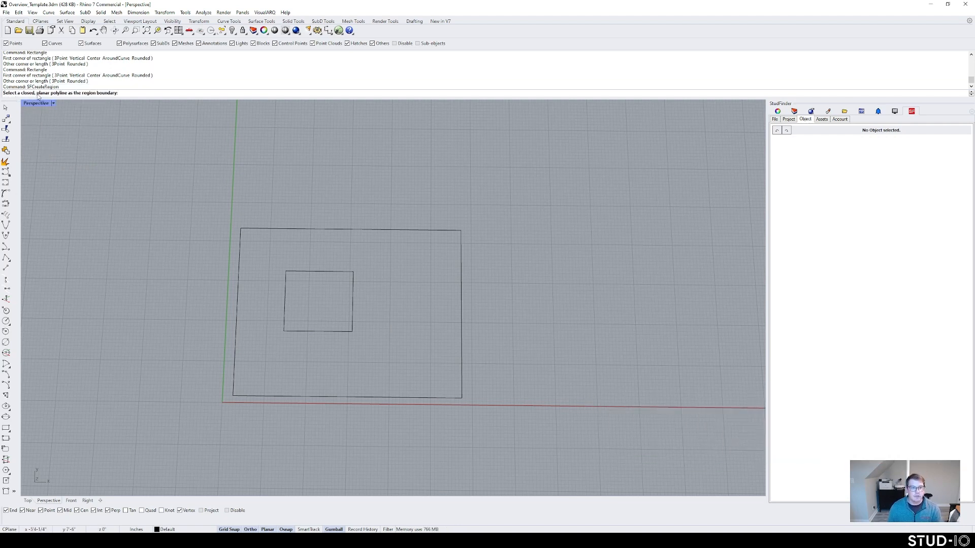
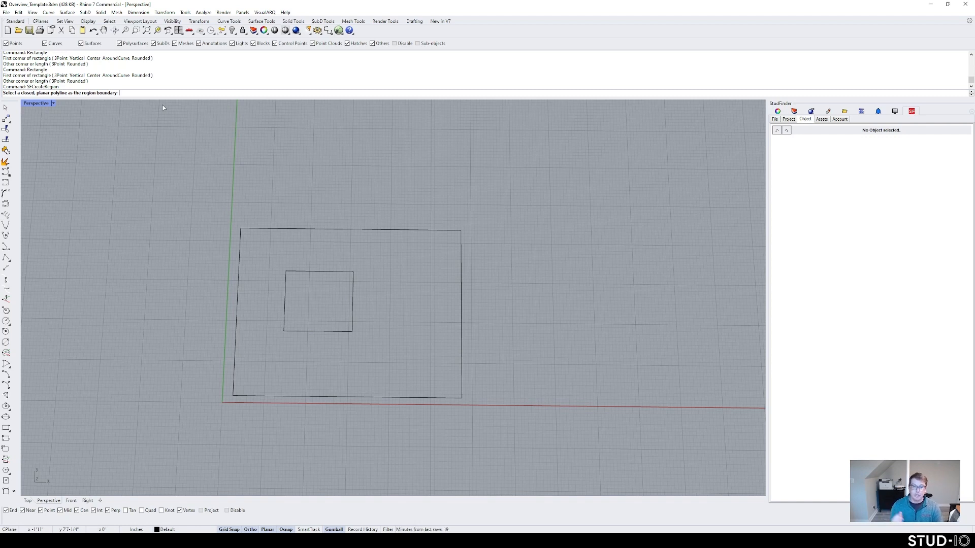
# Step: Make the outer rectangle region 'test', with the small rectangle as opening and recipe Wall_362_16_oc
pyautogui.click(296, 231)
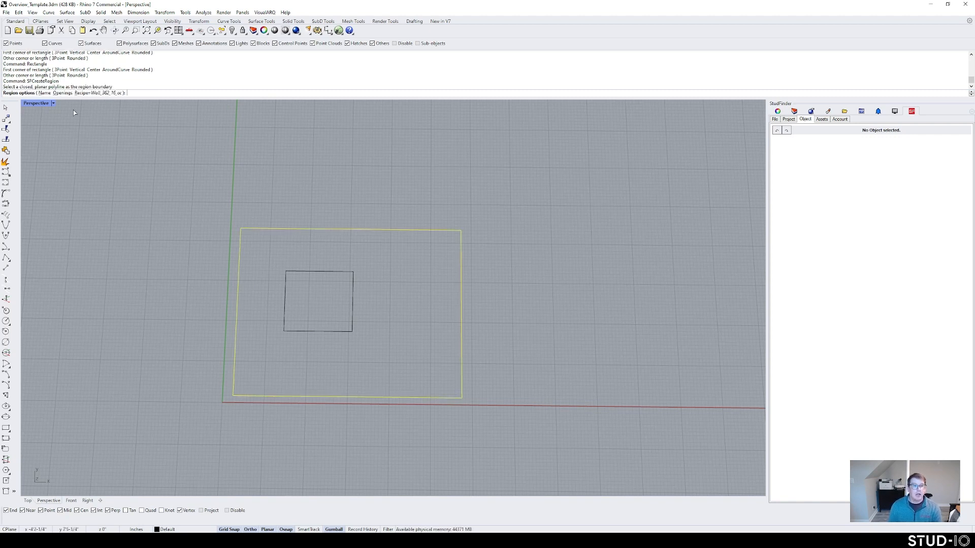
pyautogui.click(44, 93)
pyautogui.write('te')
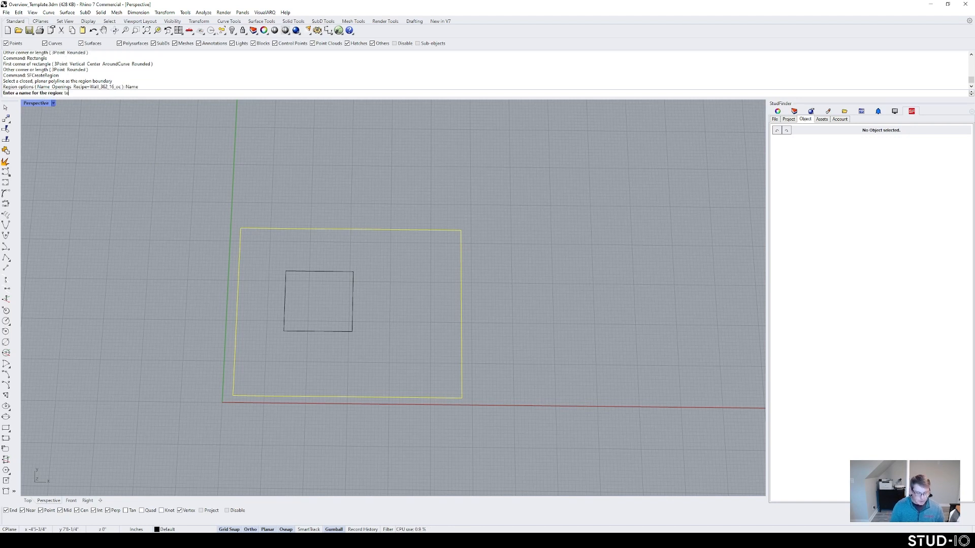
pyautogui.write('st')
pyautogui.press('Return')
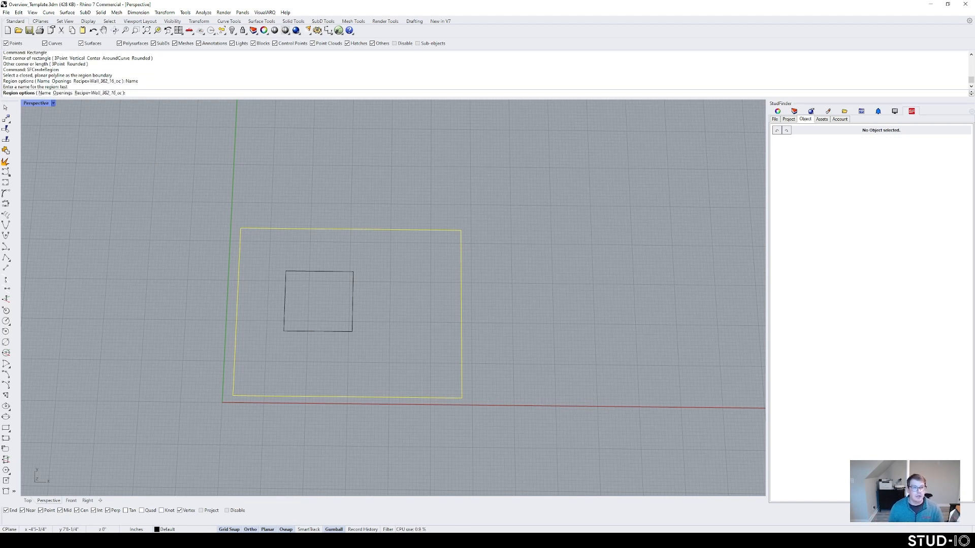
pyautogui.click(61, 93)
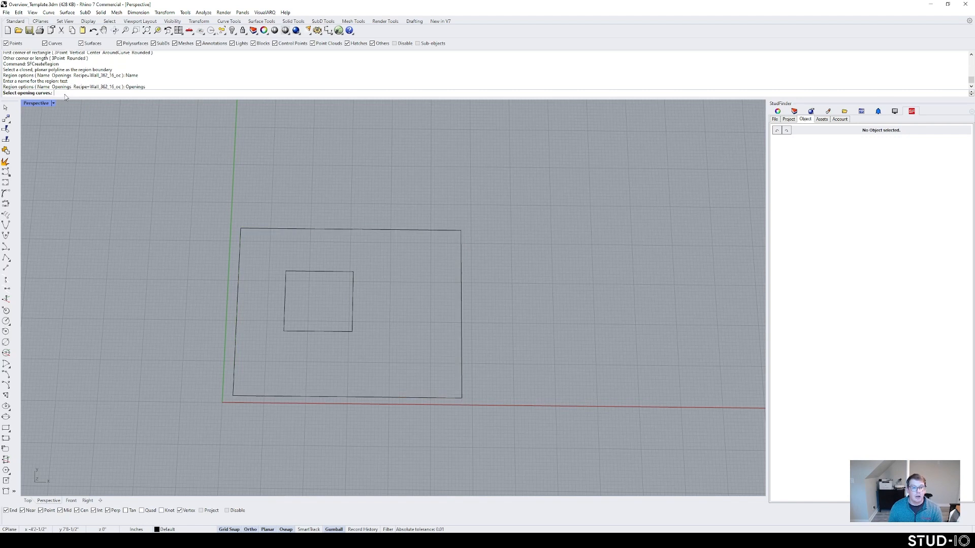
pyautogui.click(353, 274)
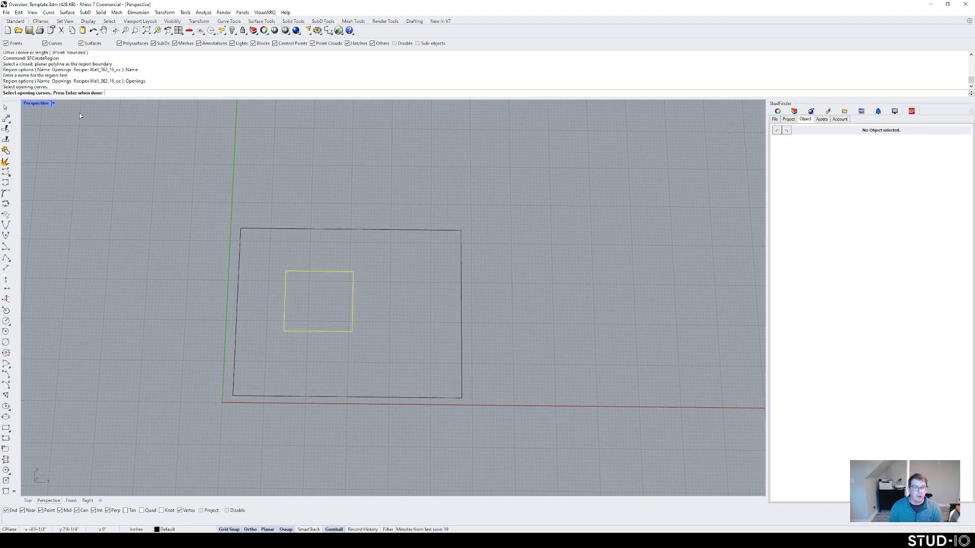
pyautogui.press('Return')
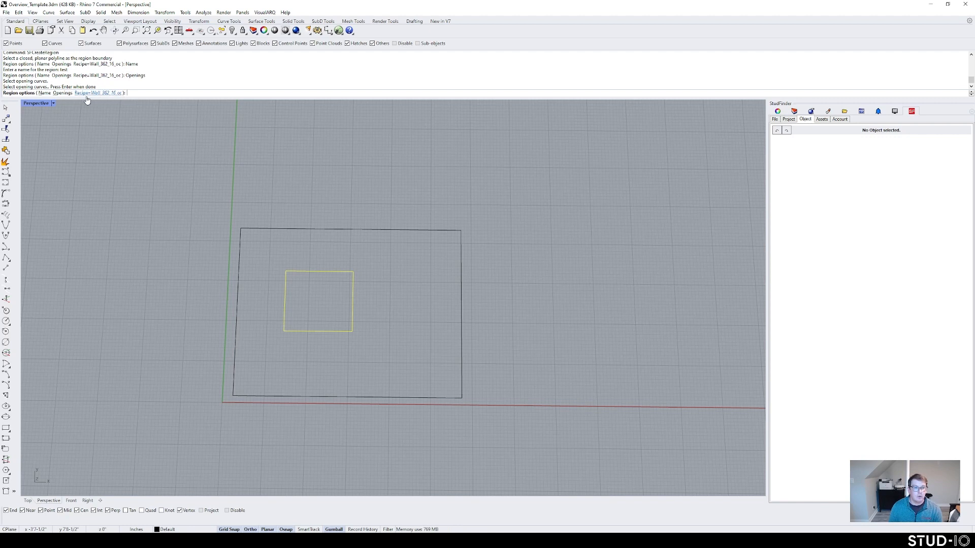
pyautogui.click(87, 95)
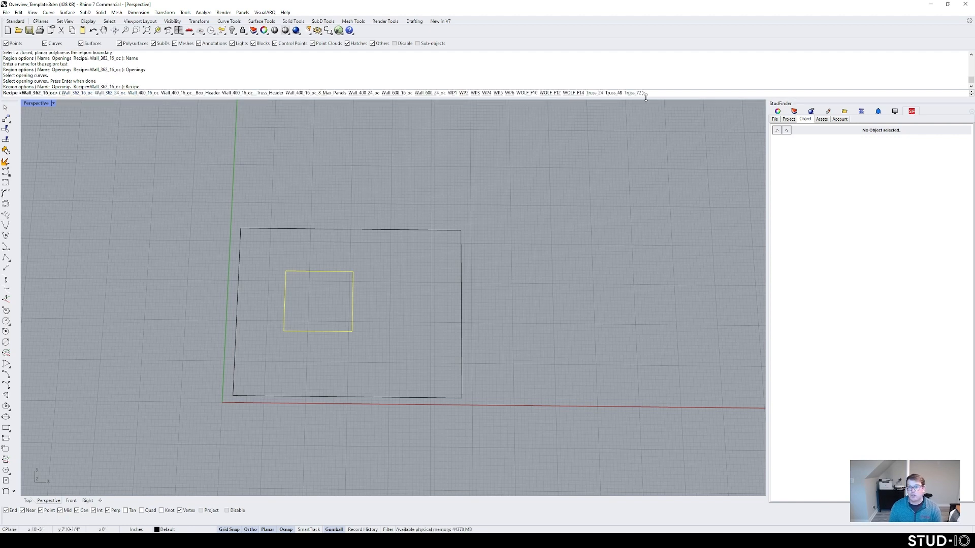
pyautogui.click(78, 93)
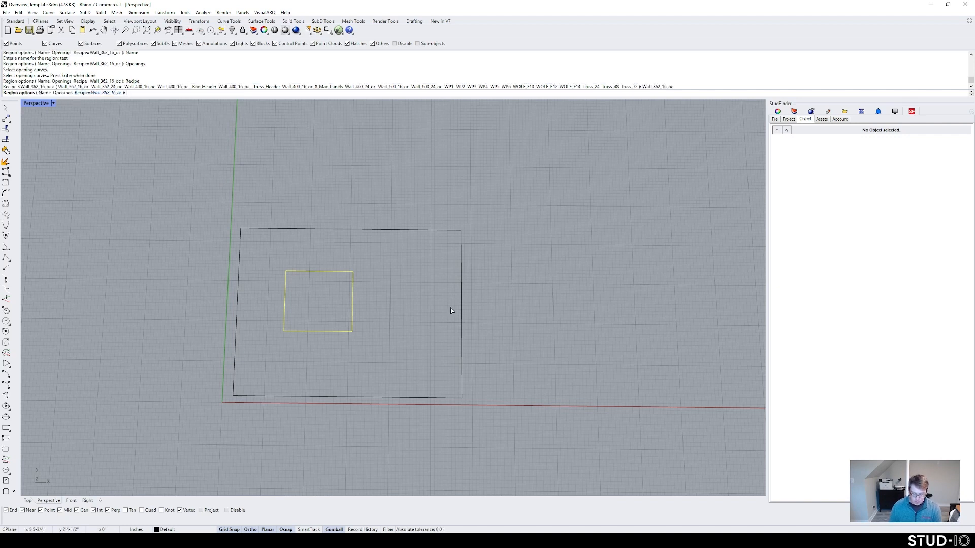
# Step: Generate the framing for region 'test', then orbit around its 15 numbered members, header and sill
pyautogui.press('Return')
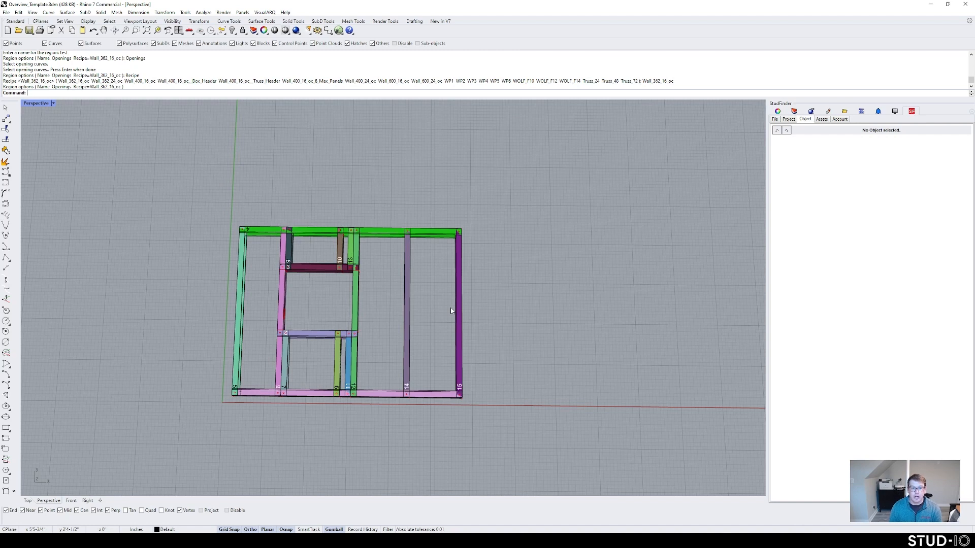
pyautogui.moveTo(266, 322); pyautogui.dragTo(293, 285, button='right')
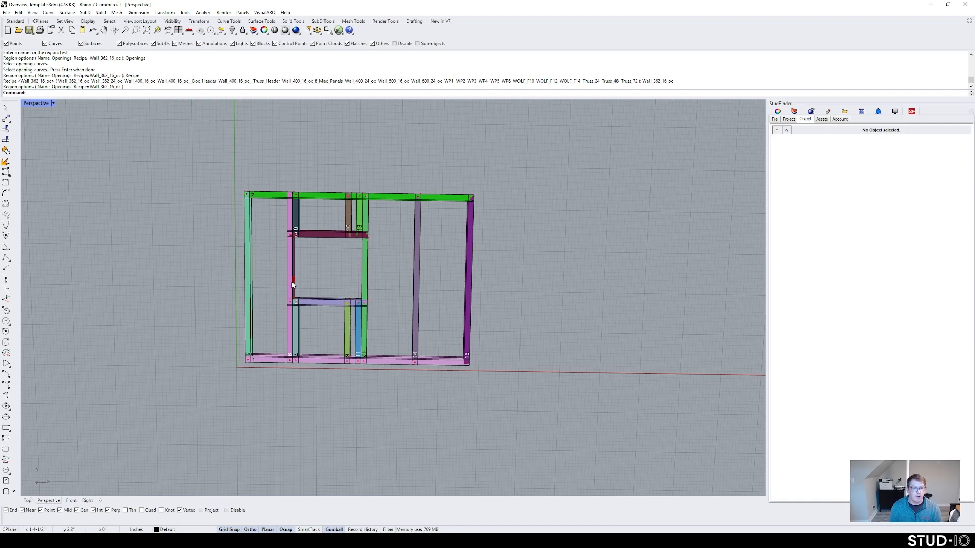
pyautogui.scroll(4, 284, 256)
pyautogui.moveTo(285, 255); pyautogui.dragTo(282, 206, button='right')
pyautogui.scroll(10, 327, 270)
pyautogui.scroll(-7, 330, 279)
pyautogui.moveTo(330, 279)
pyautogui.mouseDown(button='right')
pyautogui.moveTo(324, 252)
pyautogui.moveTo(311, 274)
pyautogui.mouseUp(button='right')
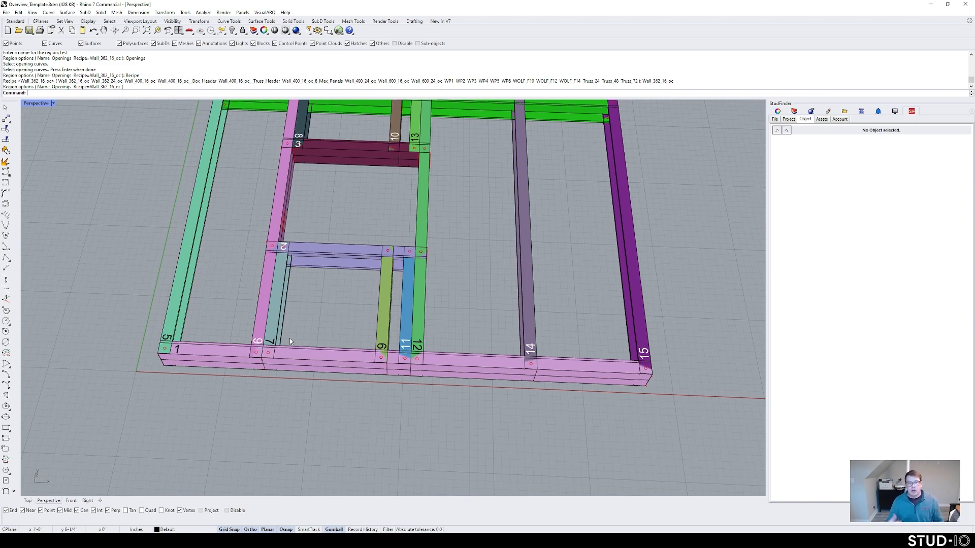
pyautogui.scroll(-5, 290, 338)
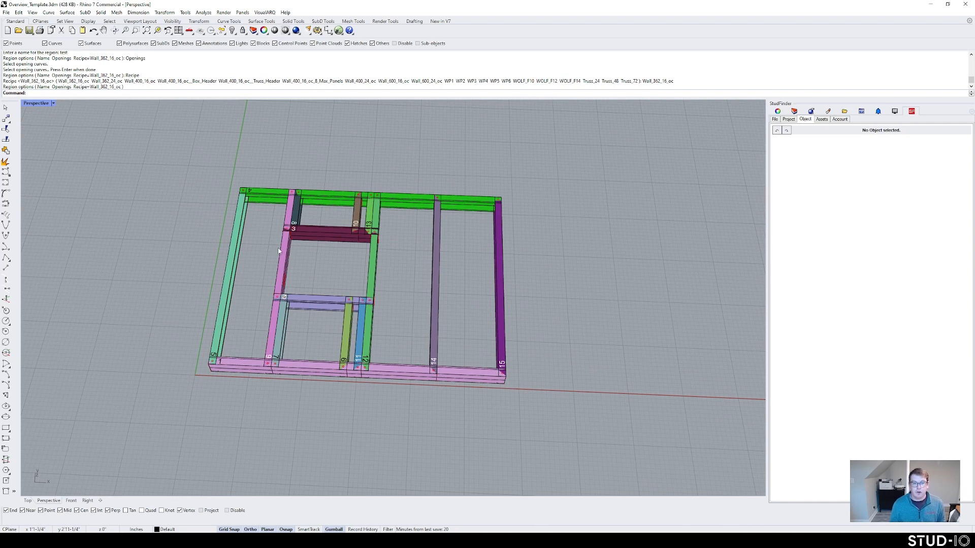
pyautogui.moveTo(290, 274); pyautogui.dragTo(283, 282, button='right')
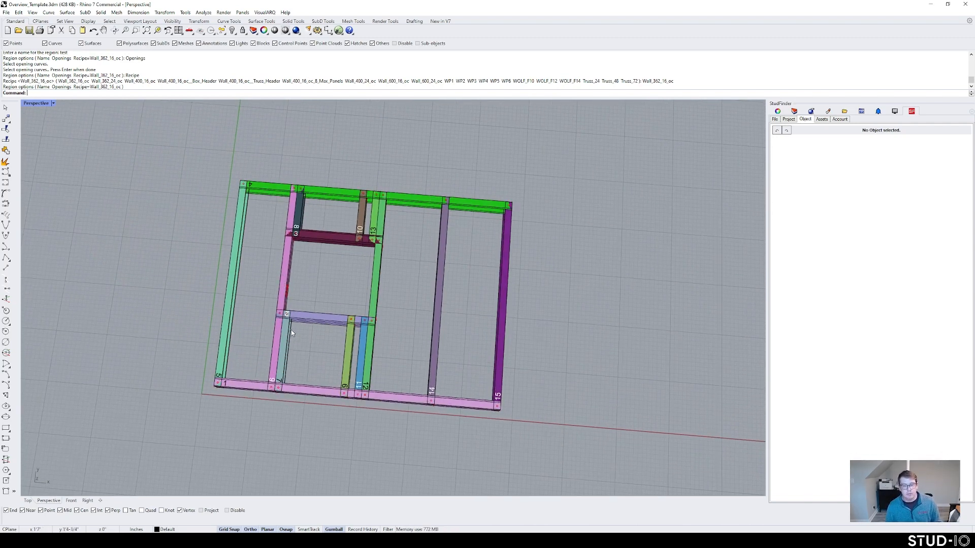
pyautogui.moveTo(291, 330); pyautogui.dragTo(294, 325, button='right')
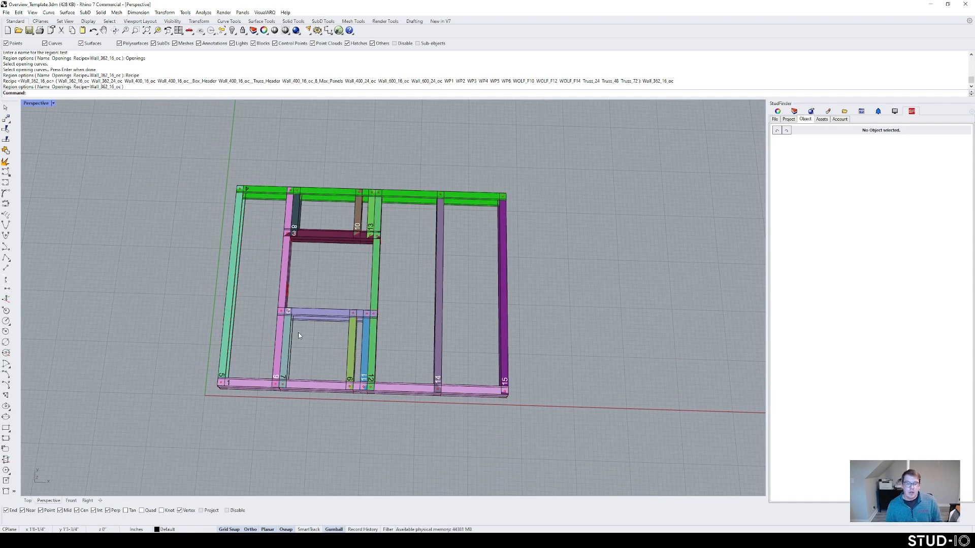
pyautogui.moveTo(354, 352)
pyautogui.mouseDown(button='right')
pyautogui.moveTo(352, 363)
pyautogui.moveTo(355, 339)
pyautogui.moveTo(351, 360)
pyautogui.mouseUp(button='right')
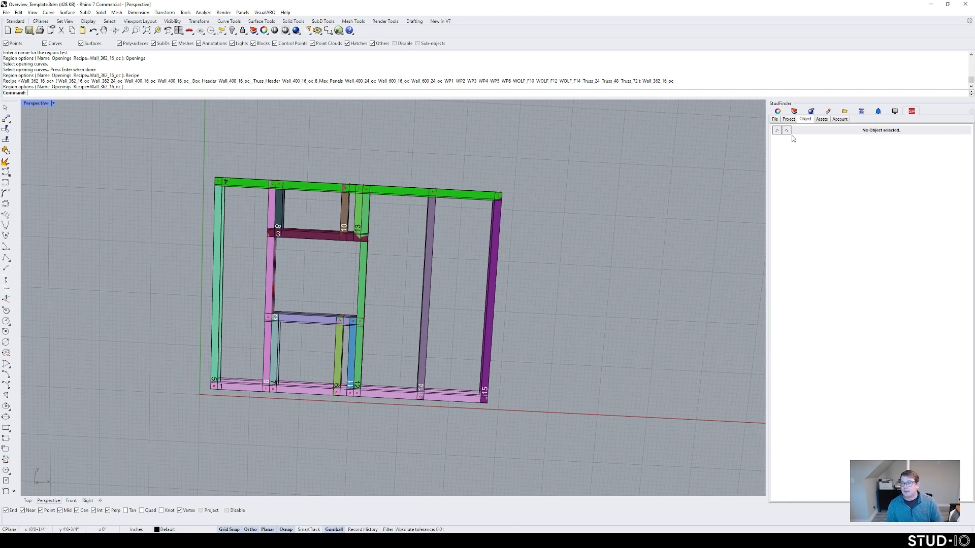
# Step: Show region 'test' properties from the Project tree and expand its Recipe dropdown
pyautogui.click(789, 120)
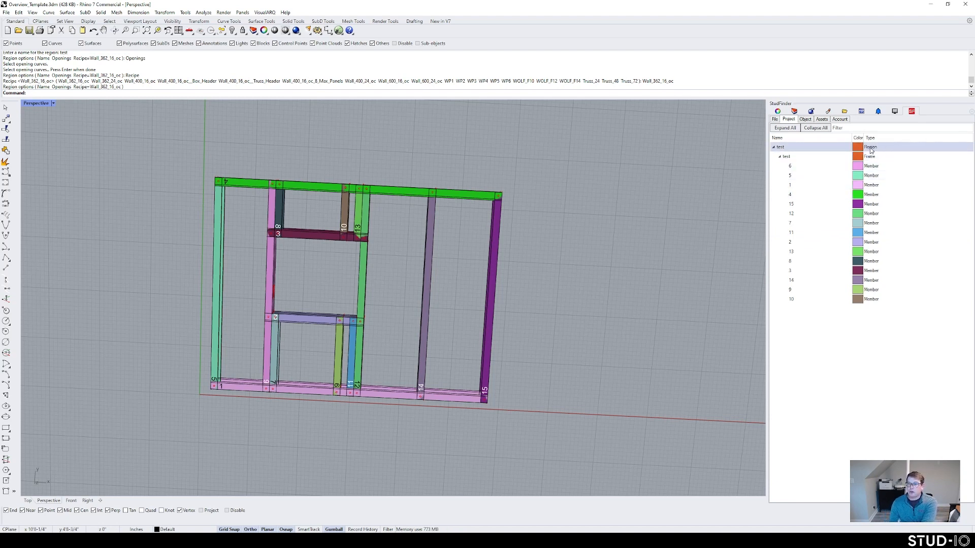
pyautogui.rightClick(797, 147)
pyautogui.click(810, 151)
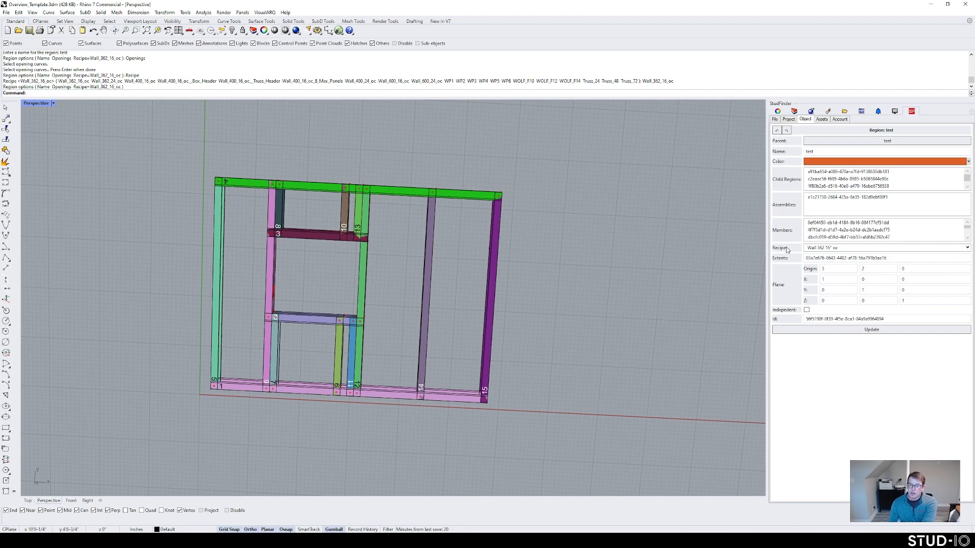
pyautogui.moveTo(364, 258); pyautogui.dragTo(361, 249, button='right')
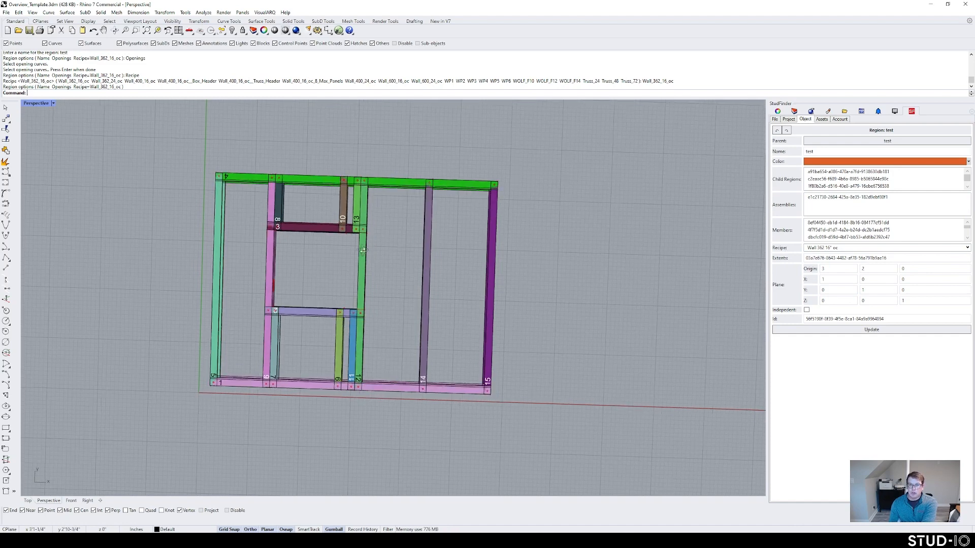
pyautogui.click(832, 248)
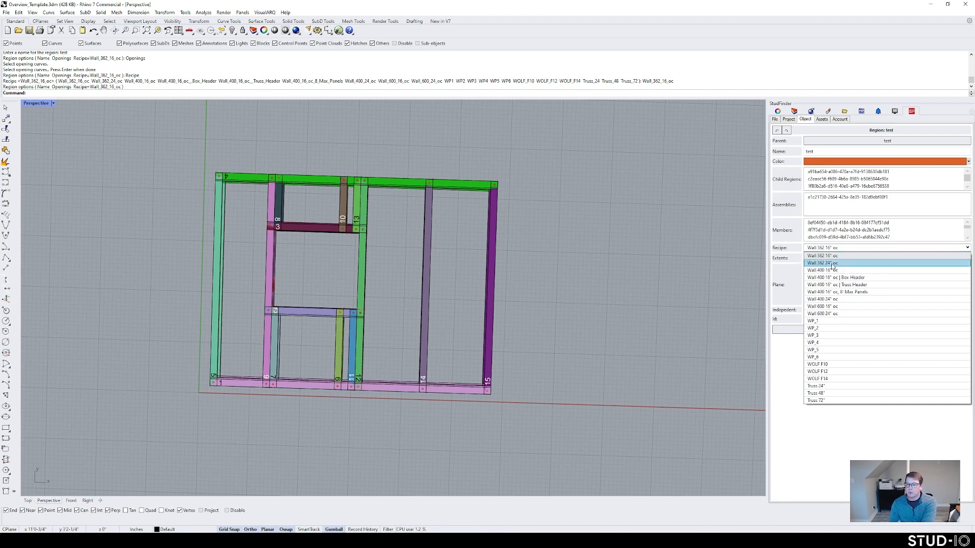
# Step: Switch region 'test' to the Wall 400 24" oc recipe, update, and inspect the 13 regenerated members
pyautogui.click(828, 300)
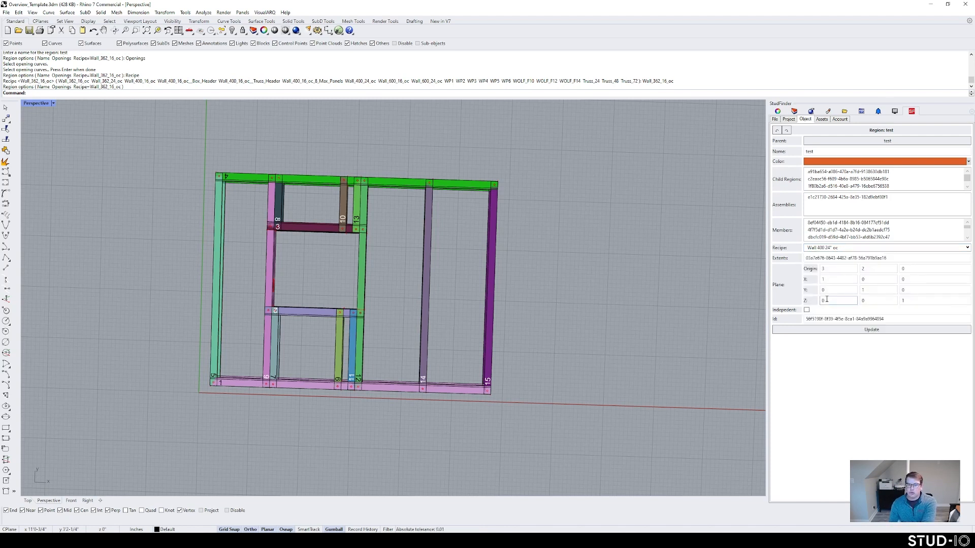
pyautogui.click(858, 329)
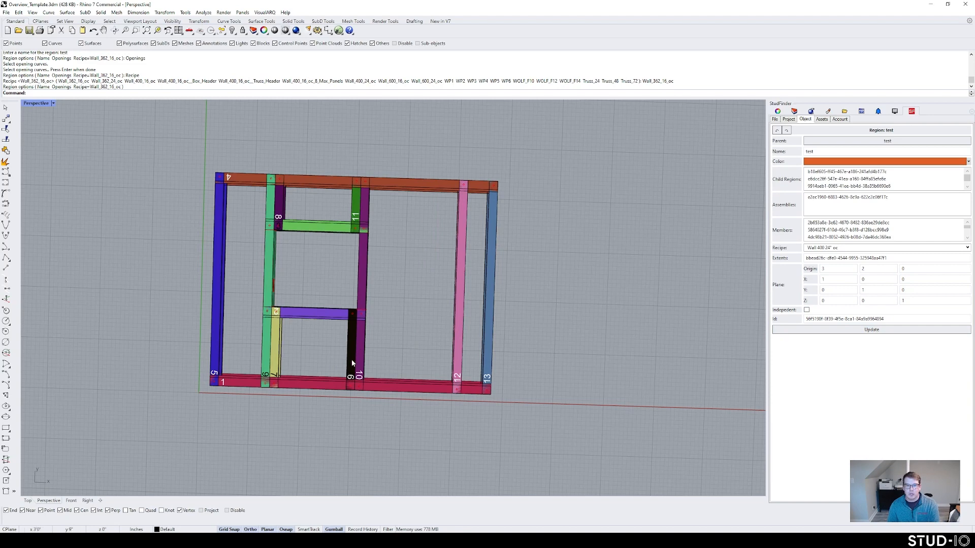
pyautogui.scroll(-4, 358, 347)
pyautogui.moveTo(357, 345); pyautogui.dragTo(335, 301, button='right')
pyautogui.scroll(9, 358, 302)
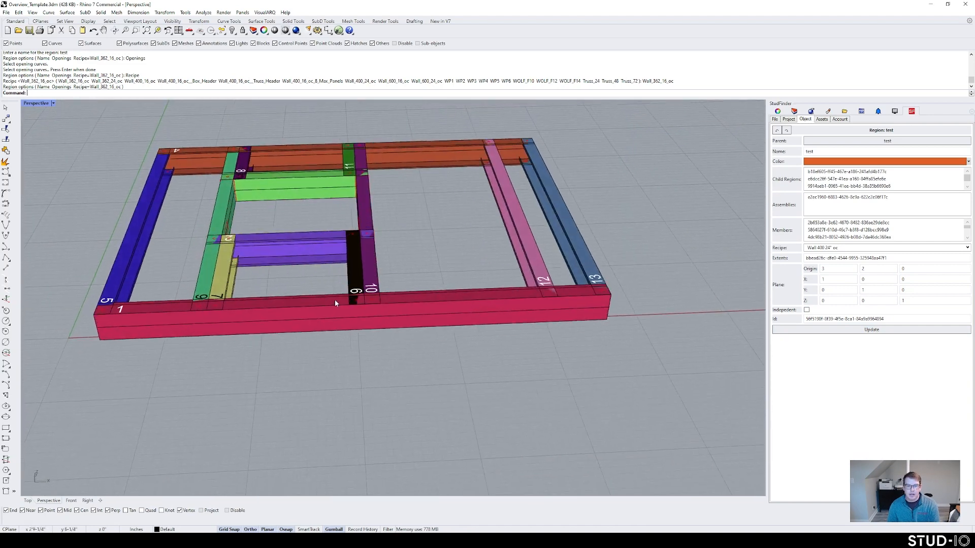
pyautogui.keyDown('shift'); pyautogui.moveTo(352, 266); pyautogui.dragTo(473, 258, button='right'); pyautogui.keyUp('shift')
pyautogui.scroll(-5, 432, 244)
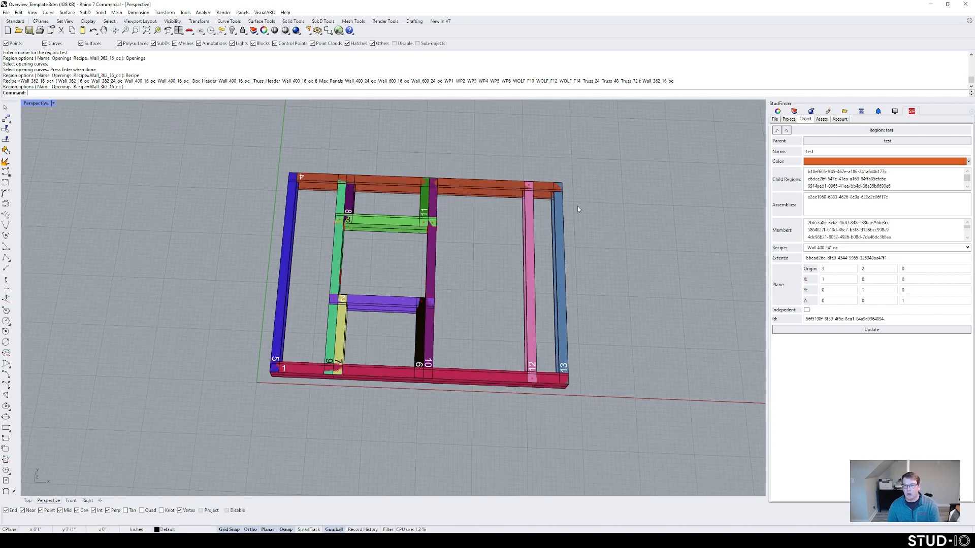
# Step: Try colouring members by Assembly in the account settings and dismiss the resulting error
pyautogui.click(839, 118)
pyautogui.click(869, 165)
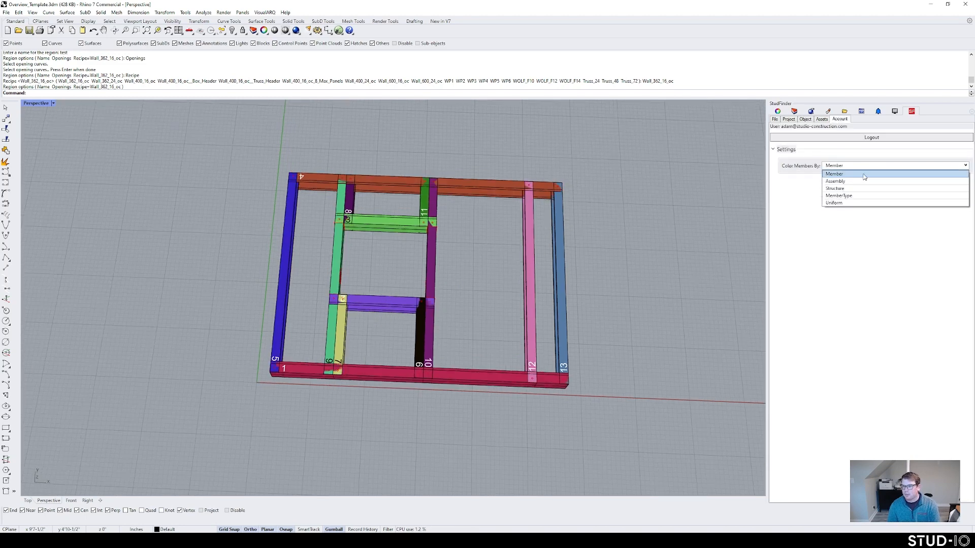
pyautogui.click(849, 187)
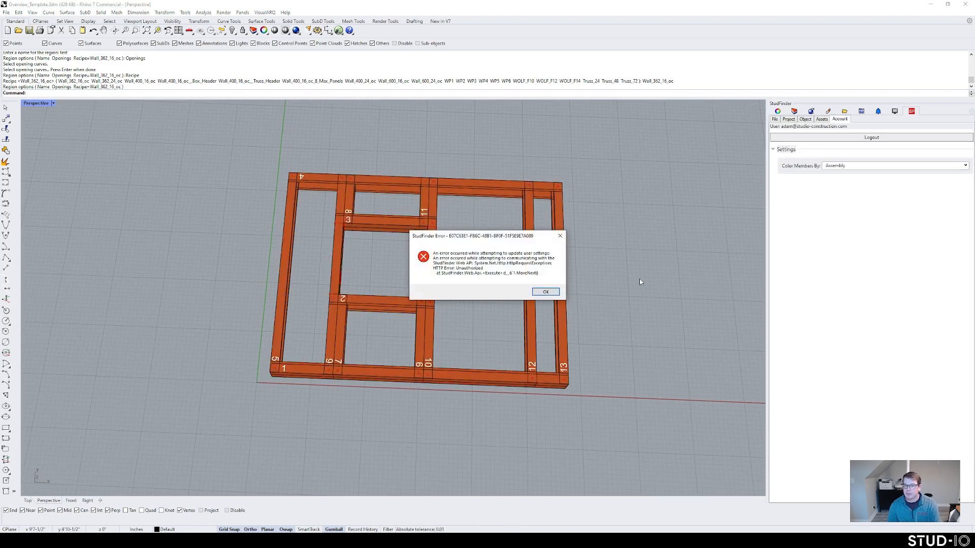
pyautogui.click(547, 292)
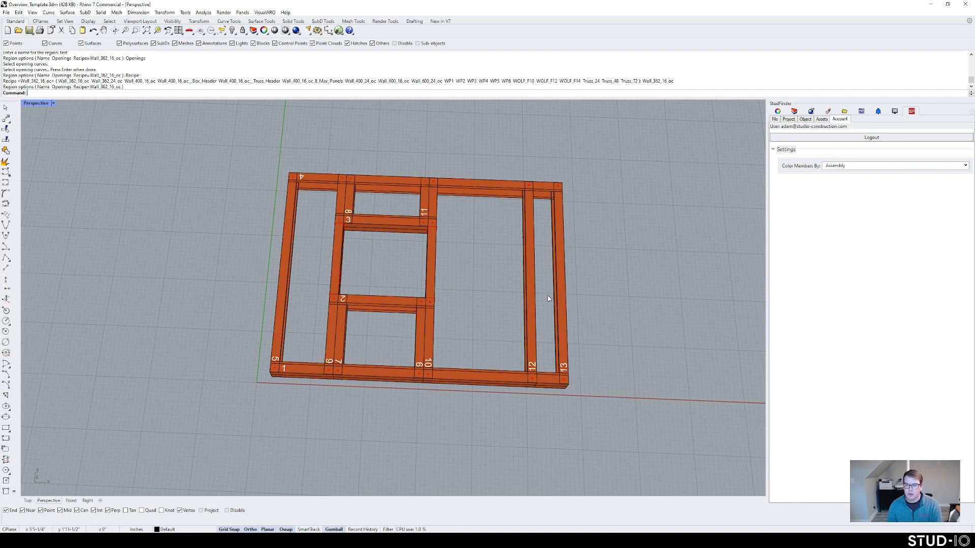
# Step: Log out, then sign back in with the account e-mail and password and confirm success
pyautogui.click(872, 138)
pyautogui.click(871, 156)
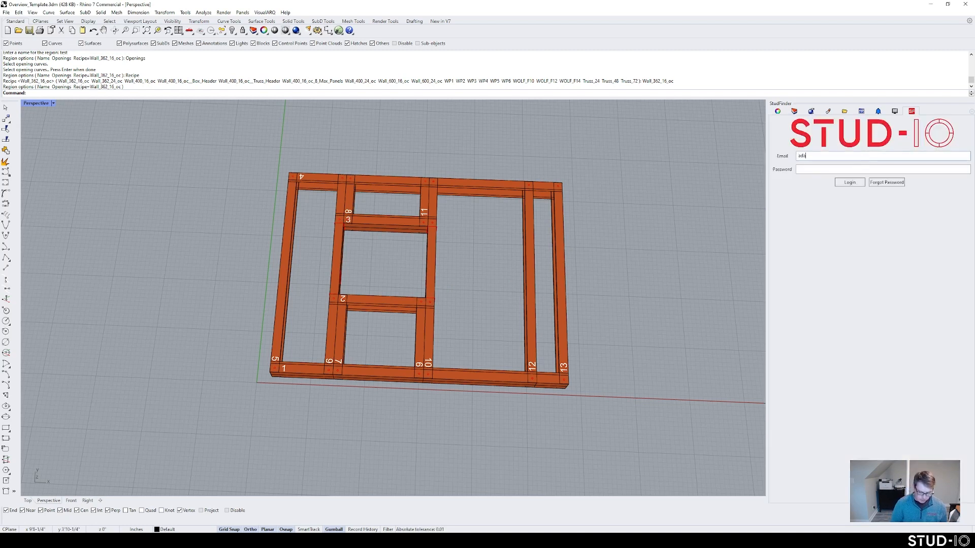
pyautogui.press('Tab')
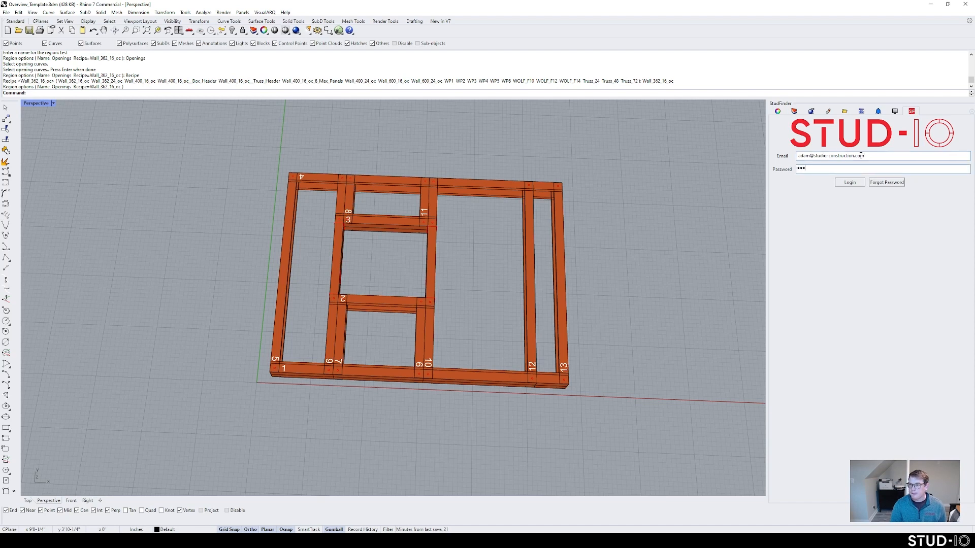
pyautogui.click(852, 182)
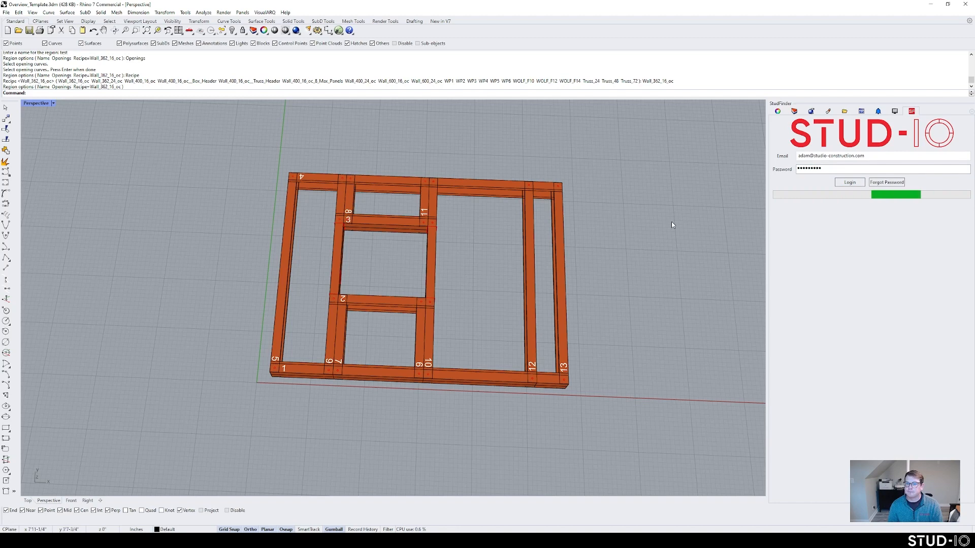
pyautogui.click(500, 286)
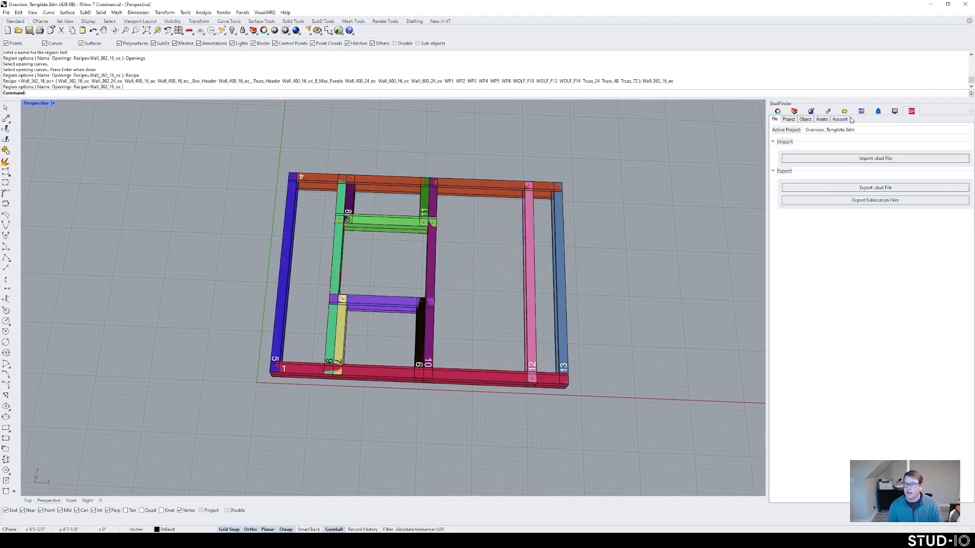
# Step: Colour the members by Assembly and bring up the project's member tree
pyautogui.click(840, 119)
pyautogui.click(863, 166)
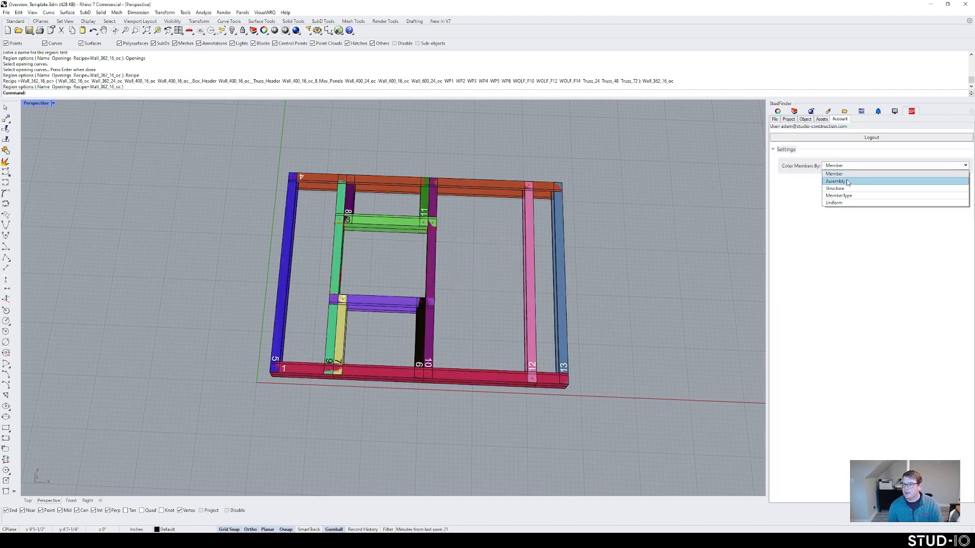
pyautogui.click(838, 202)
pyautogui.click(789, 118)
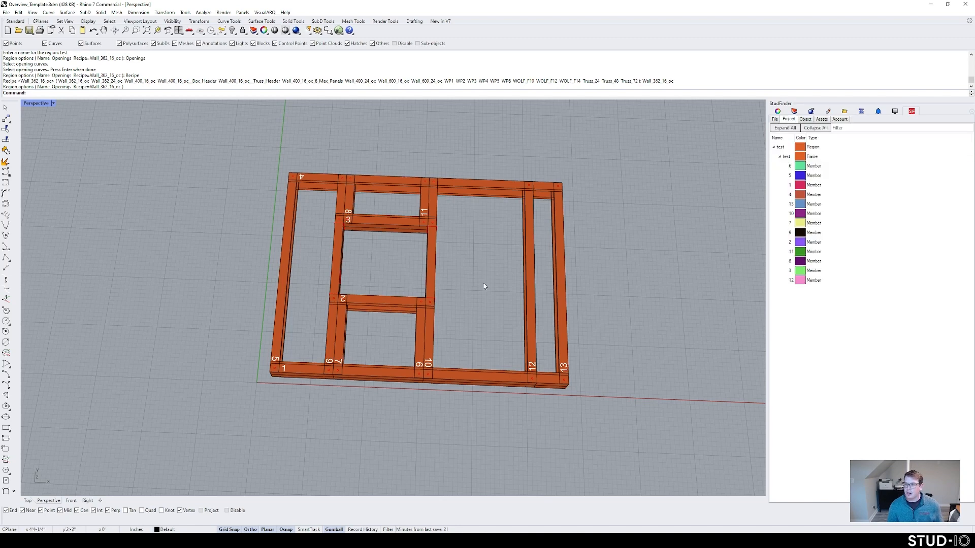
pyautogui.scroll(-3, 495, 282)
pyautogui.scroll(2, 468, 264)
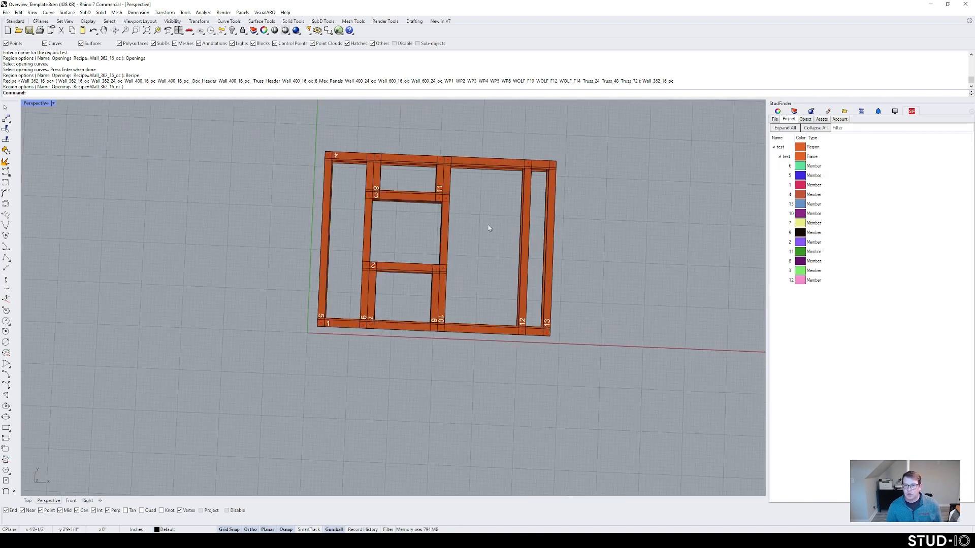
pyautogui.scroll(1, 490, 220)
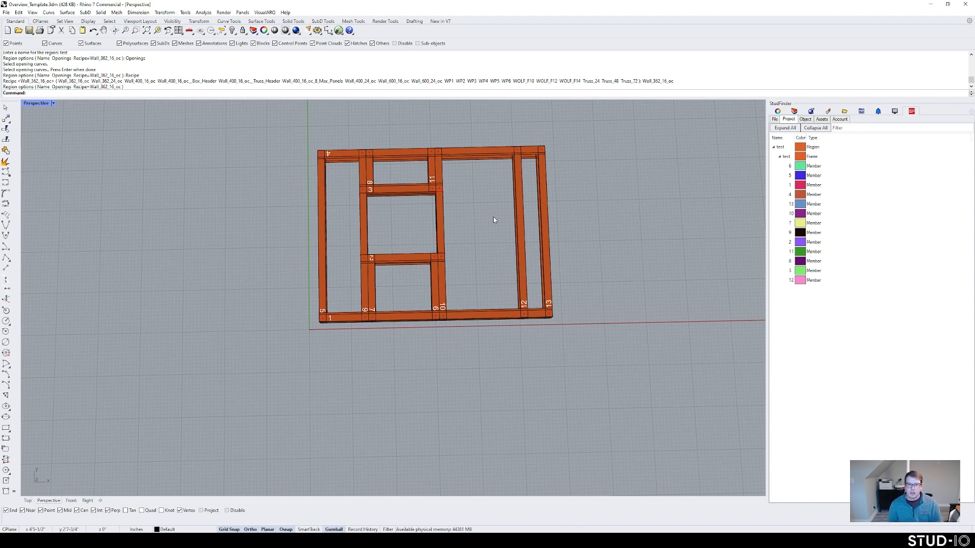
# Step: Slide stud 12 further left along the wall and view the frame from the front
pyautogui.click(518, 209)
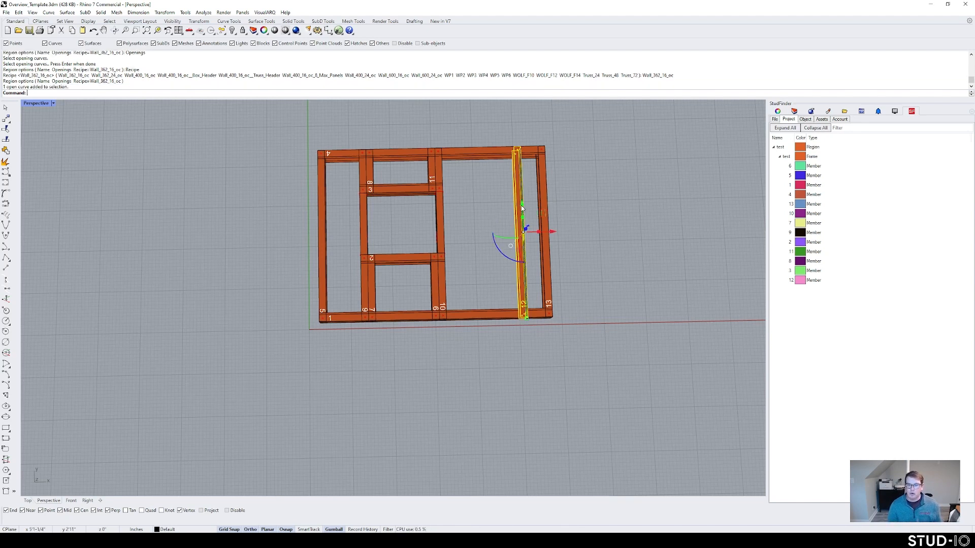
pyautogui.moveTo(550, 254); pyautogui.dragTo(535, 242, button='right')
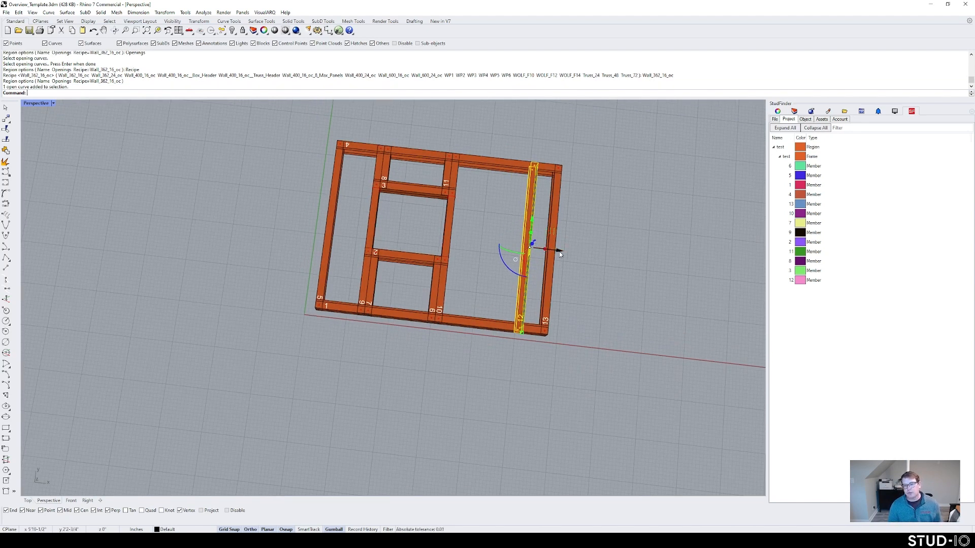
pyautogui.moveTo(556, 254); pyautogui.dragTo(528, 249)
pyautogui.click(597, 257)
pyautogui.moveTo(531, 335); pyautogui.dragTo(537, 278, button='right')
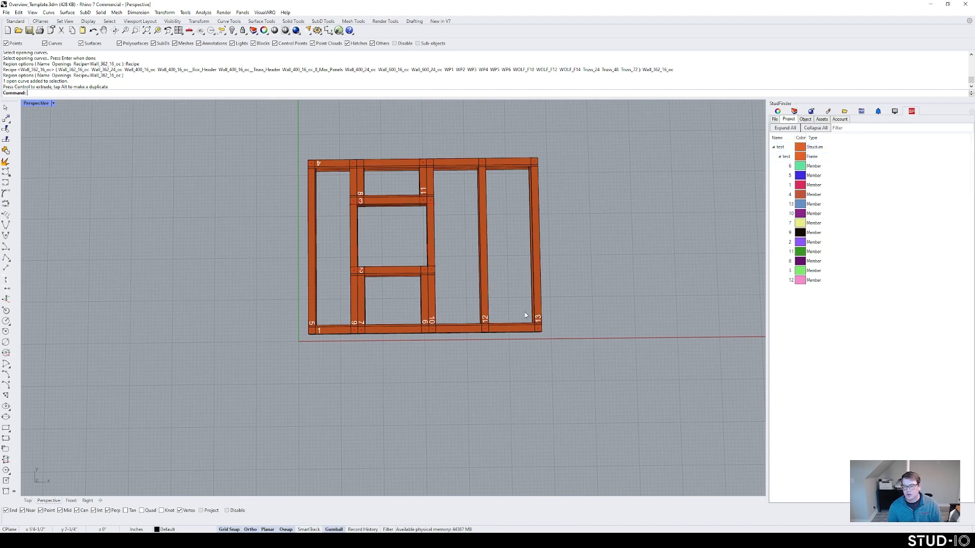
# Step: Show the test structure's properties and pick the window opening's outline
pyautogui.rightClick(815, 147)
pyautogui.click(834, 152)
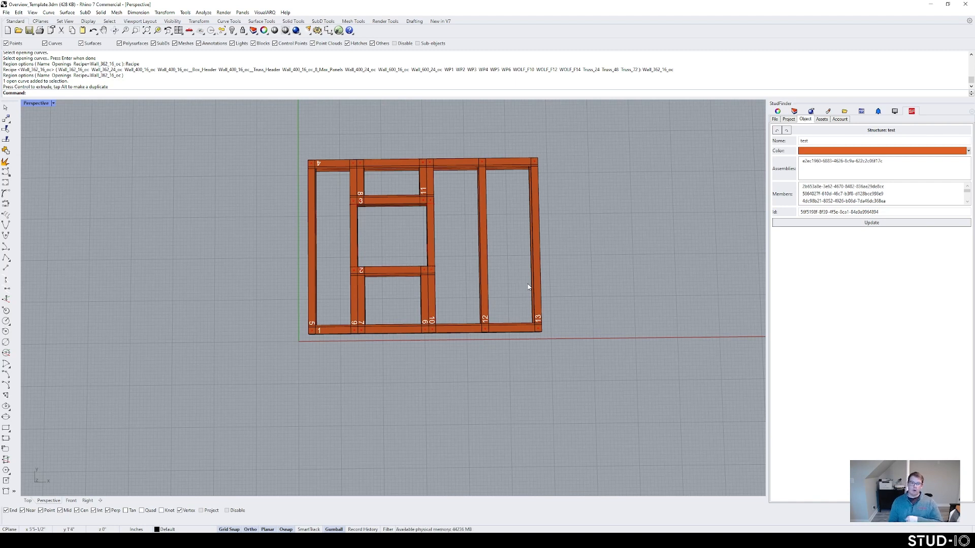
pyautogui.click(429, 249)
pyautogui.click(440, 248)
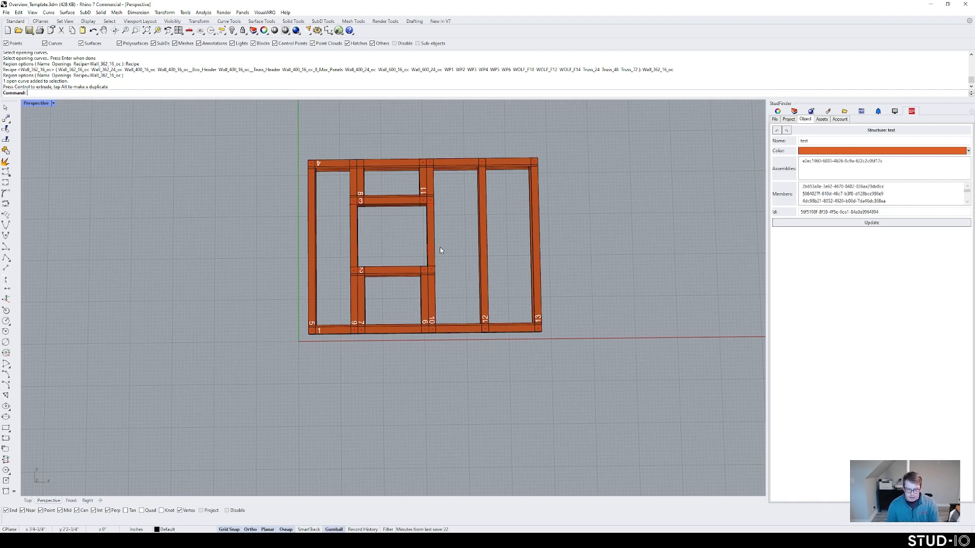
# Step: Delete the whole wall frame and start a new polyline left of the origin
pyautogui.scroll(-3, 467, 261)
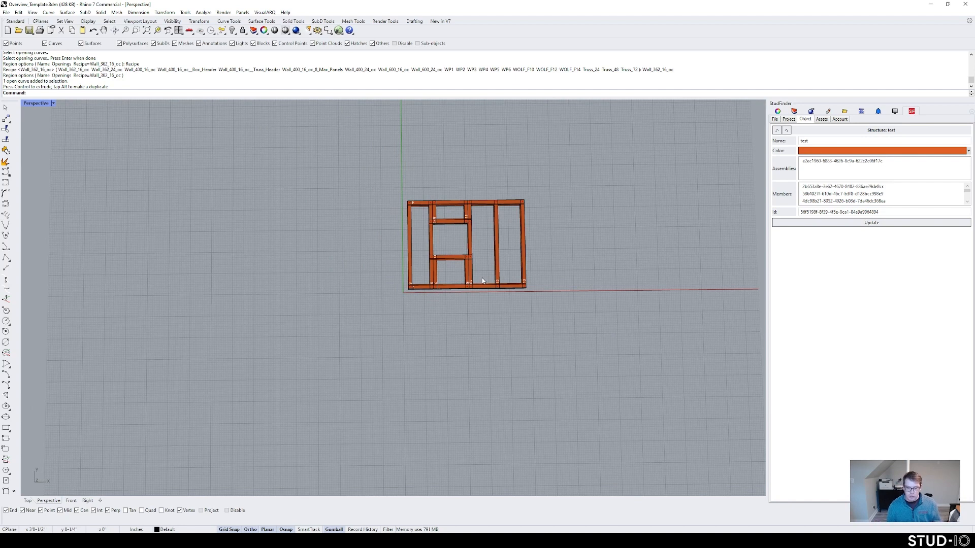
pyautogui.moveTo(370, 178); pyautogui.dragTo(603, 389)
pyautogui.press('Delete')
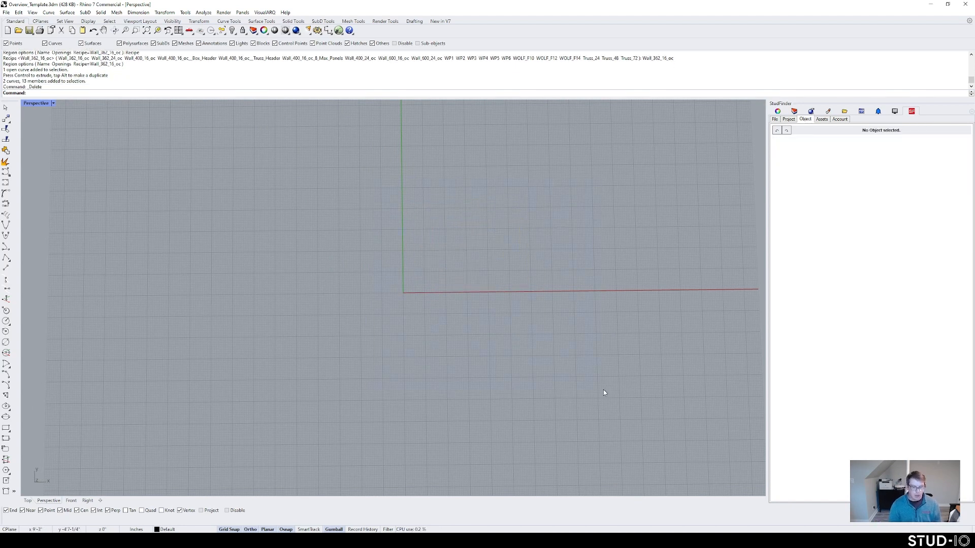
pyautogui.press('Return')
pyautogui.click(387, 257)
# Step: Finish the polyline as a closed triangle with a peak above the baseline
pyautogui.click(739, 254)
pyautogui.keyDown('shift'); pyautogui.click(546, 179); pyautogui.keyUp('shift')
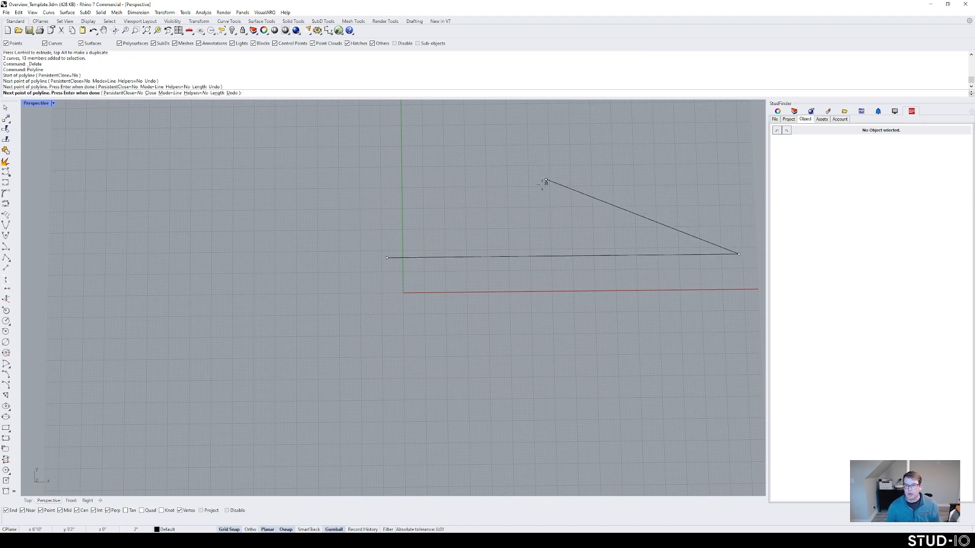
pyautogui.click(387, 258)
pyautogui.keyDown('shift'); pyautogui.moveTo(569, 230); pyautogui.dragTo(428, 249, button='right'); pyautogui.keyUp('shift')
pyautogui.scroll(-4, 383, 256)
pyautogui.moveTo(427, 250); pyautogui.dragTo(422, 227, button='right')
# Step: Turn the triangle into a truss region with the Truss_48 recipe via SFCreateRegion
pyautogui.click(425, 220)
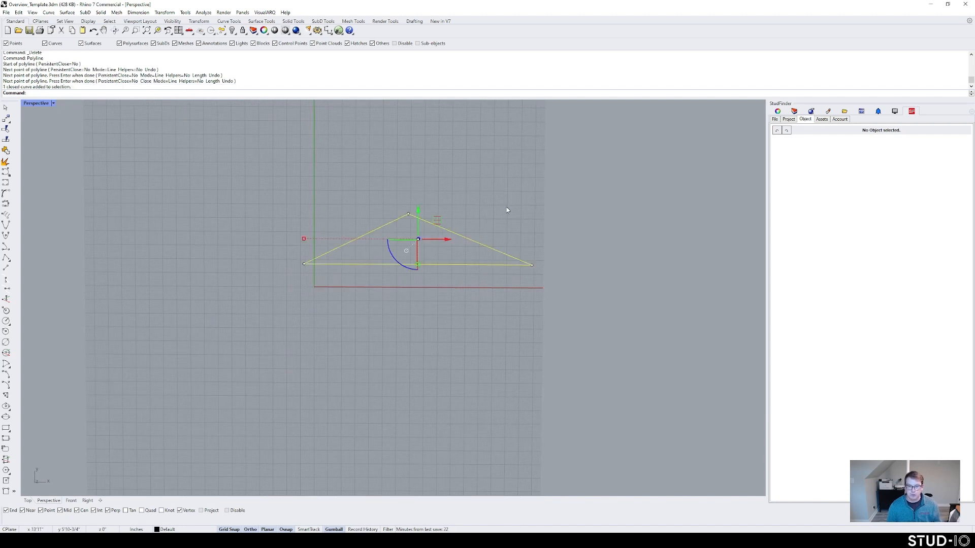
pyautogui.write('SFCreateStructure')
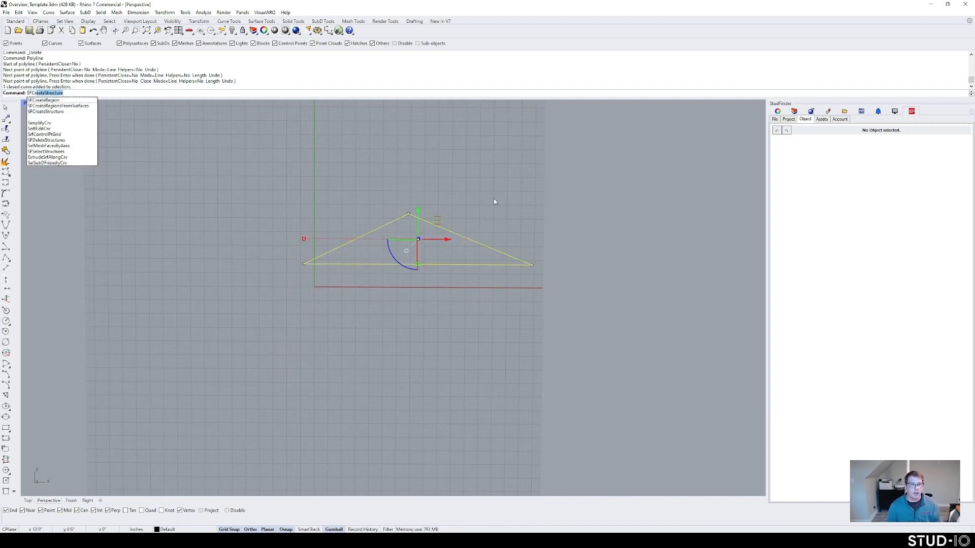
pyautogui.click(51, 100)
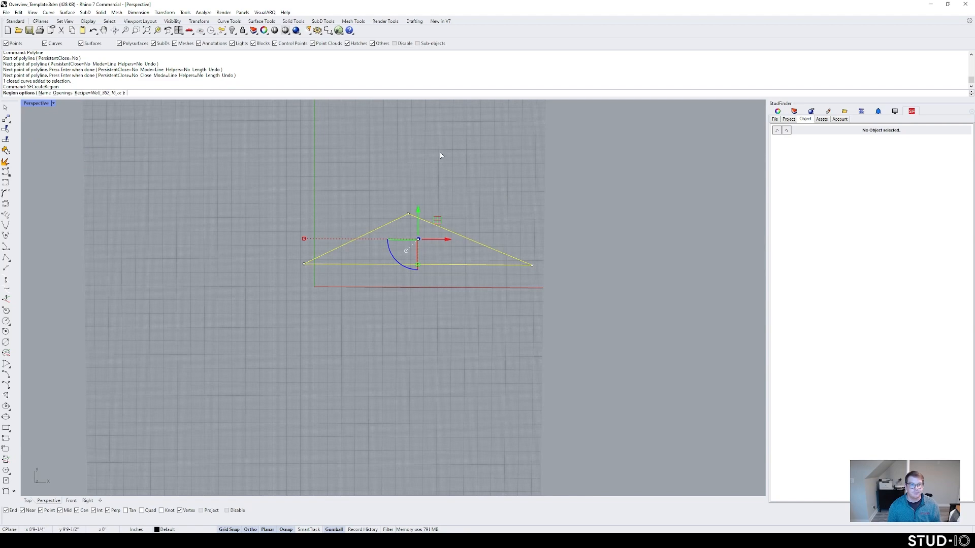
pyautogui.click(106, 94)
pyautogui.click(612, 93)
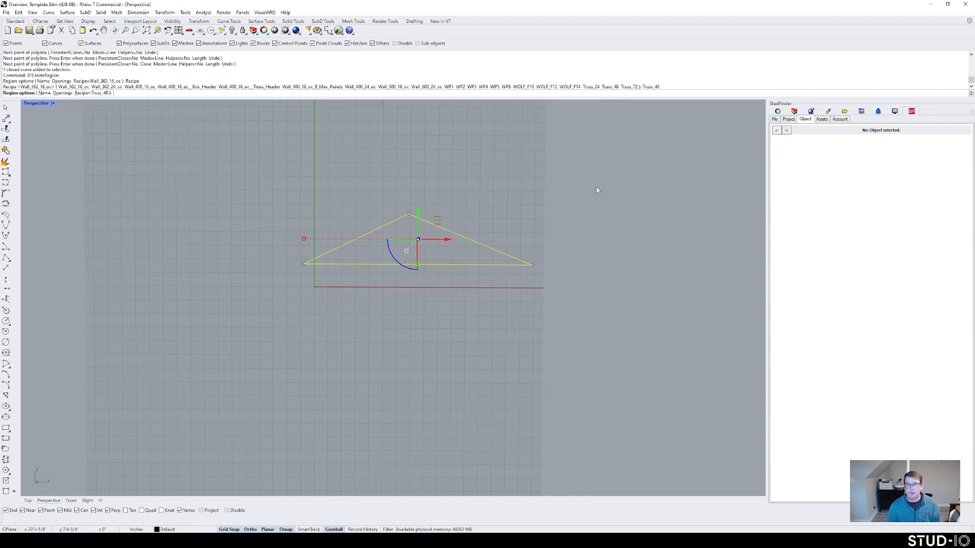
pyautogui.press('Return')
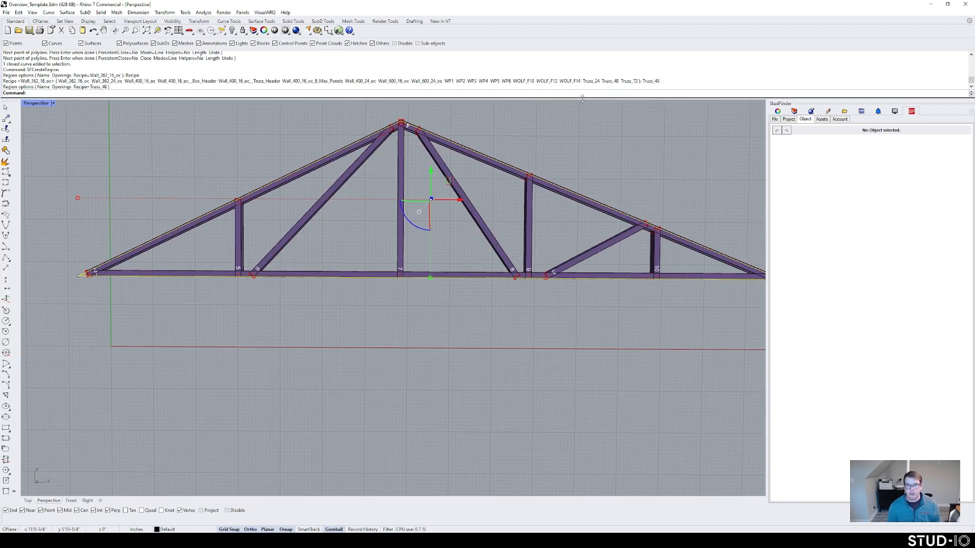
pyautogui.click(587, 166)
pyautogui.keyDown('shift'); pyautogui.moveTo(588, 165); pyautogui.dragTo(556, 224, button='right'); pyautogui.keyUp('shift')
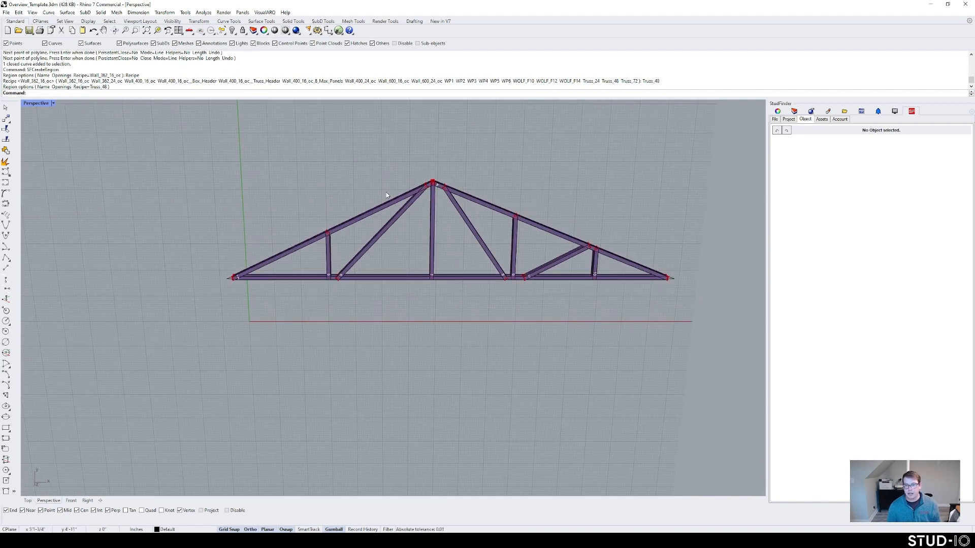
pyautogui.scroll(-2, 446, 177)
# Step: Reframe the triangular region with the Wall 600 16" oc recipe and update it
pyautogui.click(452, 204)
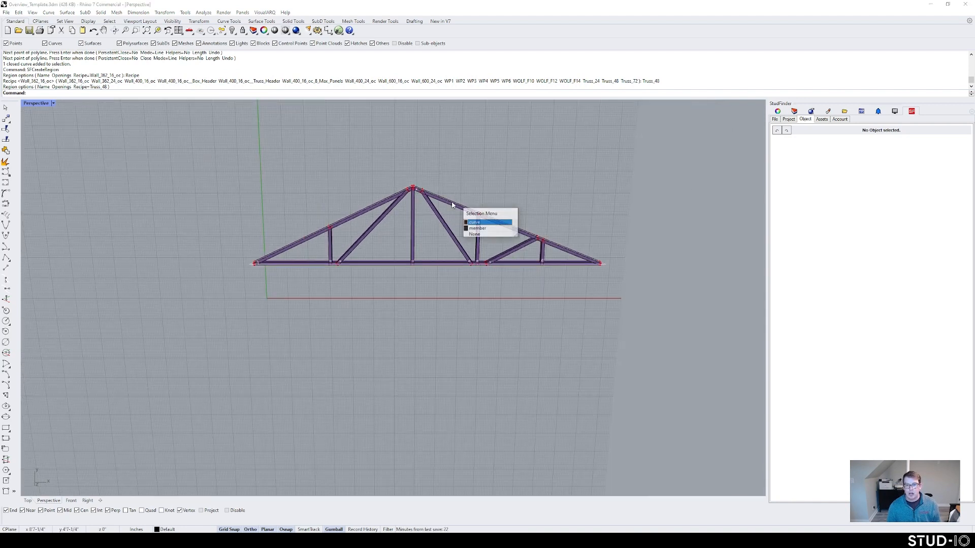
pyautogui.click(476, 222)
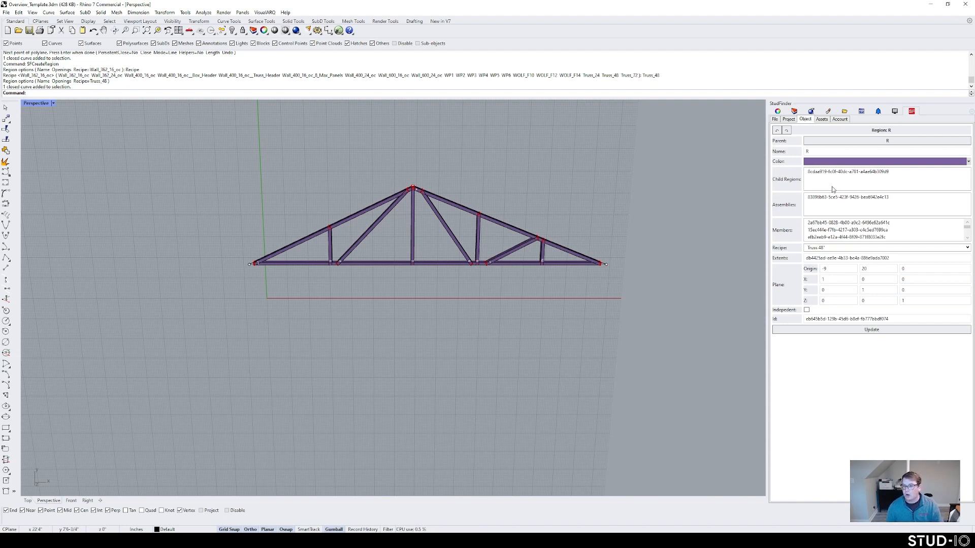
pyautogui.click(882, 248)
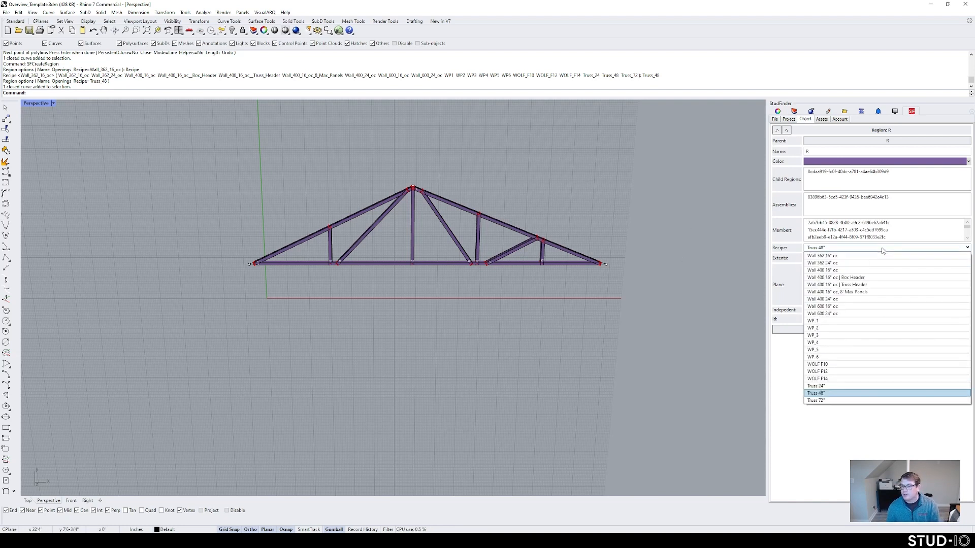
pyautogui.click(835, 307)
pyautogui.click(835, 330)
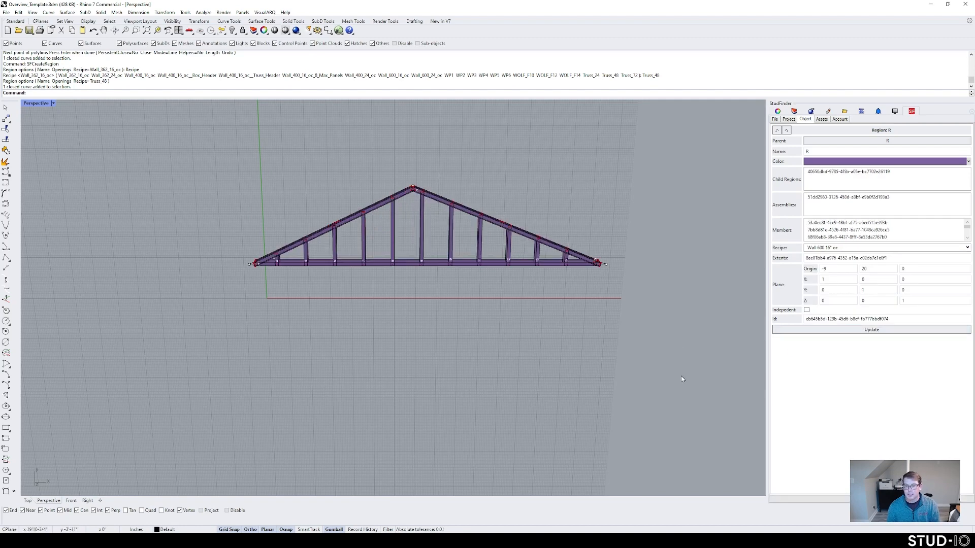
# Step: Window-select the whole regenerated region and delete it
pyautogui.moveTo(482, 320); pyautogui.dragTo(468, 292, button='right')
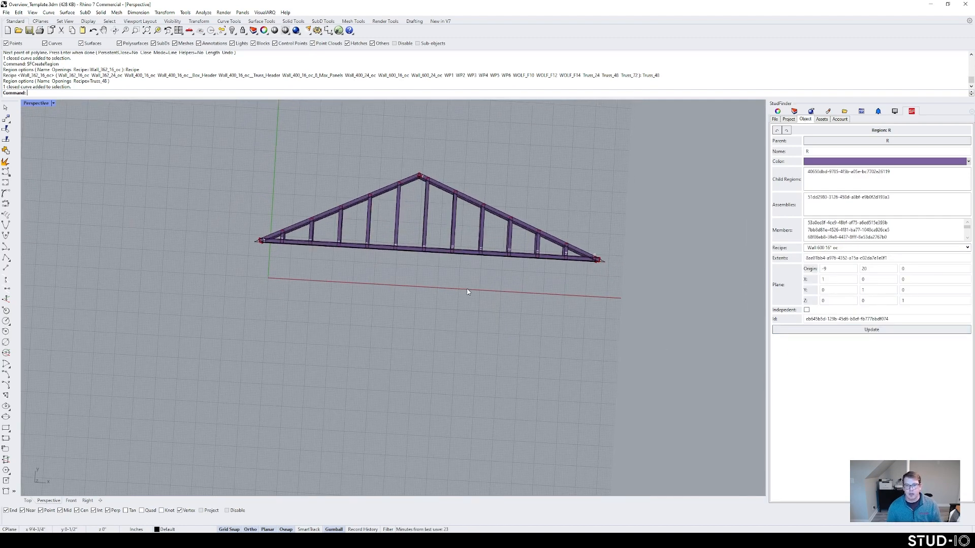
pyautogui.keyDown('shift'); pyautogui.moveTo(475, 215); pyautogui.dragTo(416, 204, button='right'); pyautogui.keyUp('shift')
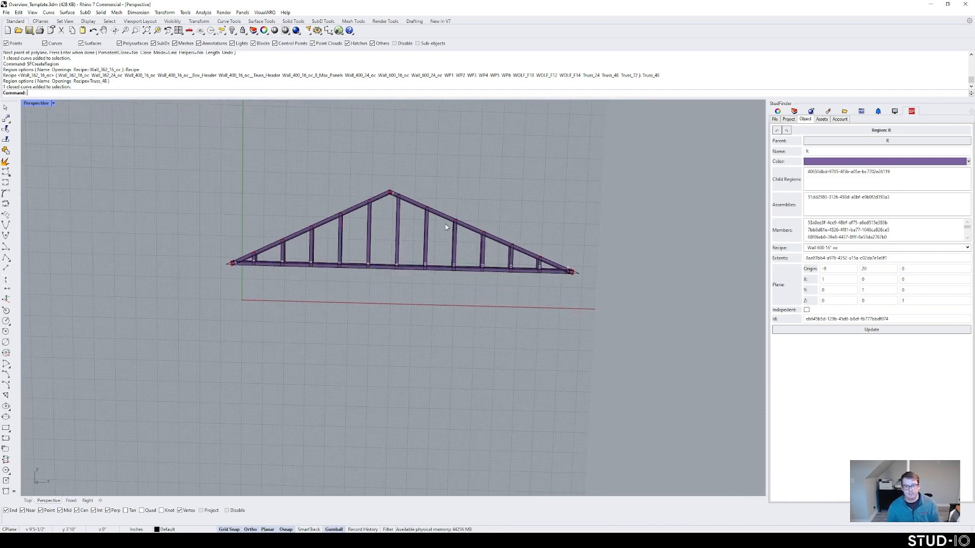
pyautogui.scroll(-6, 446, 224)
pyautogui.moveTo(553, 296); pyautogui.dragTo(268, 163)
pyautogui.press('Delete')
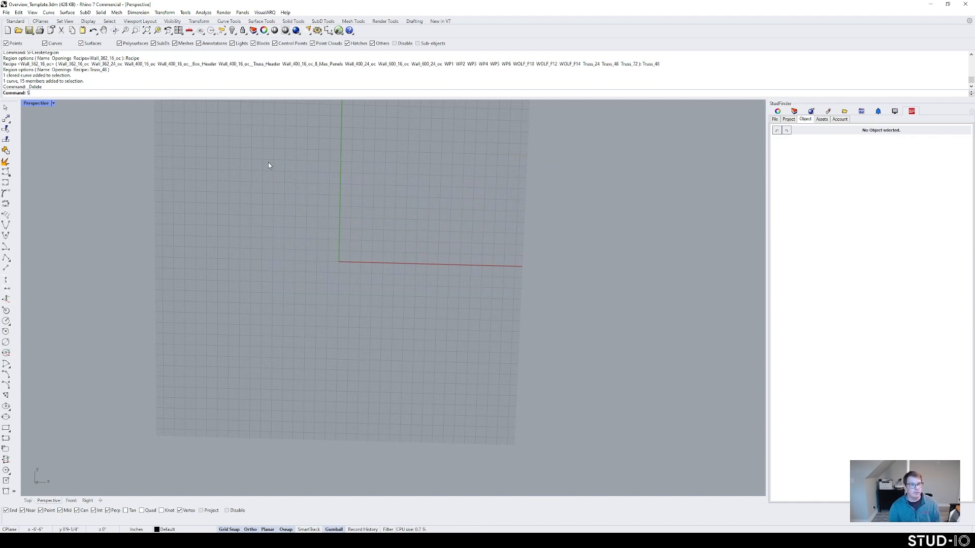
# Step: Draw a closed, notched triangular polyline outline starting near the origin
pyautogui.press('Return')
pyautogui.click(324, 267)
pyautogui.click(433, 270)
pyautogui.click(433, 241)
pyautogui.click(519, 244)
pyautogui.click(517, 273)
pyautogui.click(633, 276)
pyautogui.click(518, 156)
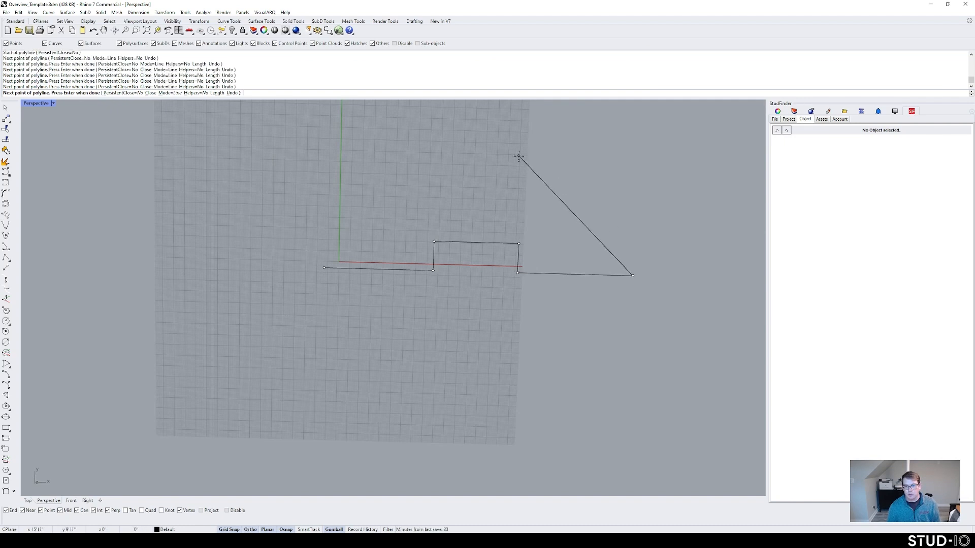
pyautogui.click(325, 267)
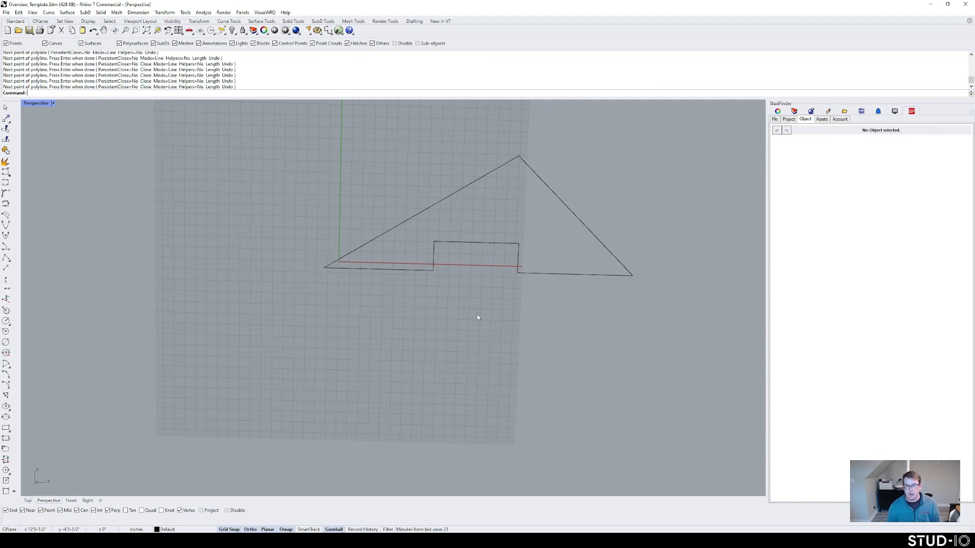
# Step: Make the outline a truss region with the Truss_48 recipe via SFCreateRegion
pyautogui.click(495, 243)
pyautogui.write('SFCreateRegion')
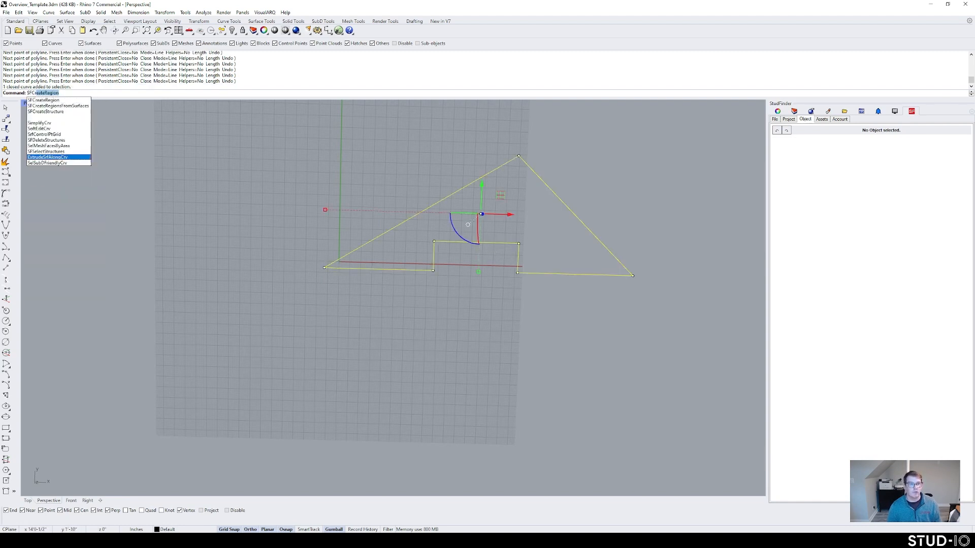
pyautogui.press('Return')
pyautogui.click(84, 93)
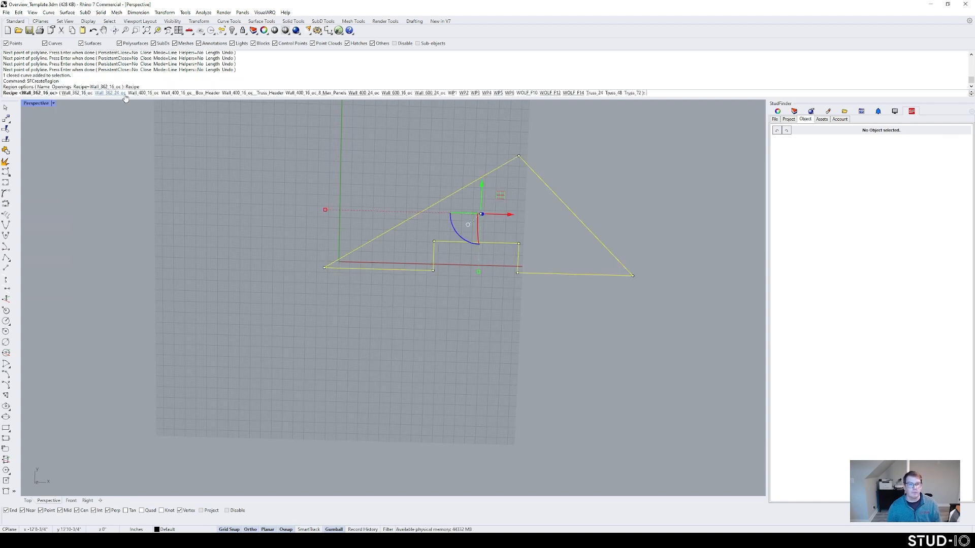
pyautogui.click(615, 93)
pyautogui.press('Return')
# Step: Orbit around to inspect the truss, then window-select and delete it
pyautogui.click(569, 196)
pyautogui.keyDown('shift'); pyautogui.moveTo(557, 221); pyautogui.dragTo(490, 214, button='right'); pyautogui.keyUp('shift')
pyautogui.scroll(4, 490, 214)
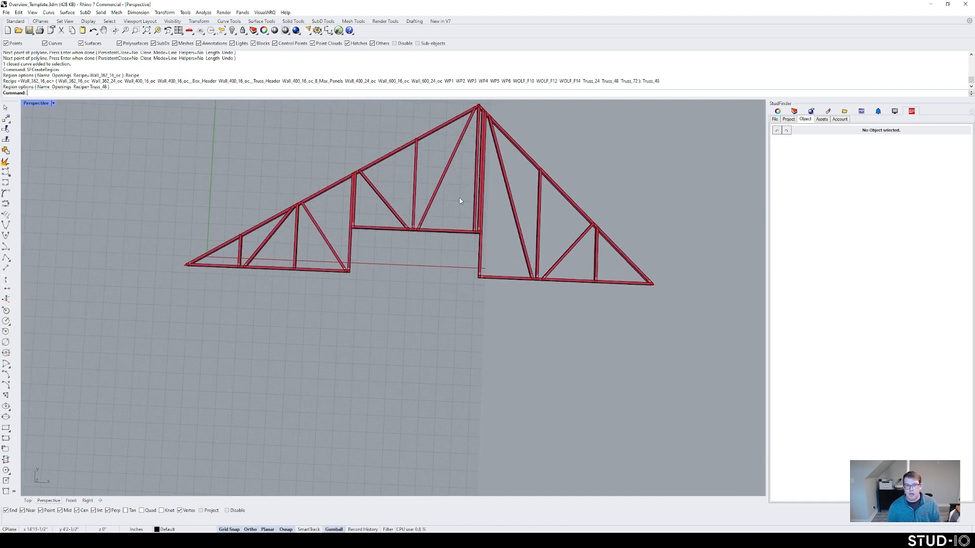
pyautogui.moveTo(480, 227); pyautogui.dragTo(495, 265, button='right')
pyautogui.moveTo(595, 182); pyautogui.dragTo(530, 134, button='right')
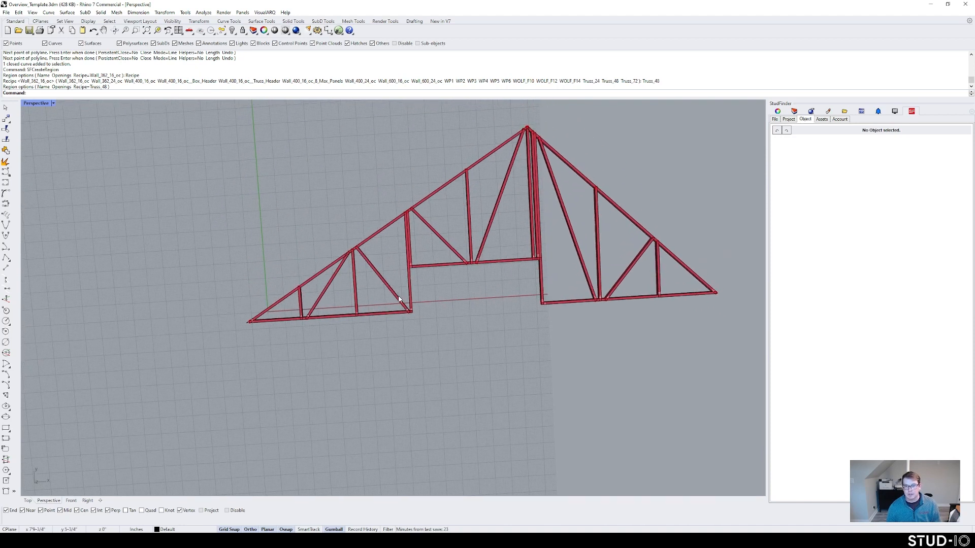
pyautogui.moveTo(526, 316); pyautogui.dragTo(494, 281, button='right')
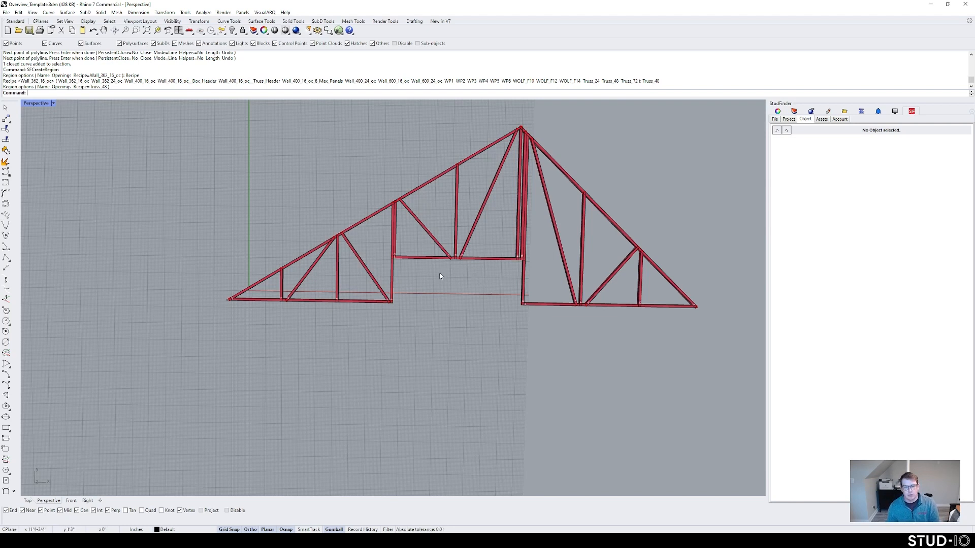
pyautogui.moveTo(435, 272); pyautogui.dragTo(459, 310, button='right')
pyautogui.moveTo(710, 389); pyautogui.dragTo(169, 153)
pyautogui.press('Delete')
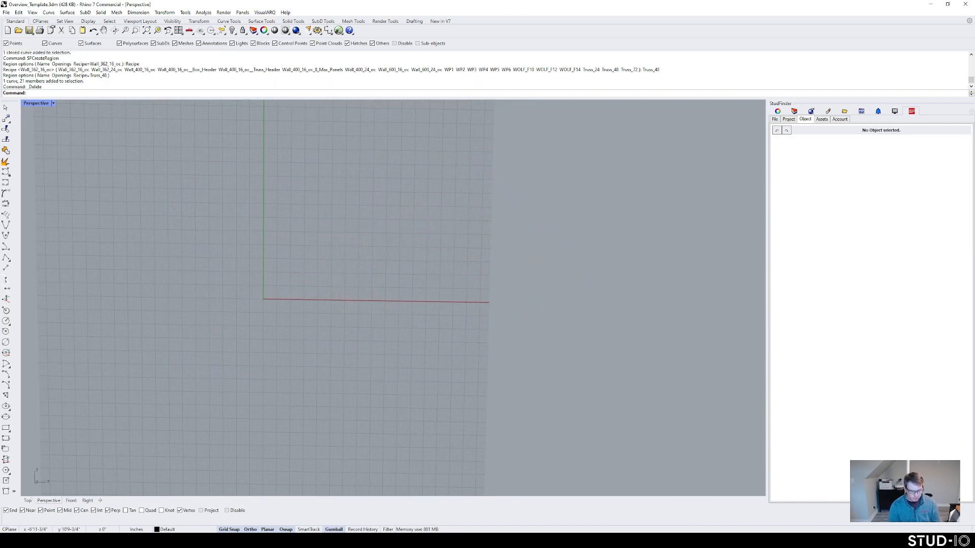
# Step: Draw the first wall rectangle with a rectangular opening inside it
pyautogui.write('rectangle')
pyautogui.press('Return')
pyautogui.click(242, 304)
pyautogui.click(477, 142)
pyautogui.press('Return')
pyautogui.click(288, 272)
pyautogui.click(357, 197)
# Step: Draw a second wall rectangle containing two rectangular openings
pyautogui.press('Return')
pyautogui.scroll(-3, 339, 246)
pyautogui.click(395, 298)
pyautogui.click(617, 182)
pyautogui.press('Return')
pyautogui.click(564, 261)
pyautogui.click(591, 206)
pyautogui.press('Return')
pyautogui.click(431, 276)
pyautogui.click(483, 229)
# Step: Draw a third, solid wall rectangle beside the other two
pyautogui.keyDown('shift'); pyautogui.moveTo(595, 277); pyautogui.dragTo(349, 288, button='right'); pyautogui.keyUp('shift')
pyautogui.press('Return')
pyautogui.click(428, 310)
pyautogui.click(632, 197)
pyautogui.scroll(-3, 612, 309)
# Step: Turn all six rectangles into planar surfaces and delete the outline curves
pyautogui.moveTo(612, 309); pyautogui.dragTo(260, 204)
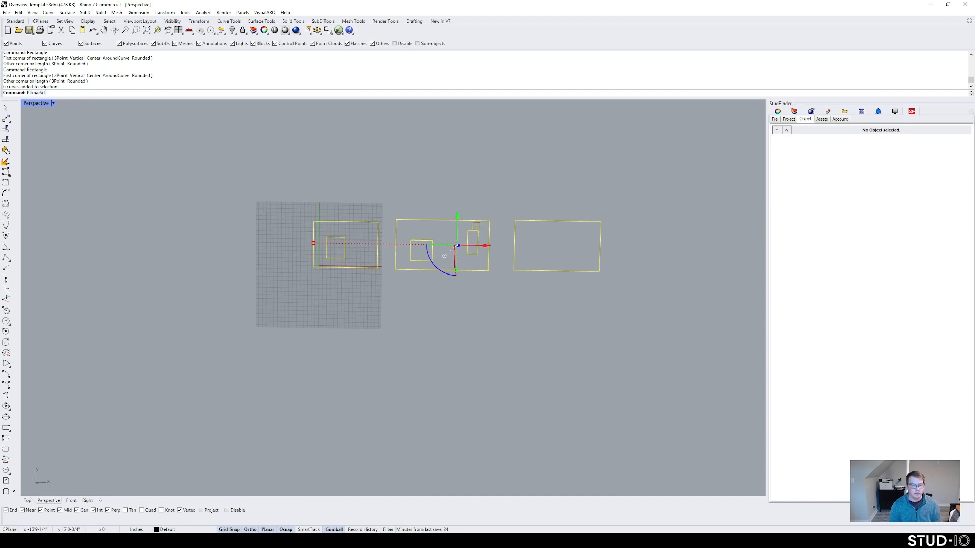
pyautogui.press('Return')
pyautogui.press('Delete')
pyautogui.keyDown('shift'); pyautogui.moveTo(410, 266); pyautogui.dragTo(349, 278, button='right'); pyautogui.keyUp('shift')
pyautogui.scroll(4, 349, 278)
# Step: Create StudFinder regions from the three wall surfaces using the Wall_400_24_oc recipe
pyautogui.write('SF')
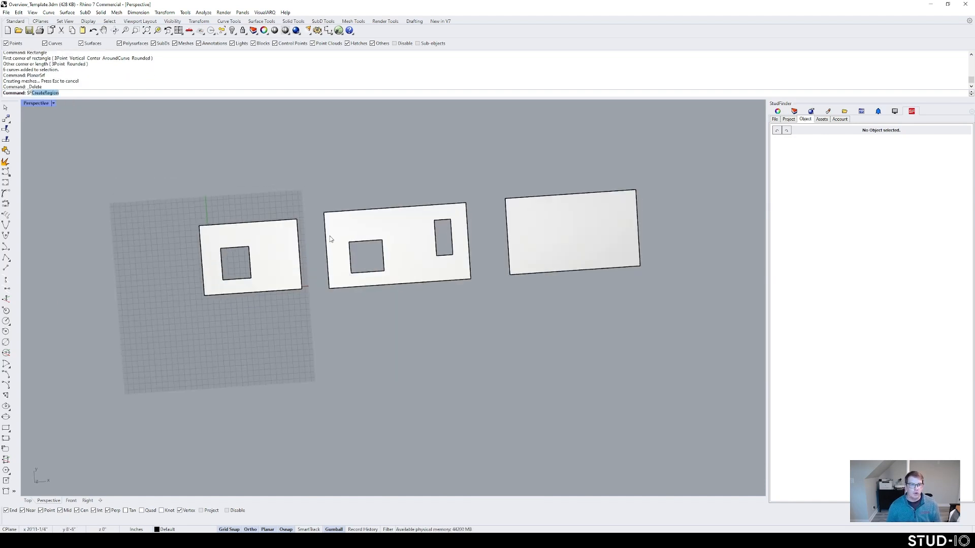
pyautogui.write('Cr')
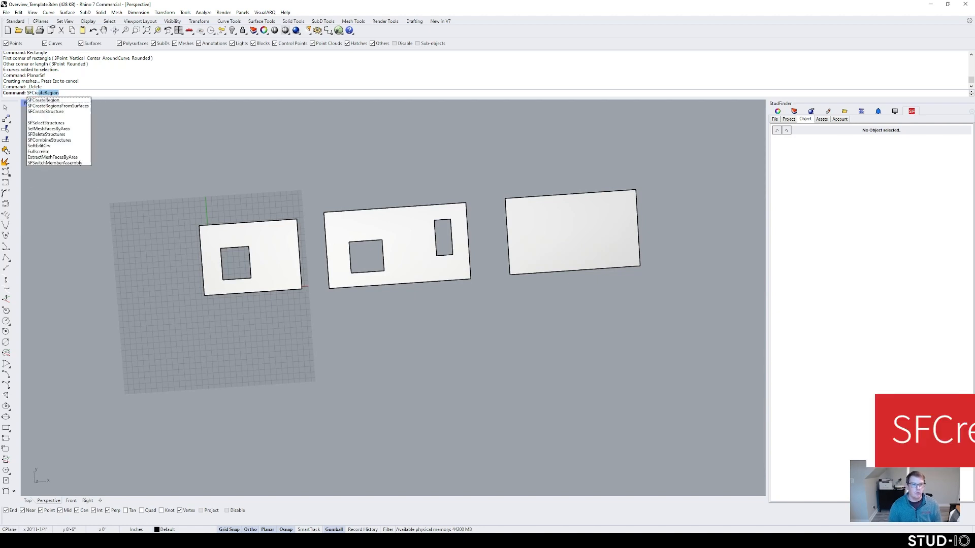
pyautogui.click(57, 106)
pyautogui.moveTo(230, 207); pyautogui.dragTo(328, 233, button='right')
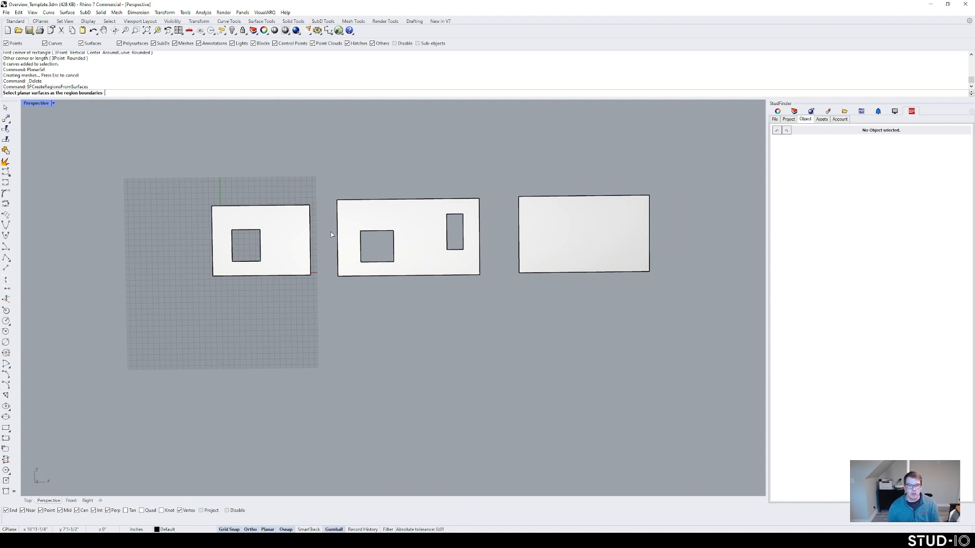
pyautogui.click(267, 225)
pyautogui.click(400, 224)
pyautogui.click(603, 239)
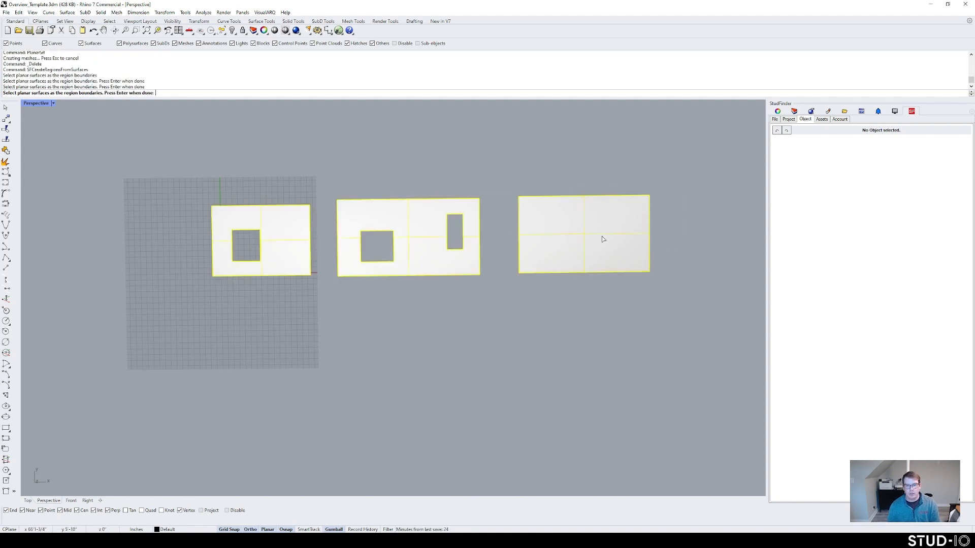
pyautogui.press('Return')
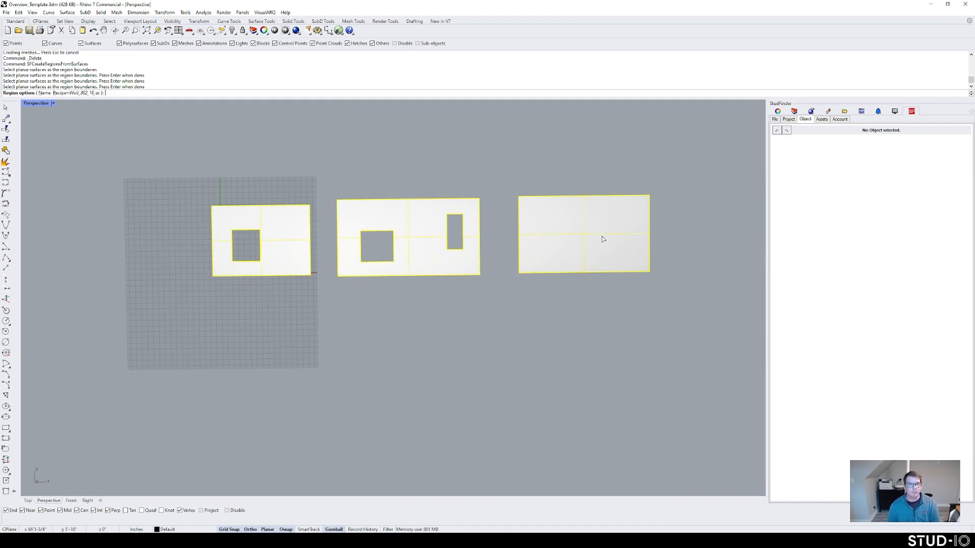
pyautogui.click(73, 93)
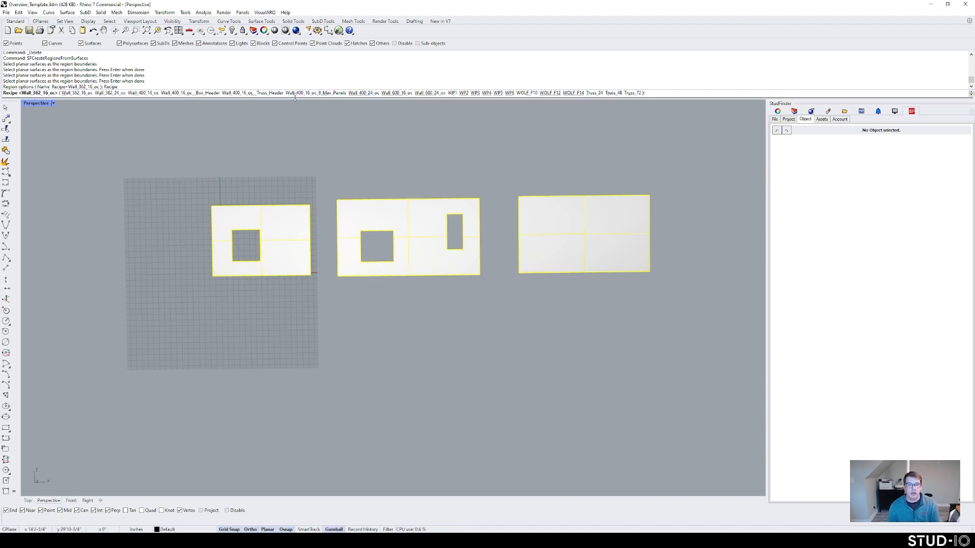
pyautogui.click(361, 93)
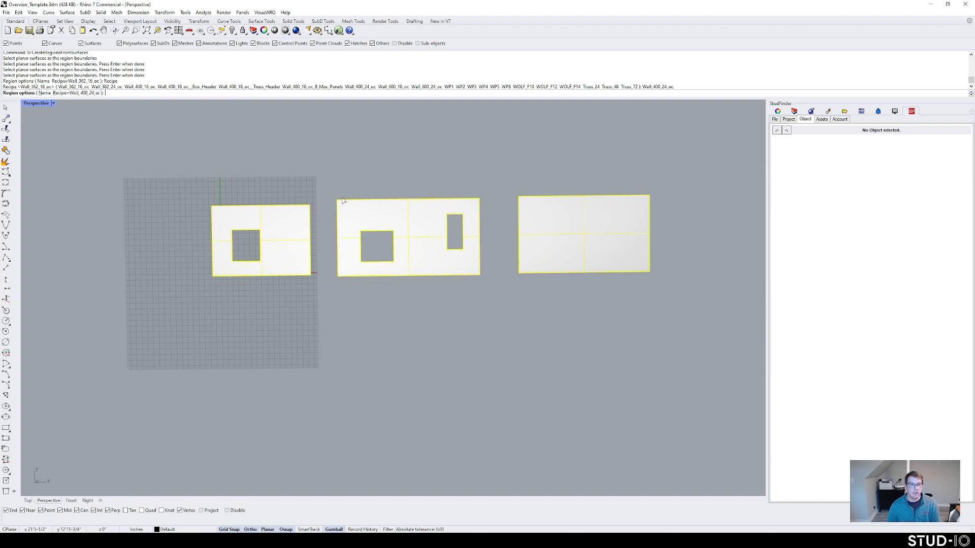
pyautogui.press('Return')
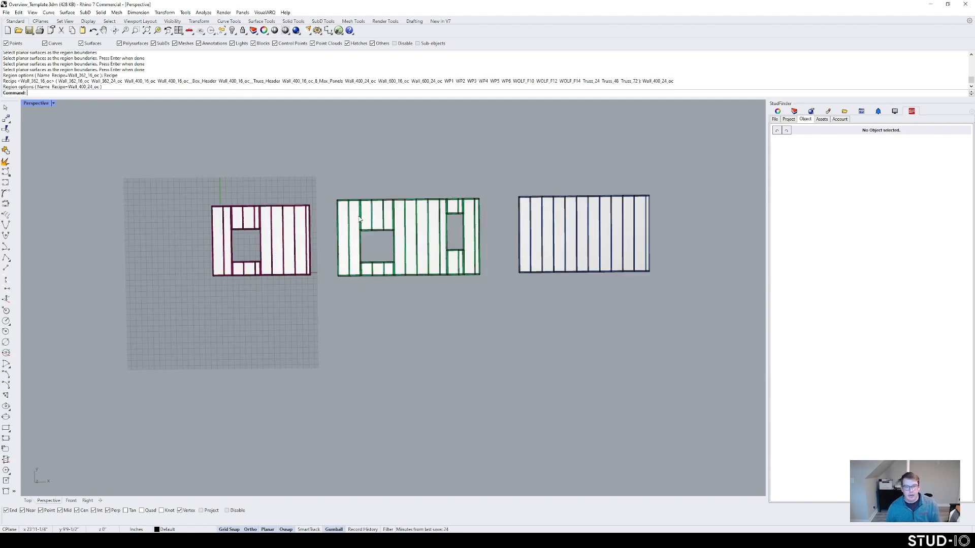
pyautogui.scroll(3, 285, 249)
pyautogui.click(261, 219)
pyautogui.click(297, 127)
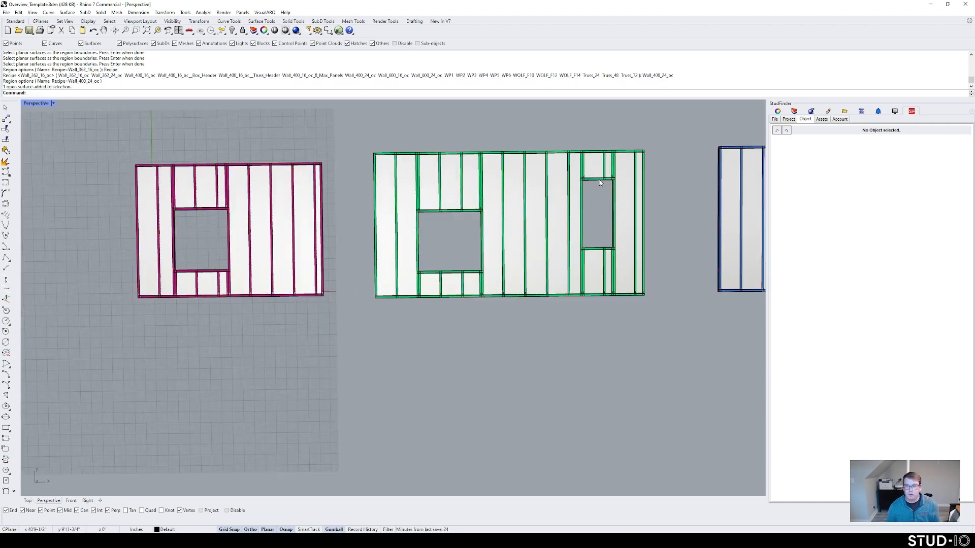
# Step: Change the magenta wall region's recipe to Wall 400 16" oc | Truss Header and update it
pyautogui.click(789, 119)
pyautogui.rightClick(783, 148)
pyautogui.click(802, 162)
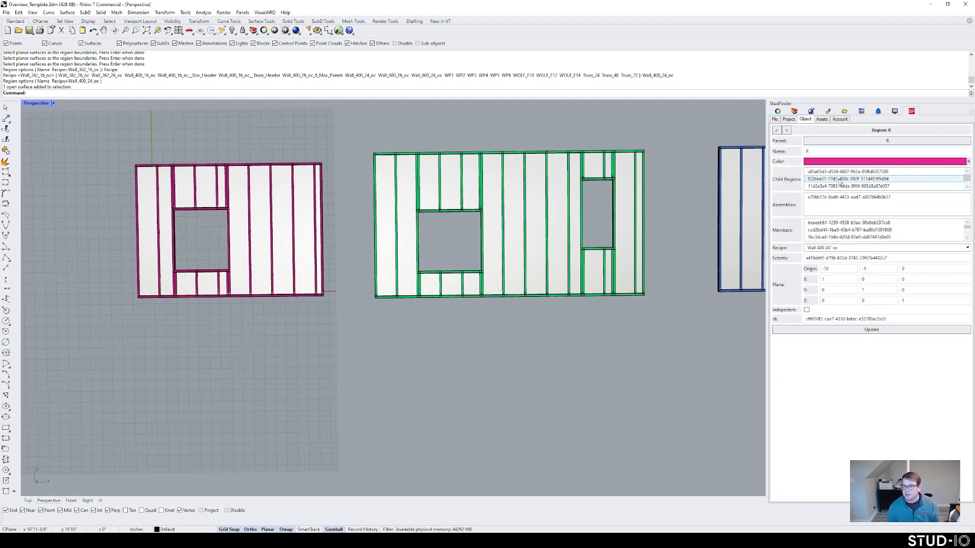
pyautogui.click(858, 248)
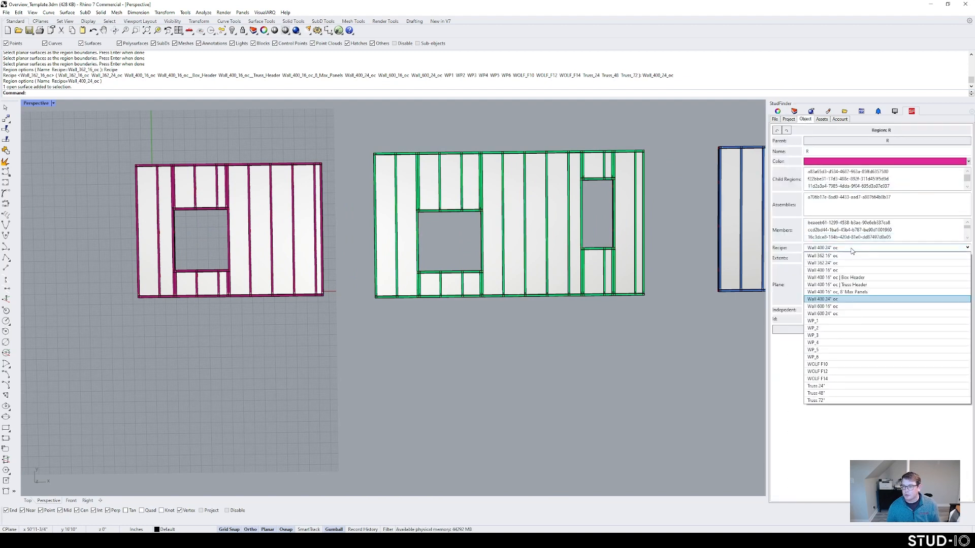
pyautogui.click(853, 285)
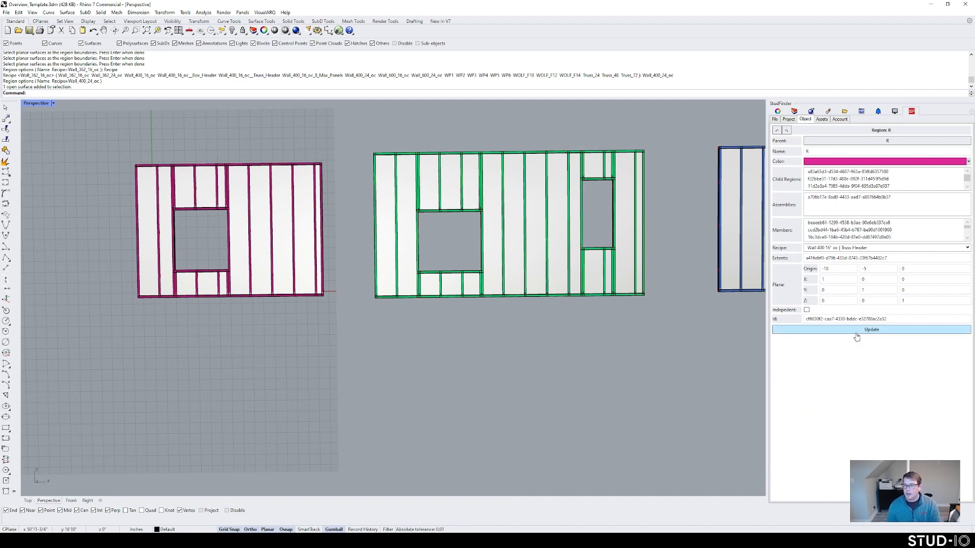
pyautogui.click(856, 331)
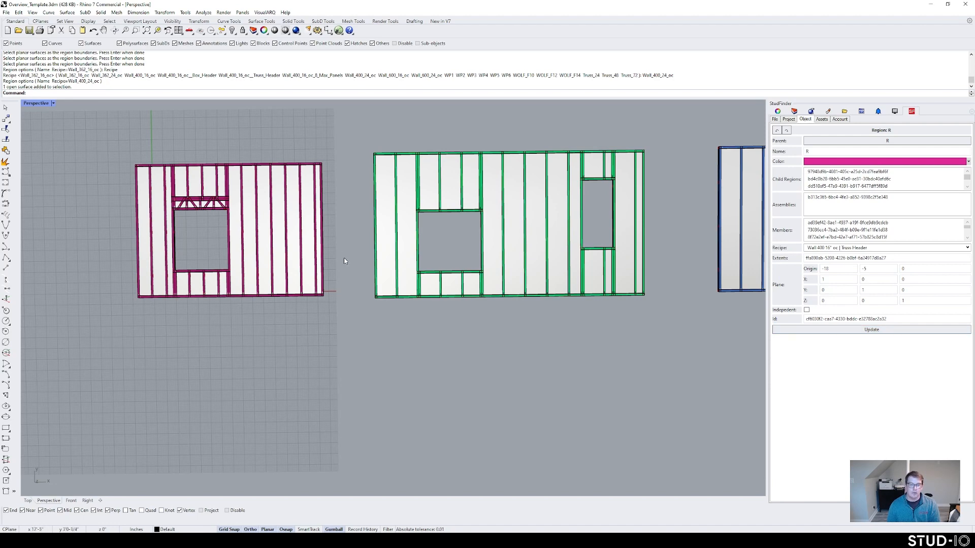
pyautogui.scroll(-2, 344, 264)
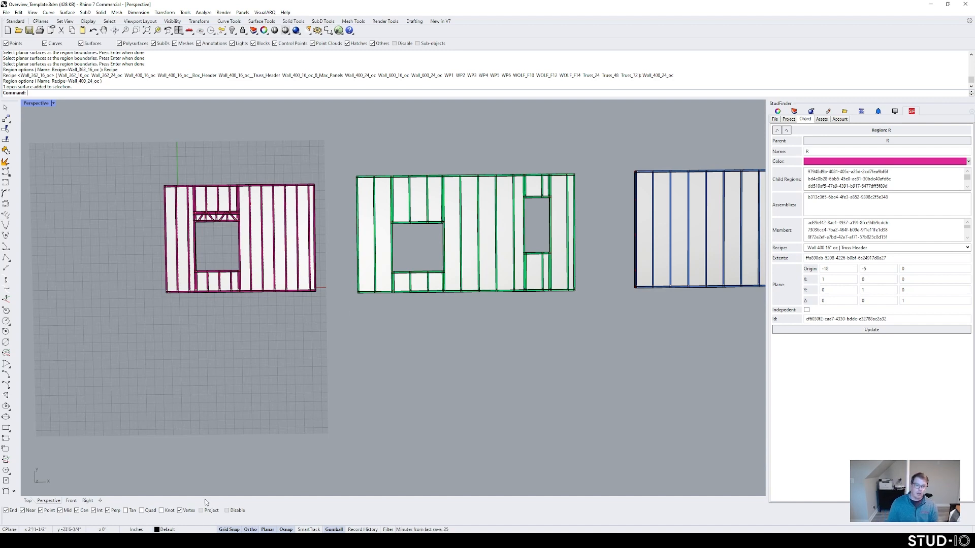
# Step: Bring the Example_Home.3dm house model window to the front
pyautogui.click(159, 541)
pyautogui.click(131, 511)
pyautogui.keyDown('shift'); pyautogui.moveTo(341, 338); pyautogui.dragTo(370, 332, button='right'); pyautogui.keyUp('shift')
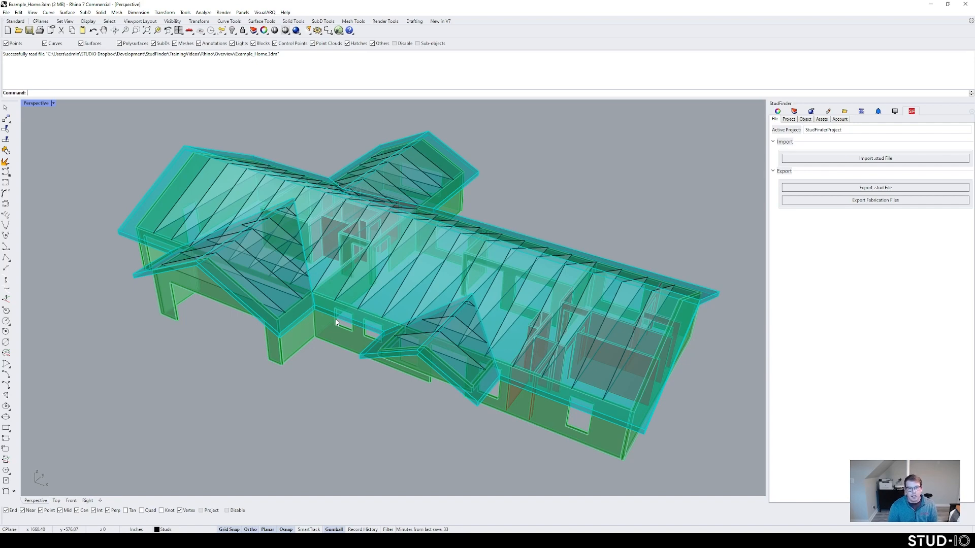
pyautogui.moveTo(335, 319); pyautogui.dragTo(455, 287, button='right')
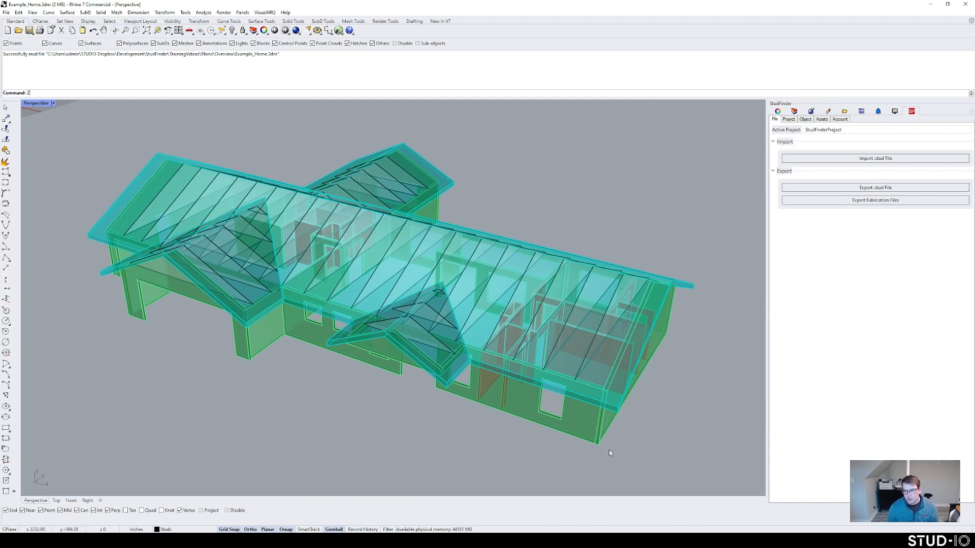
pyautogui.press('Return')
pyautogui.moveTo(609, 446); pyautogui.dragTo(586, 390)
pyautogui.moveTo(401, 385); pyautogui.dragTo(446, 369, button='right')
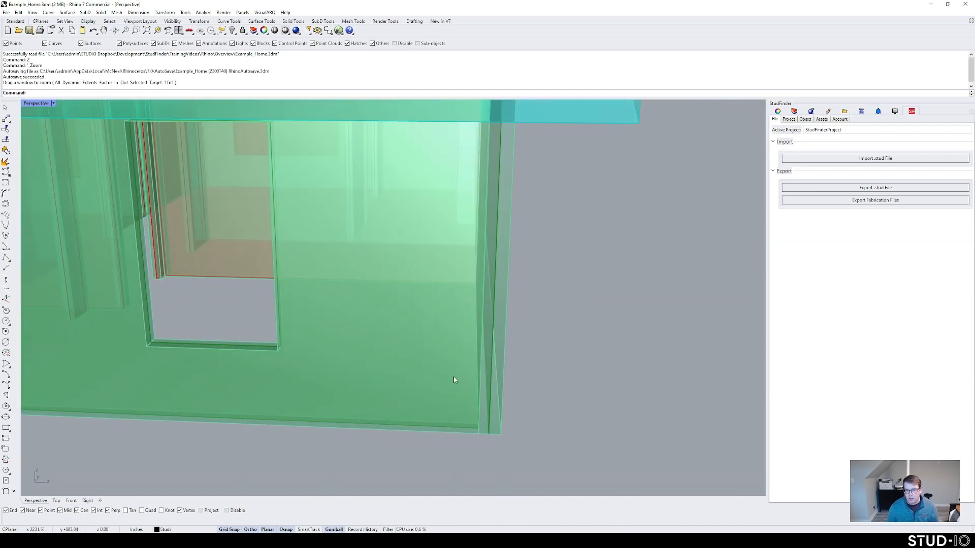
pyautogui.moveTo(495, 400); pyautogui.dragTo(483, 402, button='right')
pyautogui.moveTo(463, 366); pyautogui.dragTo(427, 356, button='right')
pyautogui.click(788, 119)
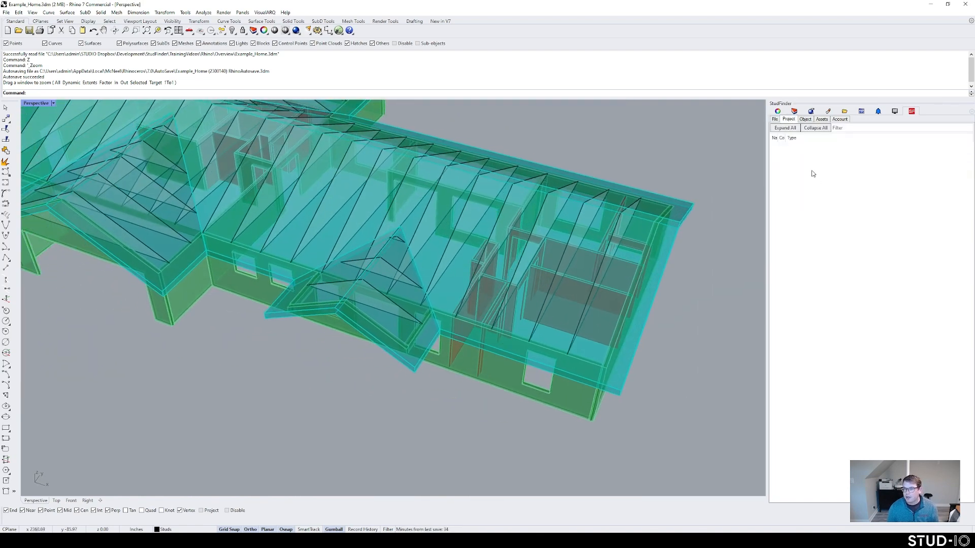
pyautogui.click(776, 119)
pyautogui.click(794, 111)
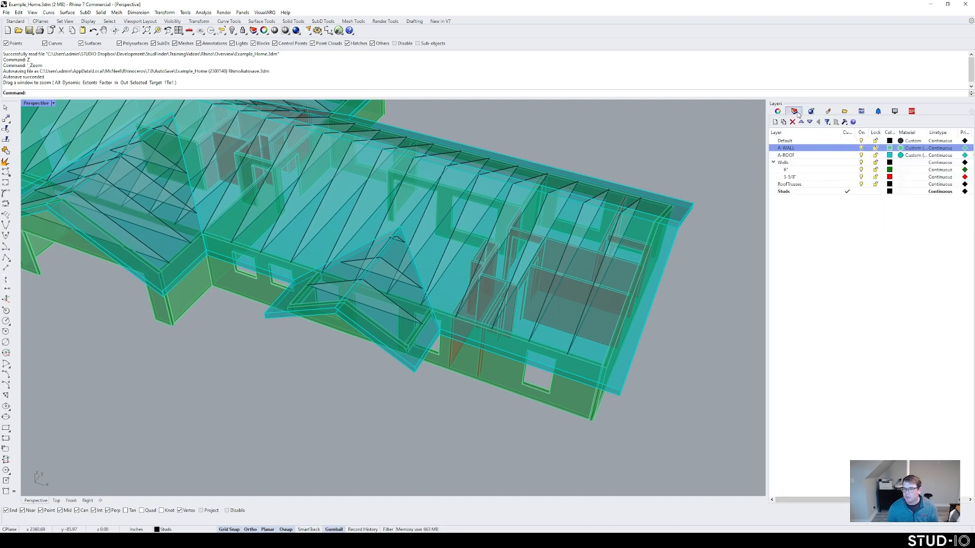
pyautogui.click(861, 155)
pyautogui.moveTo(435, 329)
pyautogui.mouseDown(button='right')
pyautogui.moveTo(461, 320)
pyautogui.moveTo(419, 331)
pyautogui.mouseUp(button='right')
pyautogui.scroll(-6, 461, 325)
pyautogui.scroll(7, 461, 339)
pyautogui.keyDown('shift'); pyautogui.moveTo(613, 332); pyautogui.dragTo(501, 379, button='right'); pyautogui.keyUp('shift')
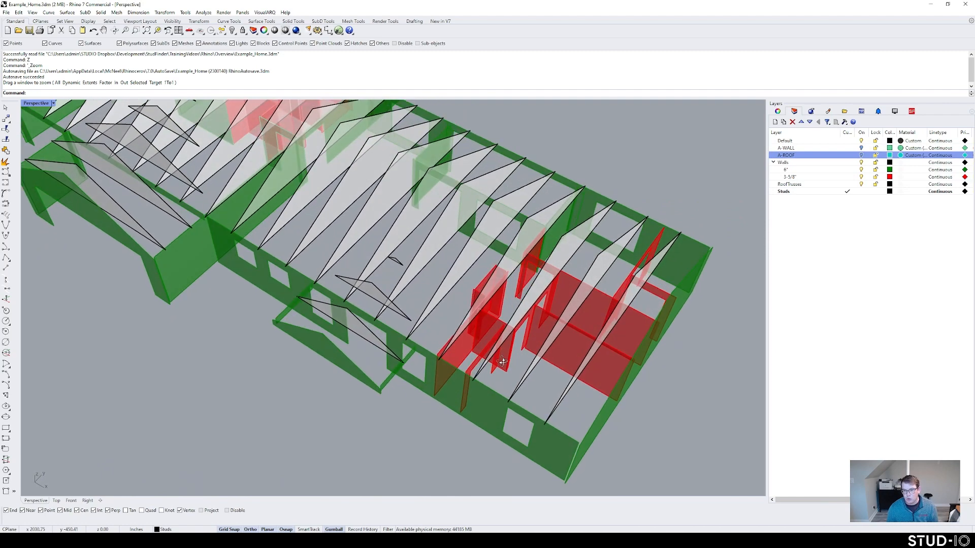
pyautogui.click(802, 171)
pyautogui.click(800, 178)
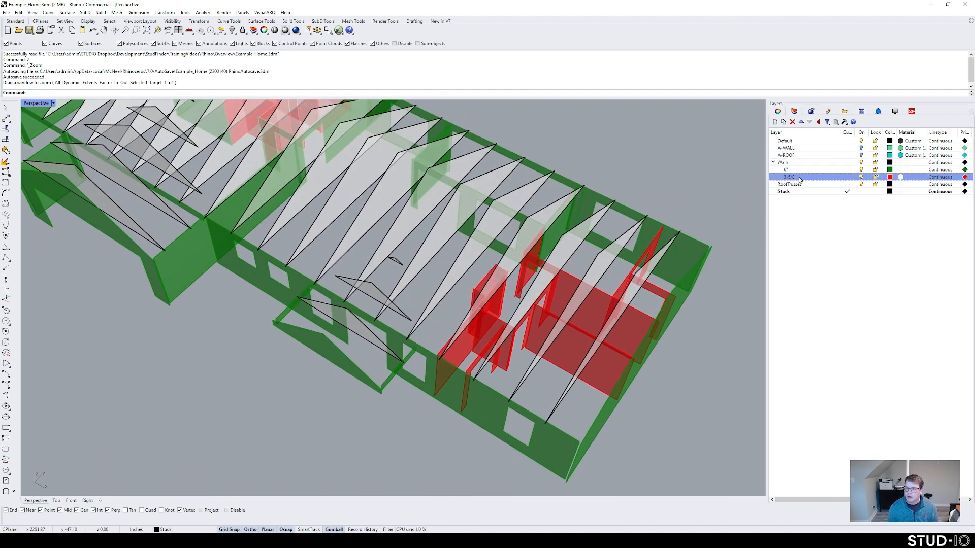
pyautogui.click(802, 186)
pyautogui.scroll(-6, 385, 374)
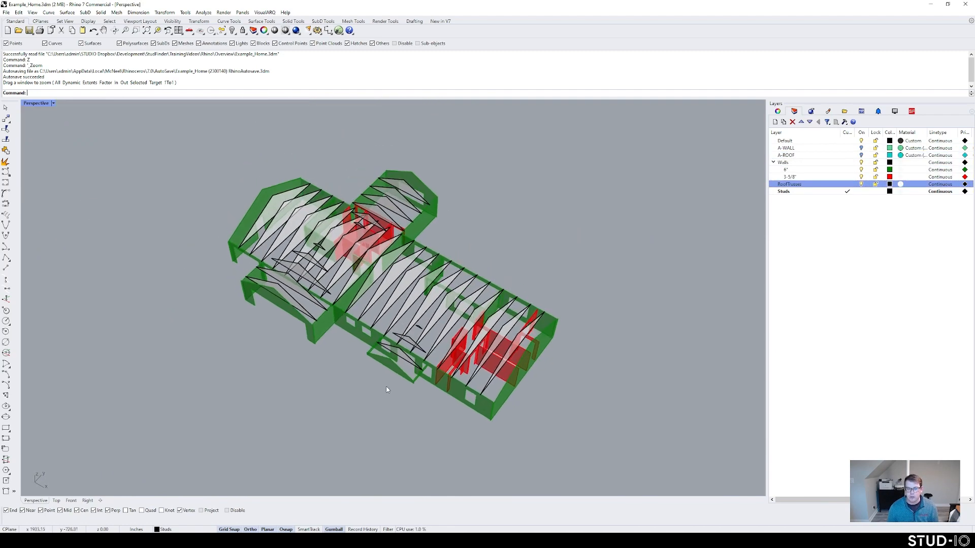
pyautogui.write('SF')
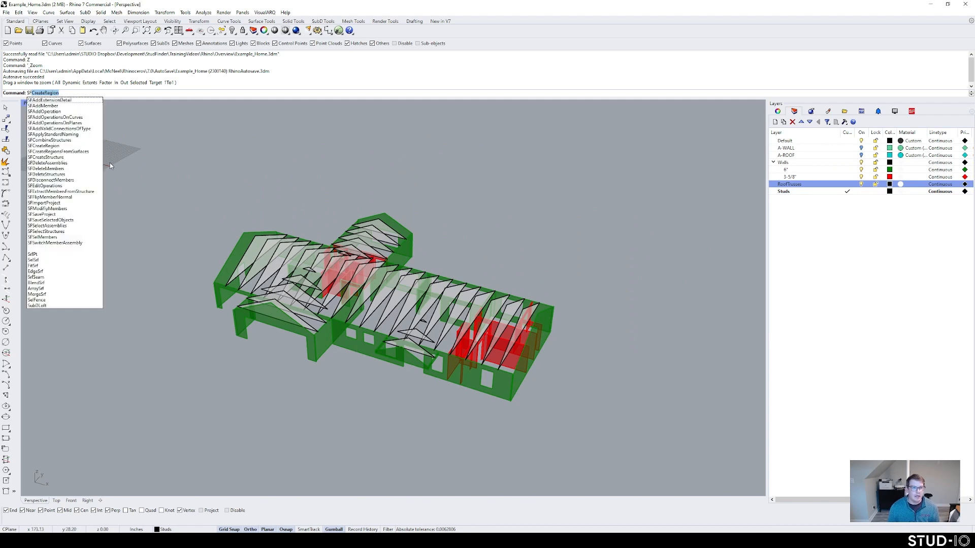
pyautogui.write('C')
# Step: Frame all surfaces on the 6" wall layer with the Wall_600_16_oc recipe
pyautogui.click(76, 112)
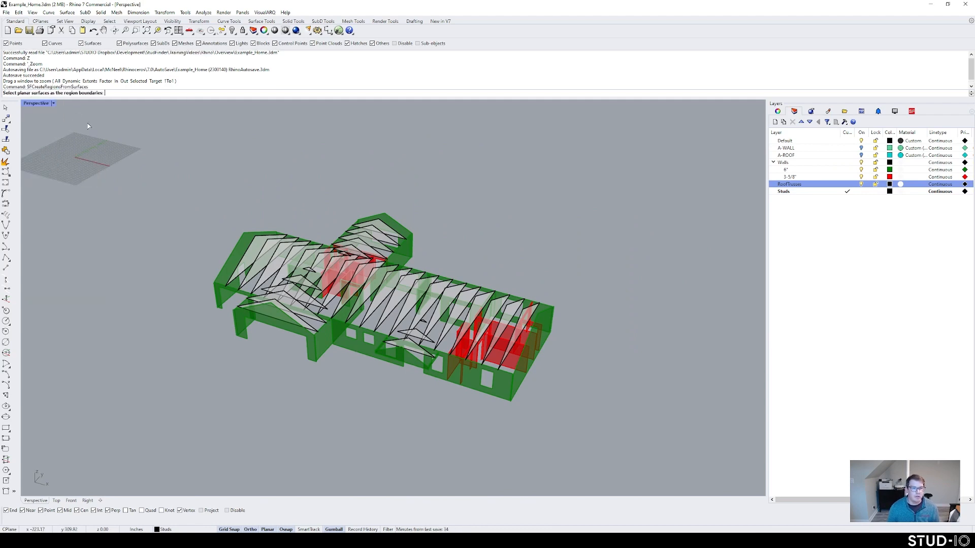
pyautogui.keyDown('shift'); pyautogui.moveTo(328, 269); pyautogui.dragTo(279, 259, button='right'); pyautogui.keyUp('shift')
pyautogui.rightClick(807, 170)
pyautogui.click(834, 287)
pyautogui.press('Return')
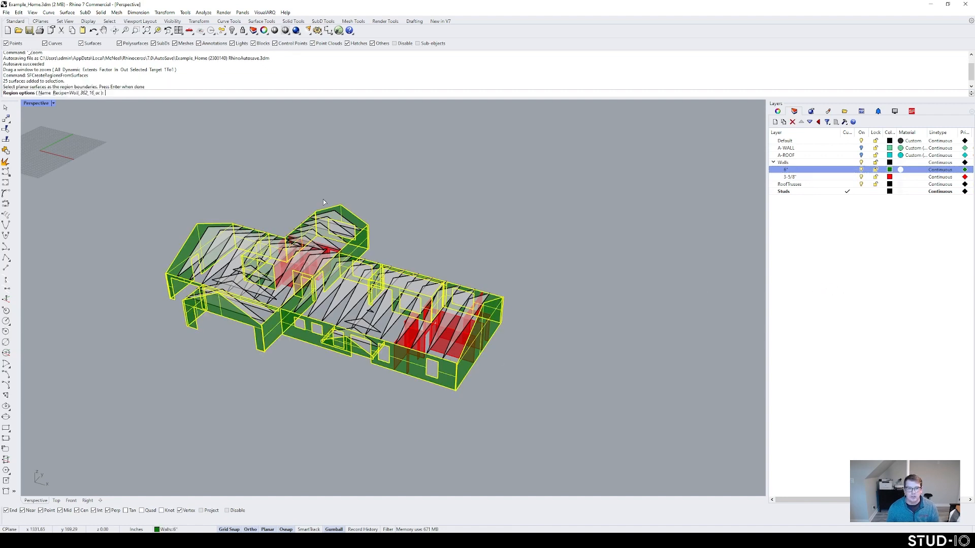
pyautogui.click(85, 94)
pyautogui.click(396, 93)
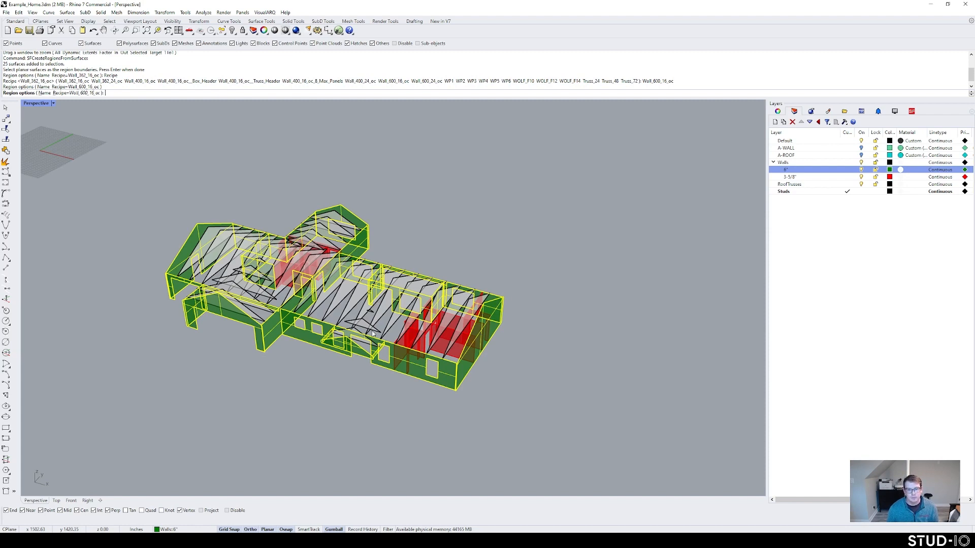
pyautogui.press('Return')
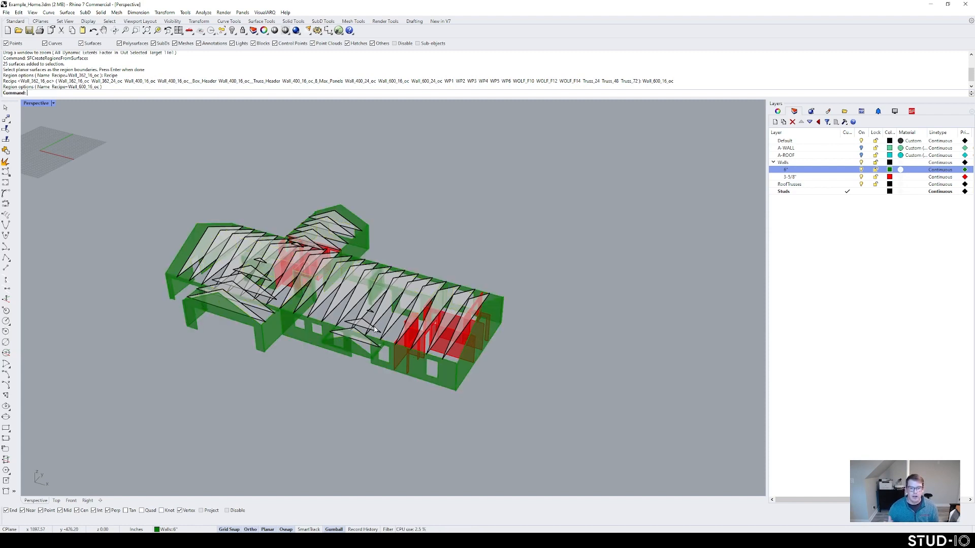
# Step: Frame all surfaces on the 3-5/8" wall layer with the Wall_362_24_oc recipe
pyautogui.keyDown('shift'); pyautogui.moveTo(434, 247); pyautogui.dragTo(450, 262, button='right'); pyautogui.keyUp('shift')
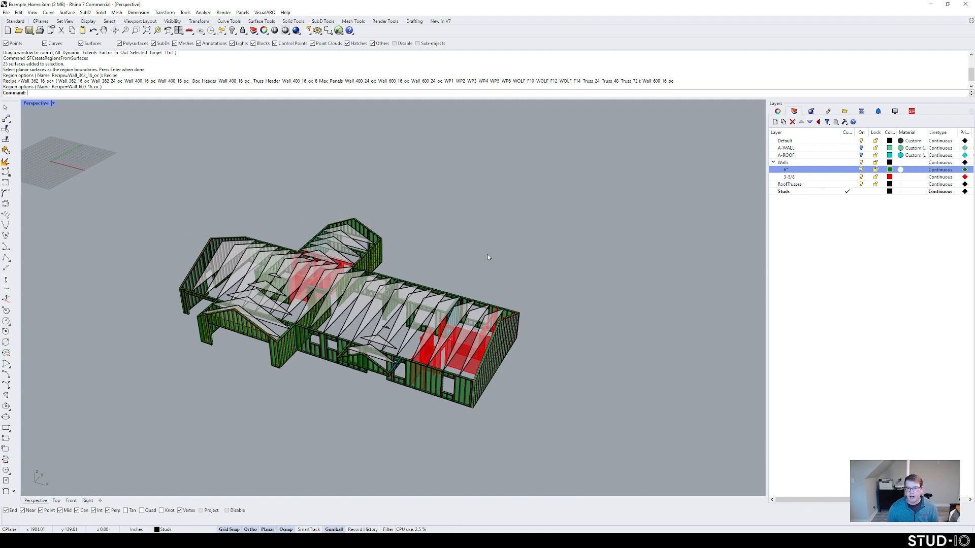
pyautogui.press('Return')
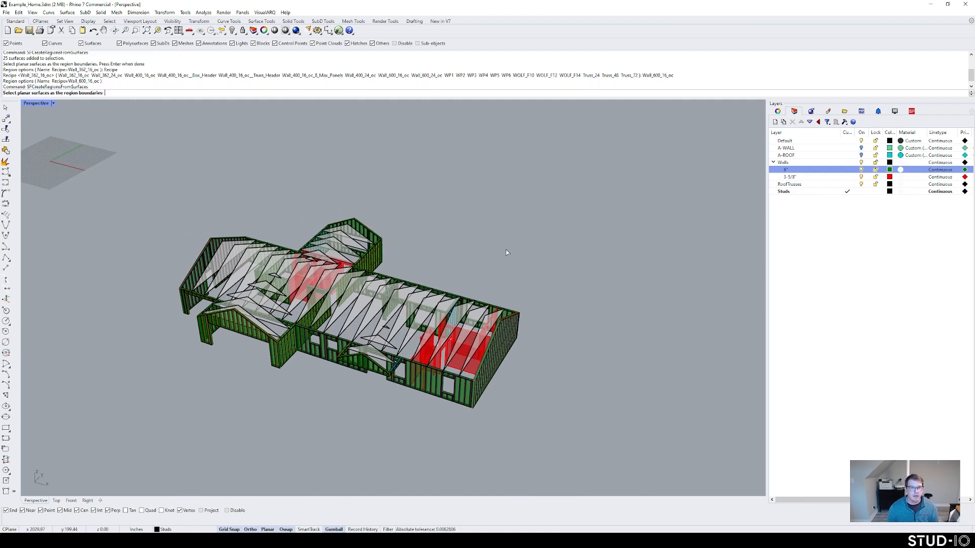
pyautogui.rightClick(799, 177)
pyautogui.click(823, 295)
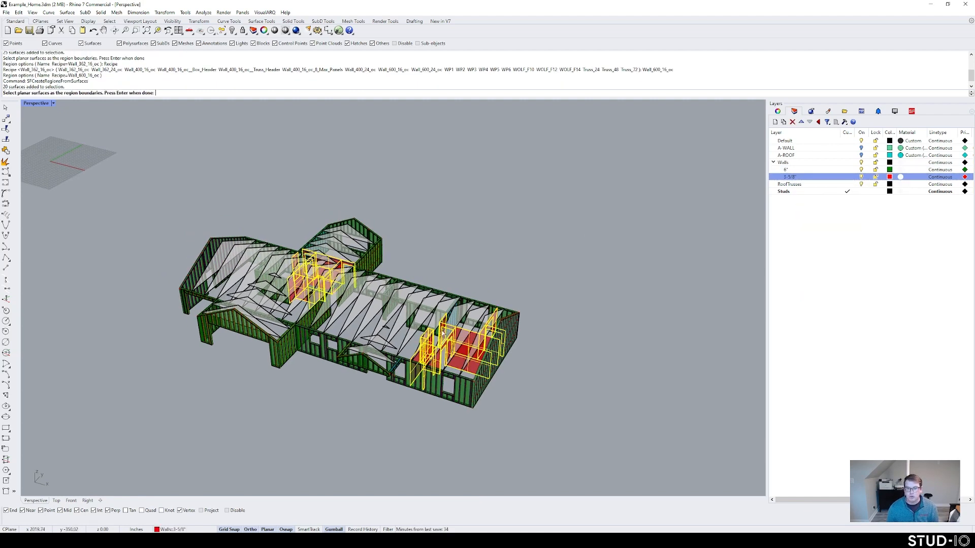
pyautogui.press('Return')
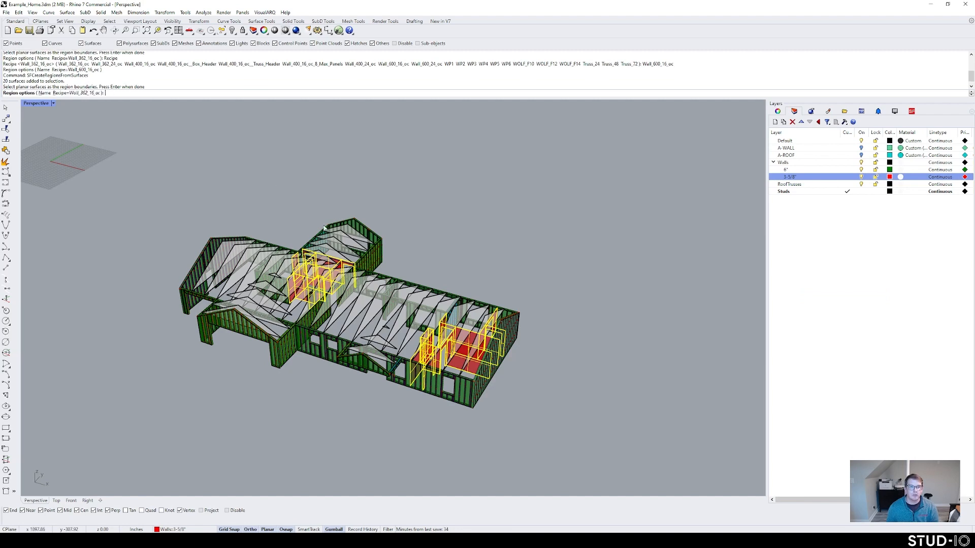
pyautogui.click(81, 94)
pyautogui.click(108, 93)
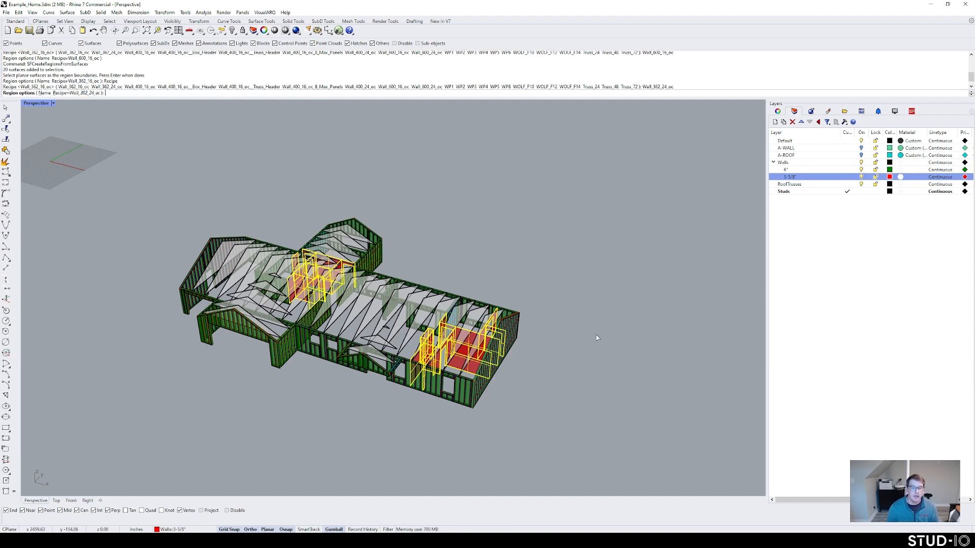
pyautogui.press('Return')
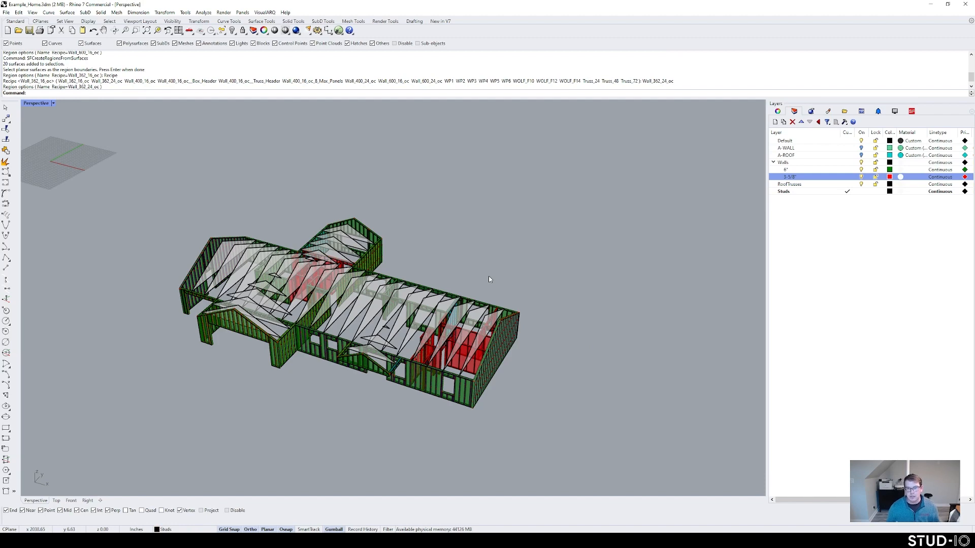
pyautogui.scroll(3, 449, 257)
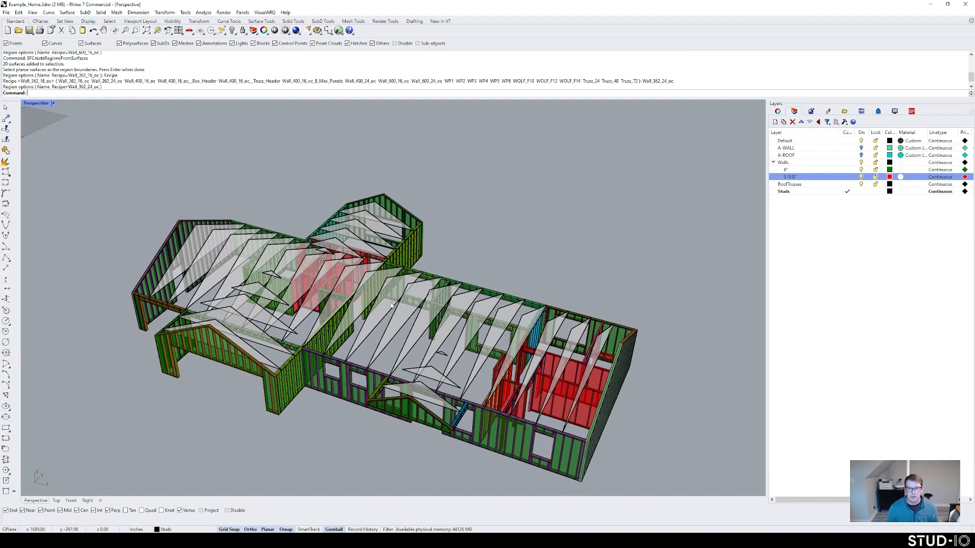
# Step: Generate roof trusses from the RoofTrusses layer surfaces with the Truss_72 recipe
pyautogui.rightClick(655, 217)
pyautogui.rightClick(789, 185)
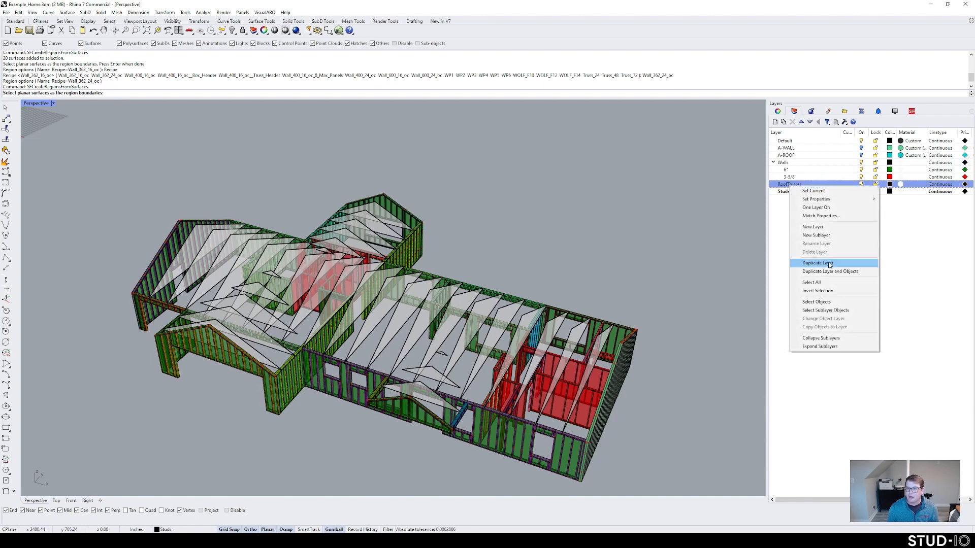
pyautogui.click(832, 304)
pyautogui.rightClick(385, 199)
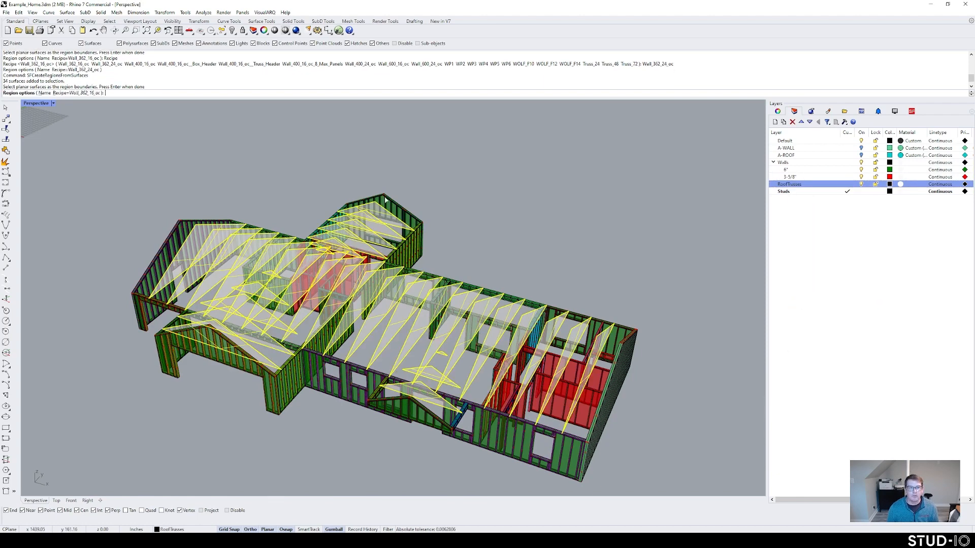
pyautogui.click(87, 93)
pyautogui.click(628, 93)
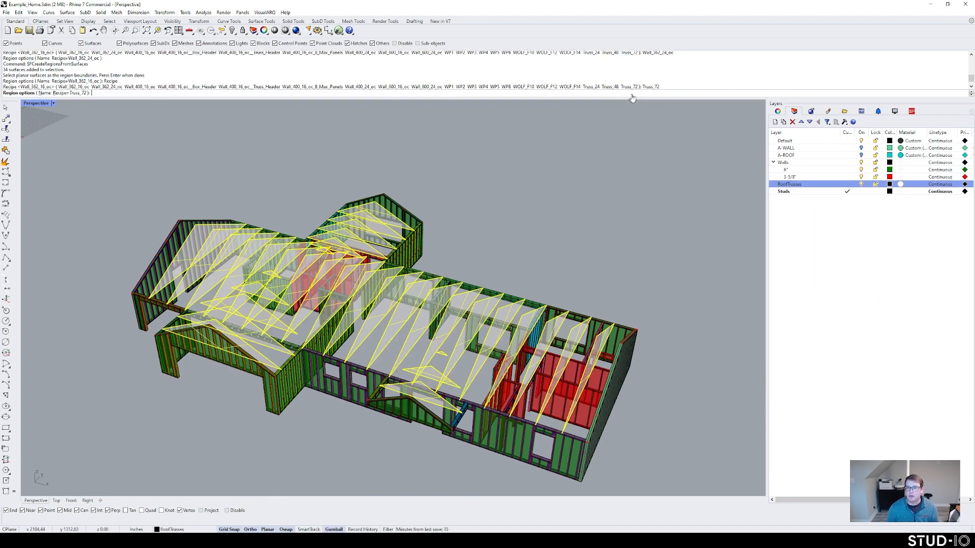
pyautogui.rightClick(600, 168)
pyautogui.moveTo(568, 249); pyautogui.dragTo(549, 250, button='right')
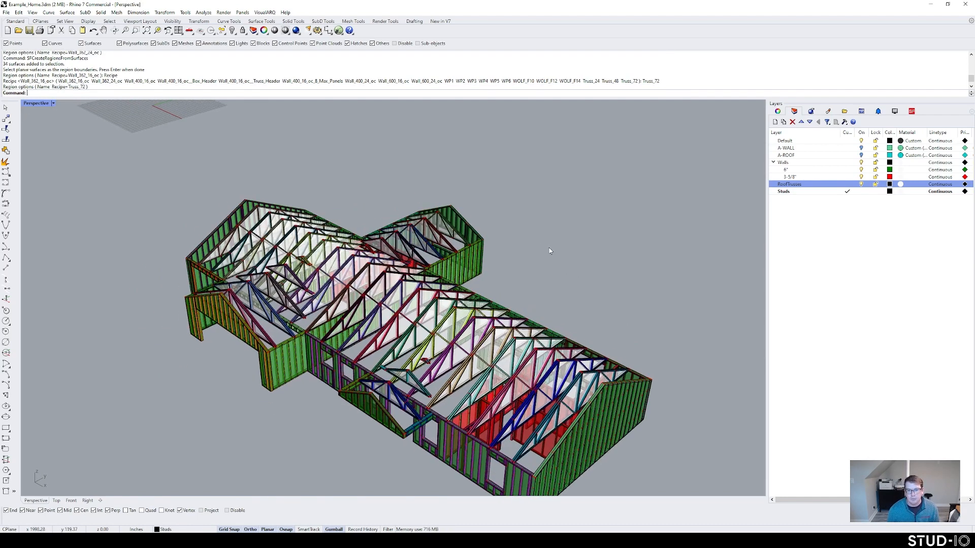
# Step: Hide the Walls layer and turn on the A-ROOF and A-WALL layers
pyautogui.click(861, 162)
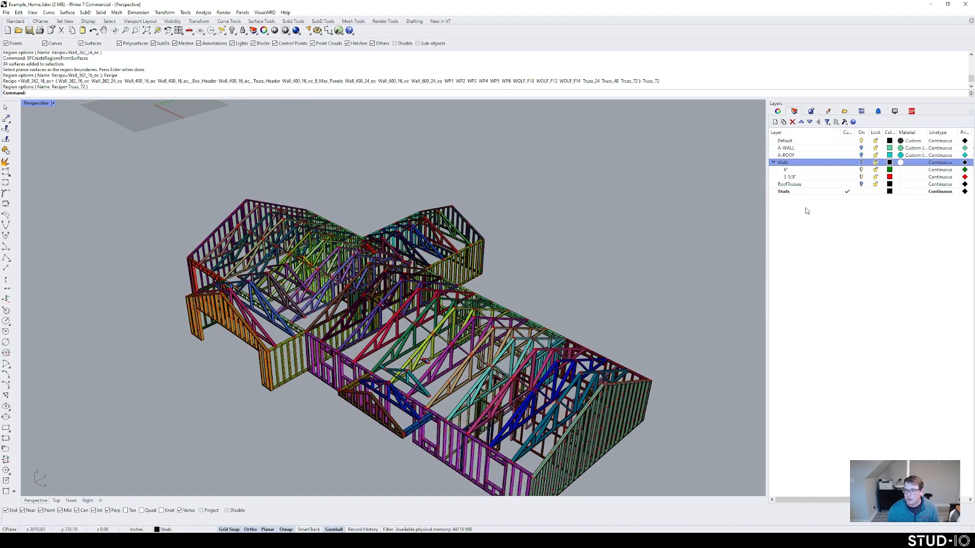
pyautogui.click(862, 155)
pyautogui.click(862, 148)
# Step: Zoom a window around the framed house and view it from higher up
pyautogui.keyDown('shift'); pyautogui.moveTo(474, 308); pyautogui.dragTo(459, 237, button='right'); pyautogui.keyUp('shift')
pyautogui.write('z')
pyautogui.press('Return')
pyautogui.moveTo(625, 452); pyautogui.dragTo(200, 224)
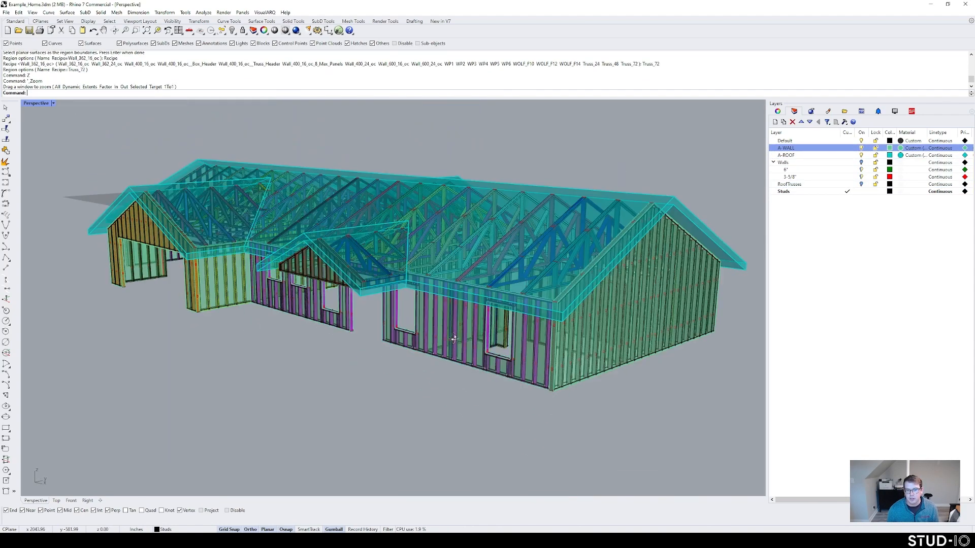
pyautogui.scroll(-5, 495, 315)
pyautogui.moveTo(495, 315)
pyautogui.mouseDown(button='right')
pyautogui.moveTo(474, 312)
pyautogui.moveTo(475, 332)
pyautogui.moveTo(326, 369)
pyautogui.moveTo(448, 341)
pyautogui.moveTo(421, 349)
pyautogui.moveTo(501, 355)
pyautogui.moveTo(507, 325)
pyautogui.mouseUp(button='right')
pyautogui.scroll(5, 473, 312)
pyautogui.scroll(-5, 473, 314)
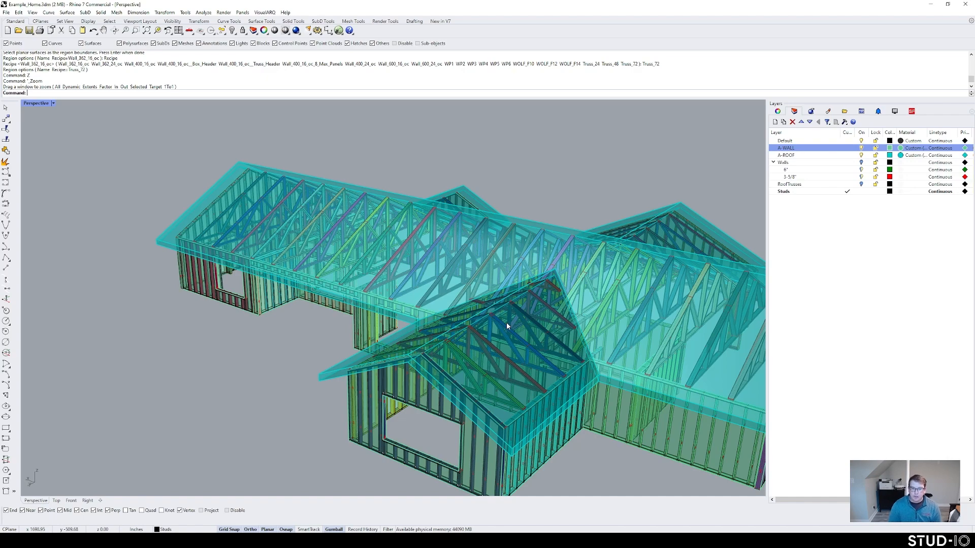
# Step: Orbit around the house to inspect the stud walls, gable end and roof trusses
pyautogui.moveTo(145, 256); pyautogui.dragTo(359, 311, button='right')
pyautogui.scroll(2, 376, 338)
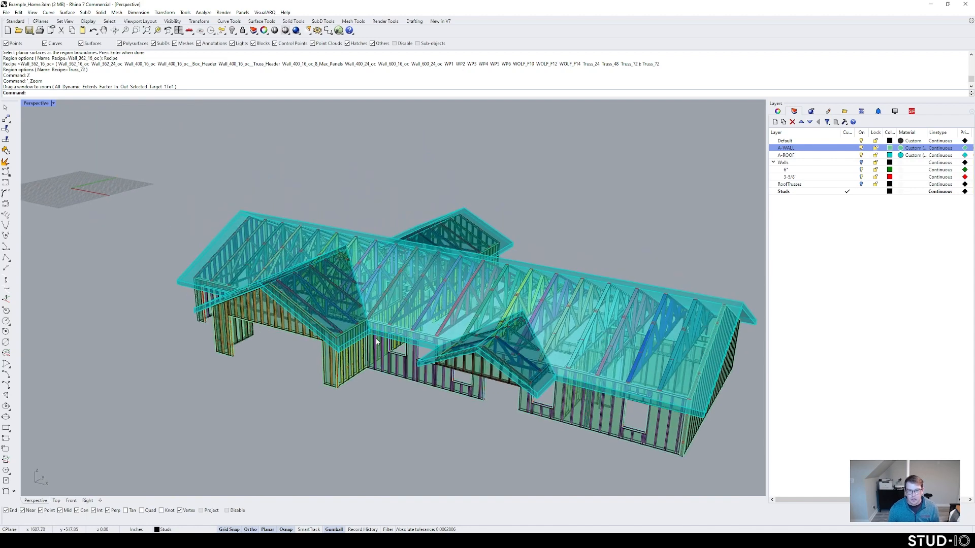
pyautogui.scroll(4, 375, 338)
pyautogui.scroll(2, 410, 360)
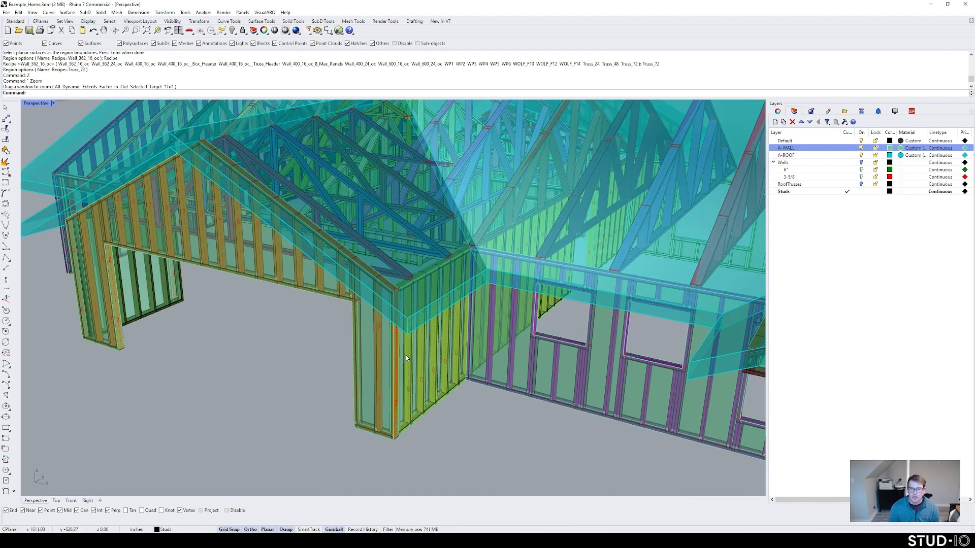
pyautogui.moveTo(445, 333); pyautogui.dragTo(468, 304, button='right')
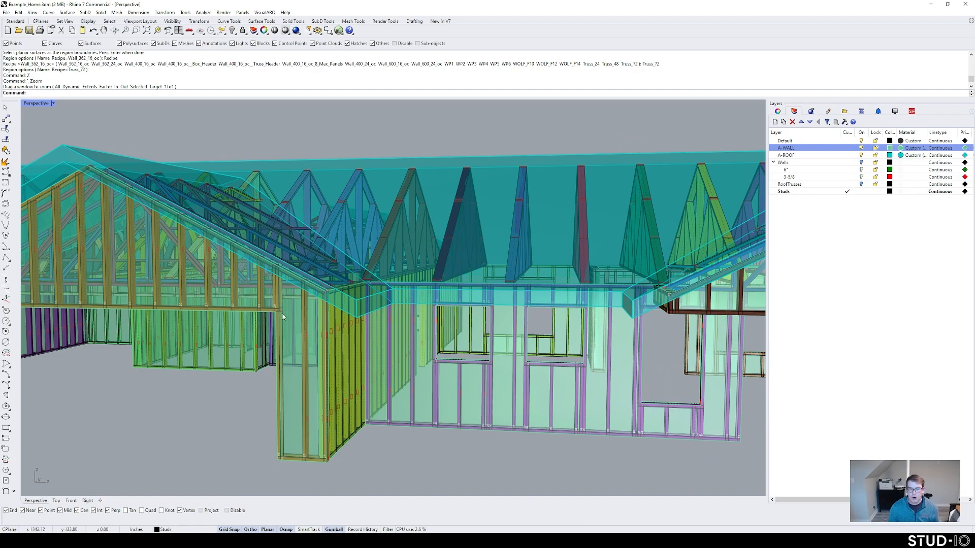
pyautogui.moveTo(283, 316); pyautogui.dragTo(585, 311, button='right')
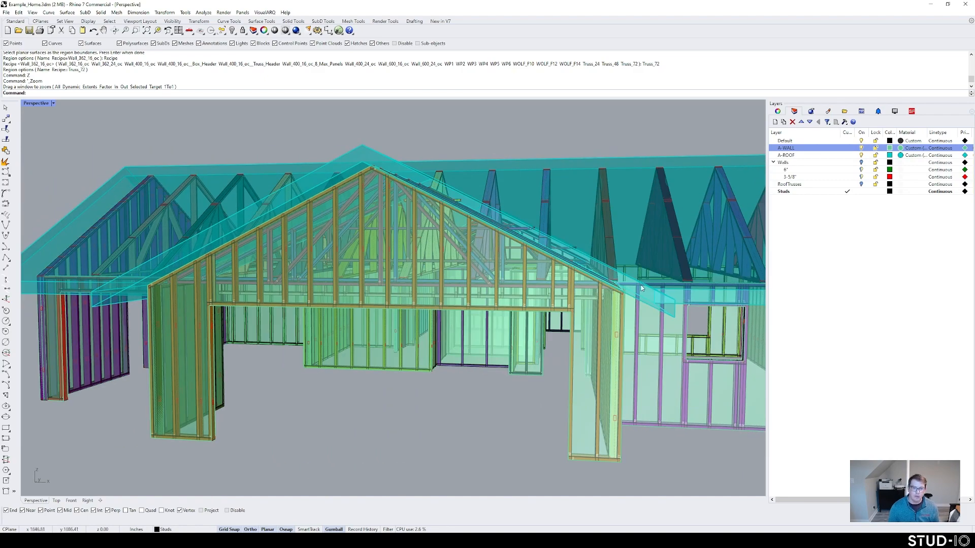
pyautogui.moveTo(186, 317); pyautogui.dragTo(523, 342, button='right')
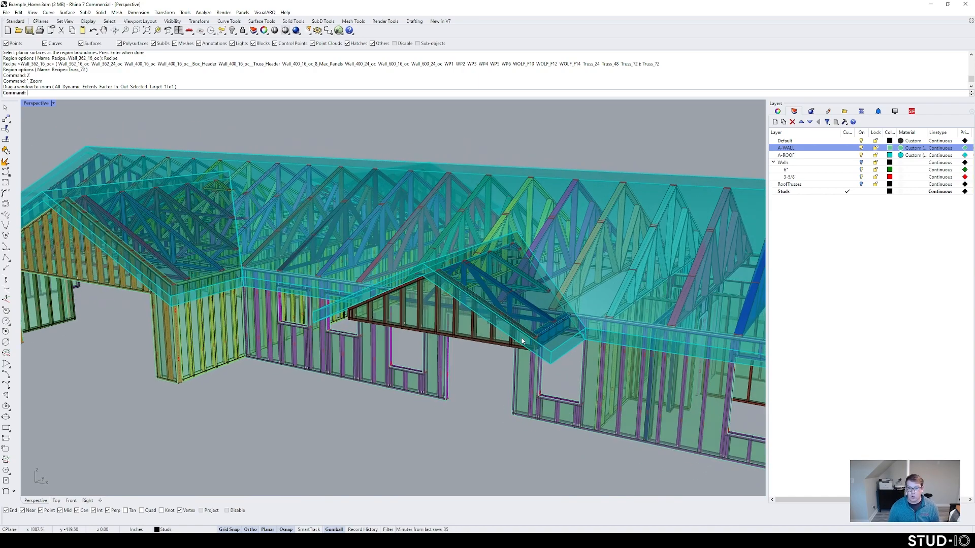
pyautogui.scroll(10, 356, 345)
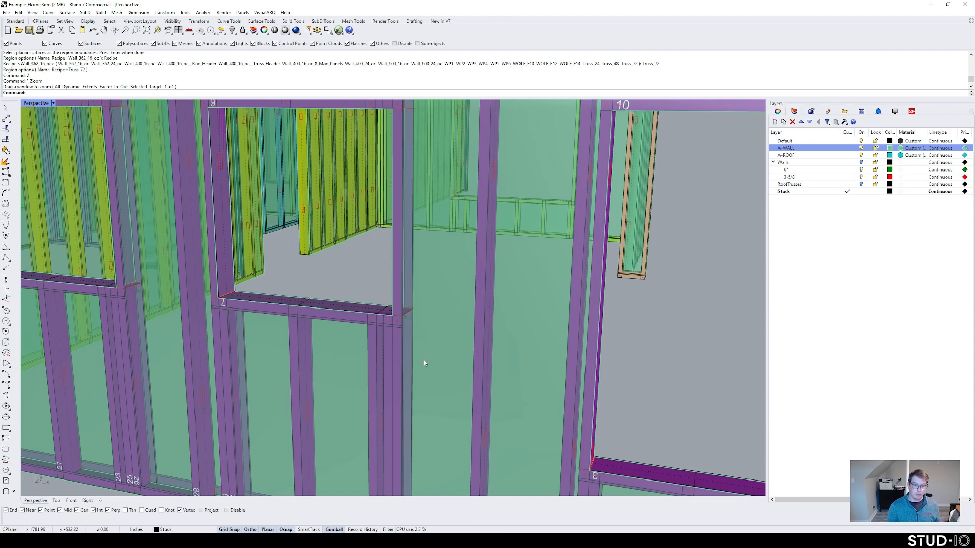
pyautogui.scroll(-10, 425, 362)
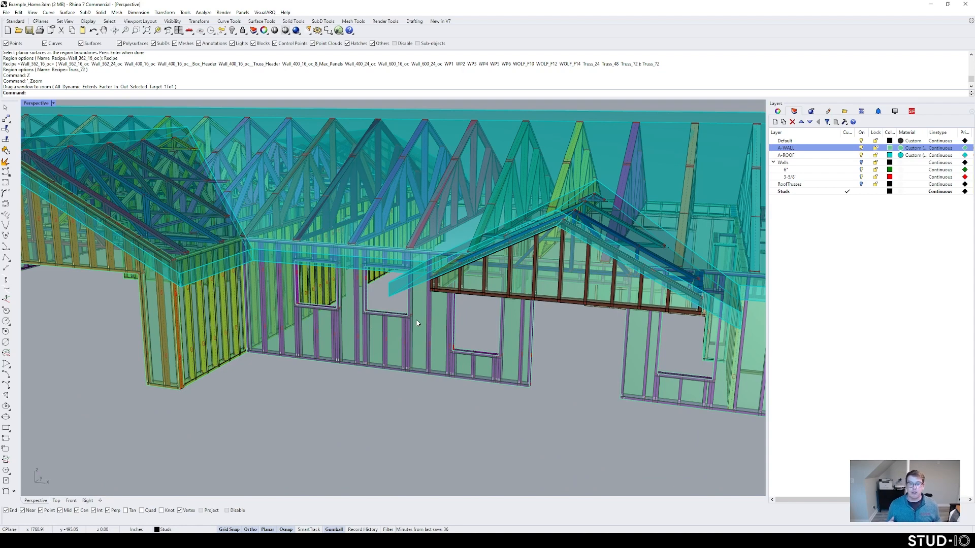
pyautogui.scroll(-10, 424, 318)
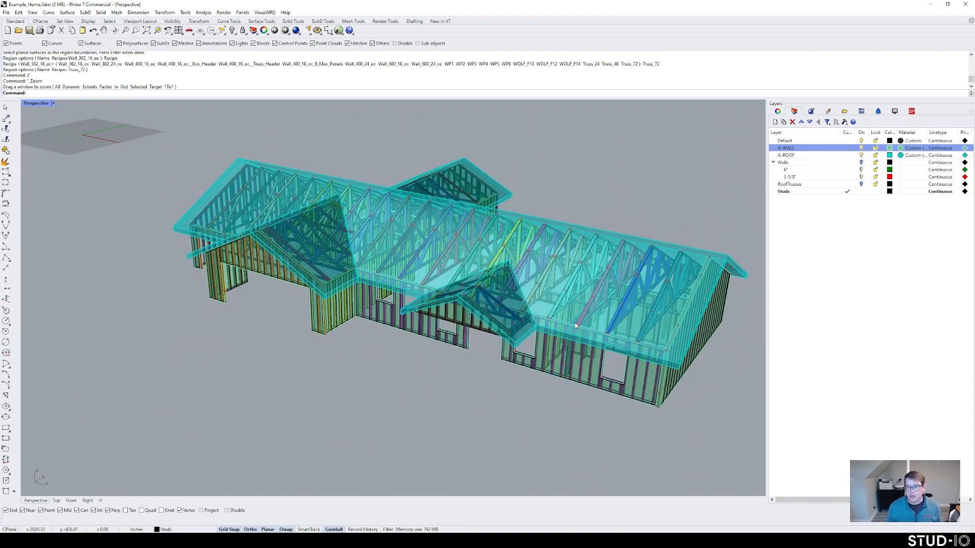
pyautogui.keyDown('shift'); pyautogui.moveTo(704, 359); pyautogui.dragTo(651, 361, button='right'); pyautogui.keyUp('shift')
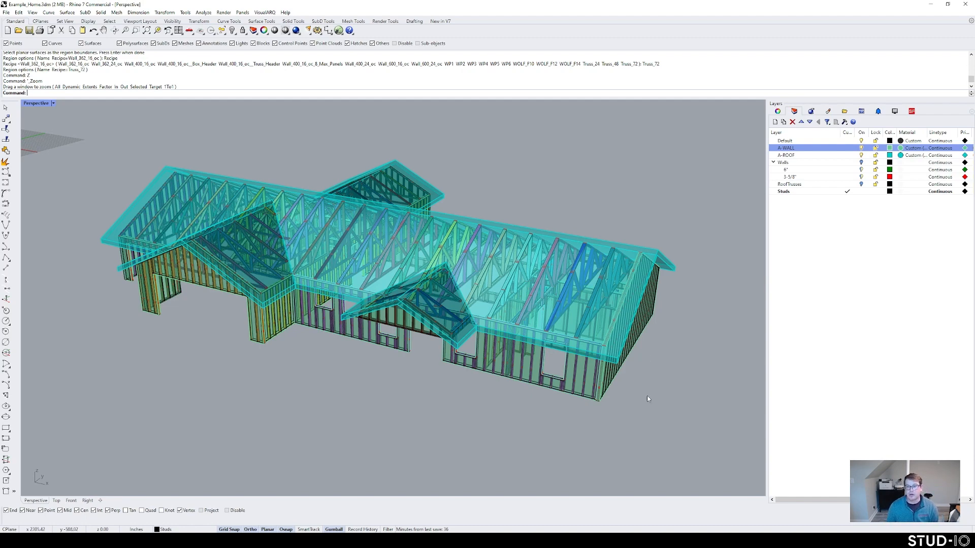
# Step: In Overview_Template.3dm, delete the middle and right wall panels and the leftover surface
pyautogui.moveTo(249, 516)
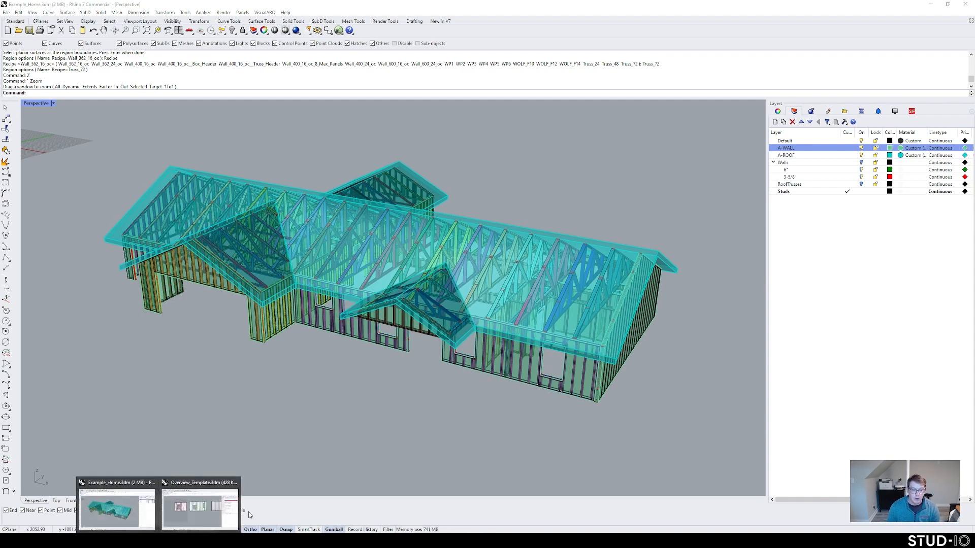
pyautogui.click(199, 510)
pyautogui.scroll(-3, 394, 372)
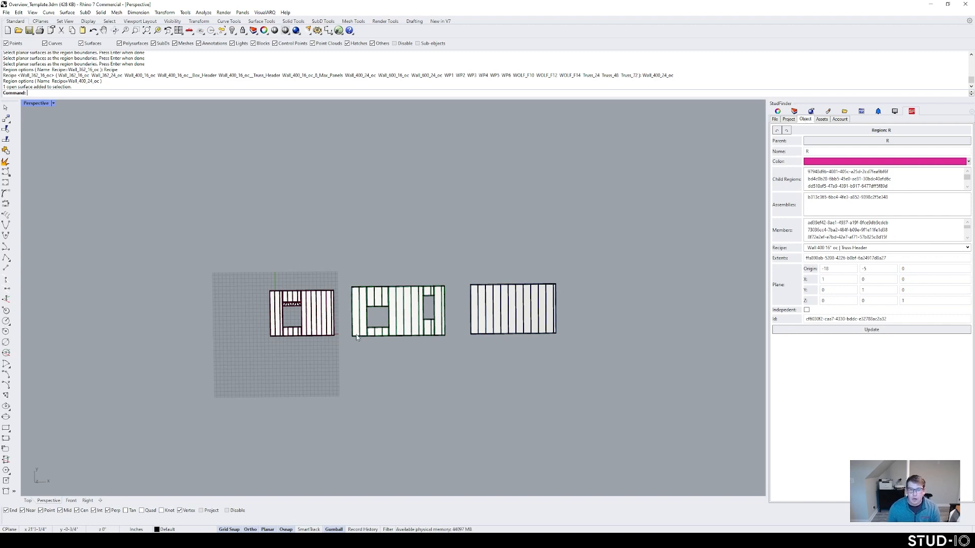
pyautogui.moveTo(349, 270); pyautogui.dragTo(628, 368)
pyautogui.press('Delete')
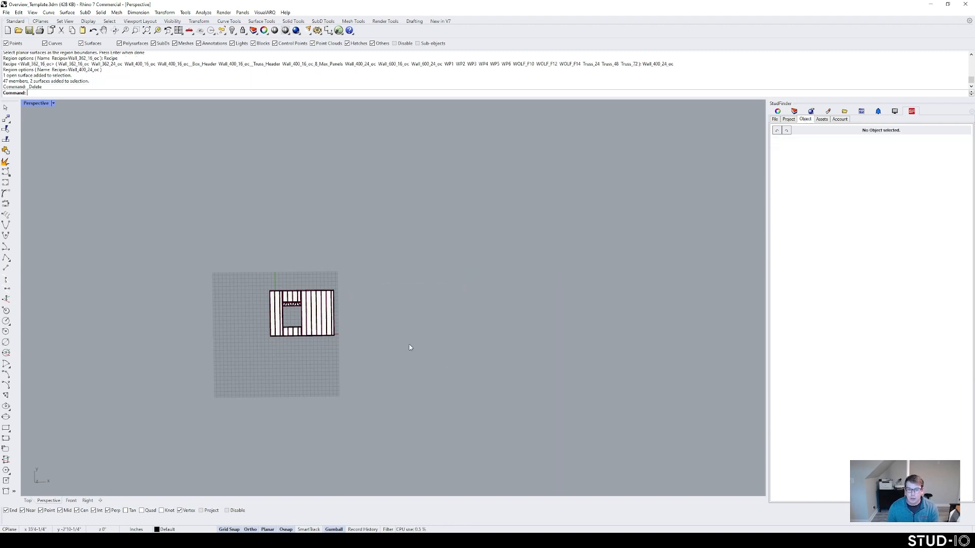
pyautogui.scroll(5, 315, 320)
pyautogui.click(318, 308)
pyautogui.press('Delete')
pyautogui.scroll(-3, 319, 309)
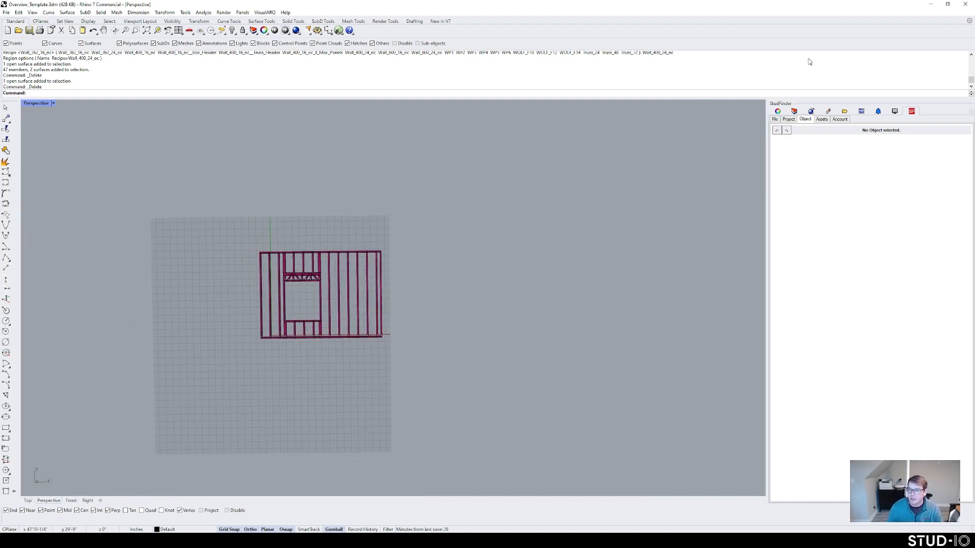
# Step: Show StudFinder's import/export options and level the view on the remaining wall frame
pyautogui.click(775, 120)
pyautogui.moveTo(439, 298); pyautogui.dragTo(369, 314, button='right')
pyautogui.scroll(8, 366, 313)
pyautogui.keyDown('shift'); pyautogui.moveTo(370, 267); pyautogui.dragTo(433, 319, button='right'); pyautogui.keyUp('shift')
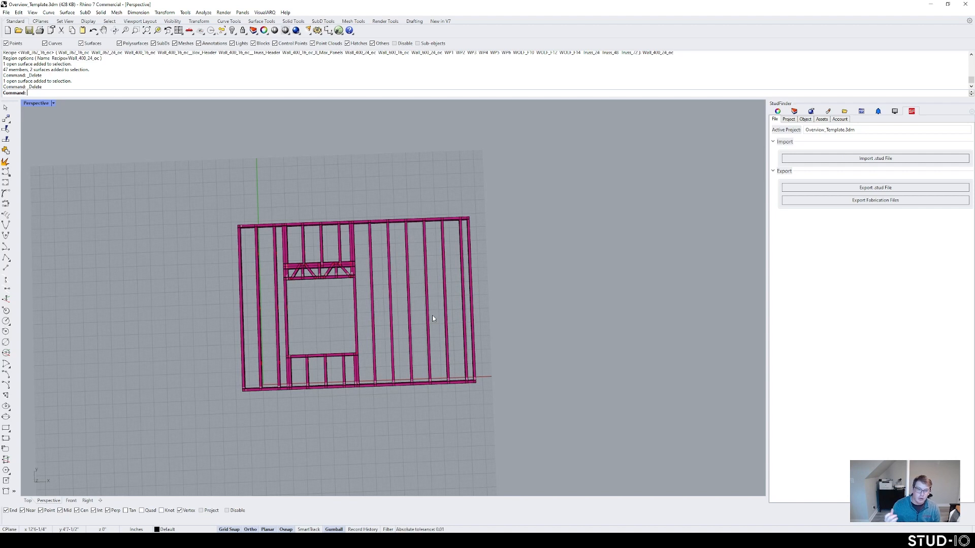
pyautogui.rightClick(576, 290)
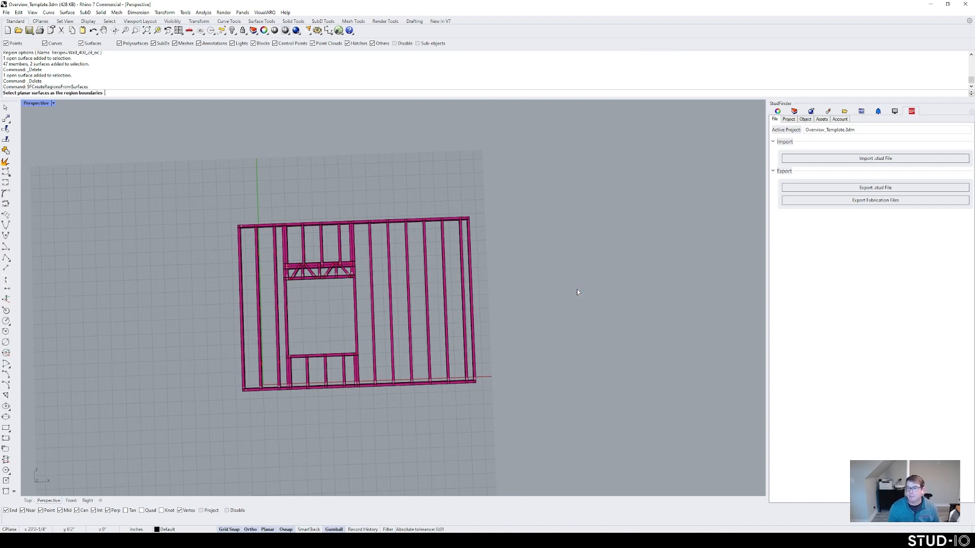
pyautogui.press('Escape')
pyautogui.press('Escape')
# Step: Export fabrication files for wall assembly R into the Overview\Export folder
pyautogui.click(840, 202)
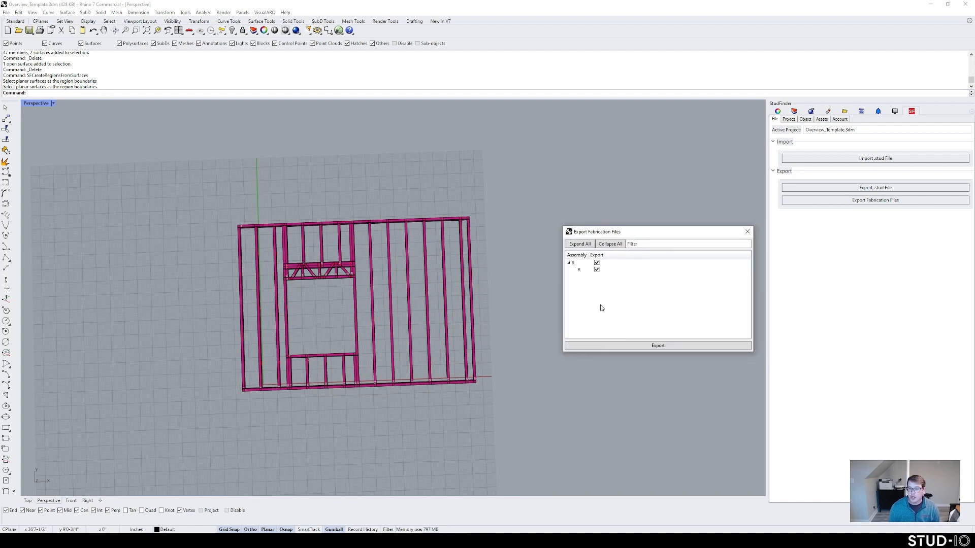
pyautogui.click(597, 270)
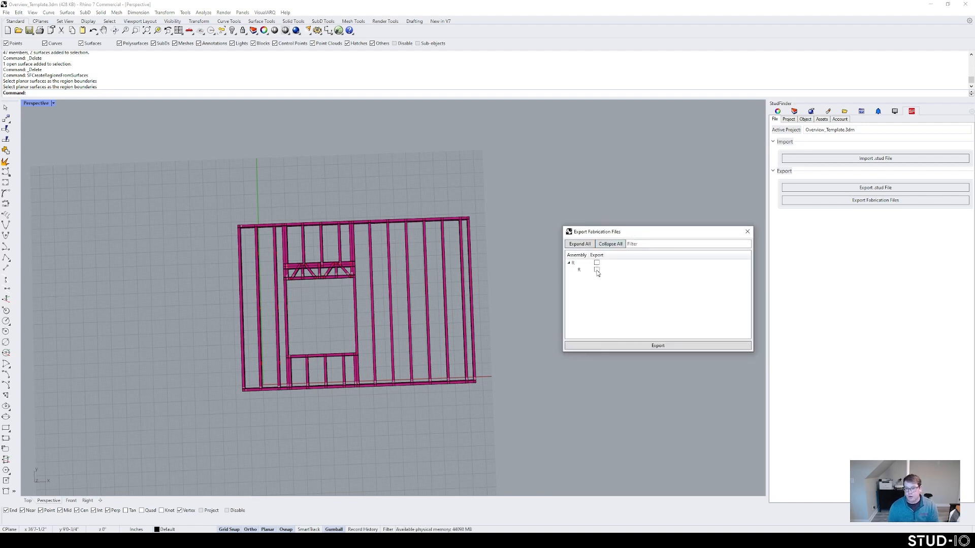
pyautogui.click(633, 347)
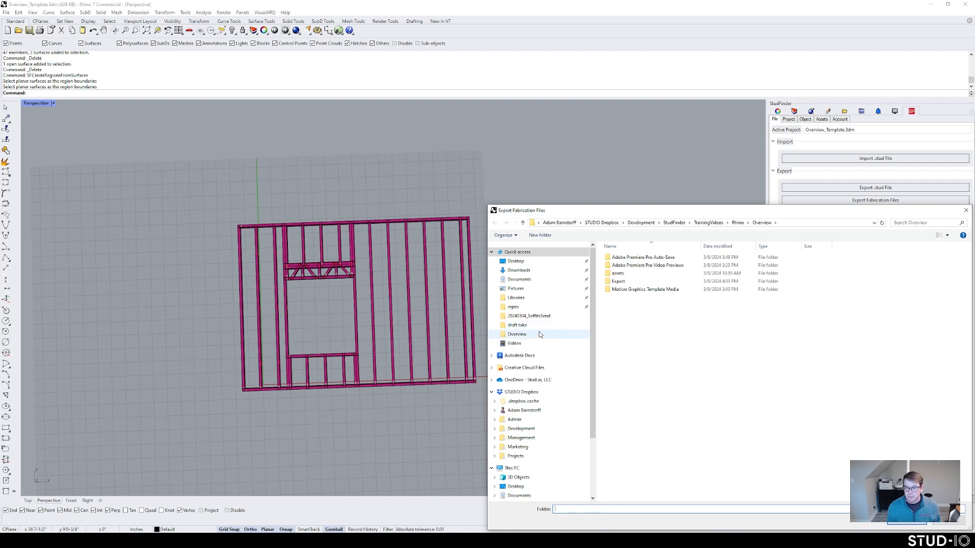
pyautogui.doubleClick(619, 282)
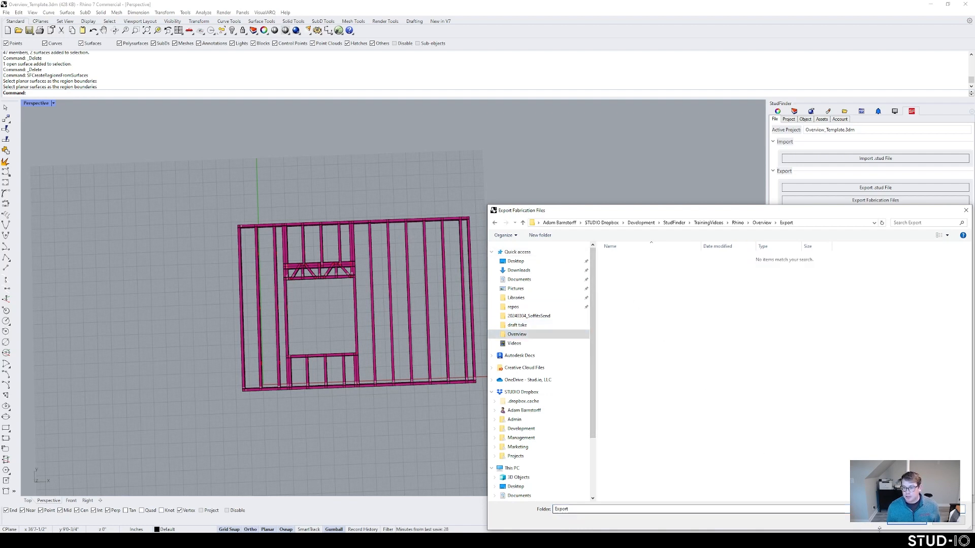
pyautogui.click(907, 520)
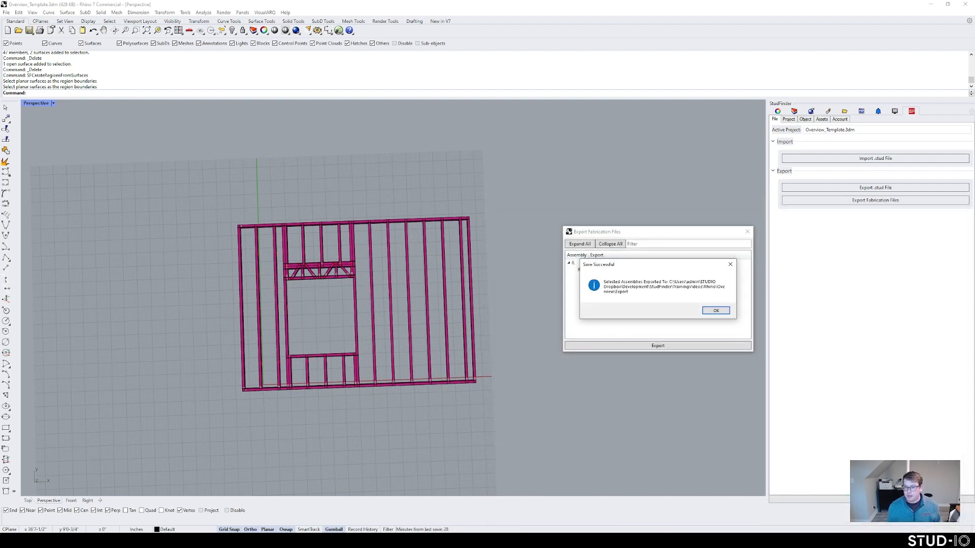
pyautogui.click(716, 311)
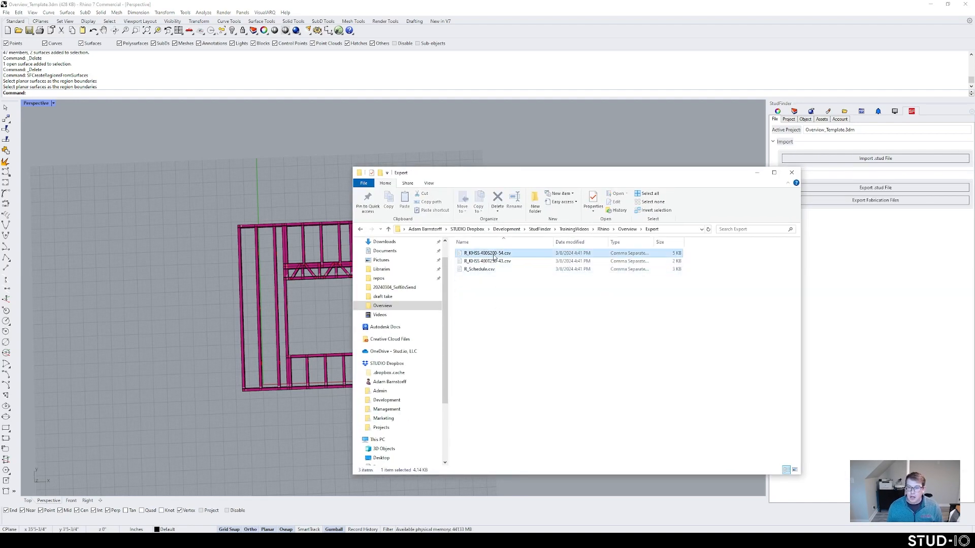
# Step: Check R_KHSS 400T250-43.csv and R_Schedule.csv in the Export folder, leaving names unchanged, then return to Rhino
pyautogui.moveTo(499, 175); pyautogui.dragTo(589, 131)
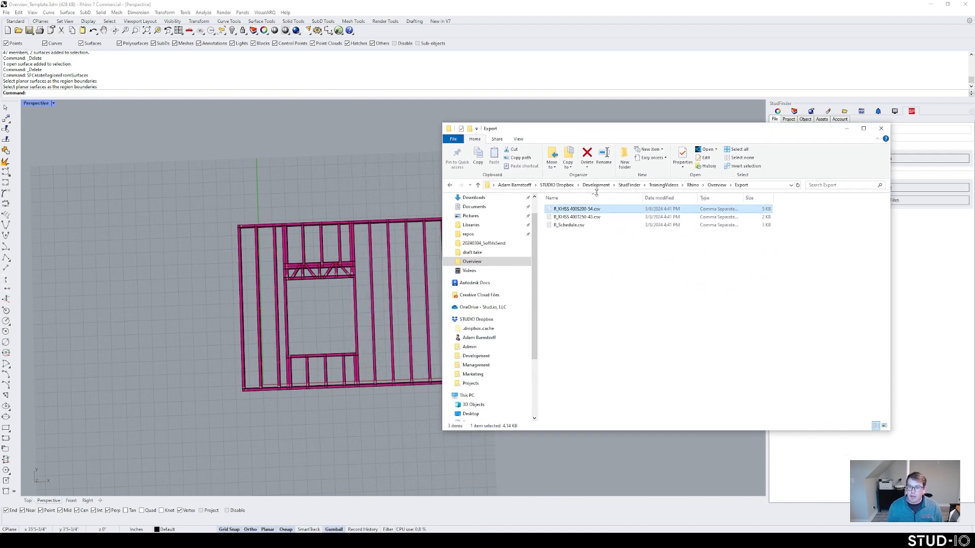
pyautogui.click(579, 216)
pyautogui.click(579, 226)
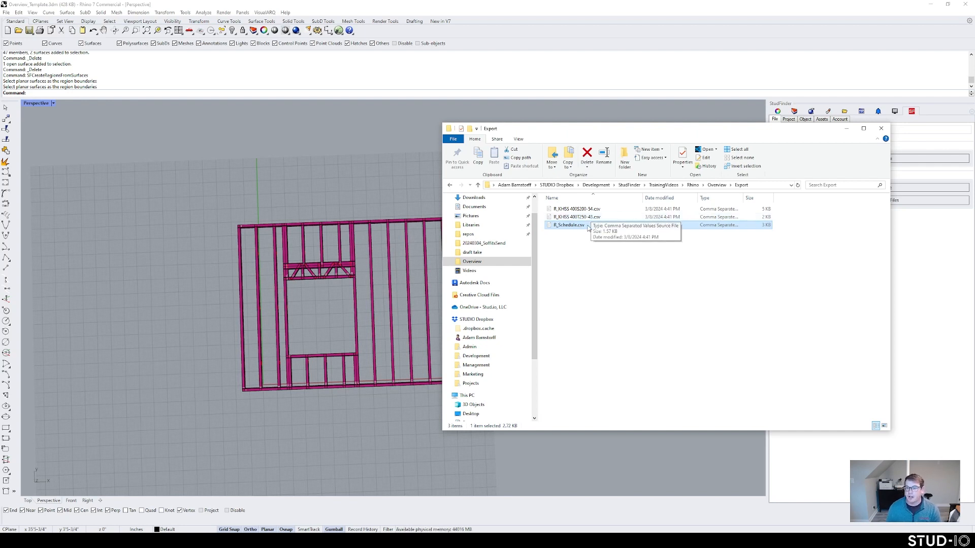
pyautogui.press('F2')
pyautogui.click(609, 239)
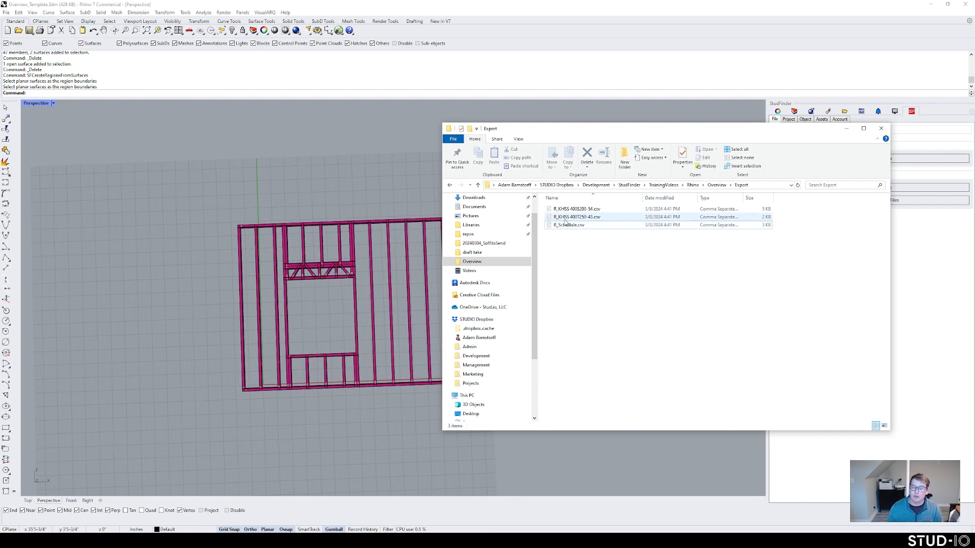
pyautogui.moveTo(811, 137); pyautogui.dragTo(748, 176)
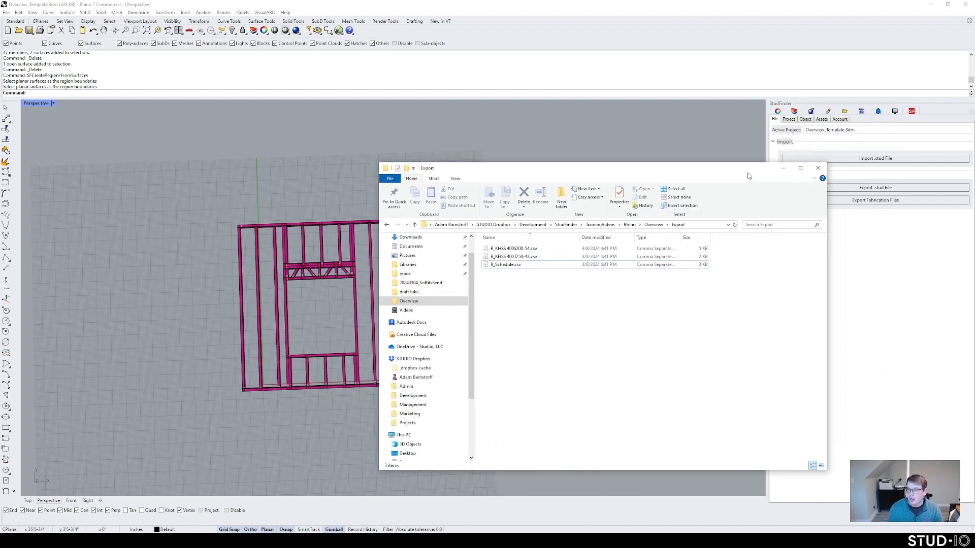
pyautogui.click(728, 142)
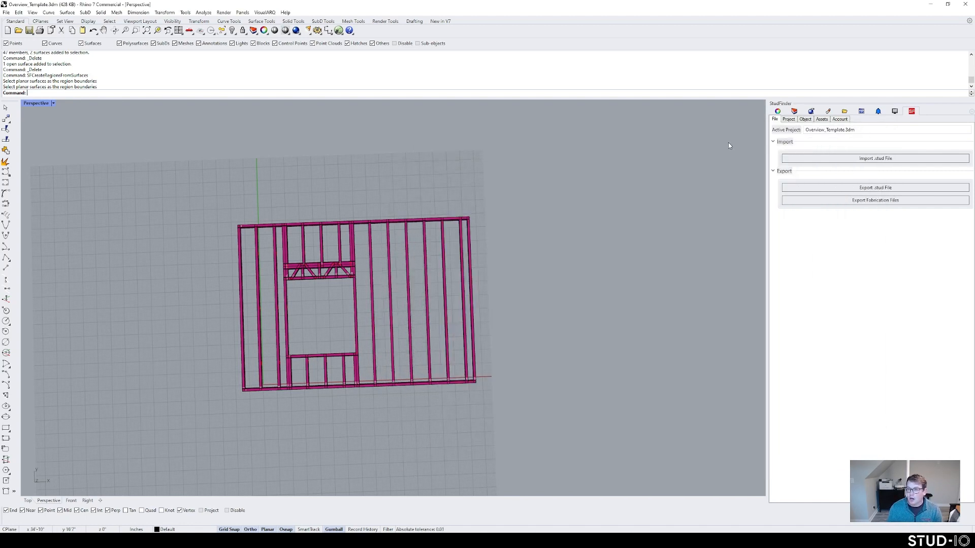
# Step: Export the StudFinder project as a .stud file into the Overview\Export folder
pyautogui.click(830, 188)
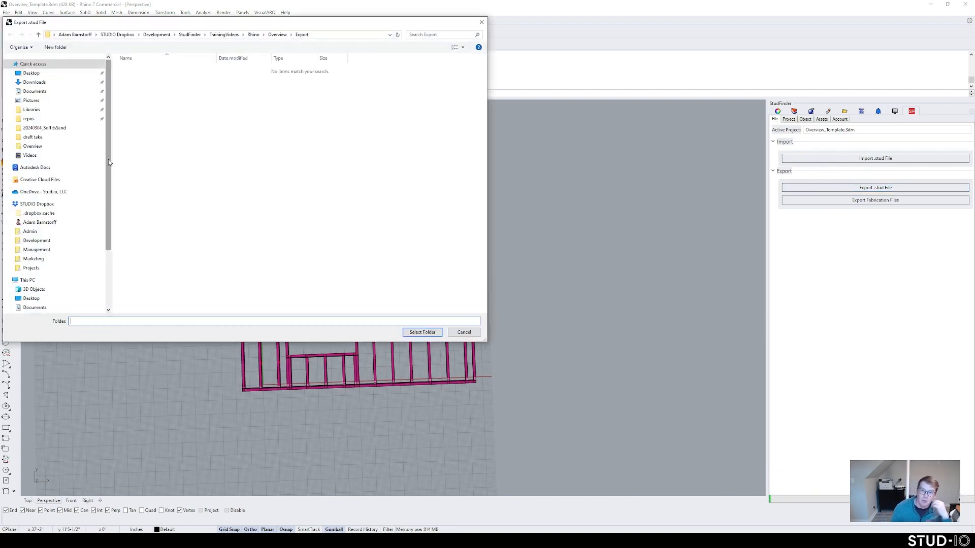
pyautogui.click(36, 146)
pyautogui.click(156, 95)
pyautogui.doubleClick(156, 94)
pyautogui.click(423, 332)
pyautogui.press('Return')
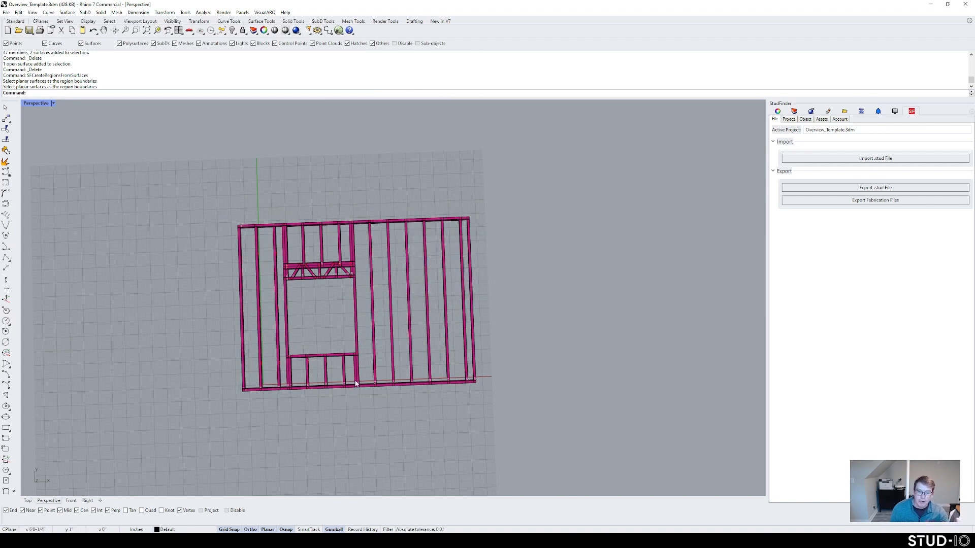
pyautogui.click(119, 541)
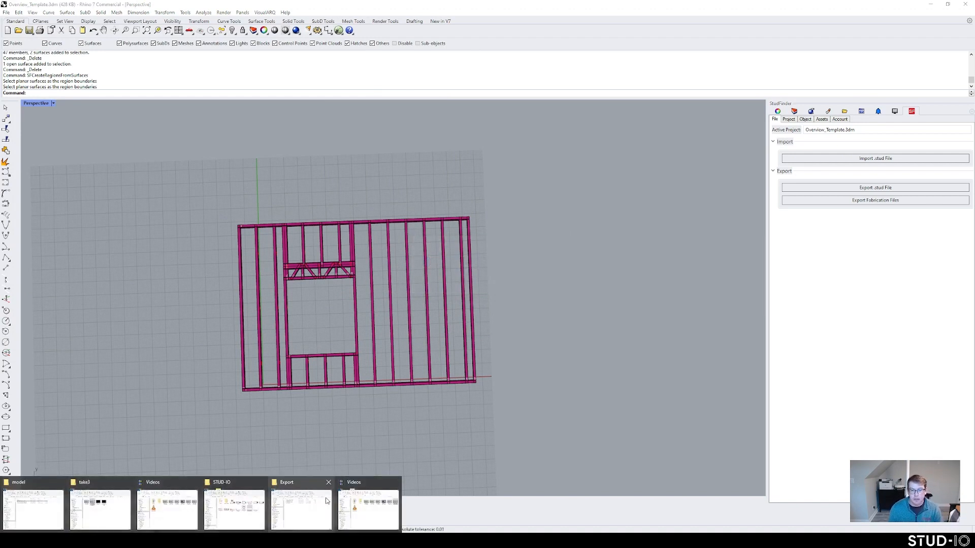
# Step: Confirm the 142 KB Overview_Template.stud file sits in Export, then return to Rhino
pyautogui.click(288, 508)
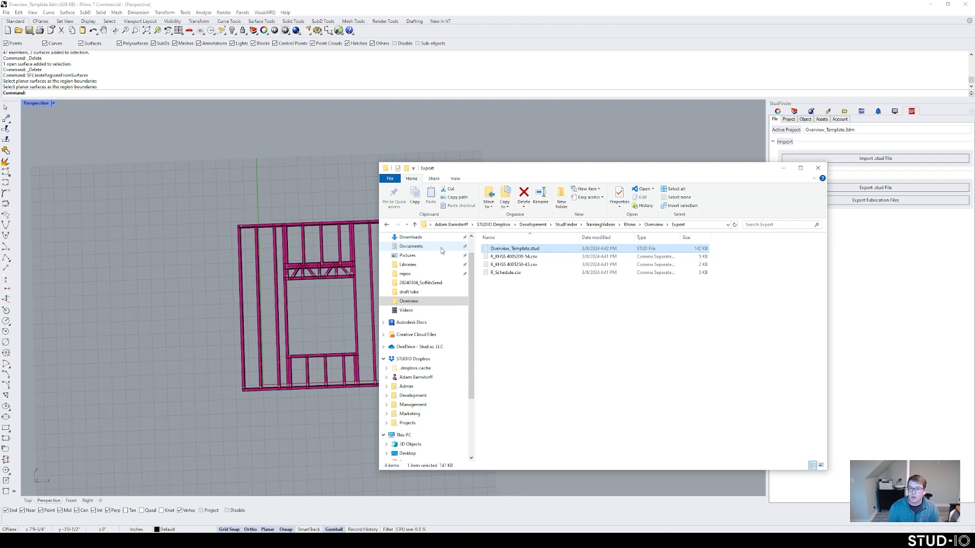
pyautogui.click(514, 142)
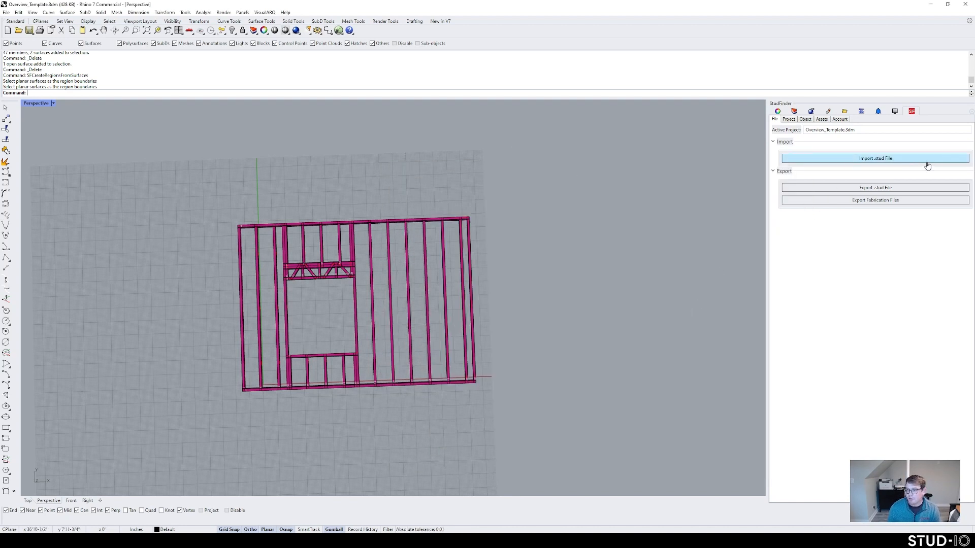
# Step: Orbit, pan and zoom the view to reframe the wall panel frame model
pyautogui.scroll(-2, 411, 310)
pyautogui.moveTo(412, 311); pyautogui.dragTo(405, 317, button='right')
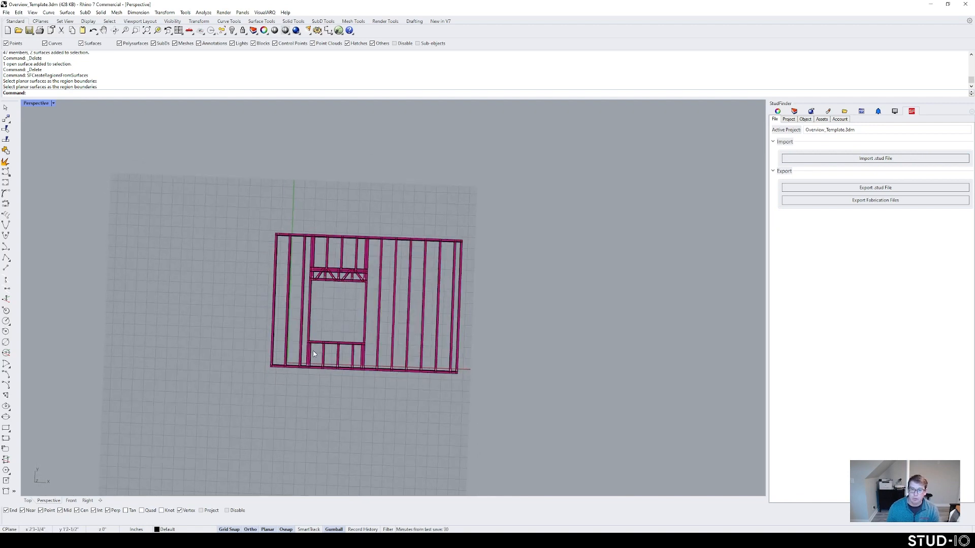
pyautogui.moveTo(335, 355); pyautogui.dragTo(343, 349, button='right')
pyautogui.scroll(-2, 344, 348)
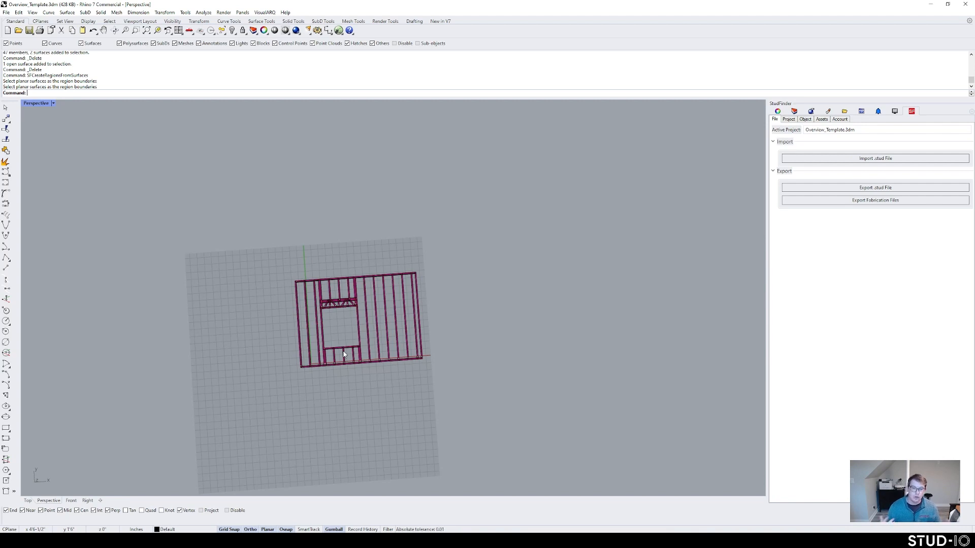
pyautogui.scroll(3, 355, 331)
pyautogui.keyDown('shift'); pyautogui.moveTo(360, 311); pyautogui.dragTo(354, 310, button='right'); pyautogui.keyUp('shift')
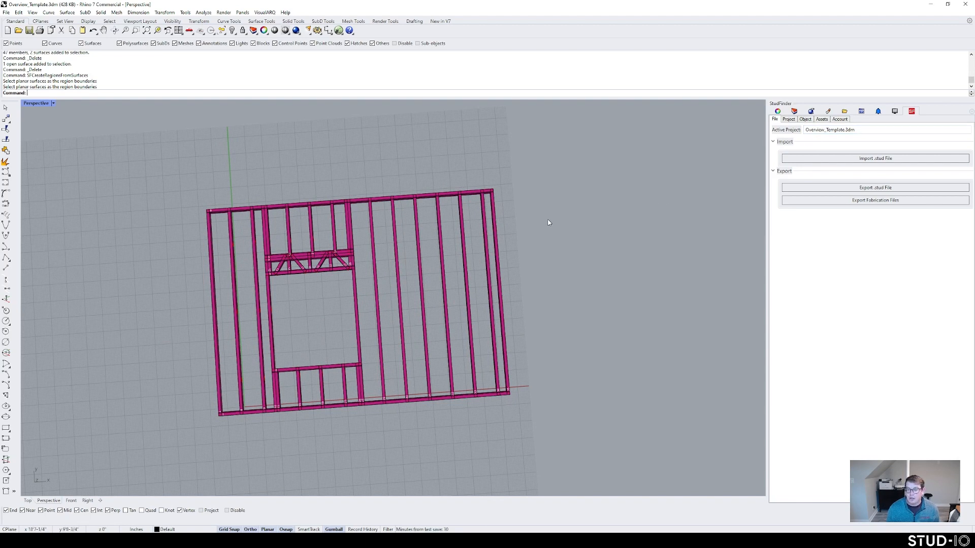
pyautogui.scroll(-2, 543, 245)
pyautogui.moveTo(543, 245)
pyautogui.mouseDown(button='right')
pyautogui.moveTo(525, 246)
pyautogui.moveTo(537, 227)
pyautogui.moveTo(538, 239)
pyautogui.mouseUp(button='right')
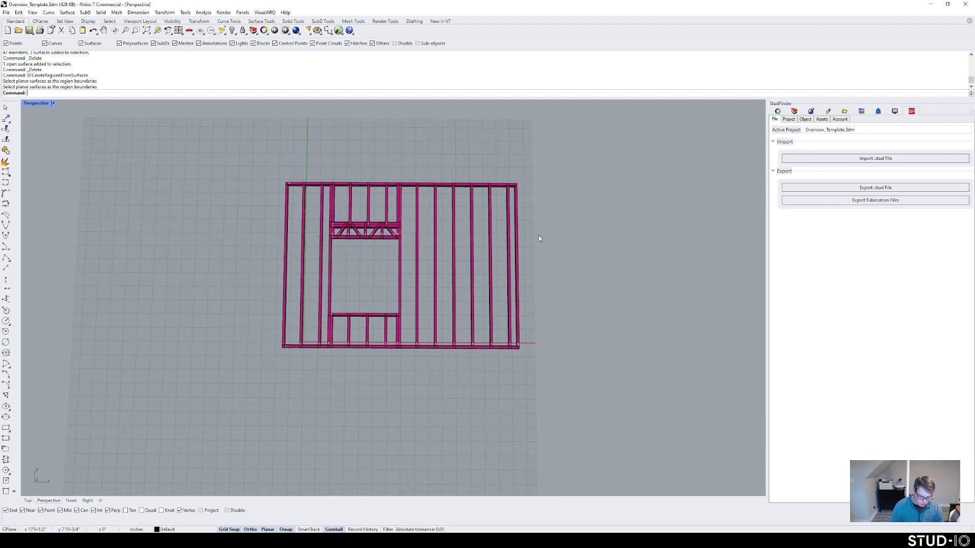
# Step: Run MakeFrameDrawing on the whole wall frame to generate its numbered frame drawing
pyautogui.write('M')
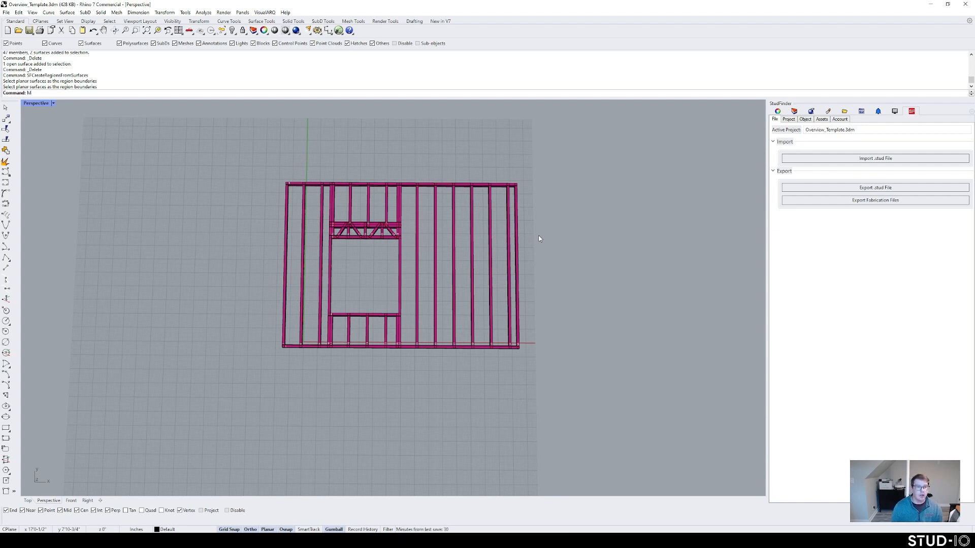
pyautogui.write('akeFrameDrawing')
pyautogui.press('Return')
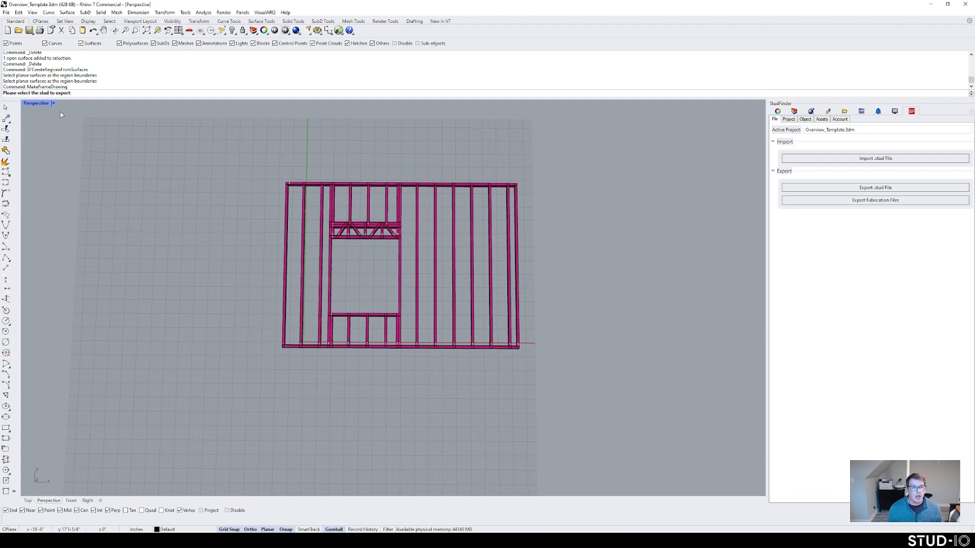
pyautogui.moveTo(259, 170); pyautogui.dragTo(584, 394)
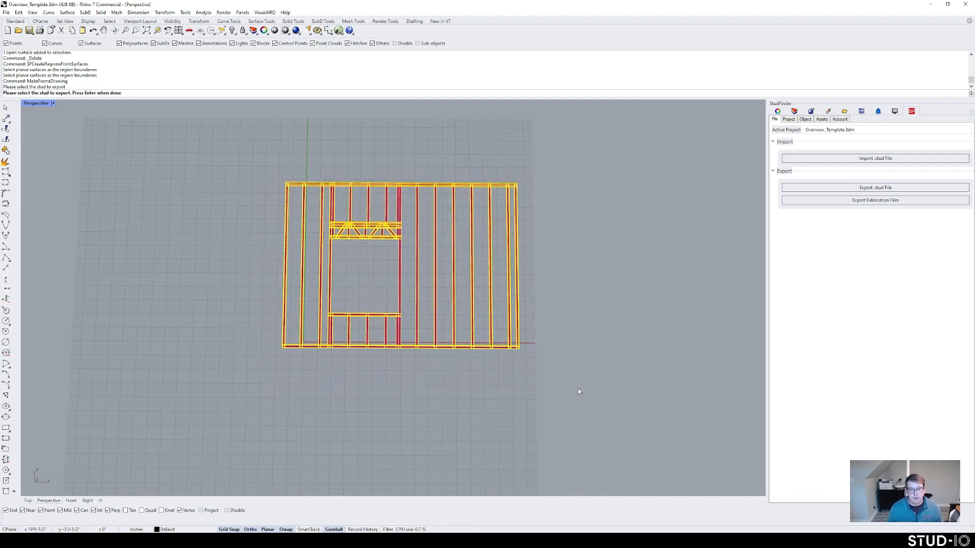
pyautogui.press('Return')
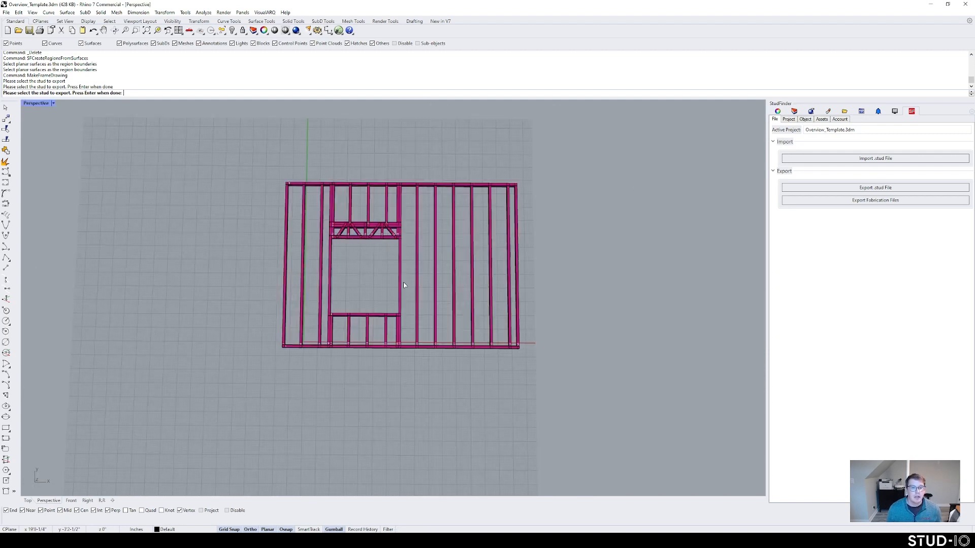
# Step: Check the frame drawing on the new R.R layout page
pyautogui.click(28, 501)
pyautogui.scroll(3, 322, 256)
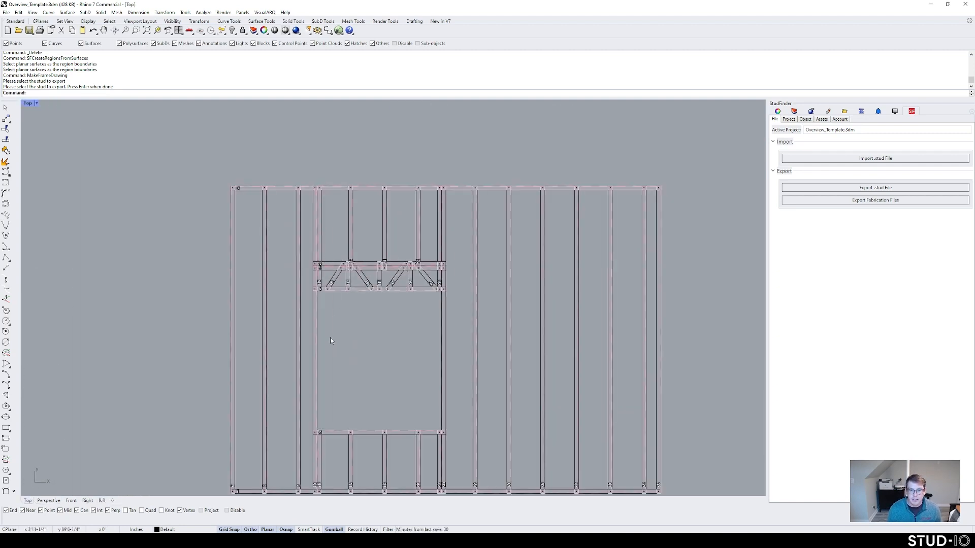
pyautogui.scroll(2, 338, 339)
pyautogui.scroll(-2, 377, 370)
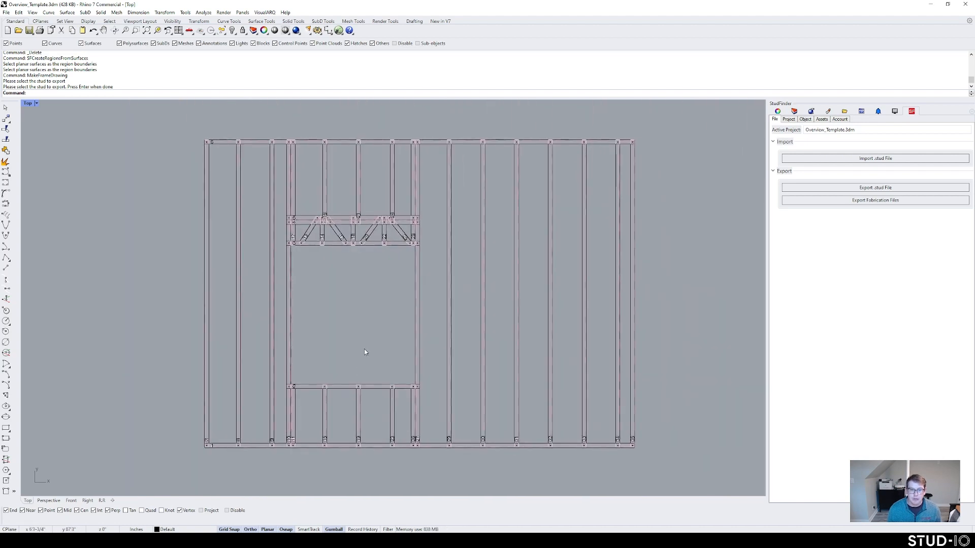
pyautogui.click(101, 500)
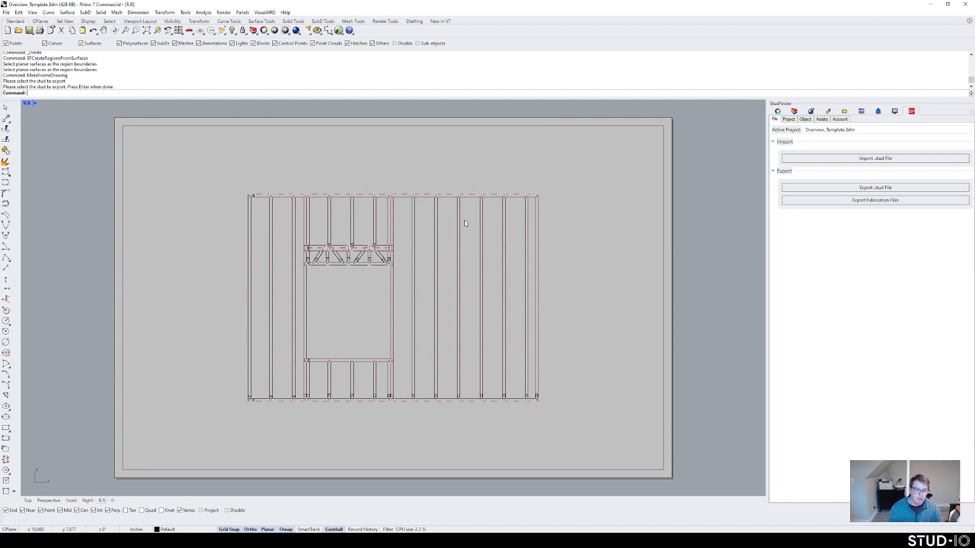
# Step: Zoom the Top view to the wall's bottom-left corner to read the member numbers
pyautogui.click(27, 501)
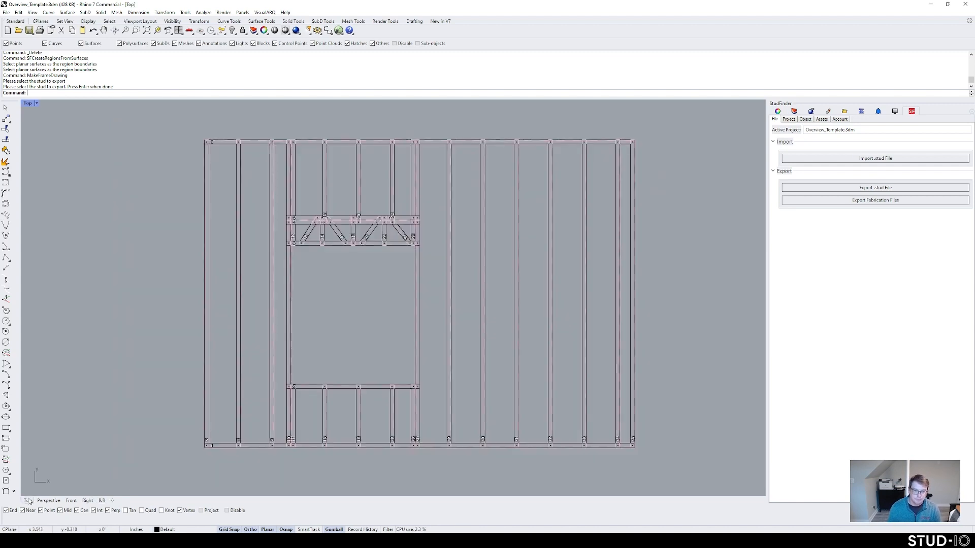
pyautogui.scroll(5, 251, 436)
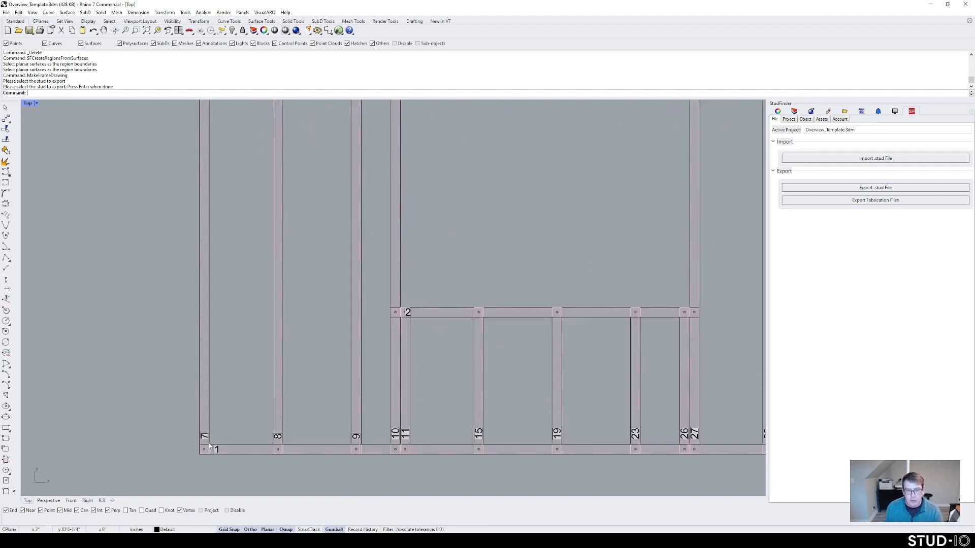
pyautogui.click(216, 439)
pyautogui.press('Escape')
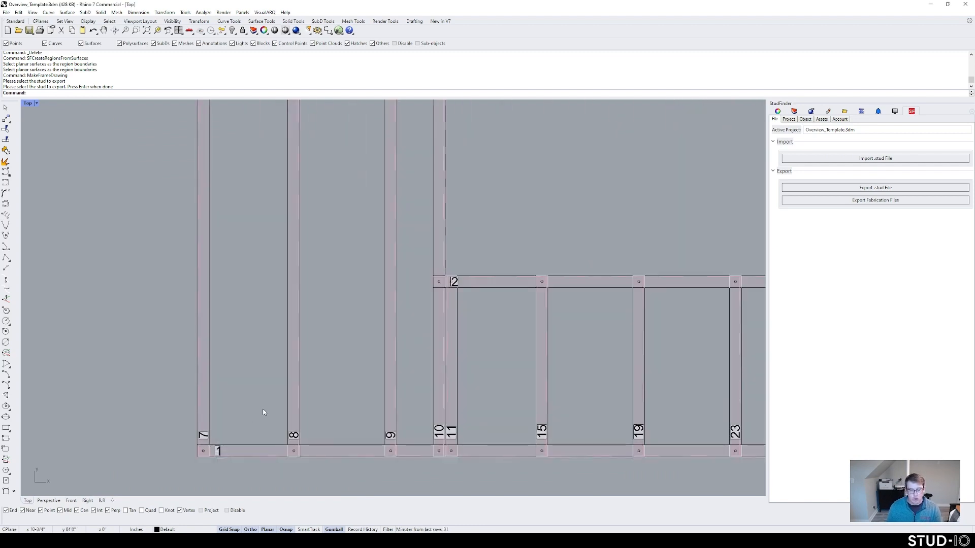
pyautogui.scroll(-6, 252, 415)
pyautogui.scroll(-4, 381, 310)
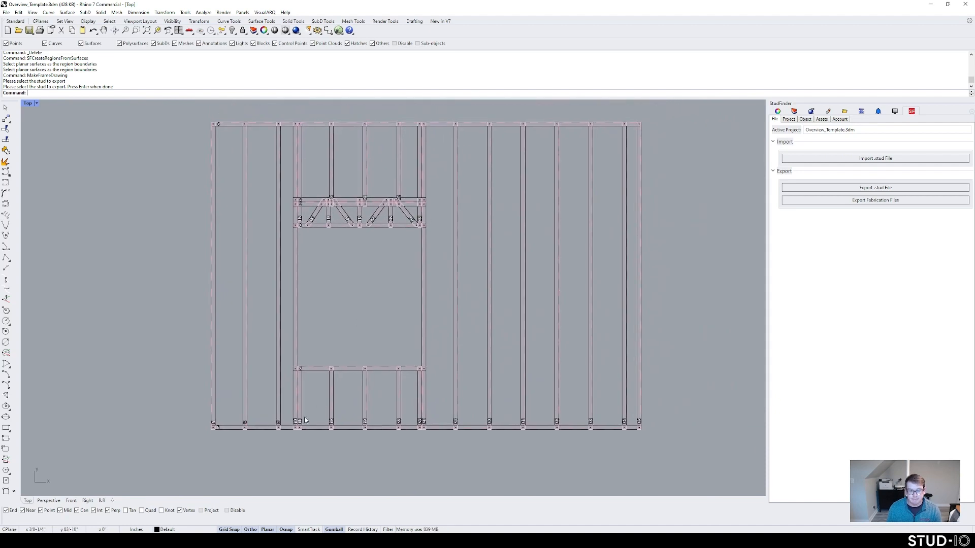
pyautogui.scroll(3, 279, 422)
# Step: Select stud 7 to check its number, then zoom out to the whole wall
pyautogui.click(151, 400)
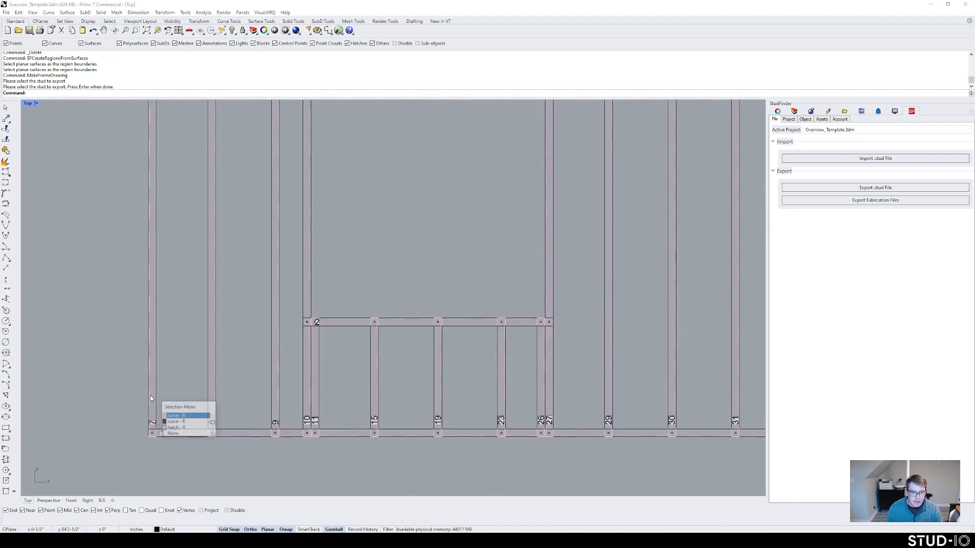
pyautogui.click(177, 415)
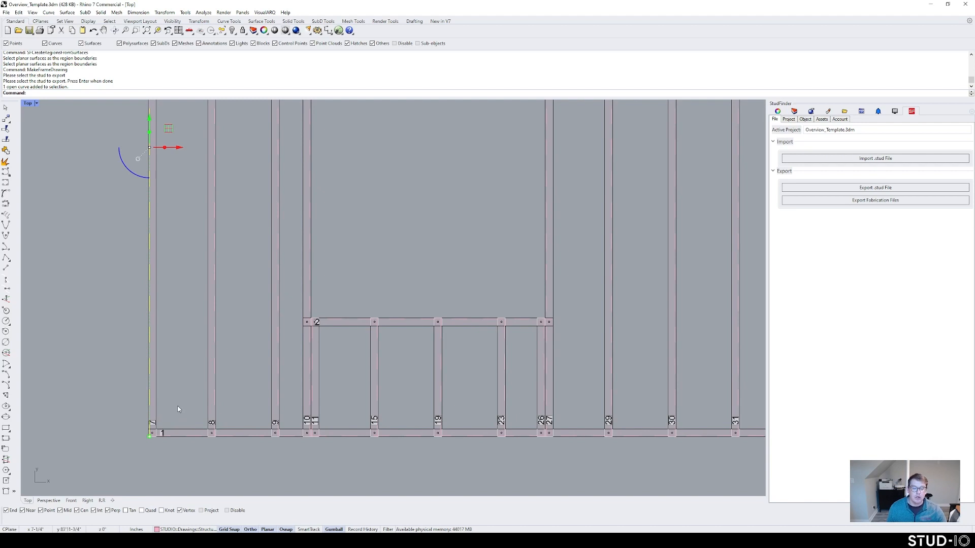
pyautogui.press('Escape')
pyautogui.scroll(-3, 203, 366)
pyautogui.moveTo(386, 288); pyautogui.dragTo(351, 335, button='right')
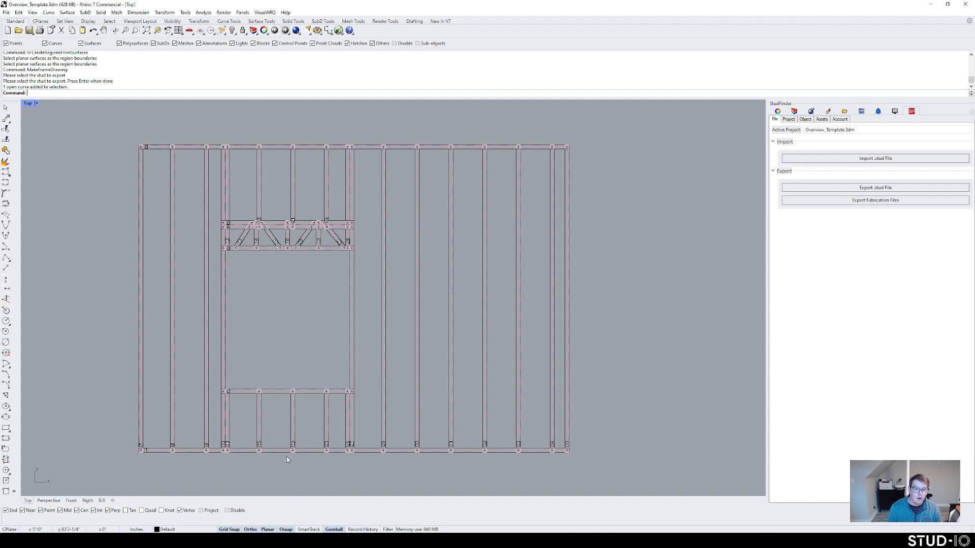
pyautogui.scroll(3, 193, 447)
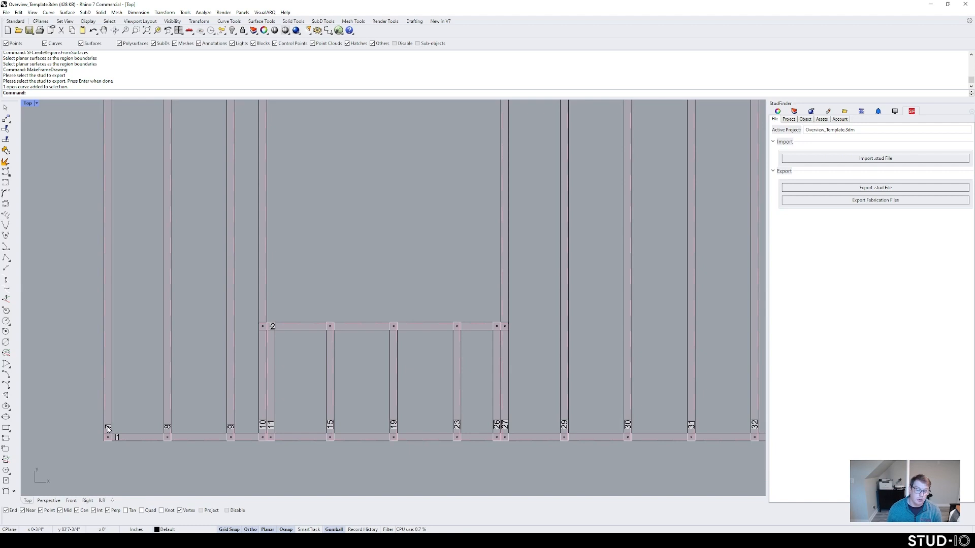
pyautogui.scroll(-2, 374, 233)
pyautogui.scroll(-3, 335, 292)
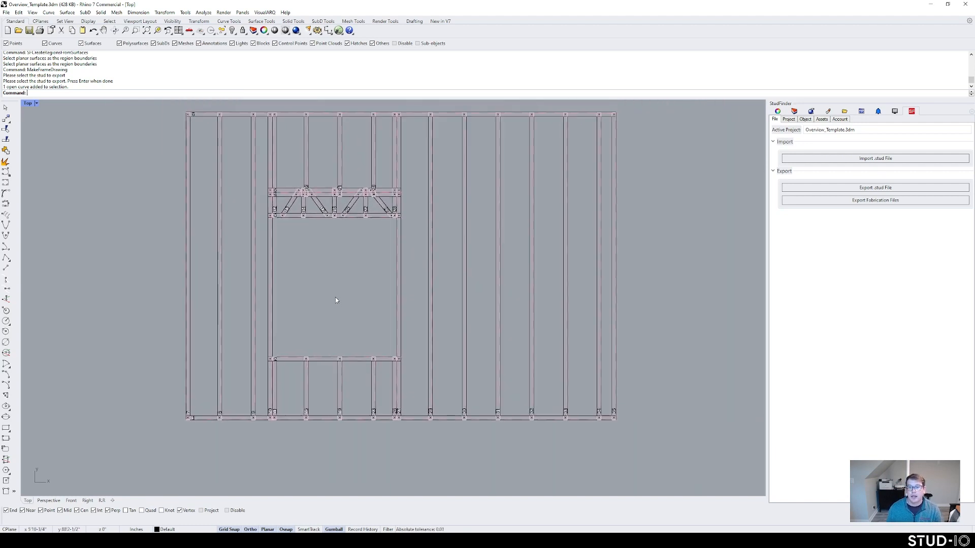
pyautogui.scroll(-1, 335, 282)
pyautogui.write('Dim')
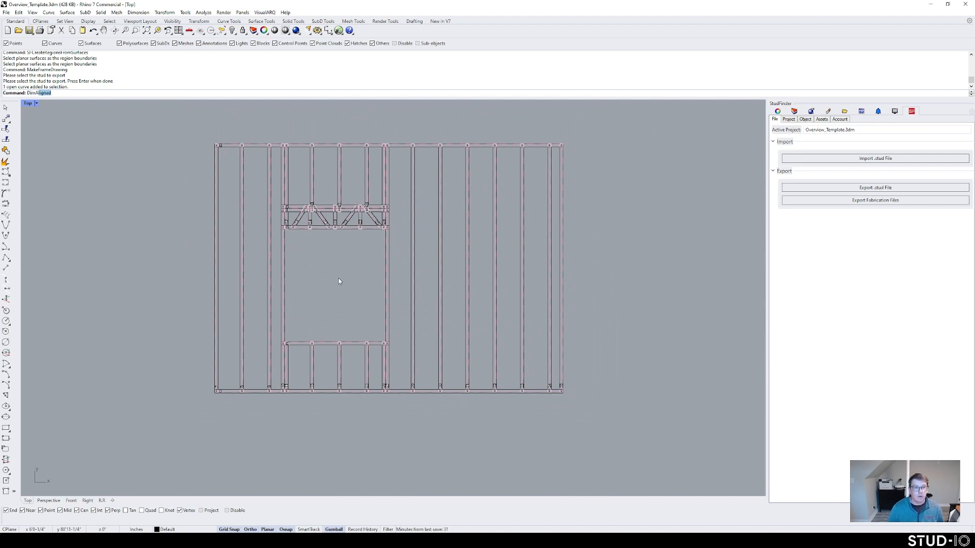
pyautogui.write('A')
pyautogui.press('Return')
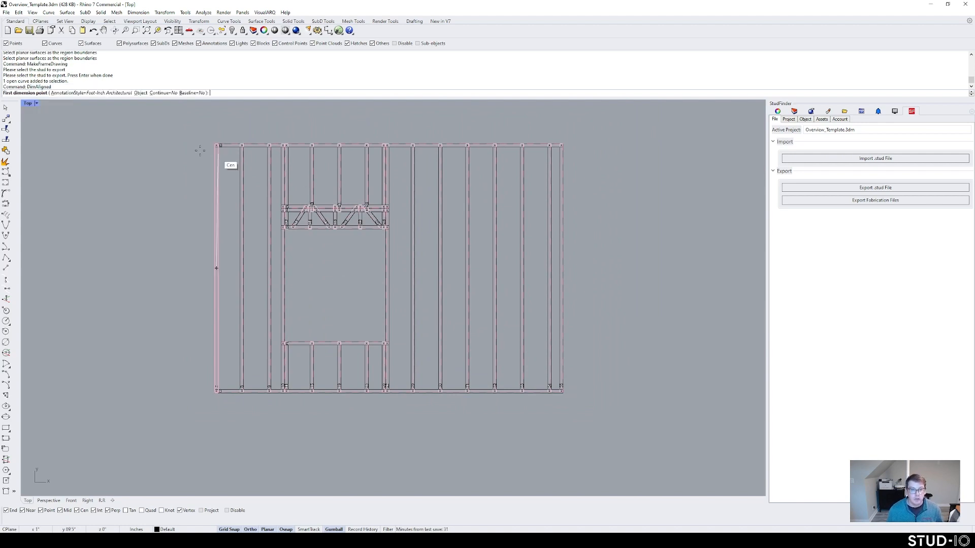
pyautogui.click(215, 155)
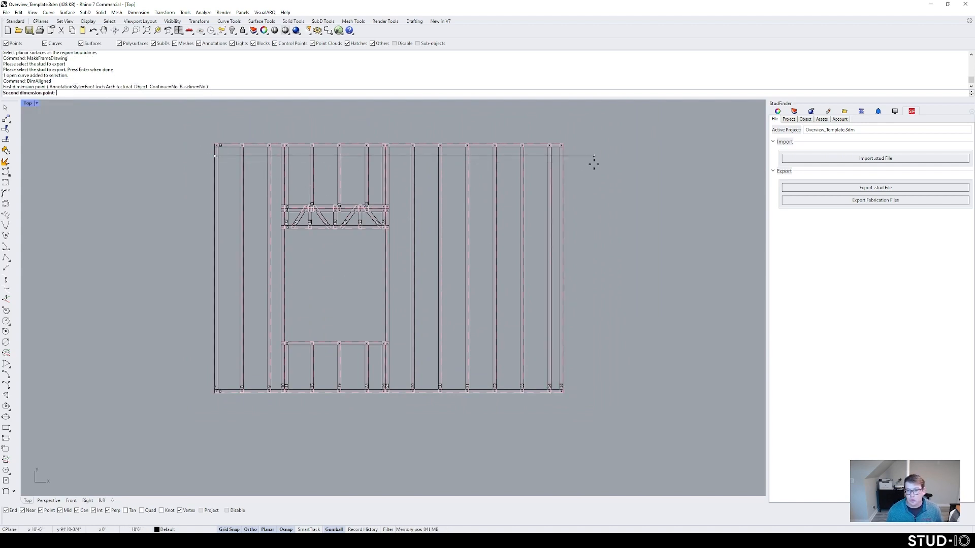
pyautogui.click(562, 160)
pyautogui.click(528, 125)
pyautogui.scroll(3, 420, 127)
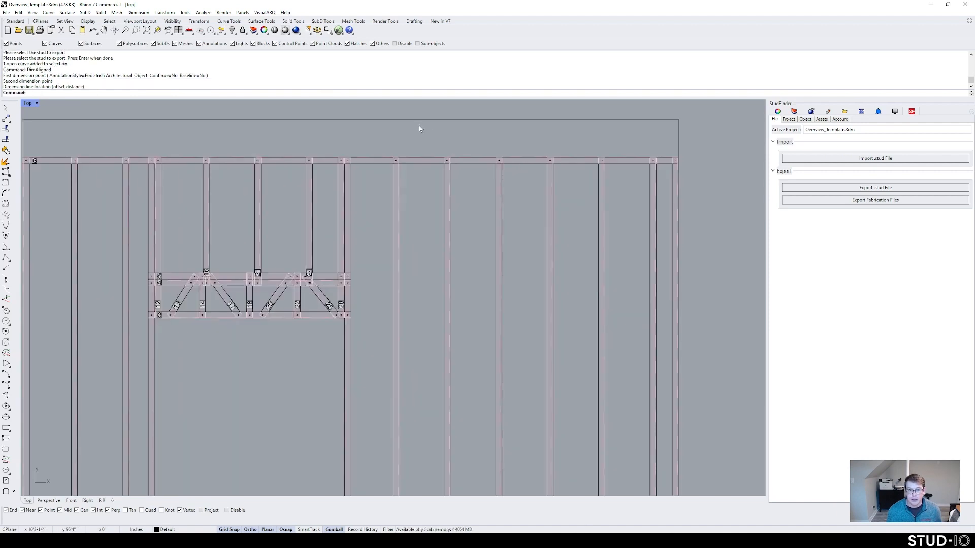
pyautogui.scroll(5, 368, 151)
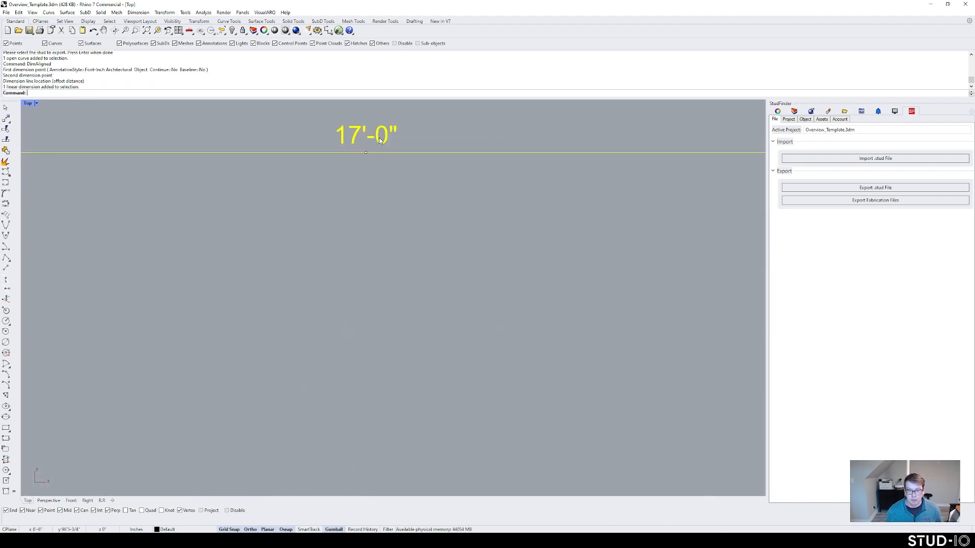
pyautogui.press('Escape')
pyautogui.click(388, 163)
pyautogui.press('Delete')
pyautogui.scroll(-8, 434, 278)
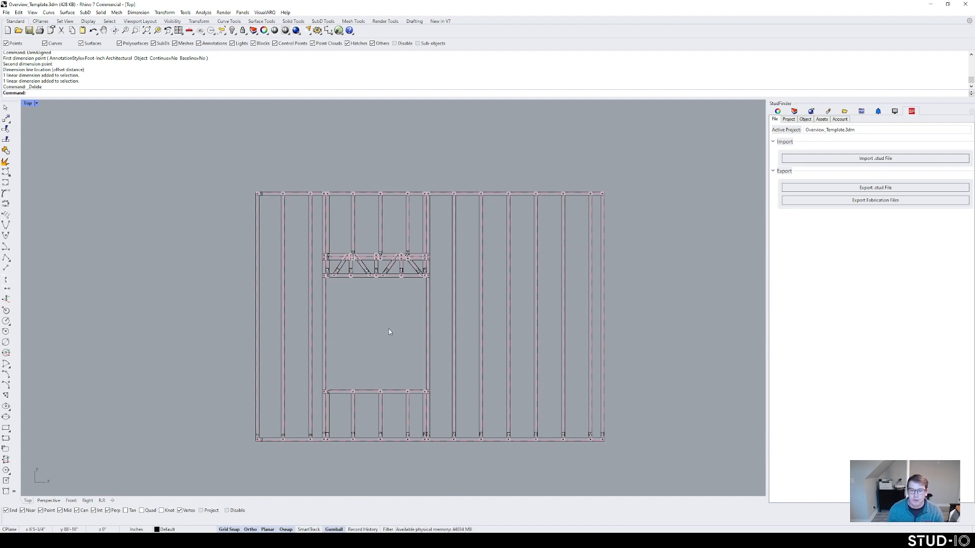
pyautogui.scroll(-4, 389, 328)
pyautogui.scroll(-8, 362, 380)
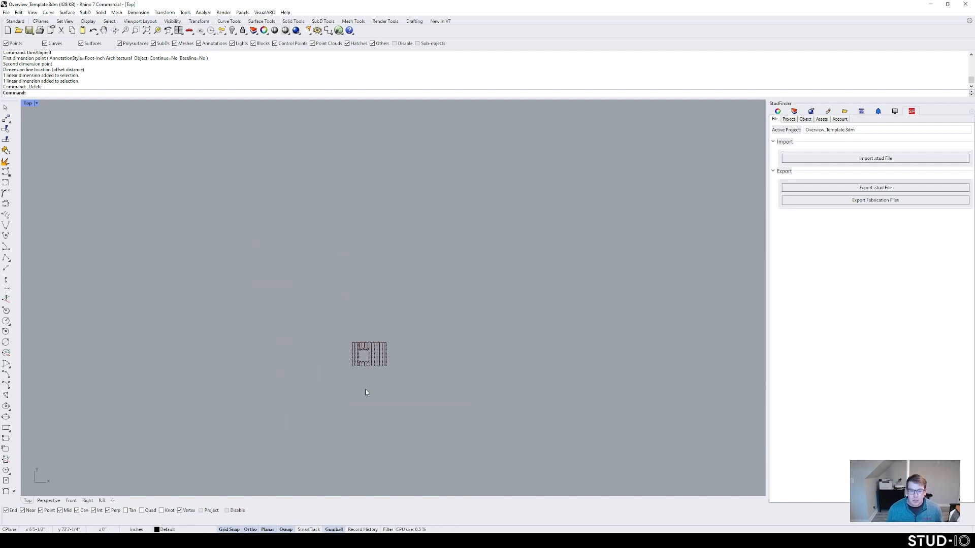
# Step: Recenter the wall model in the Top view and save Overview_Template.3dm
pyautogui.moveTo(364, 383); pyautogui.dragTo(384, 225, button='right')
pyautogui.scroll(14, 362, 380)
pyautogui.moveTo(447, 347); pyautogui.dragTo(410, 348, button='right')
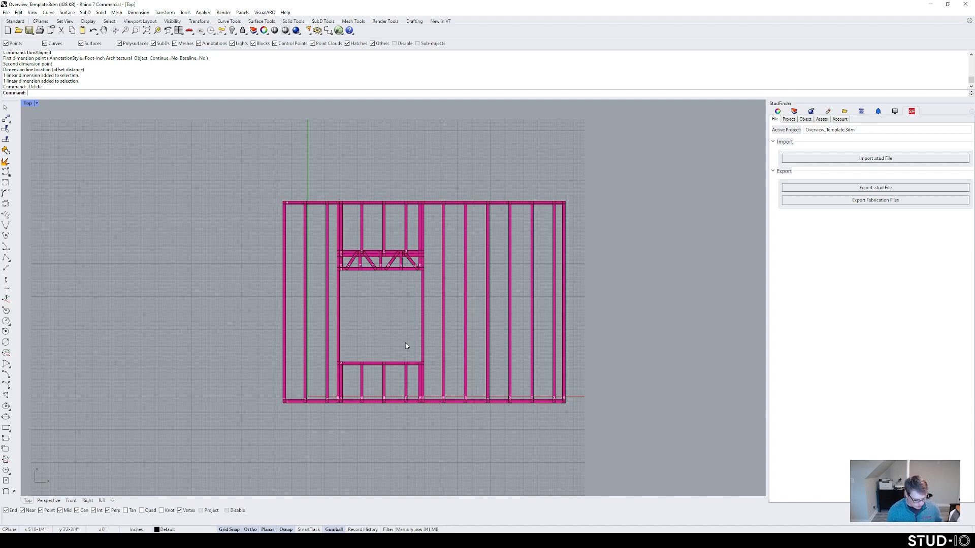
pyautogui.hotkey('ctrl', 's')
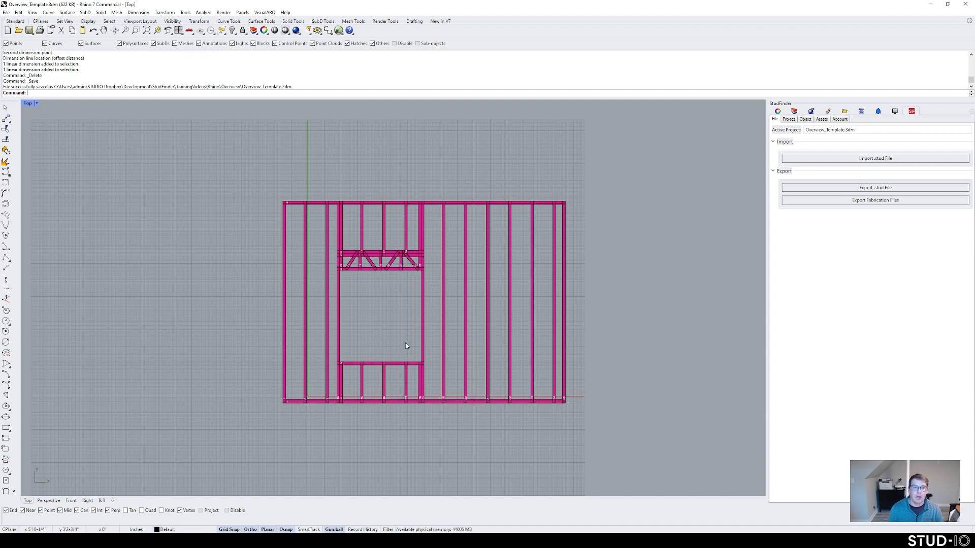